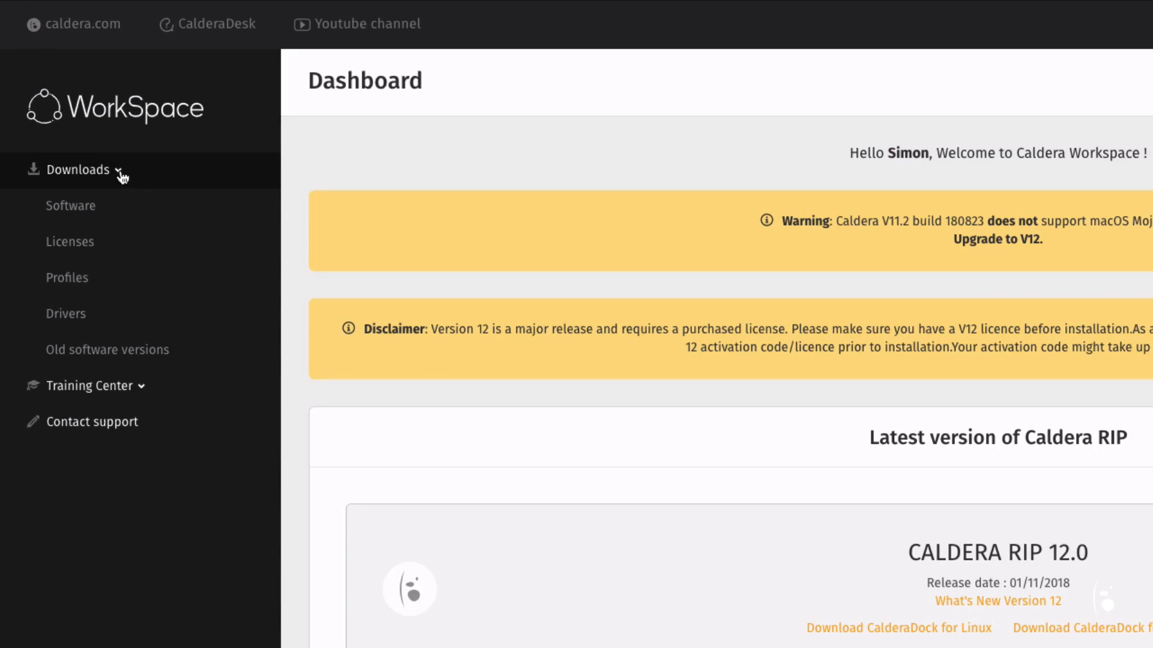
- Review the registered licenses, the license registration form and the demo license request form in WorkSpace
{"action": "left_click", "coordinate": [102, 243]}
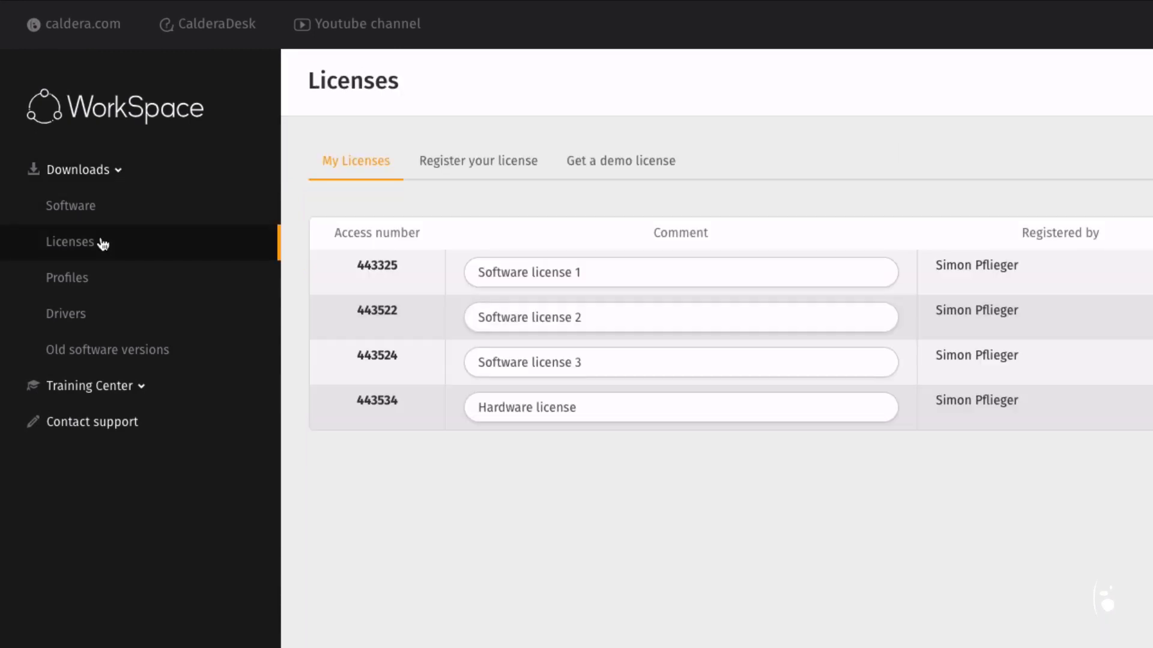
{"action": "left_click", "coordinate": [459, 176]}
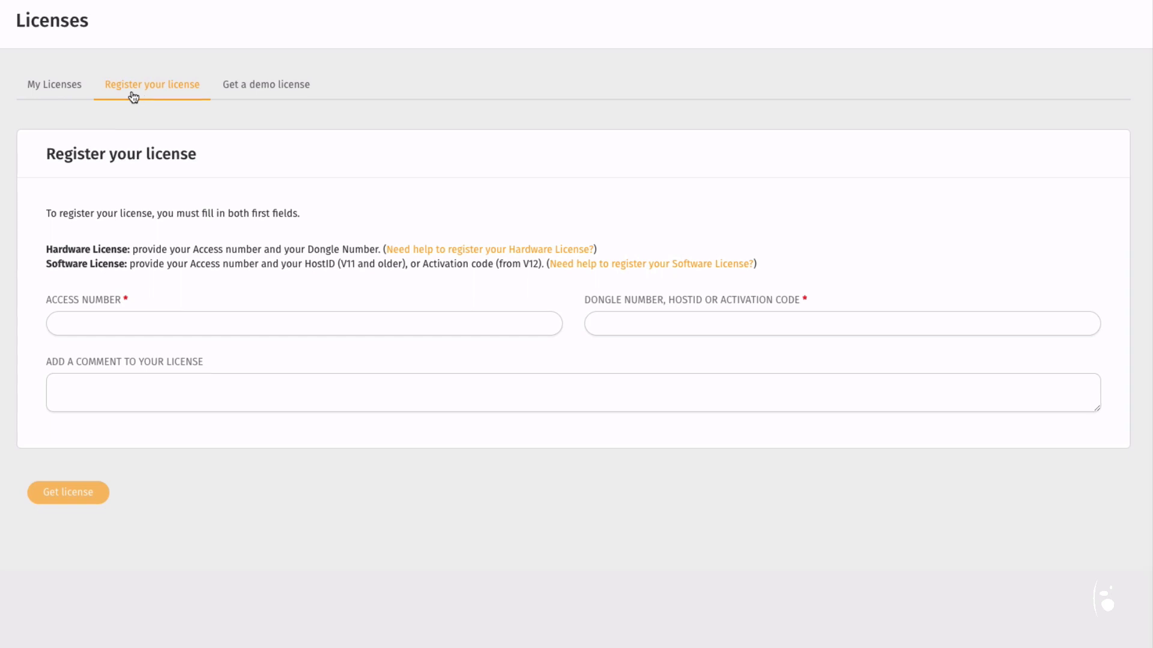
{"action": "left_click", "coordinate": [256, 95]}
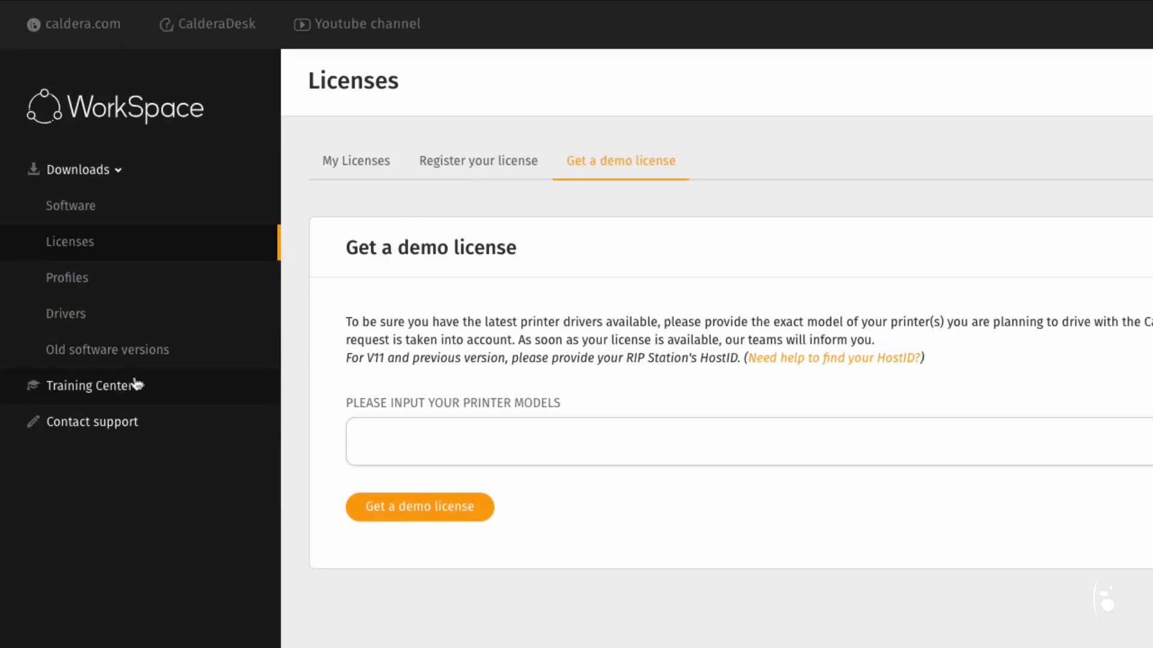
- Find the Tiling+ Online Training - EMEA session among the online trainings and read through its details
{"action": "left_click", "coordinate": [133, 385]}
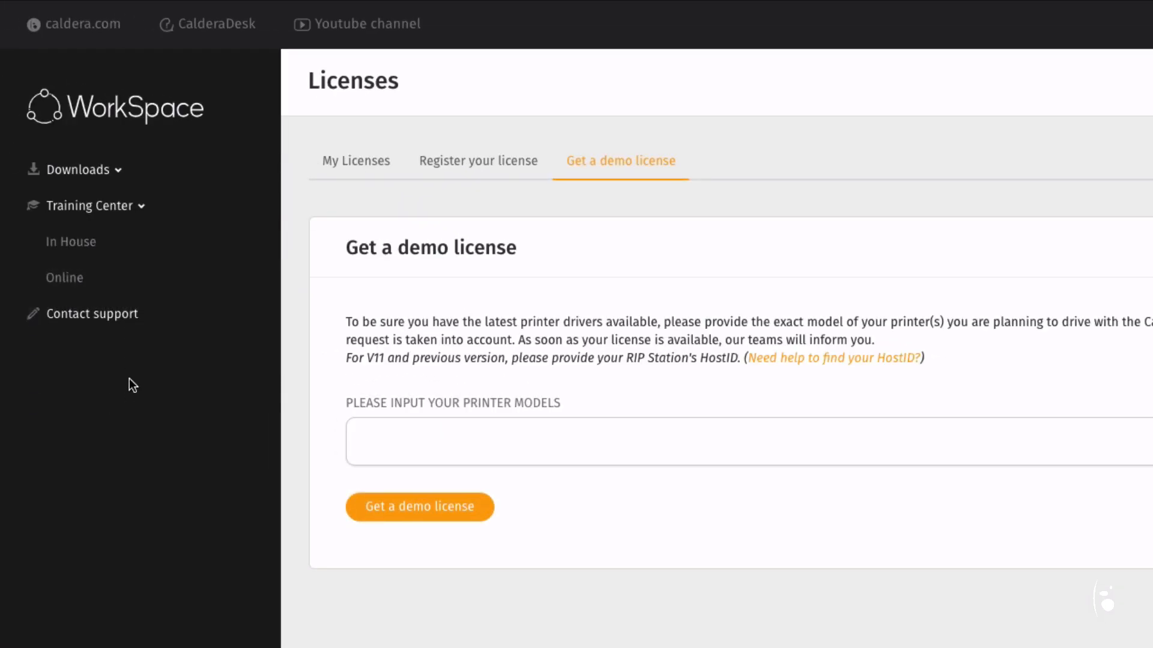
{"action": "left_click", "coordinate": [77, 285]}
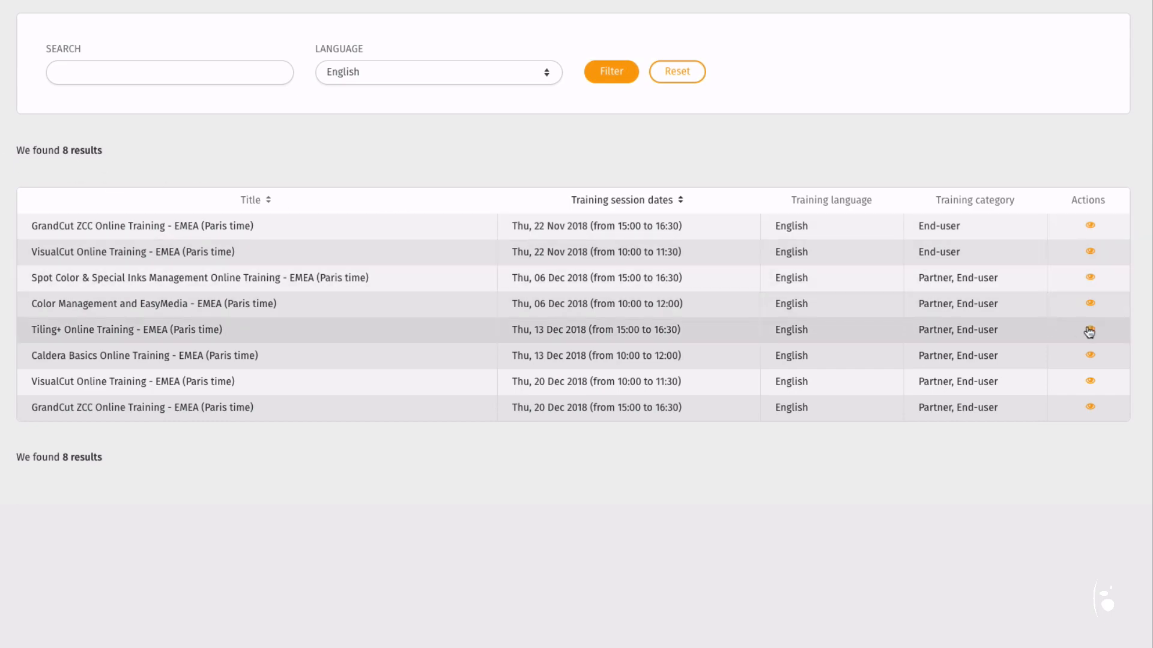
{"action": "left_click", "coordinate": [1091, 330]}
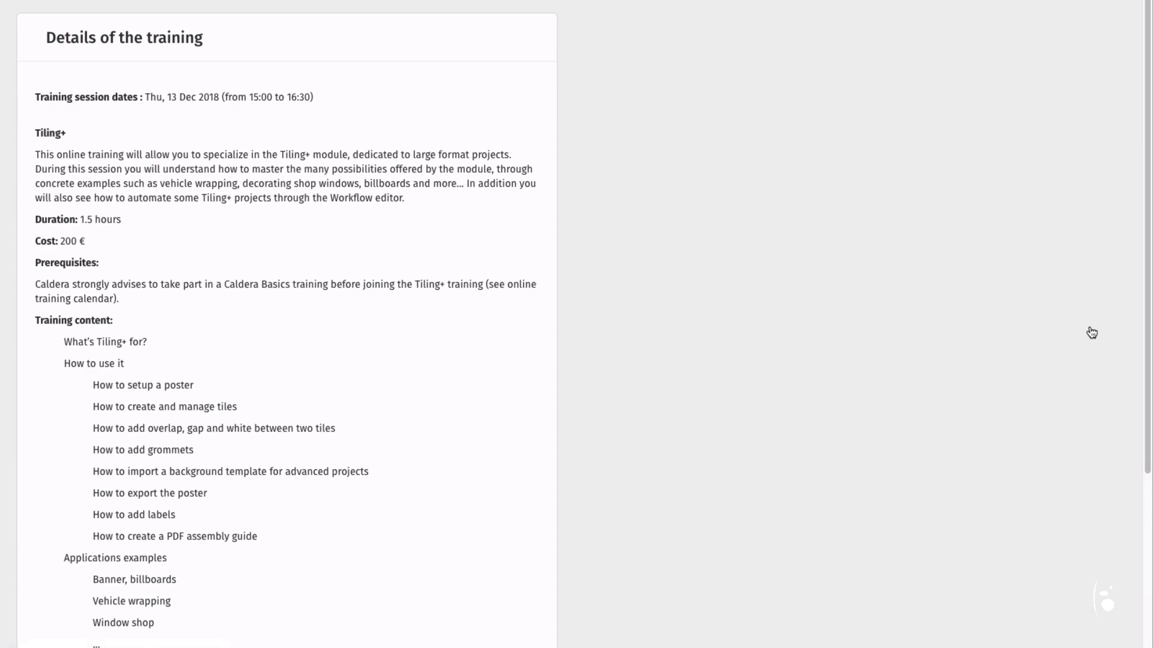
{"action": "left_click_drag", "start_coordinate": [1149, 239], "coordinate": [1148, 401]}
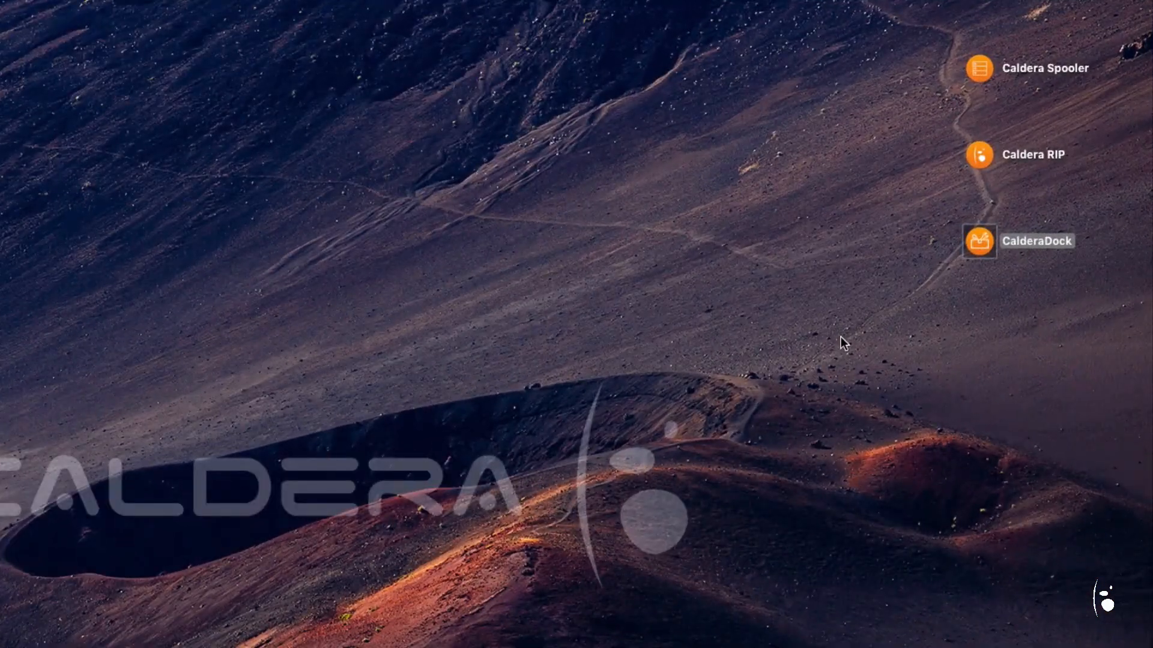
- Open CalderaDock and look through its apps, media resources and direct access links
{"action": "double_click", "coordinate": [987, 251]}
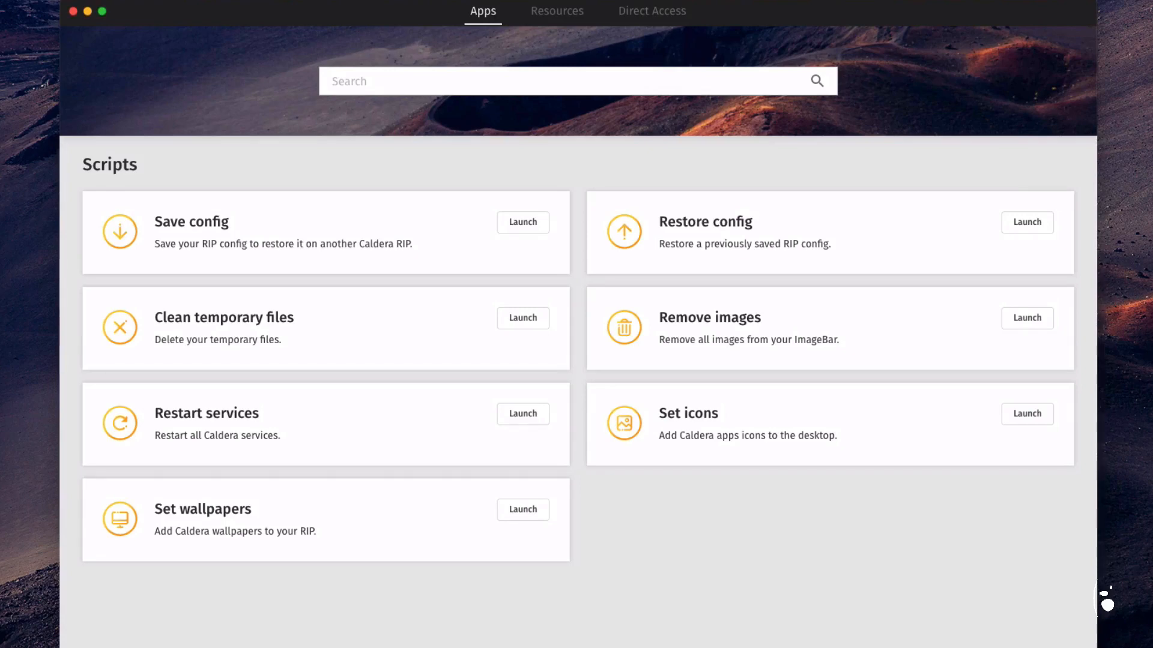
{"action": "left_click", "coordinate": [562, 14]}
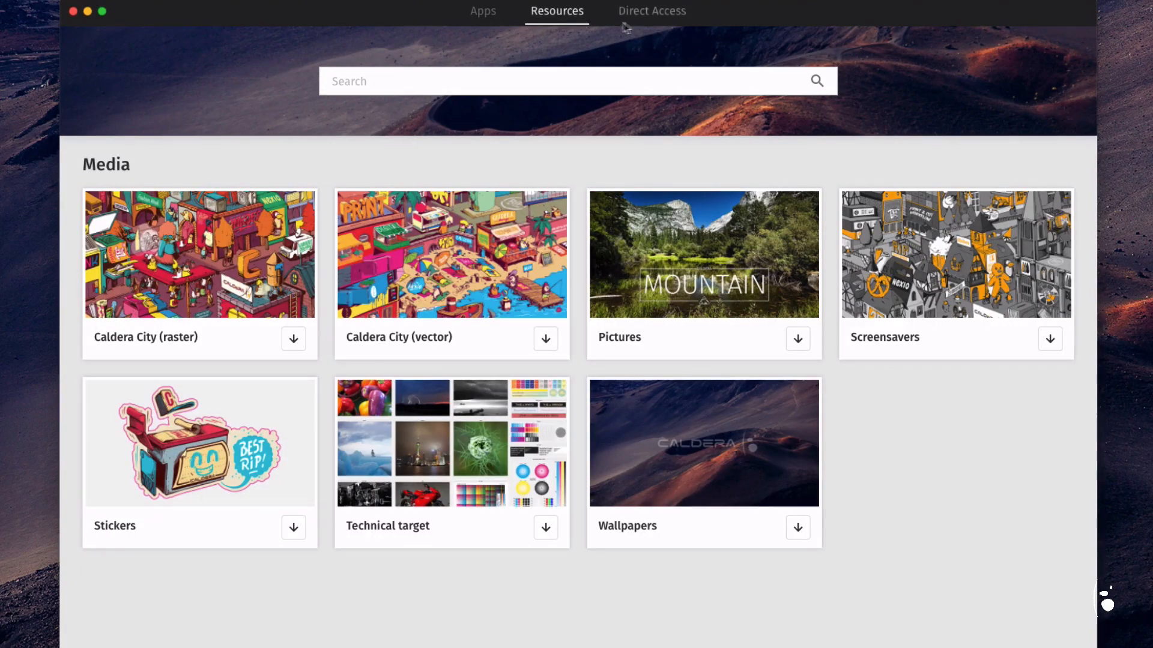
{"action": "left_click", "coordinate": [657, 21]}
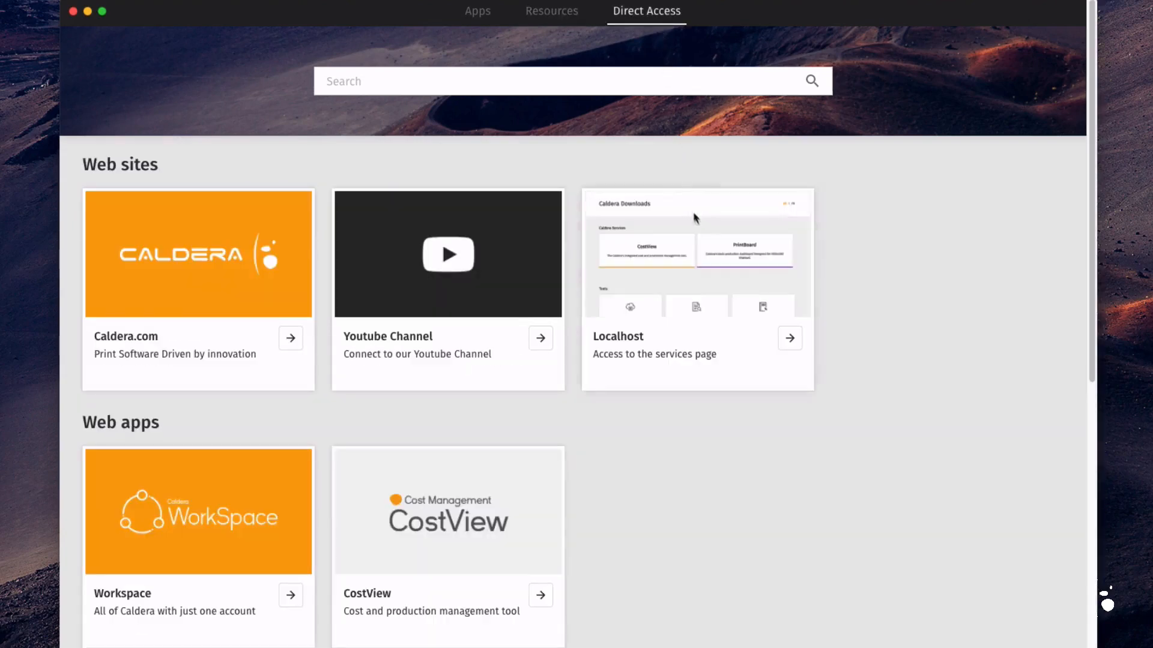
{"action": "scroll", "coordinate": [695, 234], "scroll_direction": "down", "scroll_amount": 5}
{"action": "scroll", "coordinate": [694, 242], "scroll_direction": "down", "scroll_amount": 2}
{"action": "scroll", "coordinate": [703, 273], "scroll_direction": "up", "scroll_amount": 6}
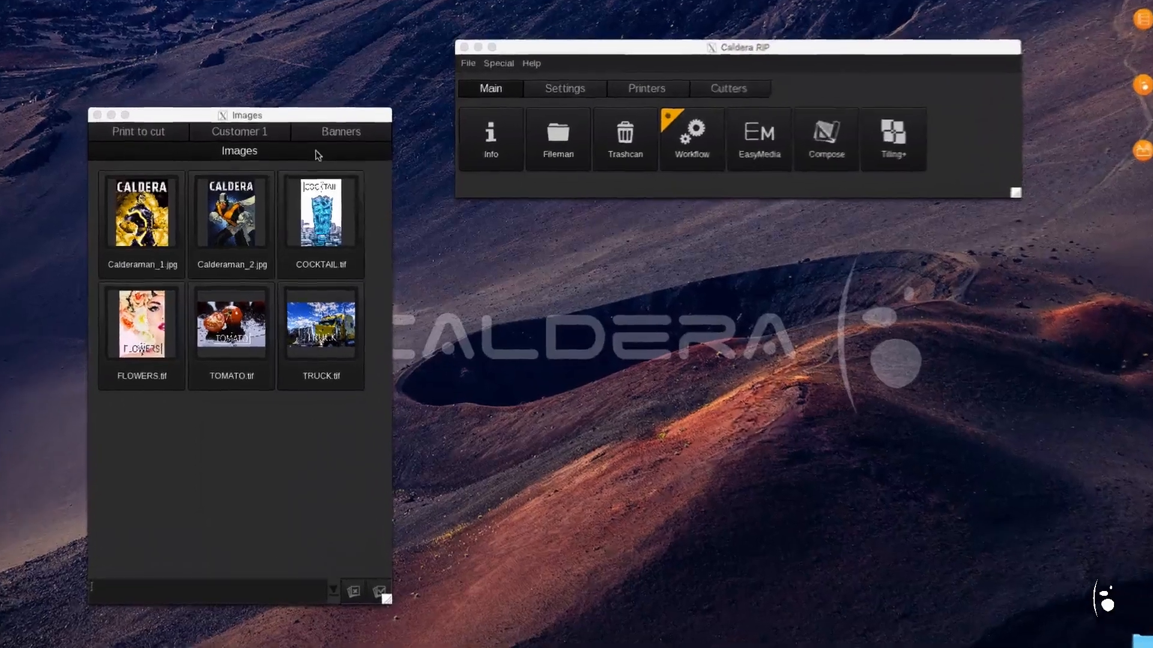
- Add a new tab named Customer2 to the Caldera RIP Images window and show it
{"action": "right_click", "coordinate": [317, 155]}
{"action": "left_click", "coordinate": [356, 183]}
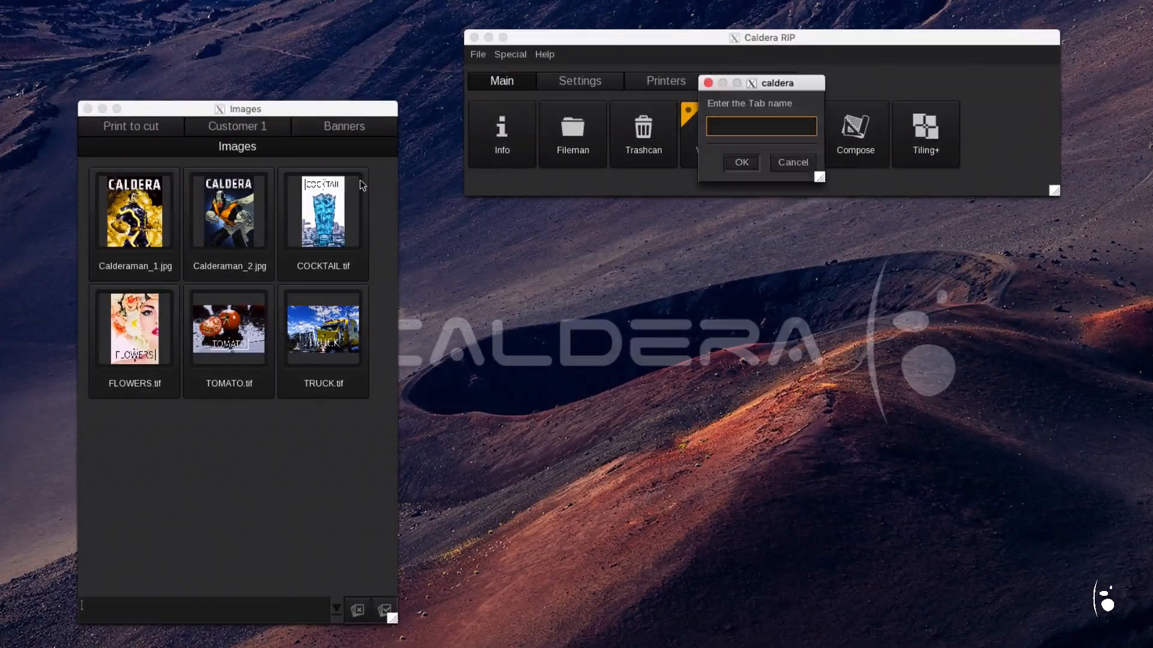
{"action": "type", "text": "Customer2"}
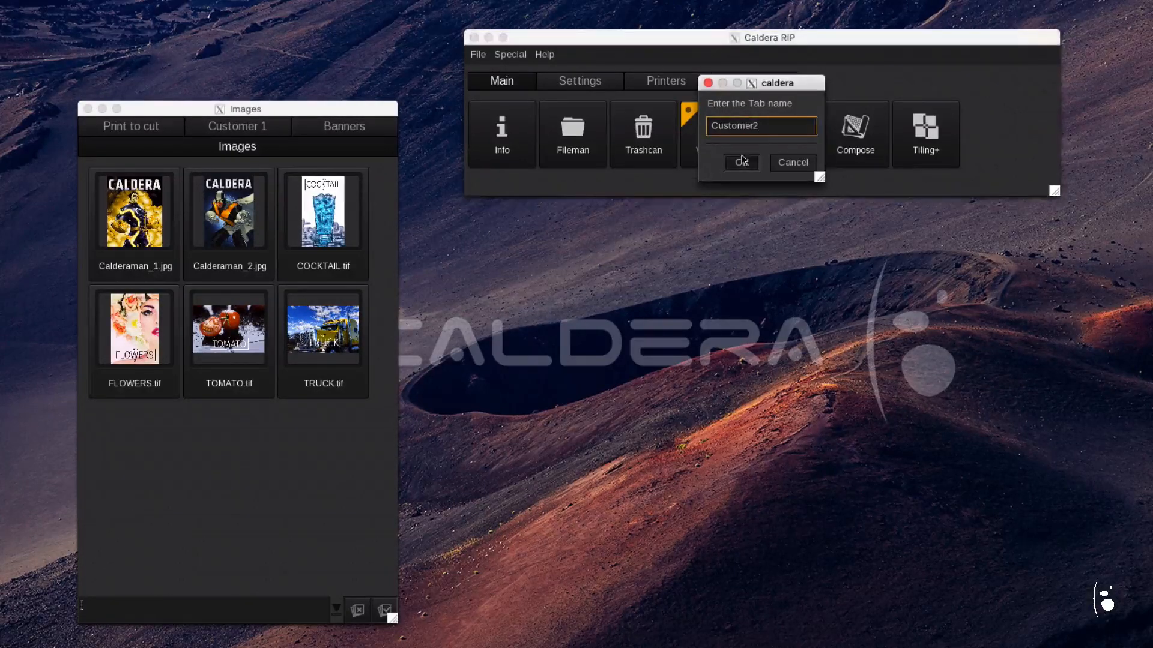
{"action": "left_click", "coordinate": [742, 161]}
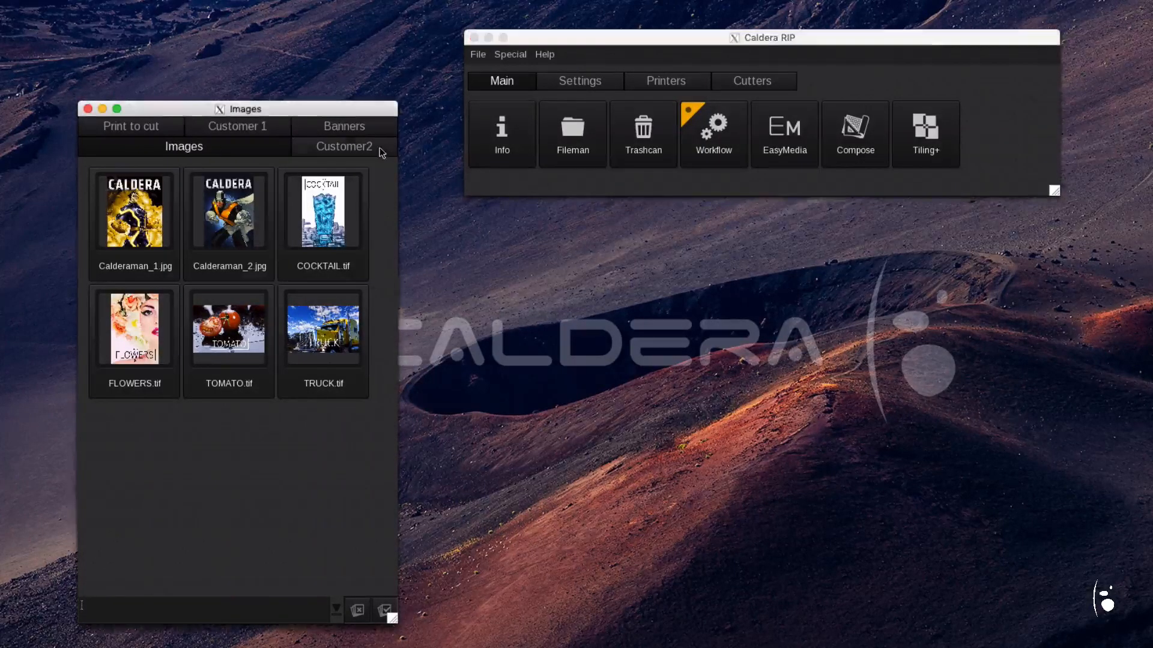
{"action": "left_click", "coordinate": [360, 146]}
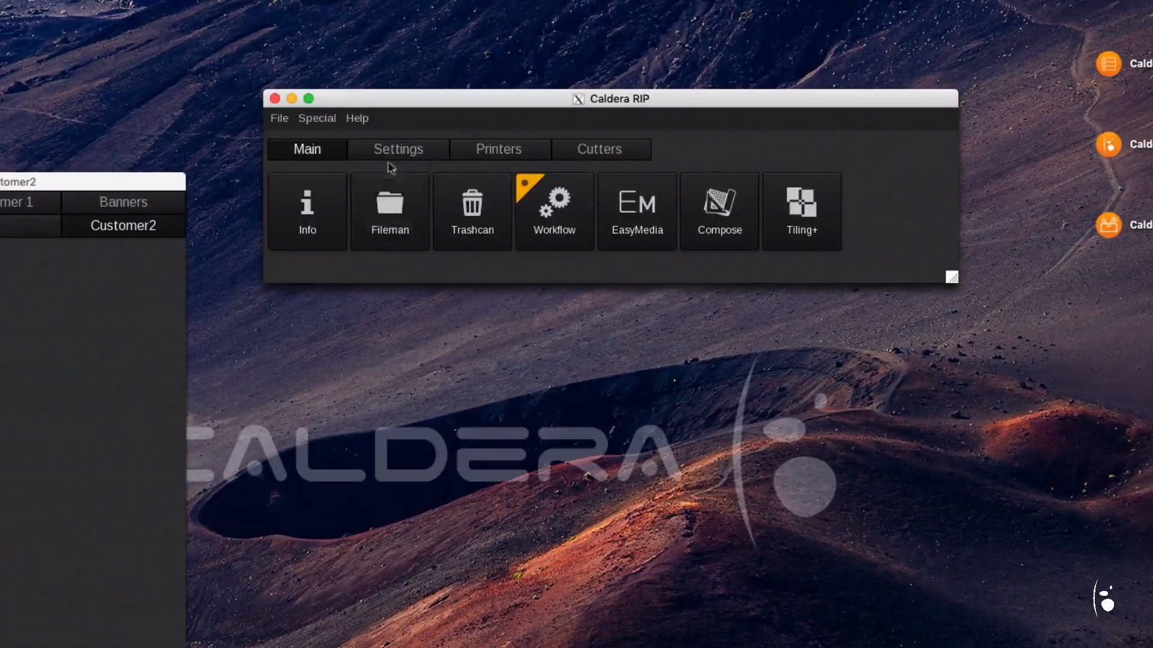
- Look over the settings applications, the installed printers and the cutters in Caldera RIP
{"action": "left_click", "coordinate": [580, 84]}
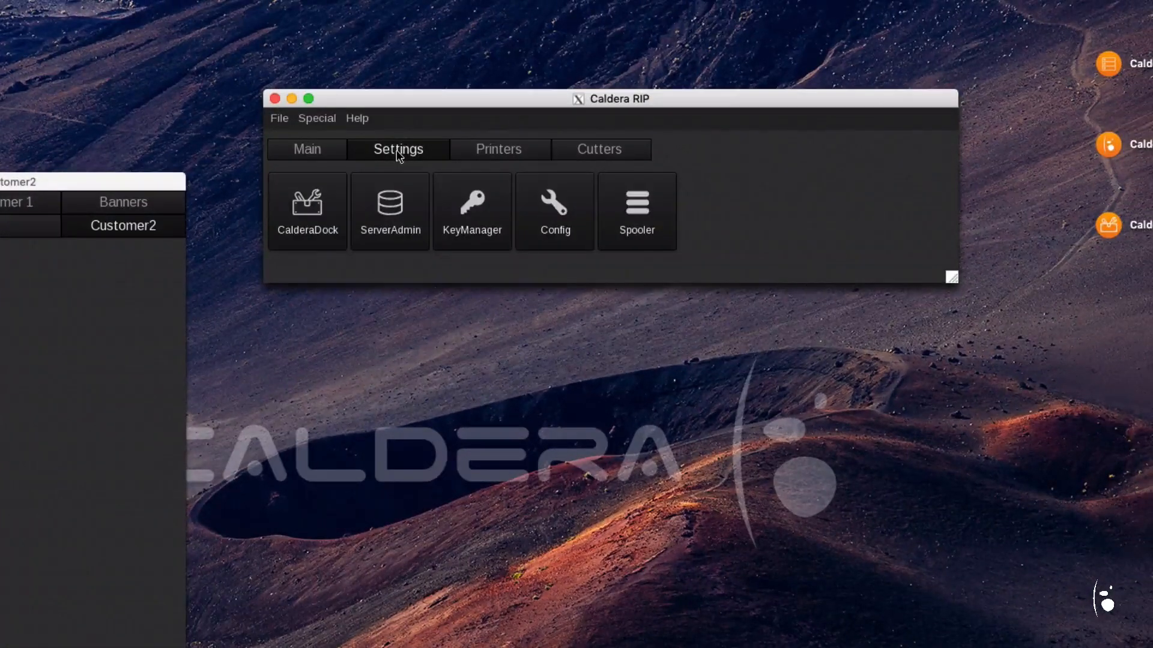
{"action": "left_click", "coordinate": [497, 151]}
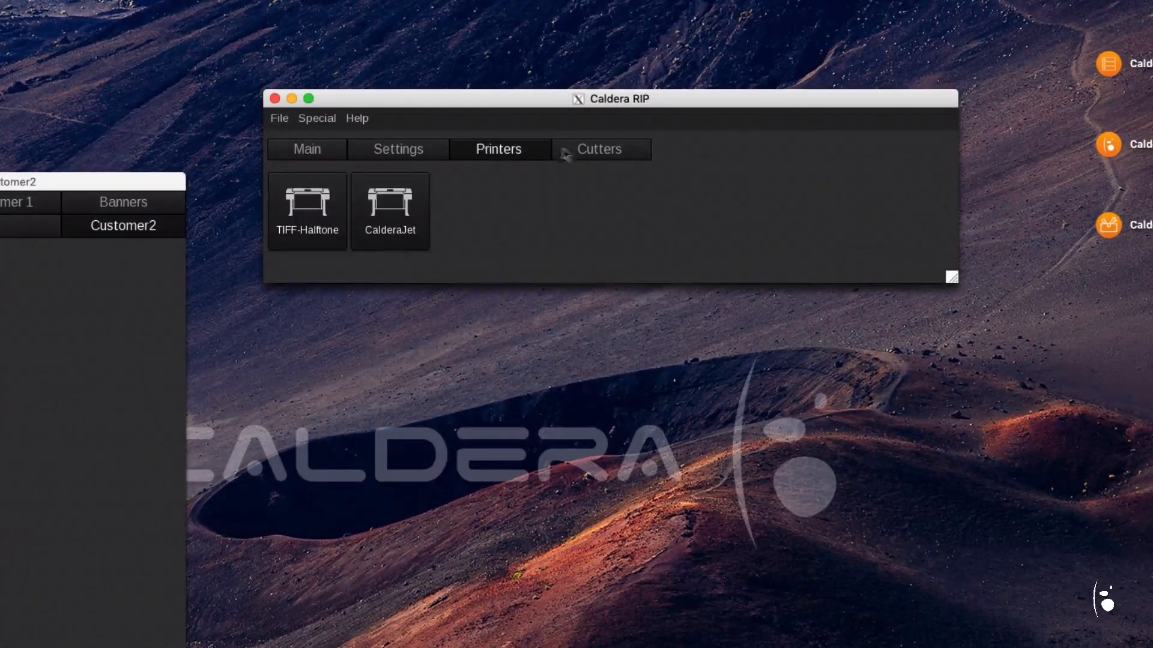
{"action": "left_click", "coordinate": [584, 152]}
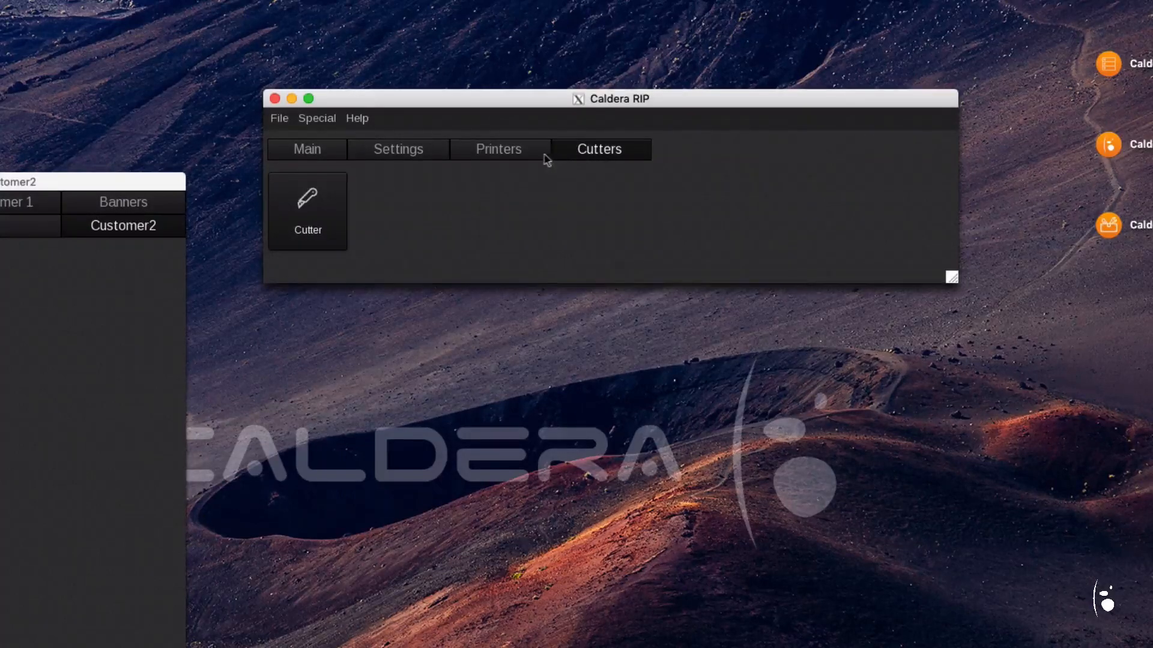
- Set the CalderaJet printer's customized icon color to Green
{"action": "left_click", "coordinate": [516, 153]}
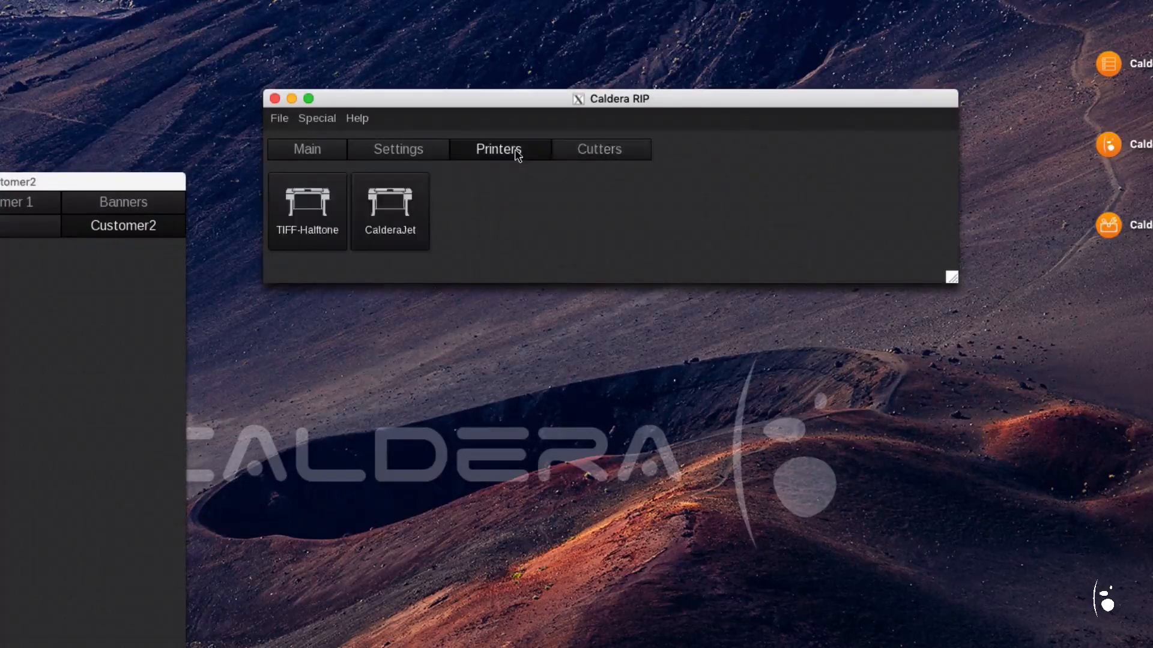
{"action": "double_click", "coordinate": [383, 211]}
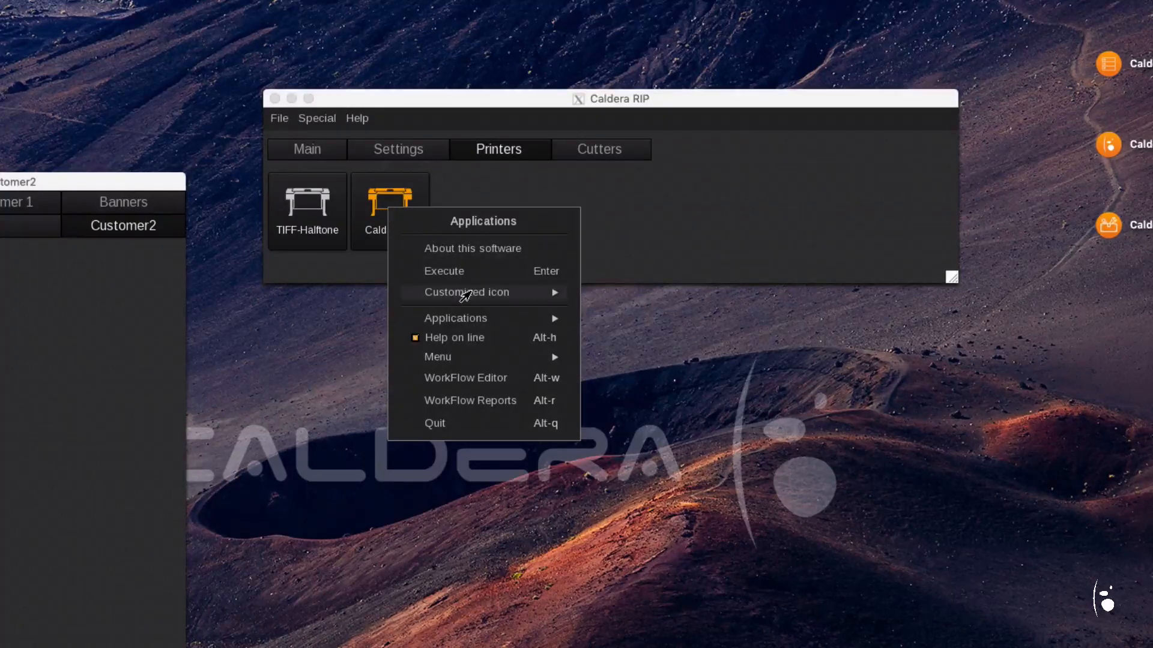
{"action": "mouse_move", "coordinate": [465, 293]}
{"action": "mouse_move", "coordinate": [591, 316]}
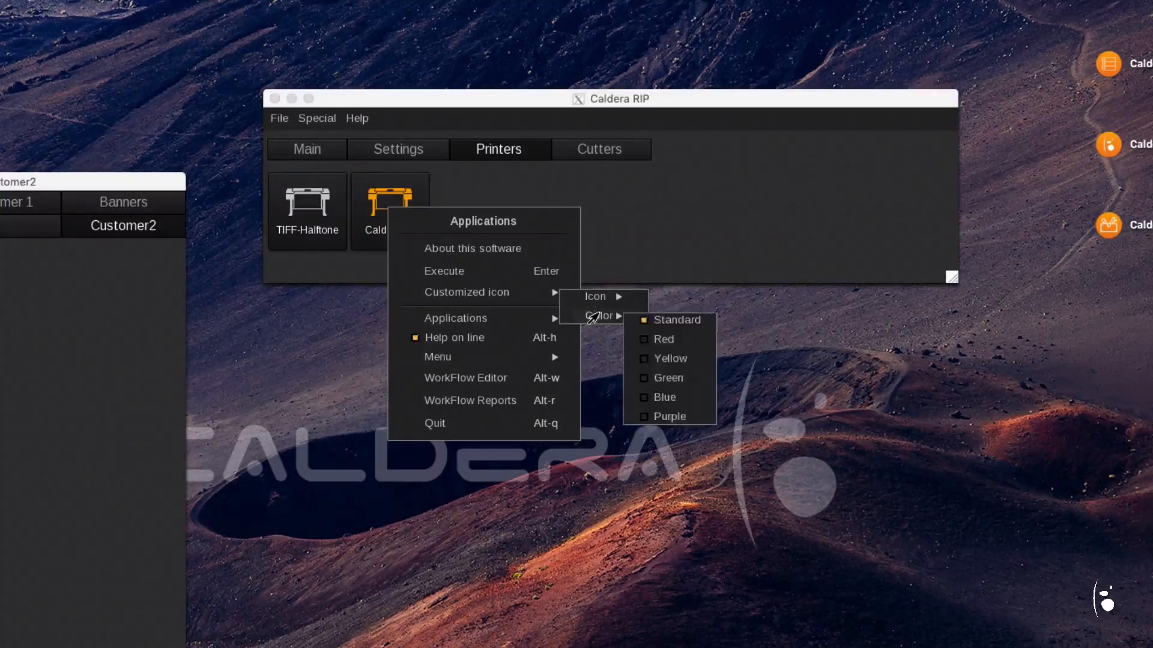
{"action": "left_click", "coordinate": [661, 378]}
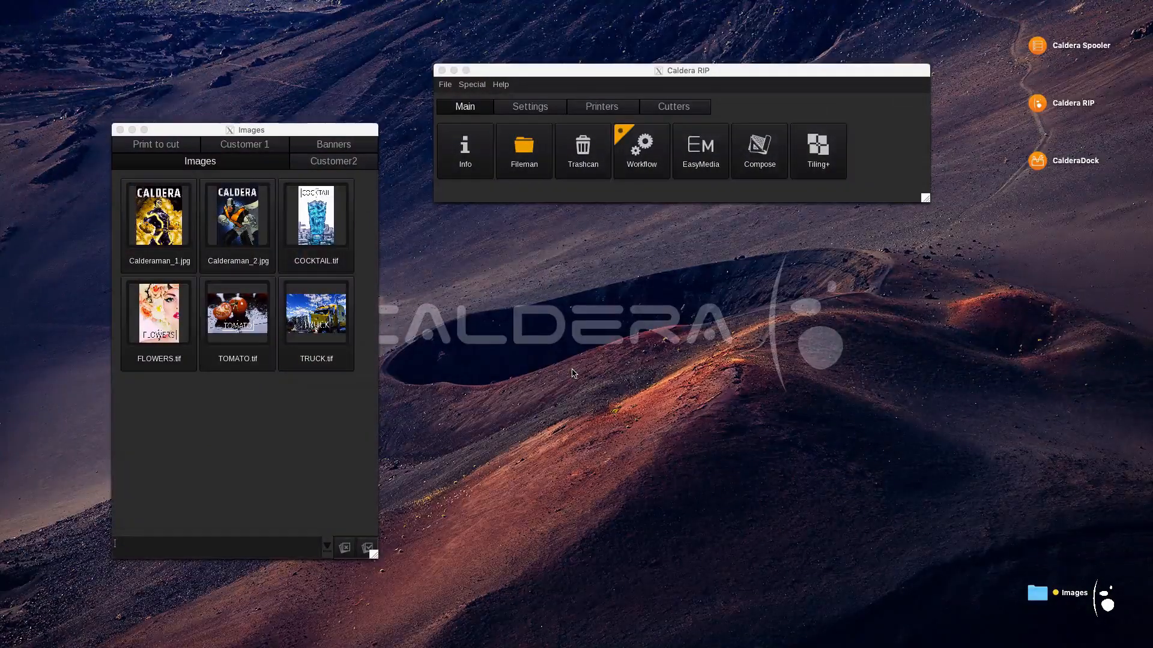
- Load Caldera_London_Landscape_1_orange.pdf through 8 into the Banners tab with Fileman, then quit it with the jobs continuing in the background
{"action": "left_click", "coordinate": [333, 144]}
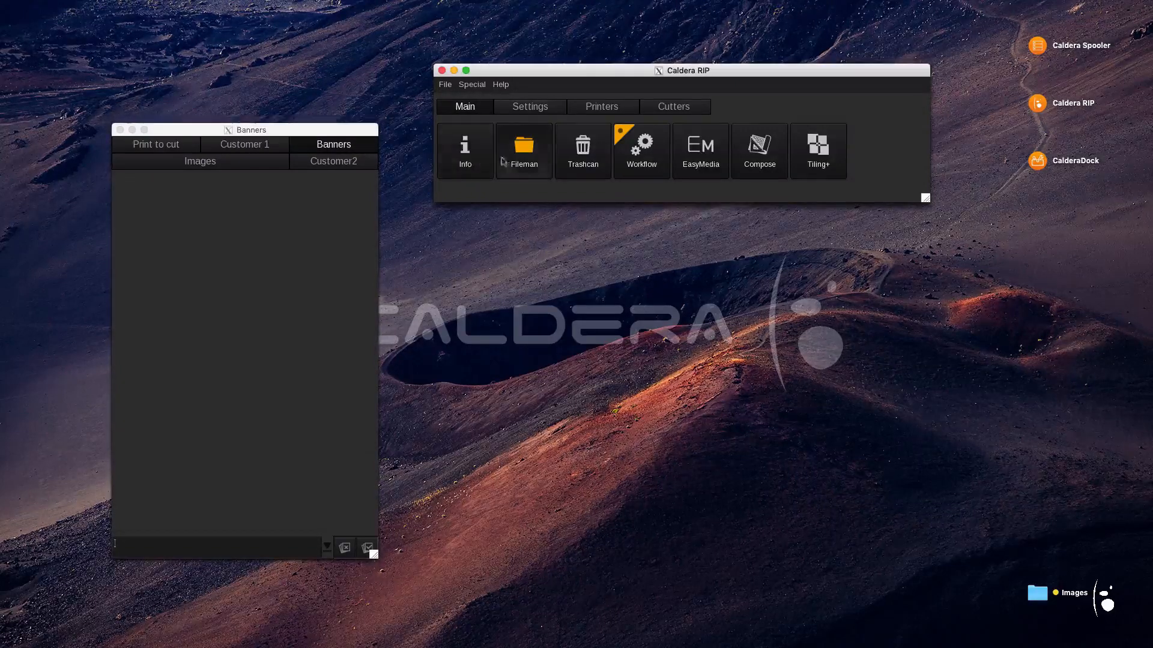
{"action": "left_click", "coordinate": [523, 155]}
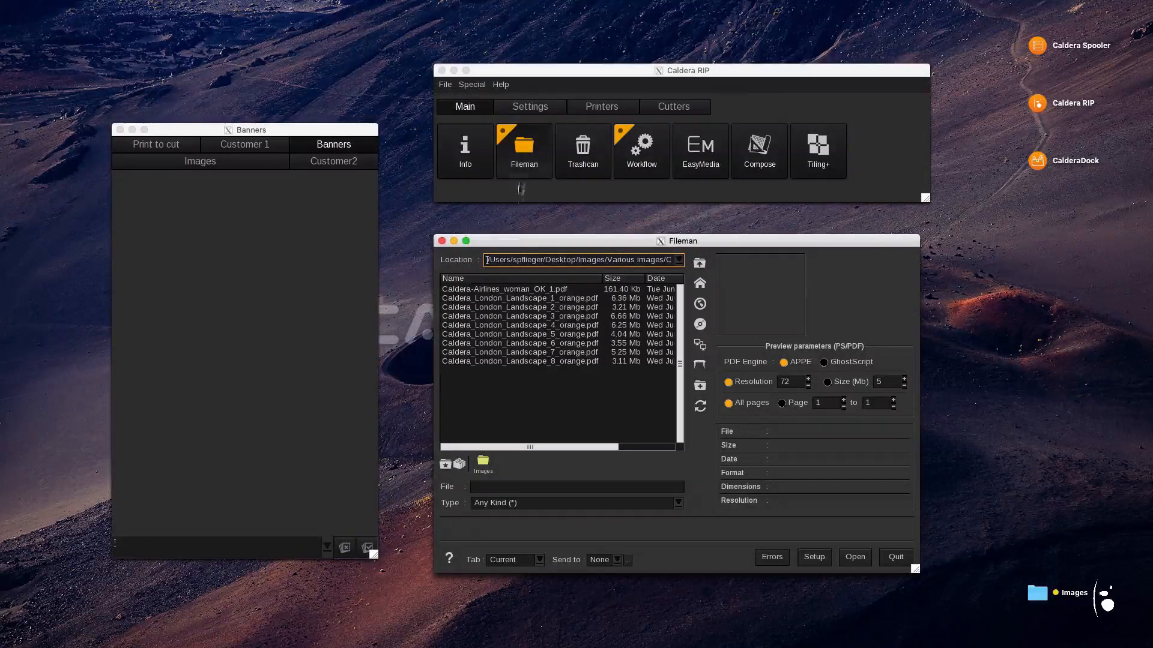
{"action": "left_click", "coordinate": [519, 299]}
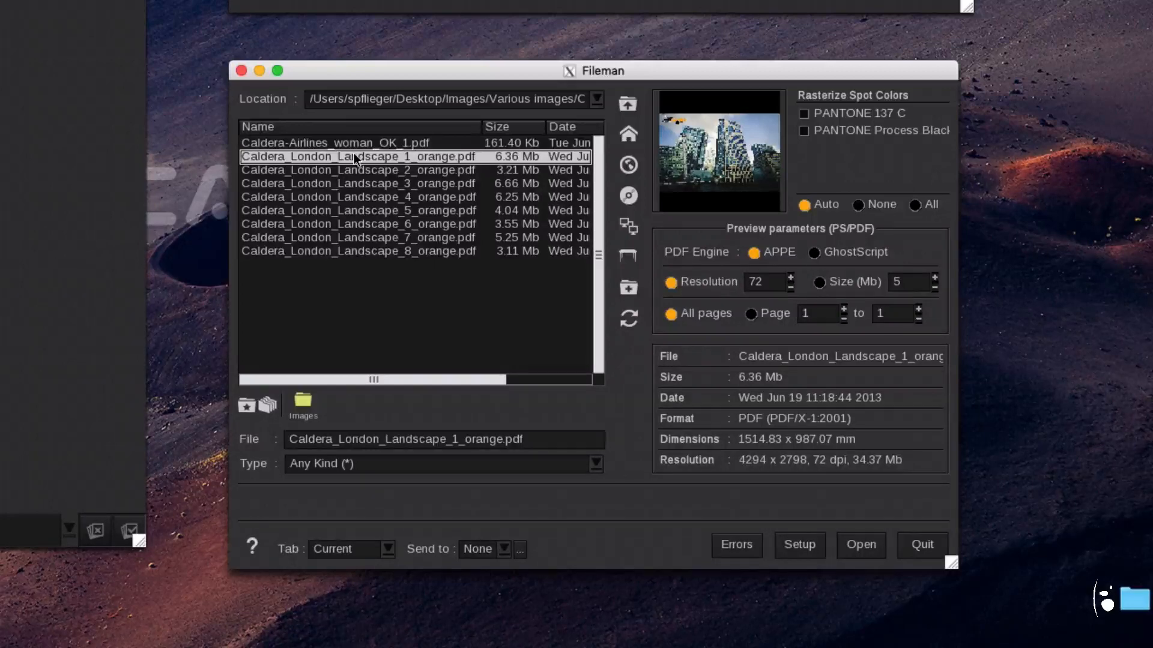
{"action": "left_click", "coordinate": [359, 253], "text": "shift"}
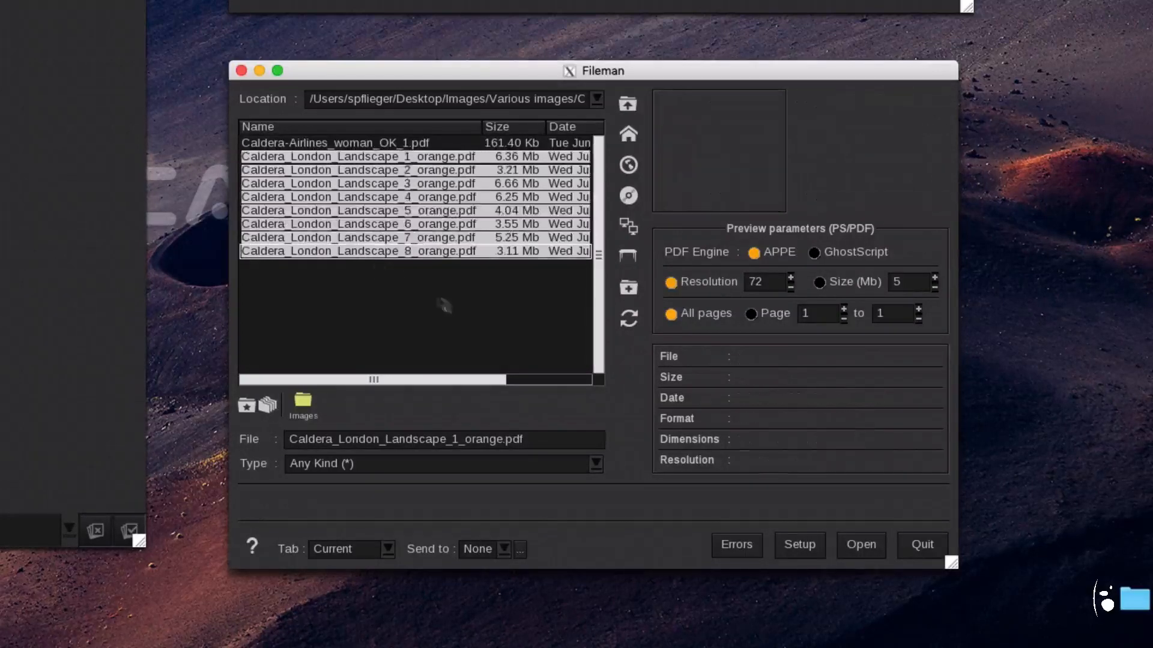
{"action": "left_click", "coordinate": [855, 545]}
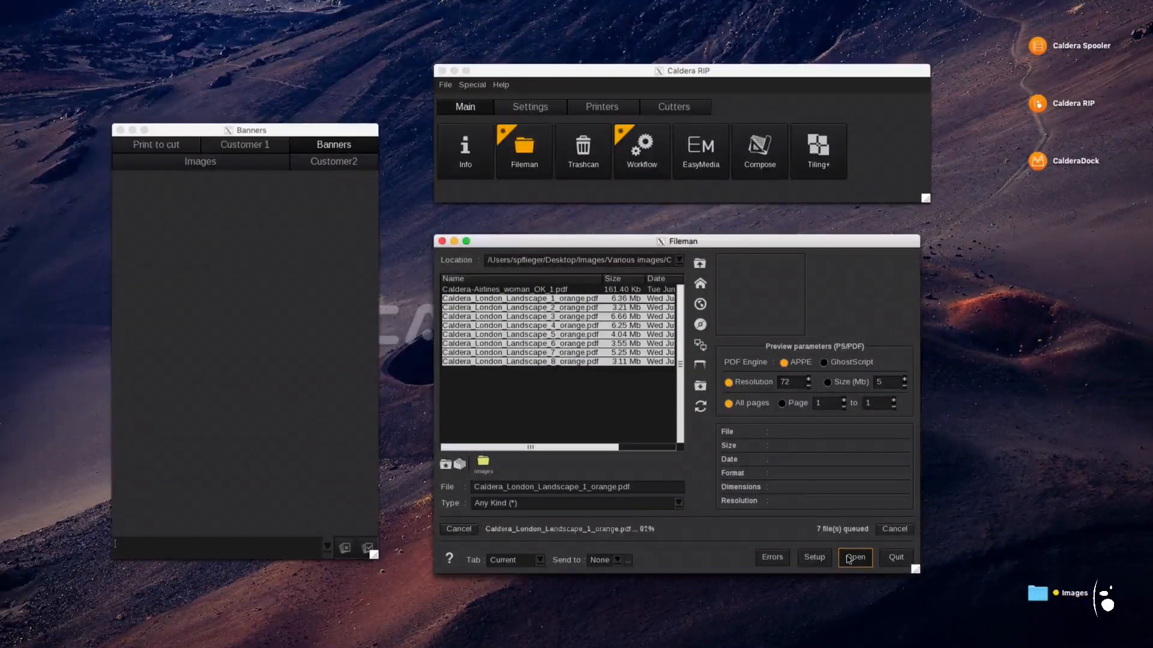
{"action": "left_click", "coordinate": [895, 558]}
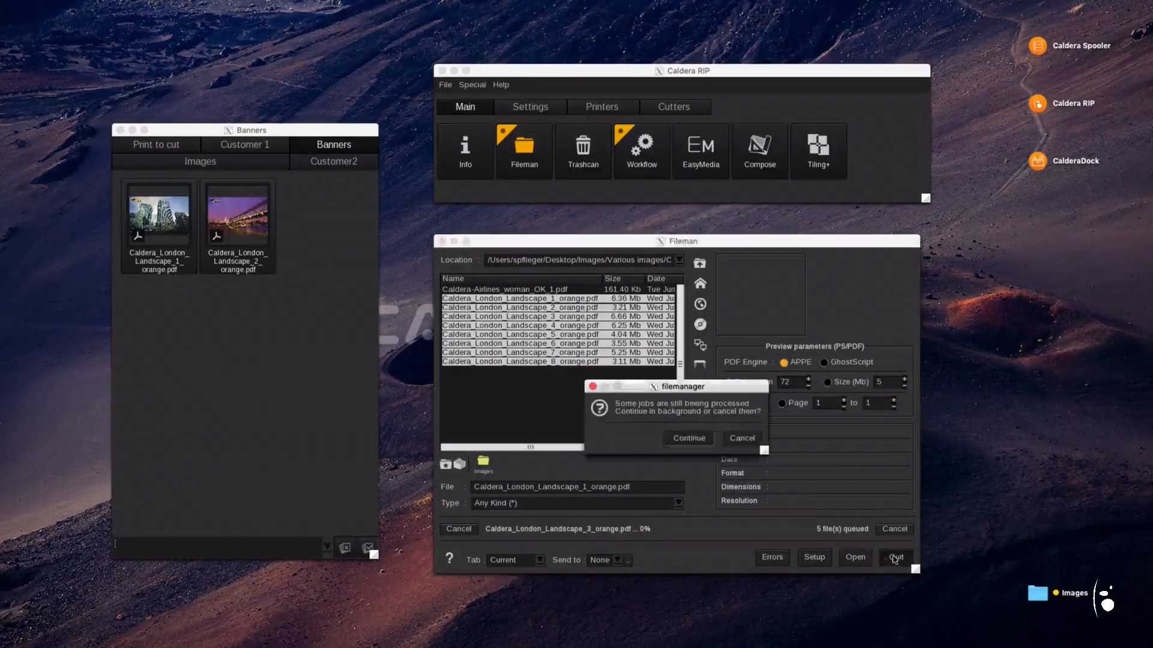
{"action": "left_click", "coordinate": [689, 439]}
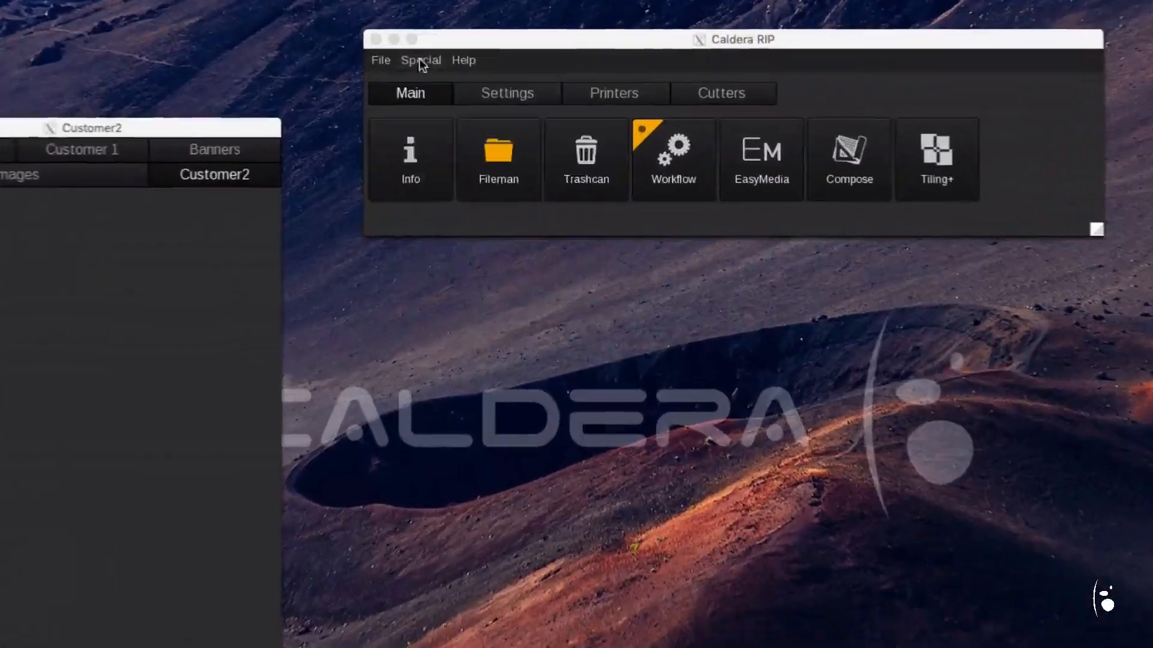
- Choose the hot folders function in Caldera RIP, and open the Hotfolder and Images folders from the desktop
{"action": "left_click", "coordinate": [420, 61]}
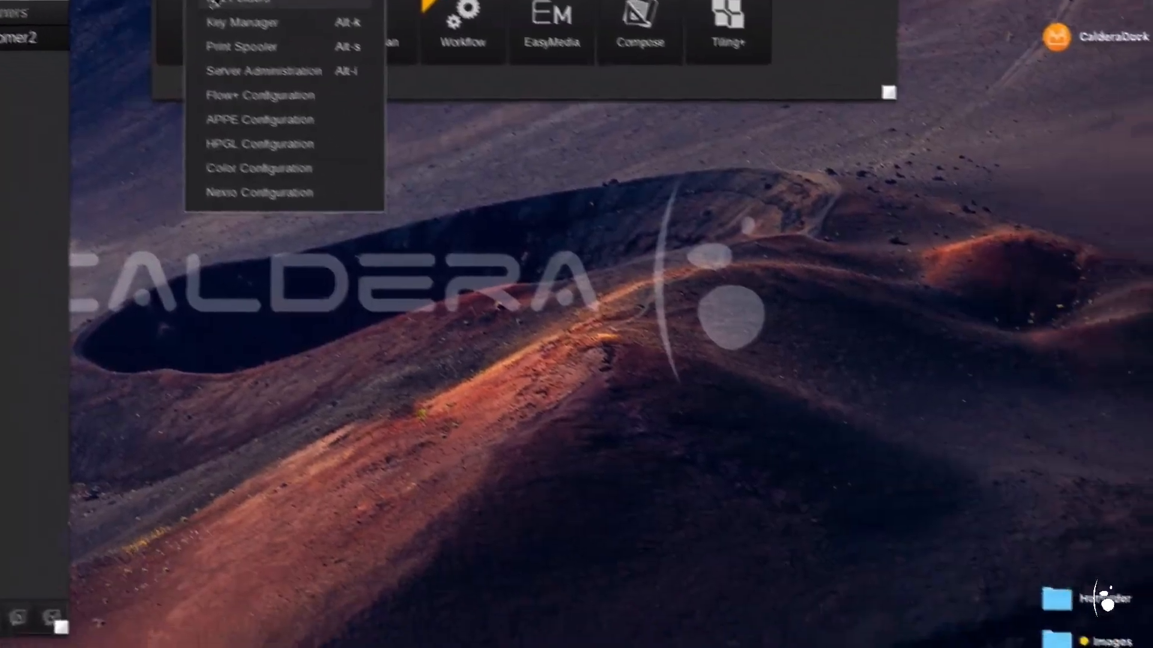
{"action": "left_click", "coordinate": [215, 2]}
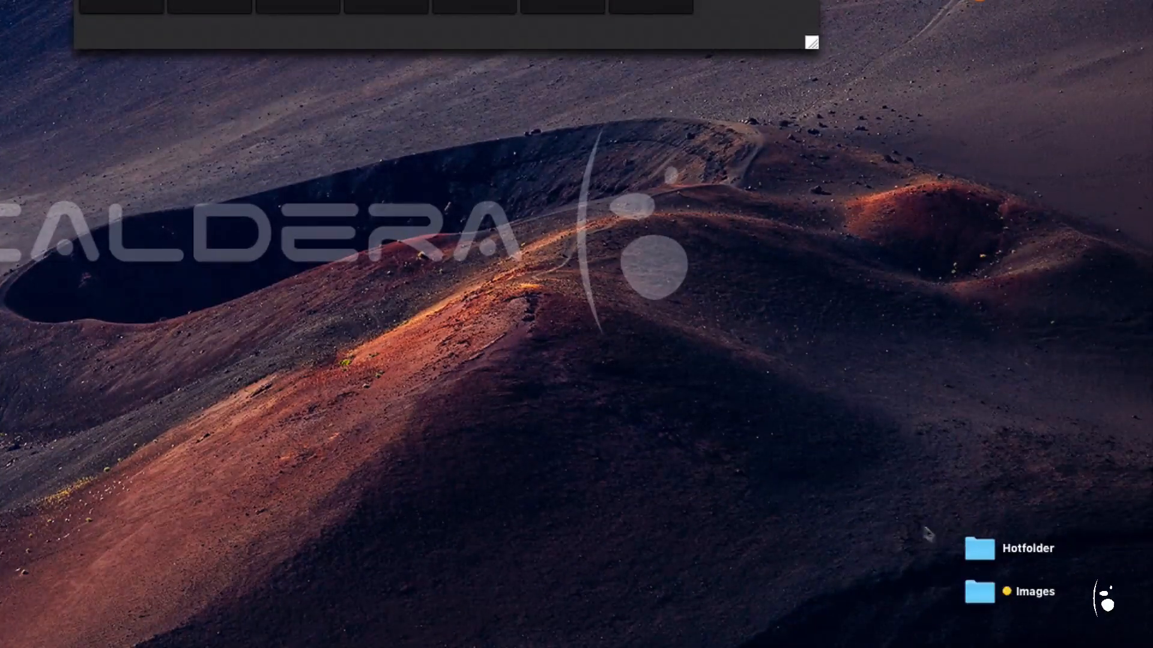
{"action": "double_click", "coordinate": [980, 548]}
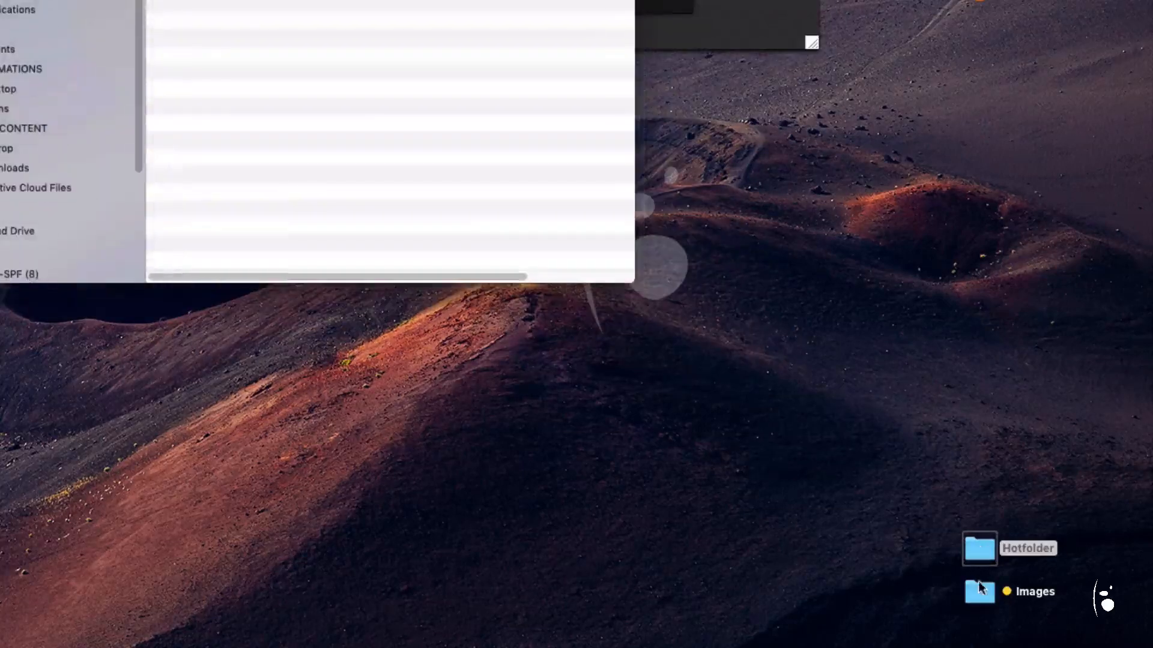
{"action": "left_click", "coordinate": [978, 586]}
{"action": "double_click", "coordinate": [978, 586]}
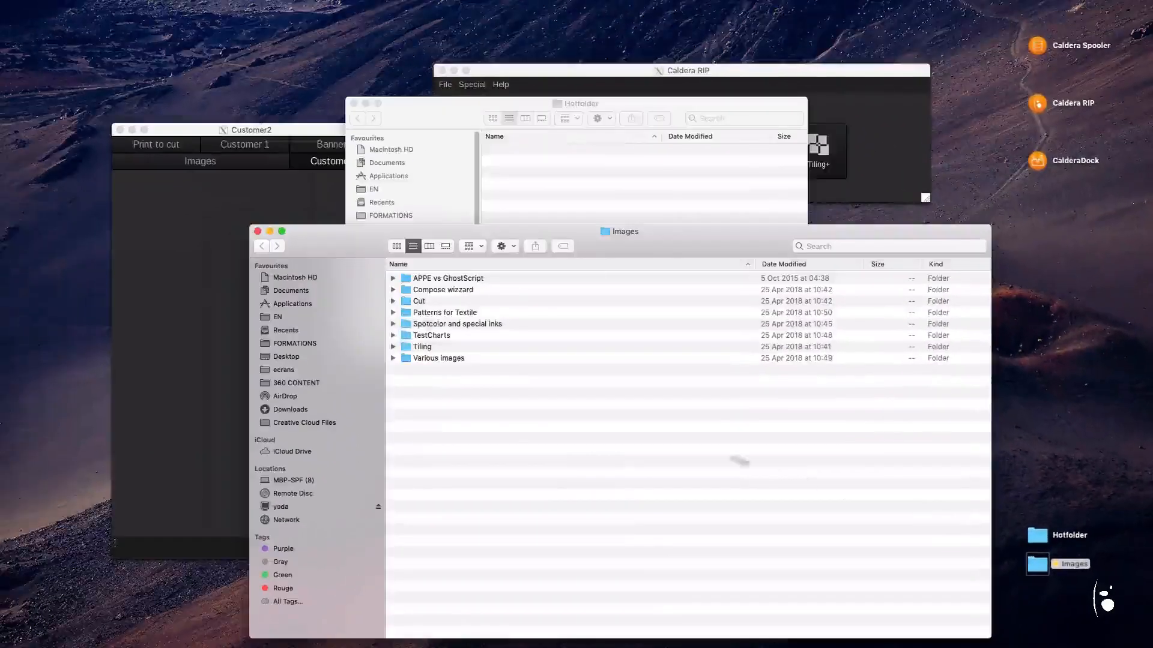
- Move the eight Patterns-copyright PDFs from the Patterns for Textile folder into the Hotfolder, and close both folder windows
{"action": "left_click", "coordinate": [393, 312]}
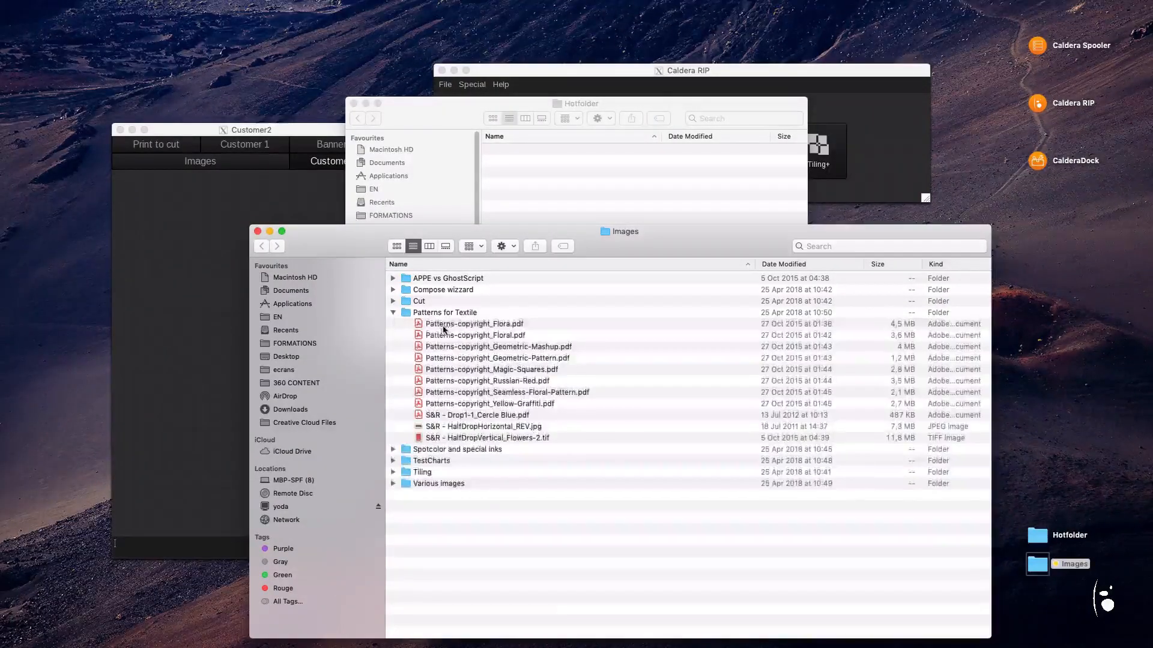
{"action": "left_click", "coordinate": [441, 324]}
{"action": "left_click", "coordinate": [458, 404], "text": "shift"}
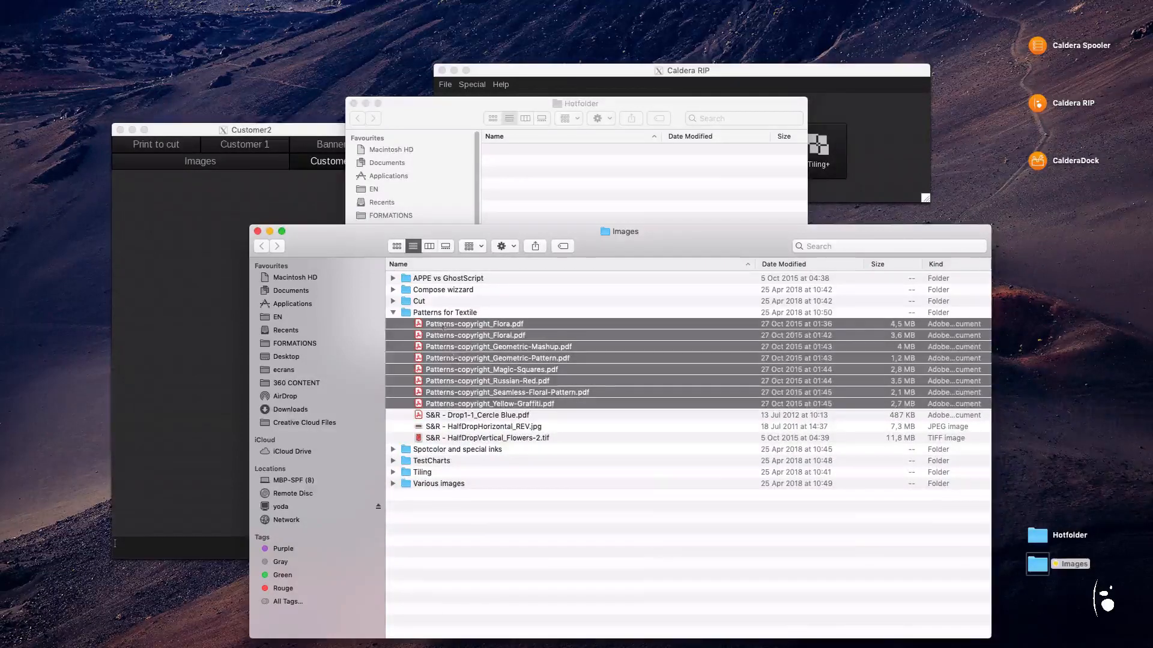
{"action": "left_click_drag", "start_coordinate": [442, 327], "coordinate": [540, 180]}
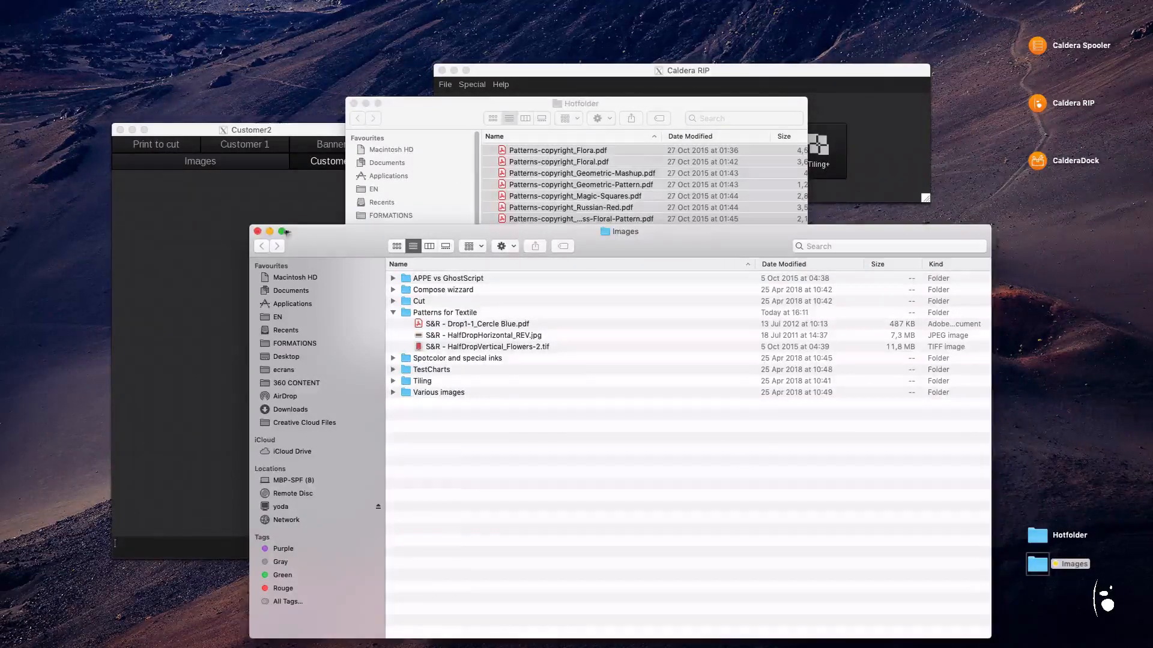
{"action": "left_click", "coordinate": [258, 231]}
{"action": "left_click", "coordinate": [354, 104]}
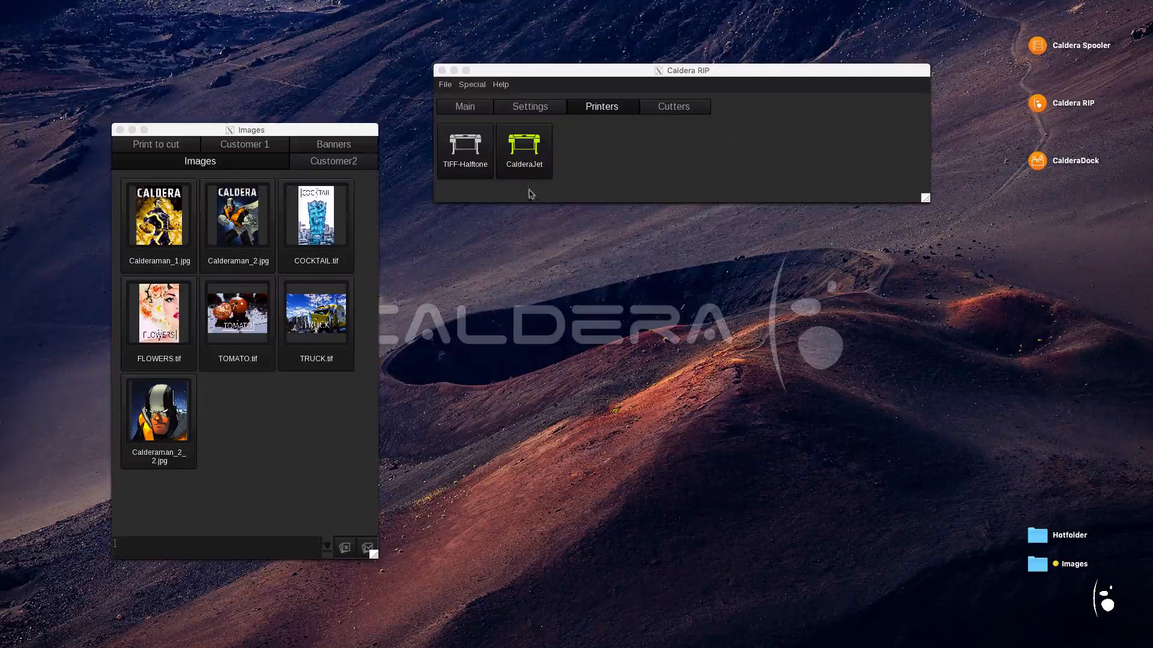
- Open the CalderaJet printer and load Calderaman_2.jpg from the Images tab into it
{"action": "double_click", "coordinate": [523, 164]}
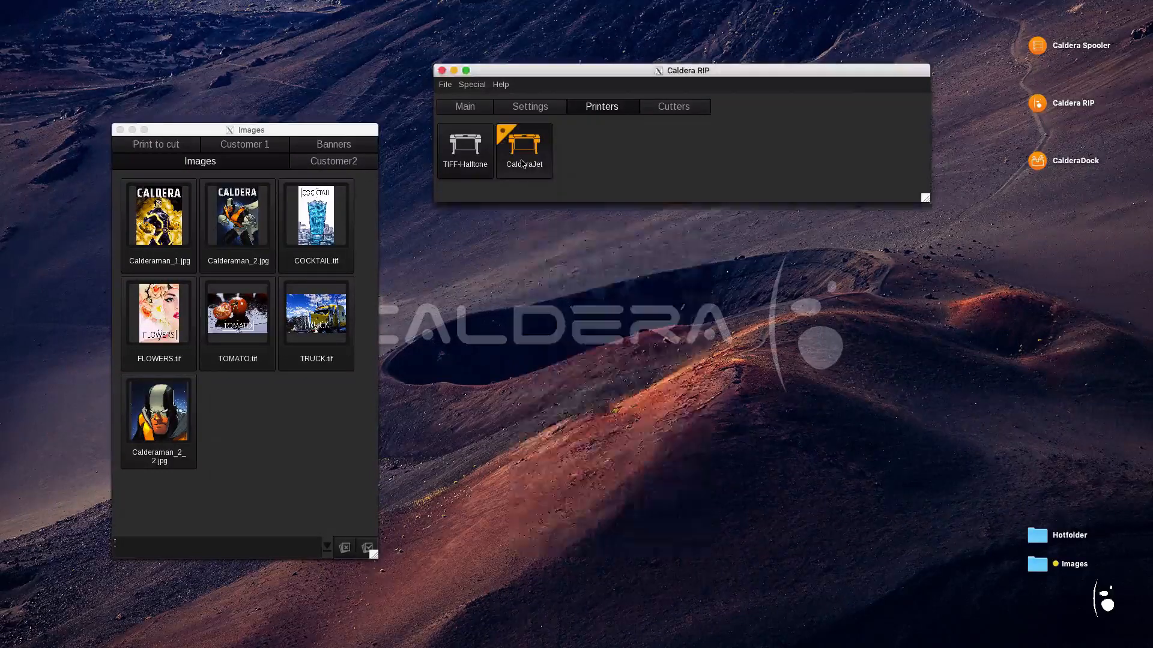
{"action": "left_click", "coordinate": [262, 243]}
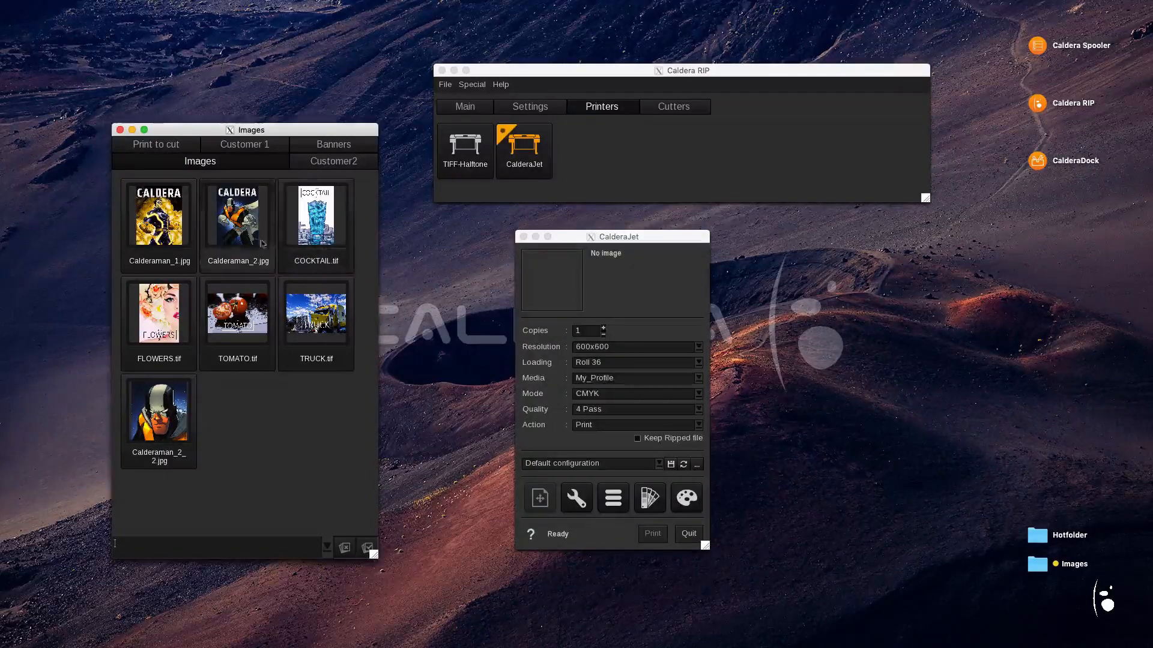
{"action": "left_click", "coordinate": [243, 238]}
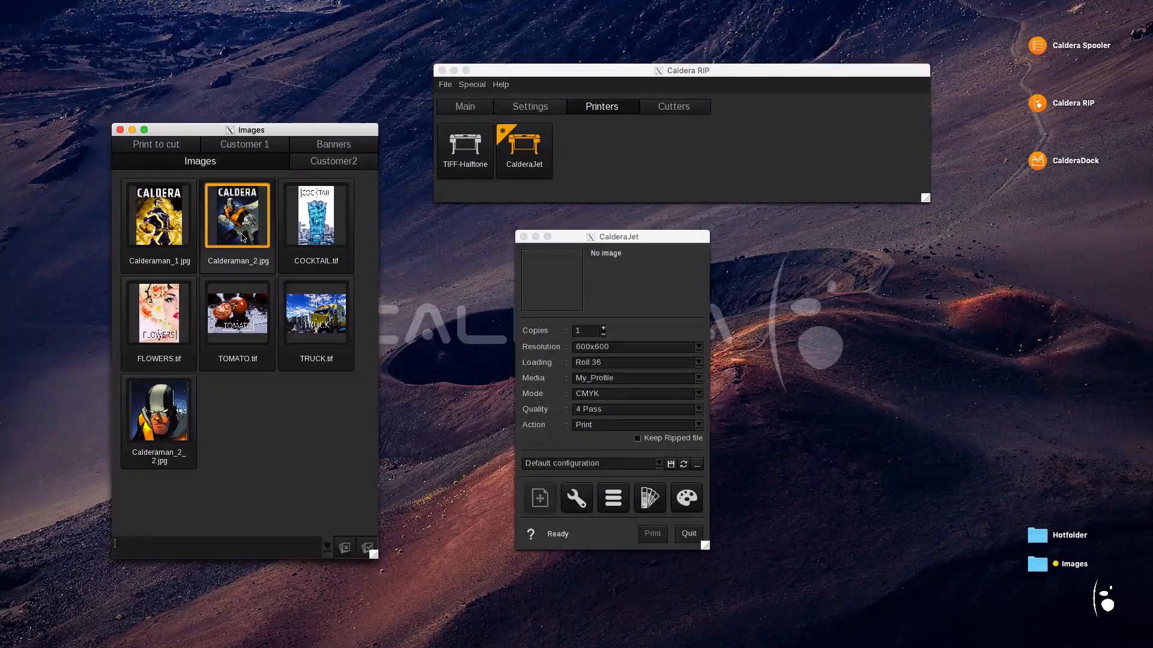
{"action": "left_click_drag", "start_coordinate": [243, 238], "coordinate": [575, 288]}
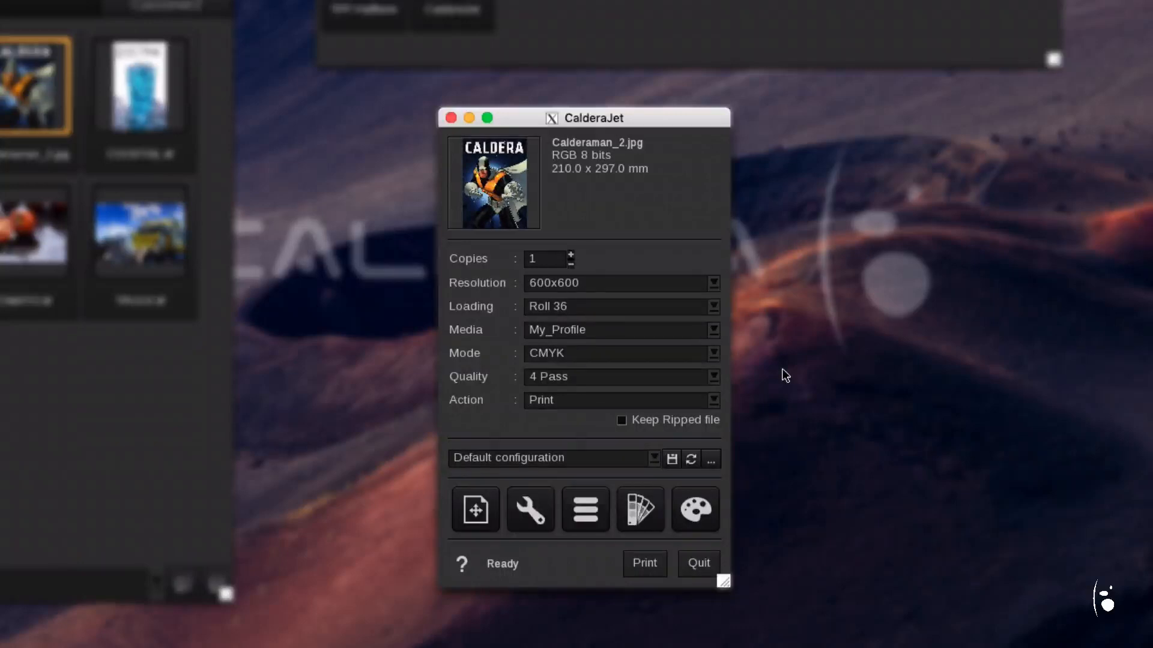
- Print the loaded image with the job name Calderaman_2 to the /CALDERADATA/public/CalderaJet/ directory
{"action": "left_click", "coordinate": [655, 563]}
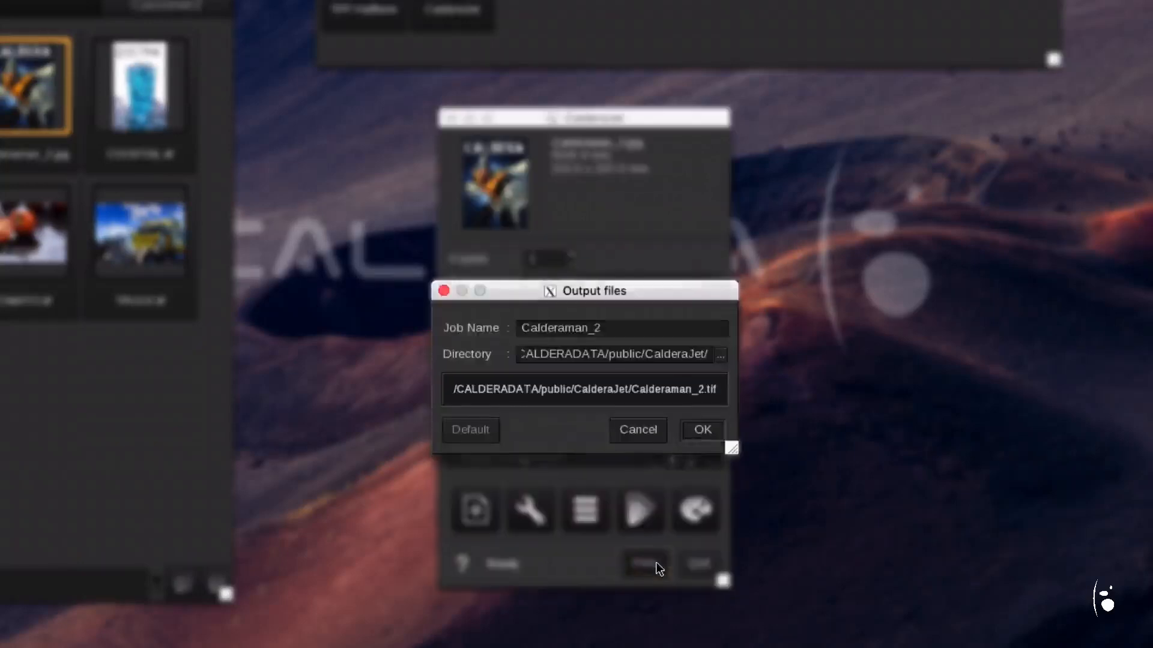
{"action": "left_click", "coordinate": [701, 428]}
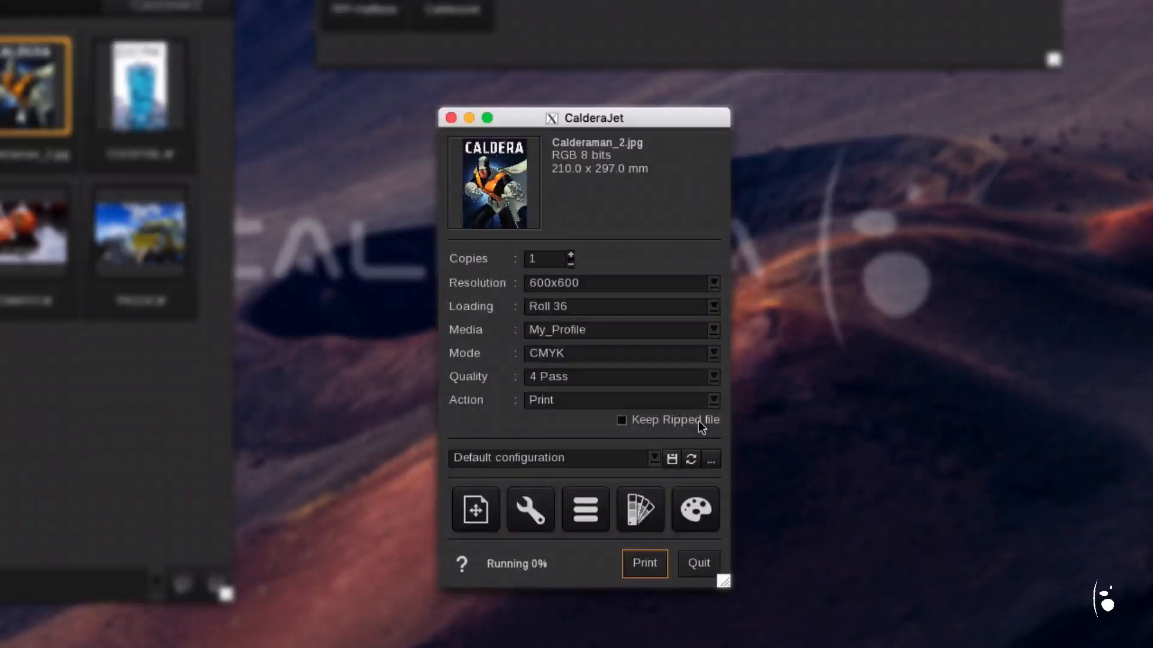
{"action": "left_click", "coordinate": [588, 513]}
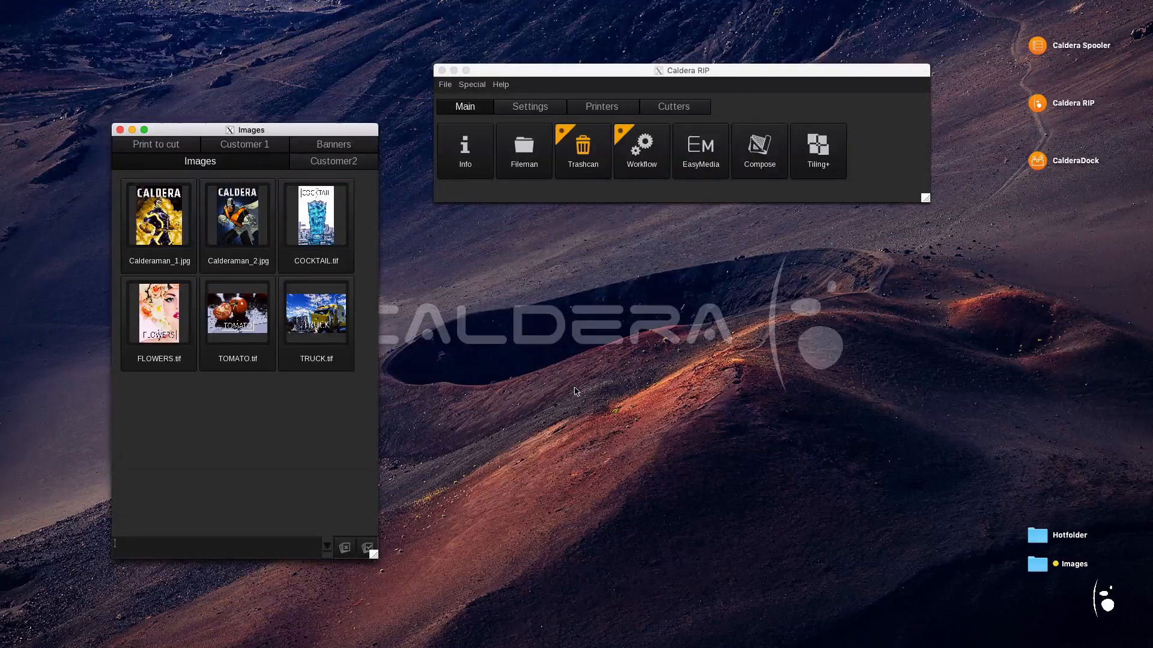
- Open Calderaman_2.jpg in the image viewer and make a rectangular selection about 80 by 84 mm around the hero's head
{"action": "double_click", "coordinate": [238, 216]}
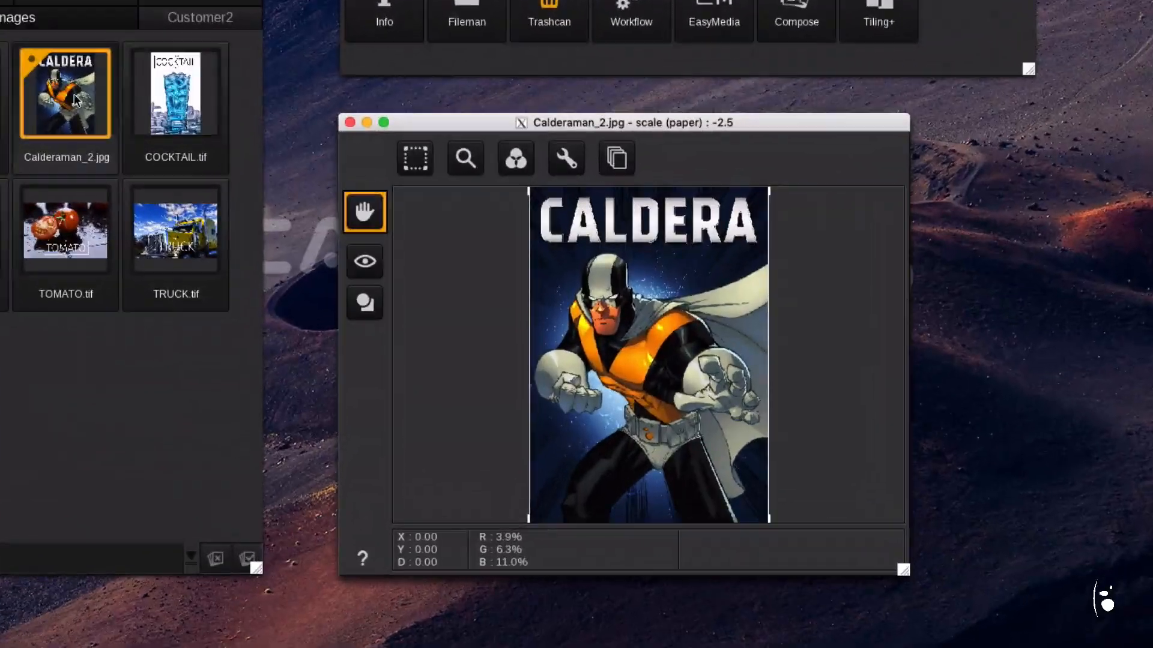
{"action": "scroll", "coordinate": [600, 282], "scroll_direction": "up", "scroll_amount": 2}
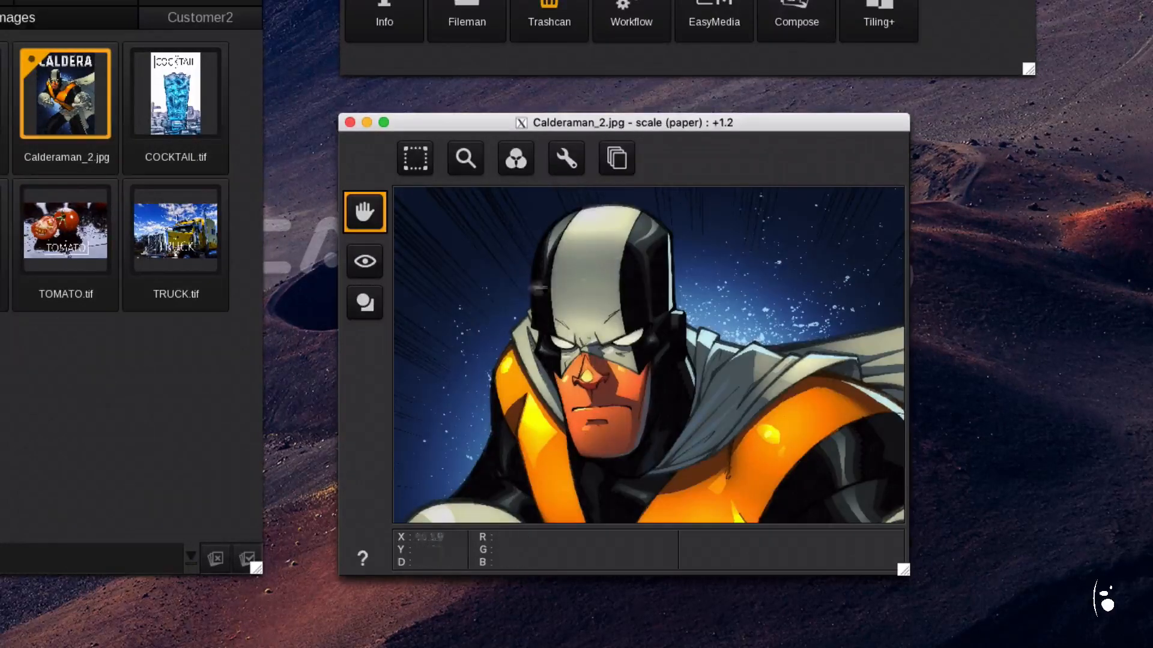
{"action": "left_click", "coordinate": [365, 307]}
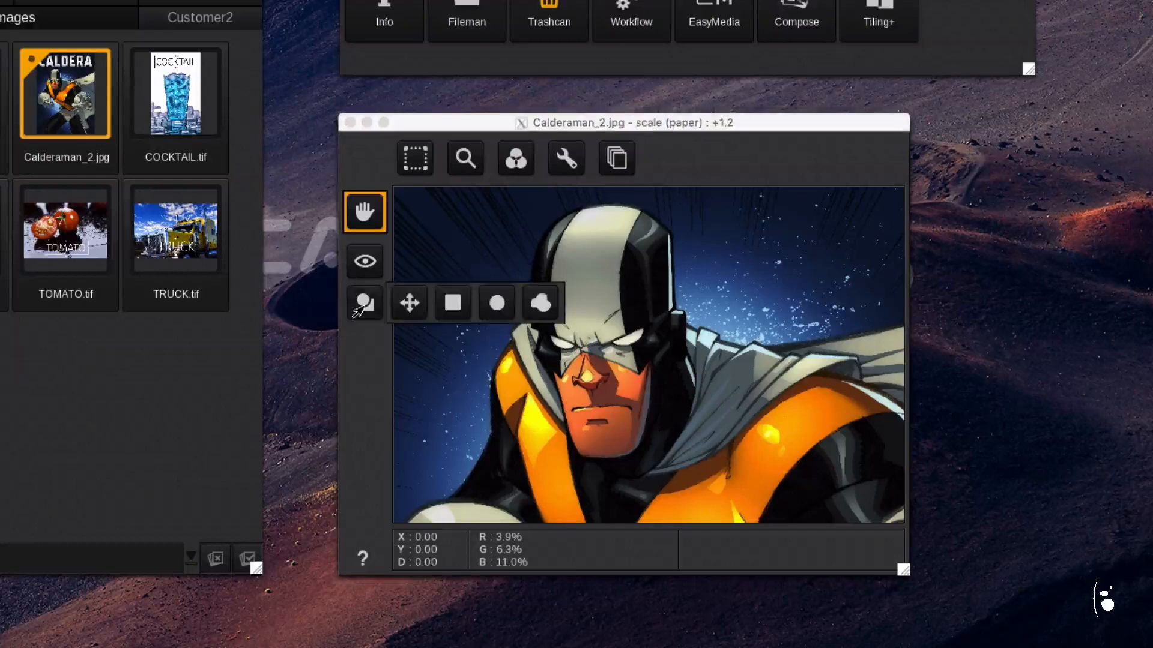
{"action": "left_click", "coordinate": [451, 308]}
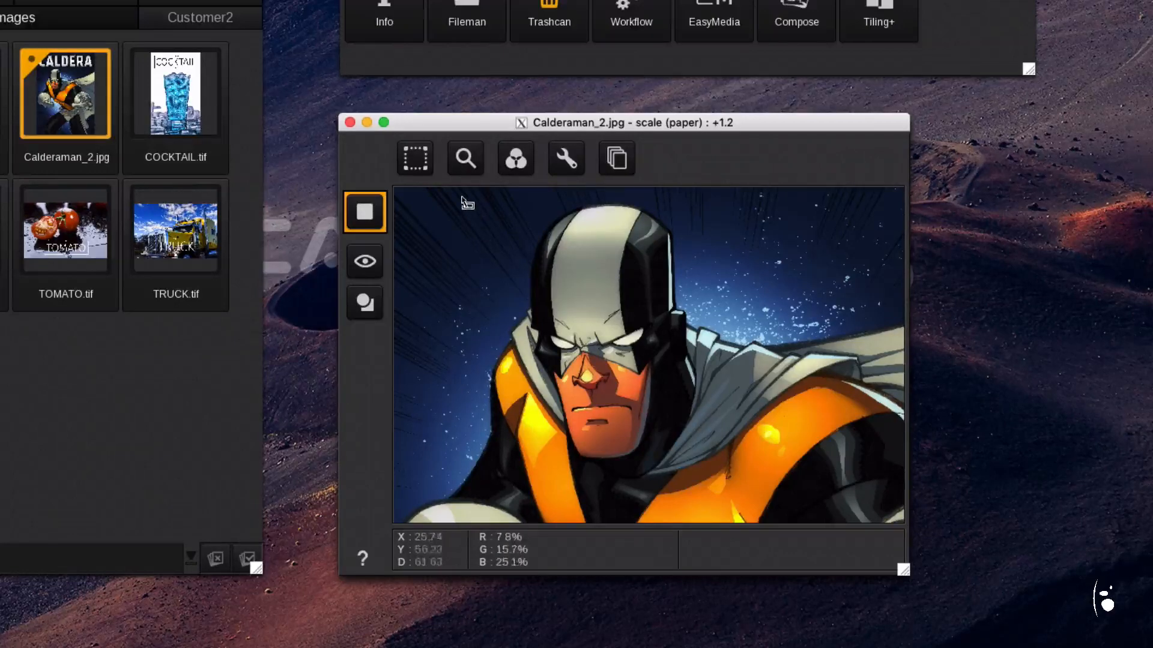
{"action": "left_click_drag", "start_coordinate": [461, 196], "coordinate": [742, 491]}
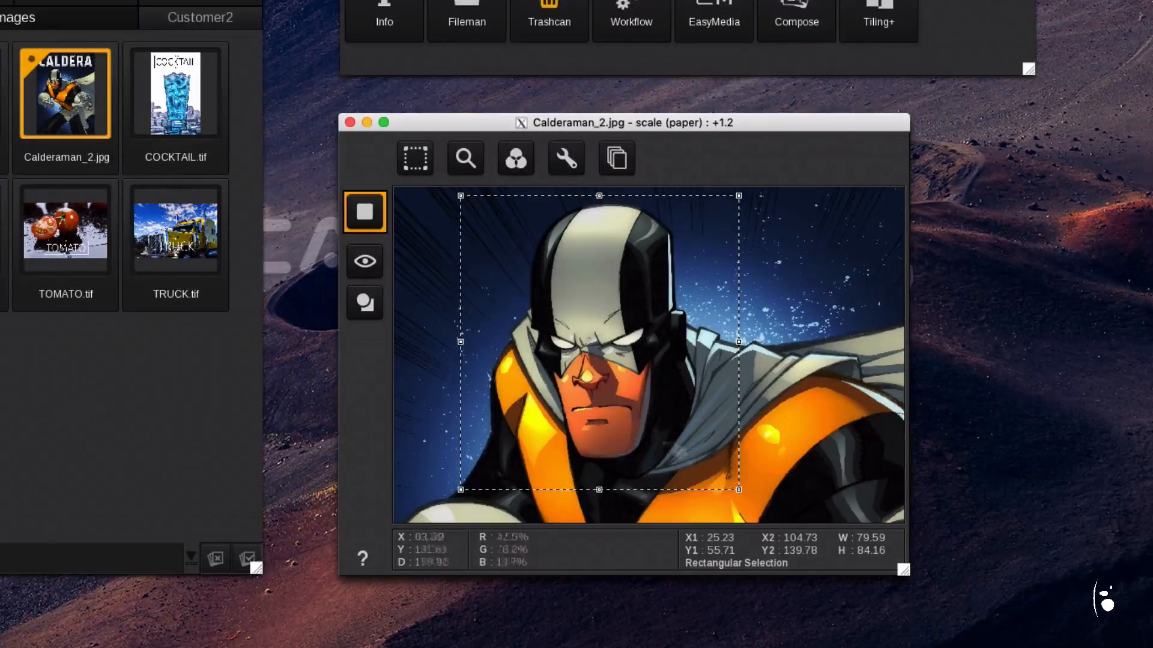
- Copy the selected head area as a new image in the Images tab and close the image viewer
{"action": "left_click", "coordinate": [416, 163]}
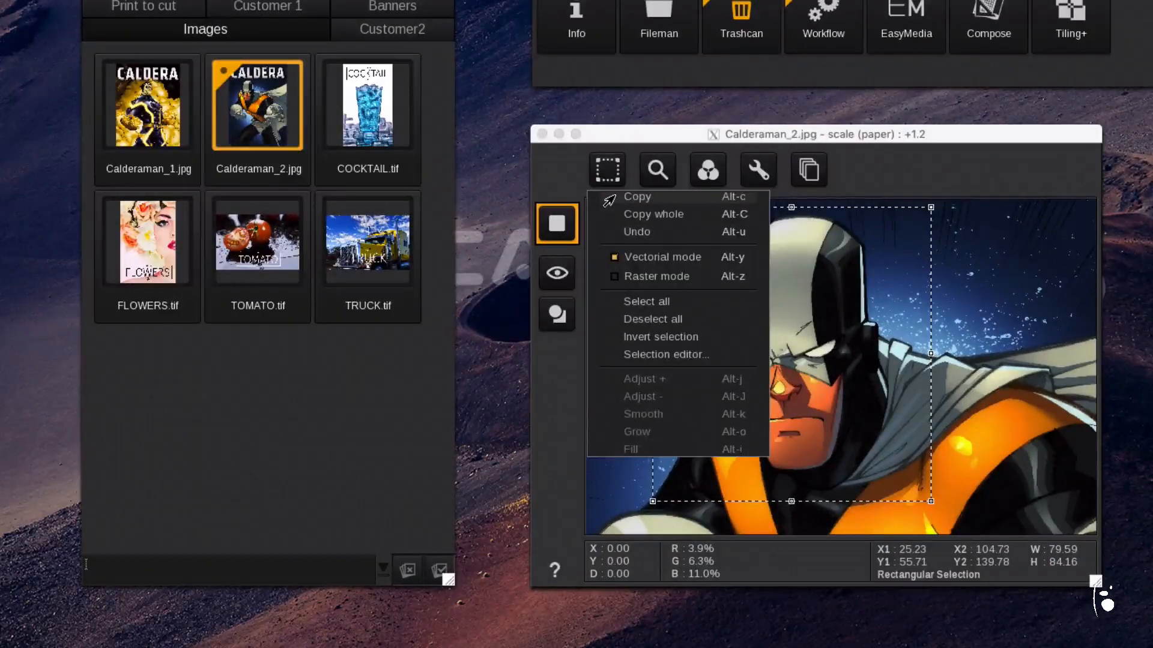
{"action": "left_click", "coordinate": [425, 187]}
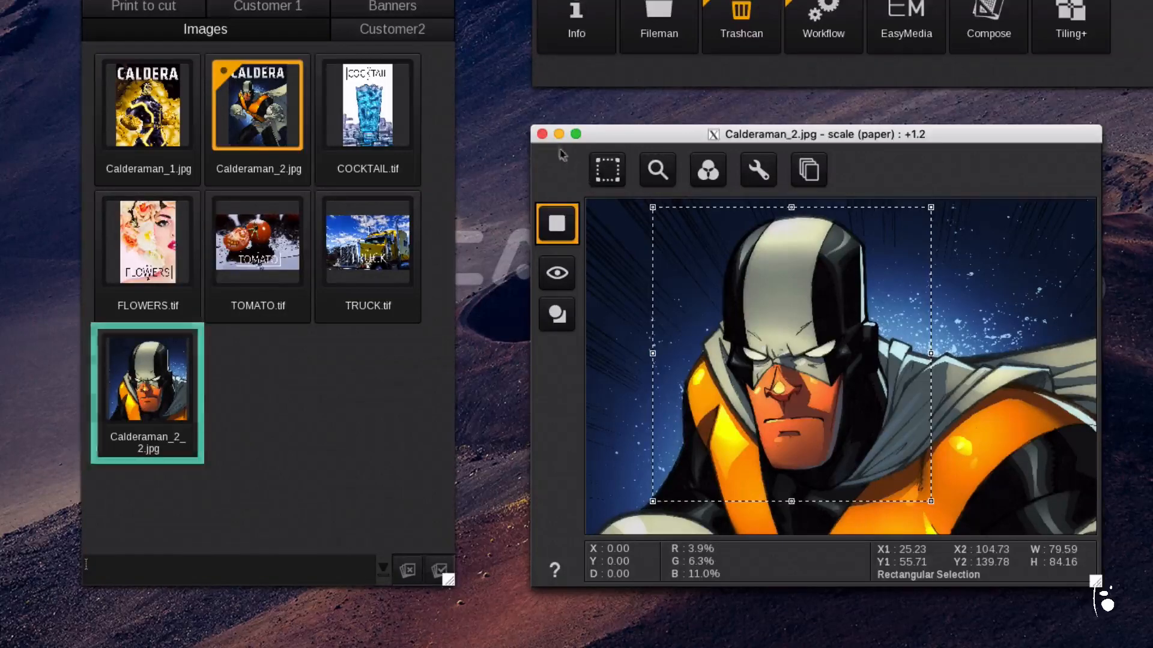
{"action": "left_click", "coordinate": [542, 133]}
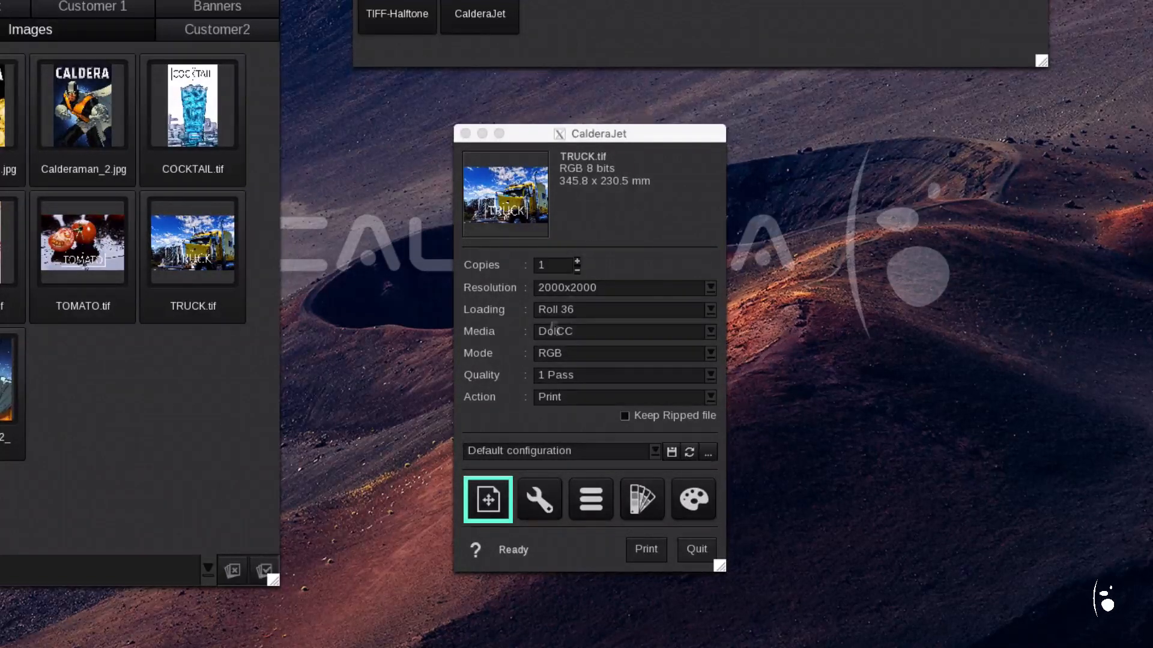
- Enlarge TRUCK.tif in the CalderaJet page setup and set its linked width and height scale to 200
{"action": "left_click", "coordinate": [489, 500]}
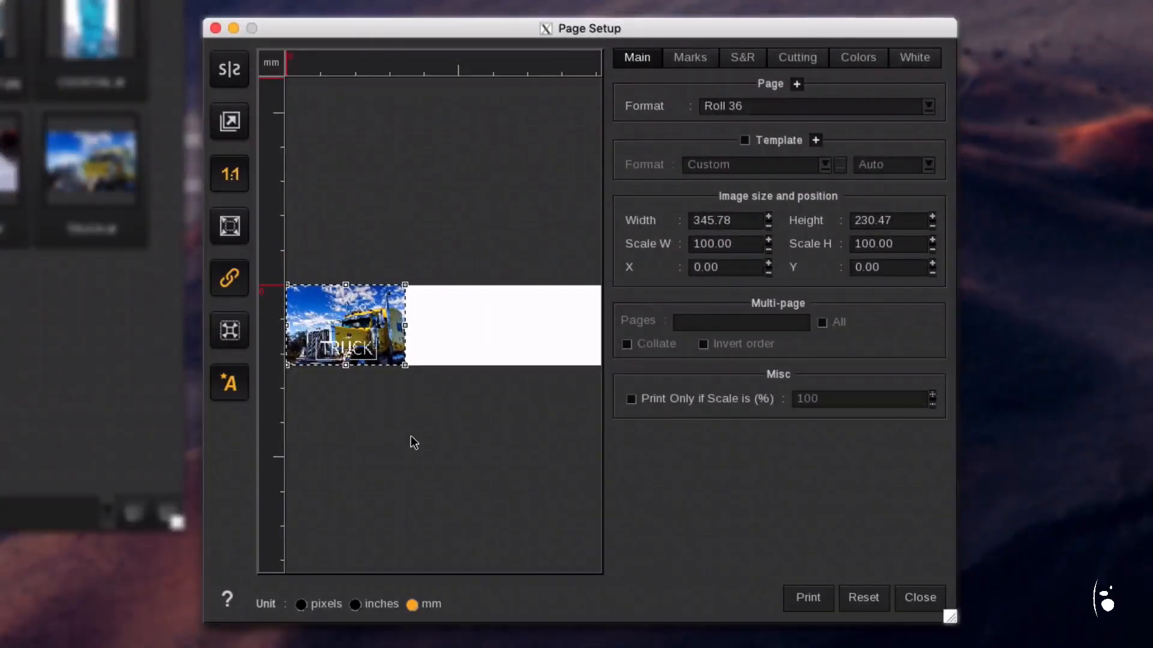
{"action": "left_click_drag", "start_coordinate": [405, 365], "coordinate": [438, 408]}
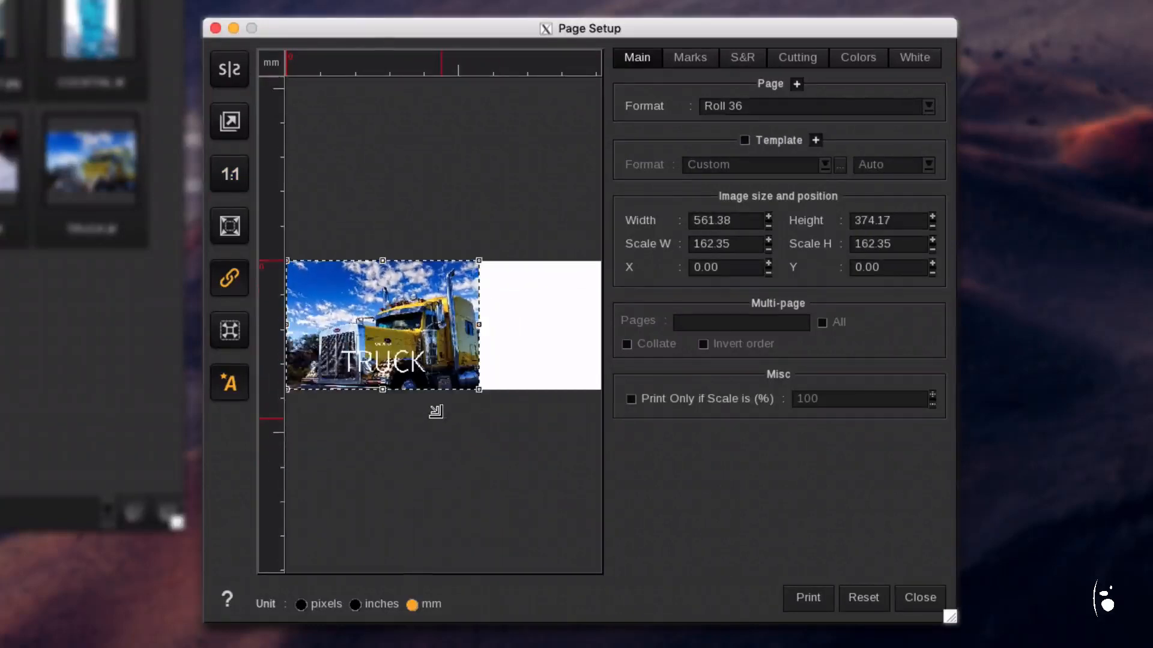
{"action": "left_click", "coordinate": [744, 246]}
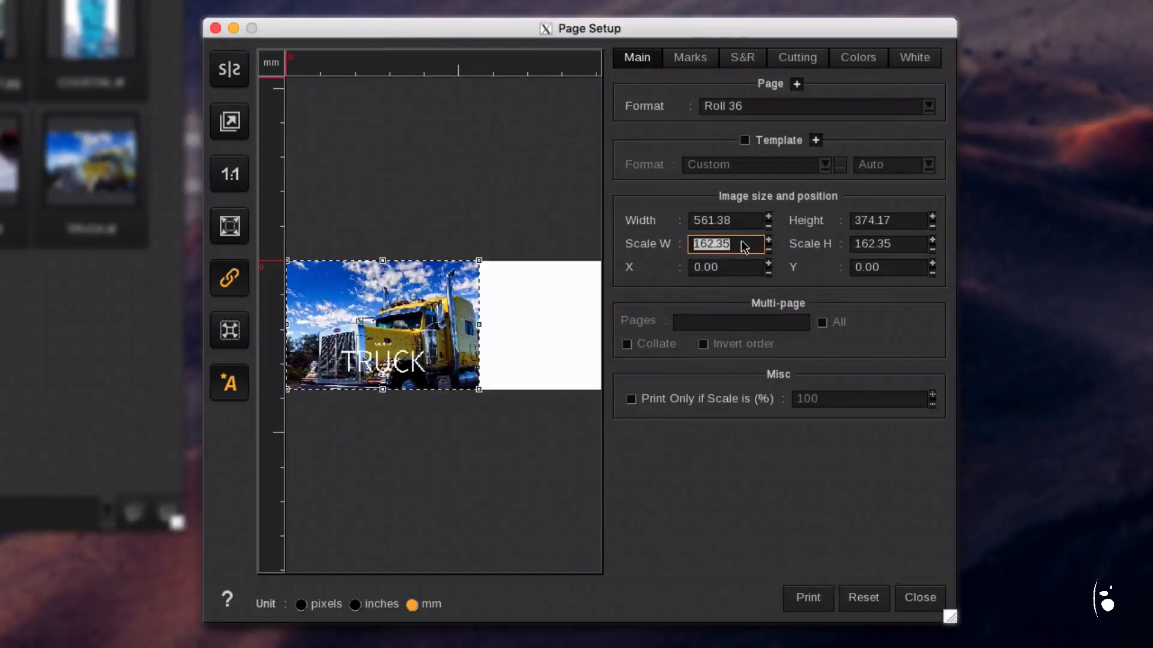
{"action": "type", "text": "200"}
{"action": "key", "text": "Return"}
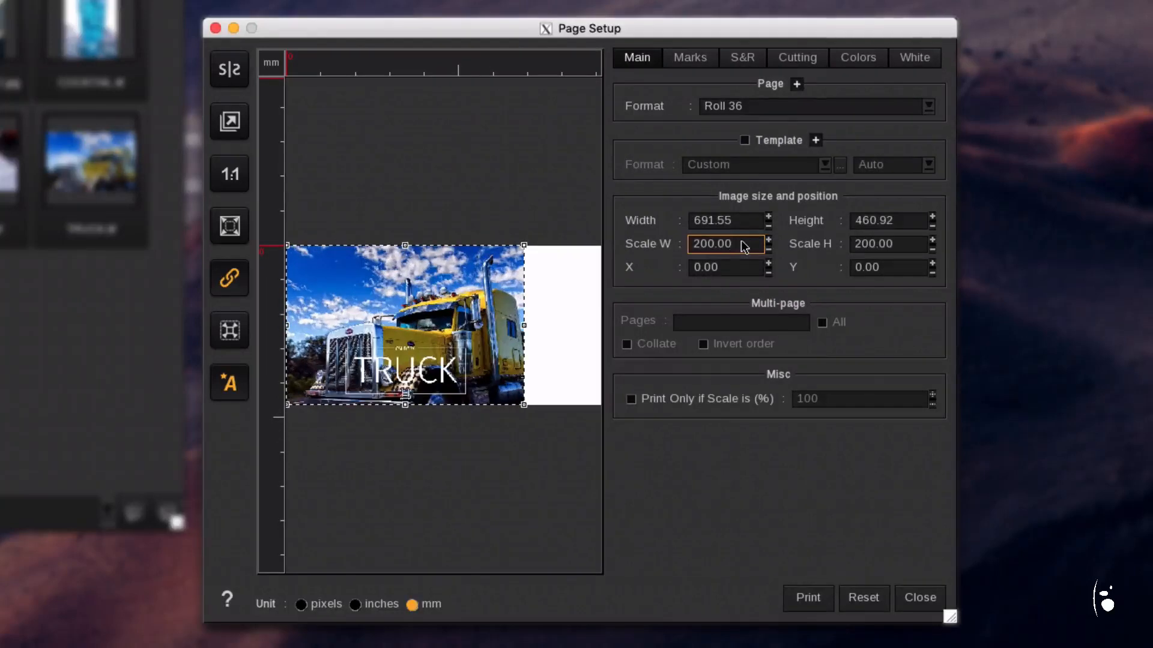
- Center the truck image on the page, and try the mirror option before switching it off again
{"action": "left_click", "coordinate": [231, 333]}
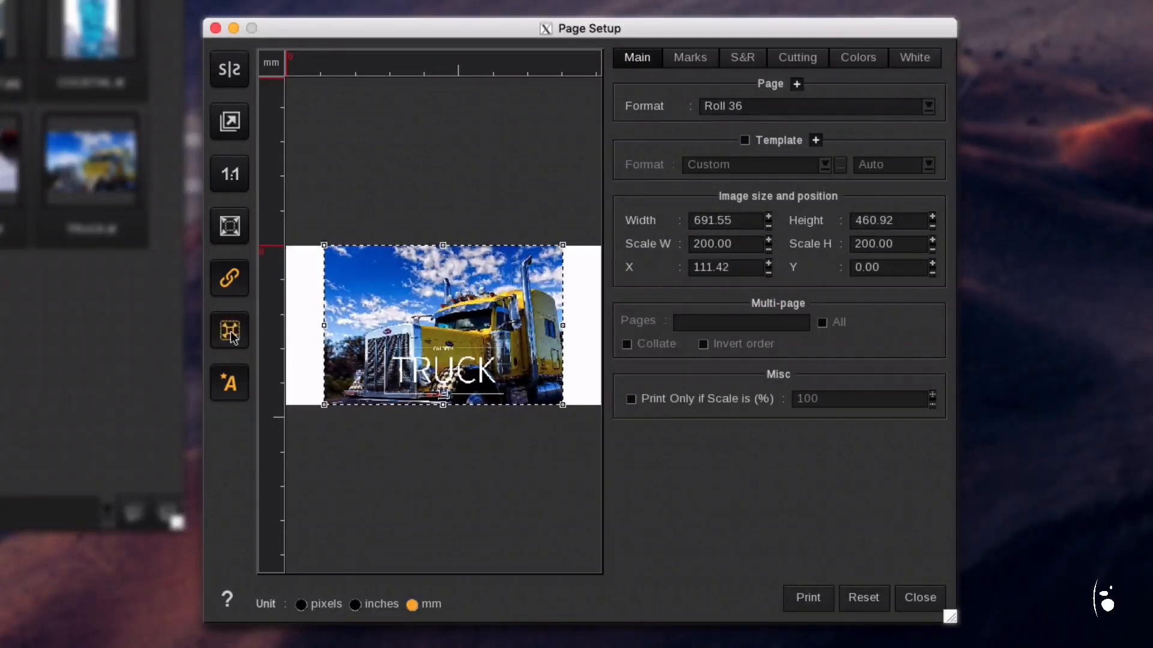
{"action": "left_click", "coordinate": [228, 71]}
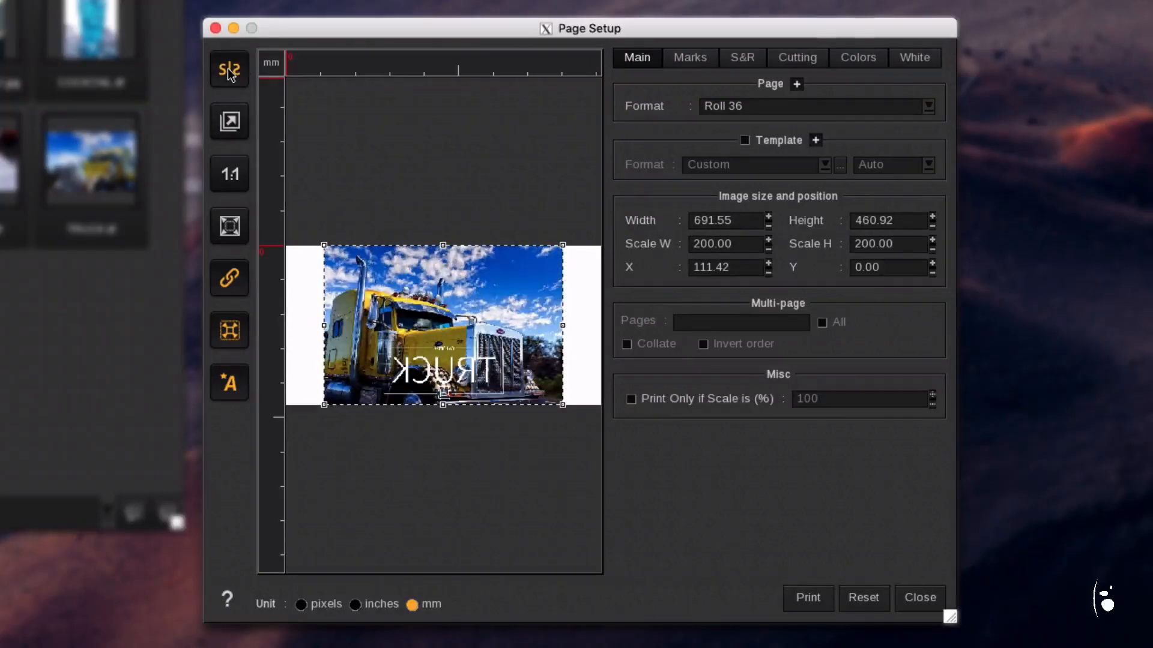
{"action": "left_click", "coordinate": [229, 70]}
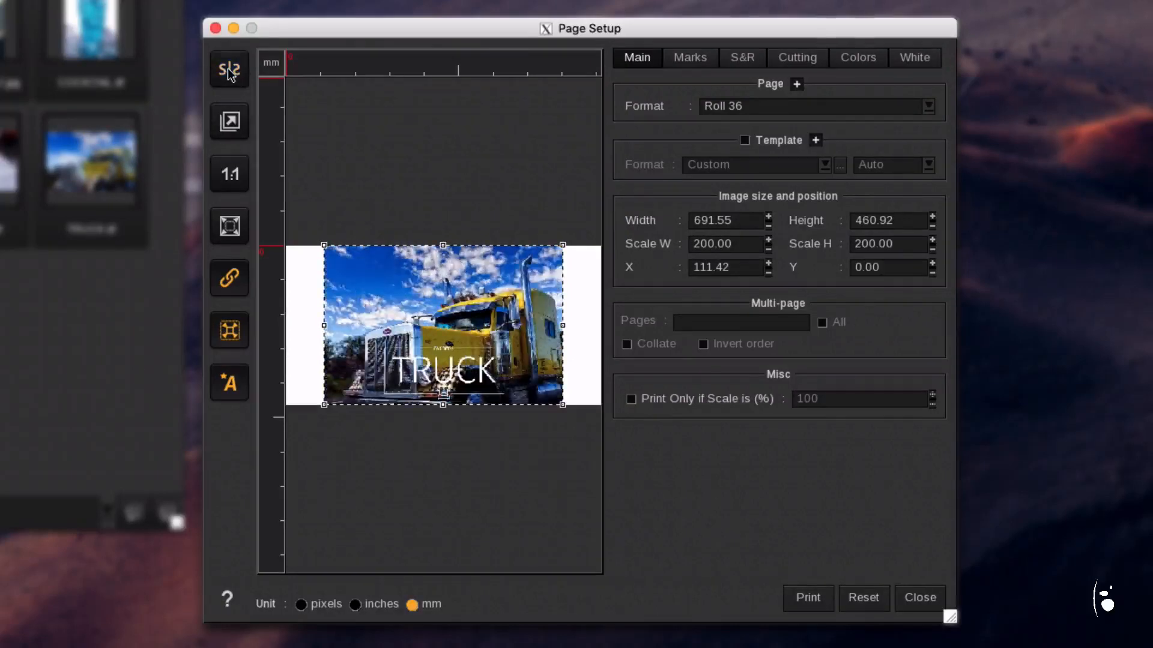
- Enable crop marks for the truck image, using the corner cut-line style
{"action": "left_click", "coordinate": [686, 66]}
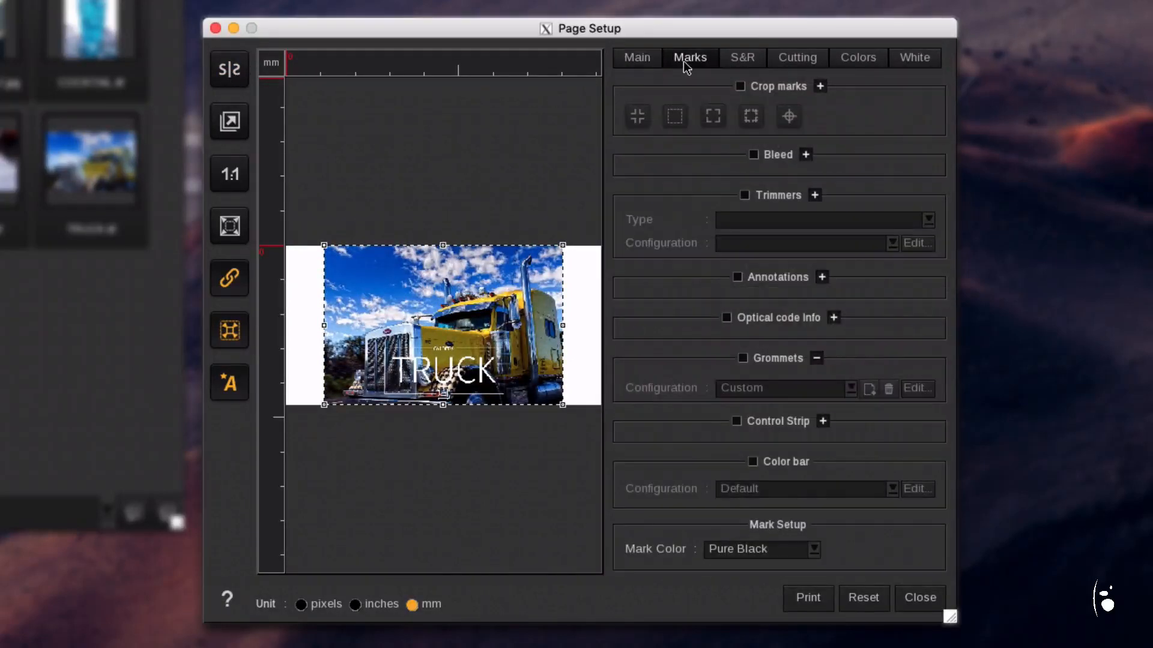
{"action": "left_click", "coordinate": [743, 87]}
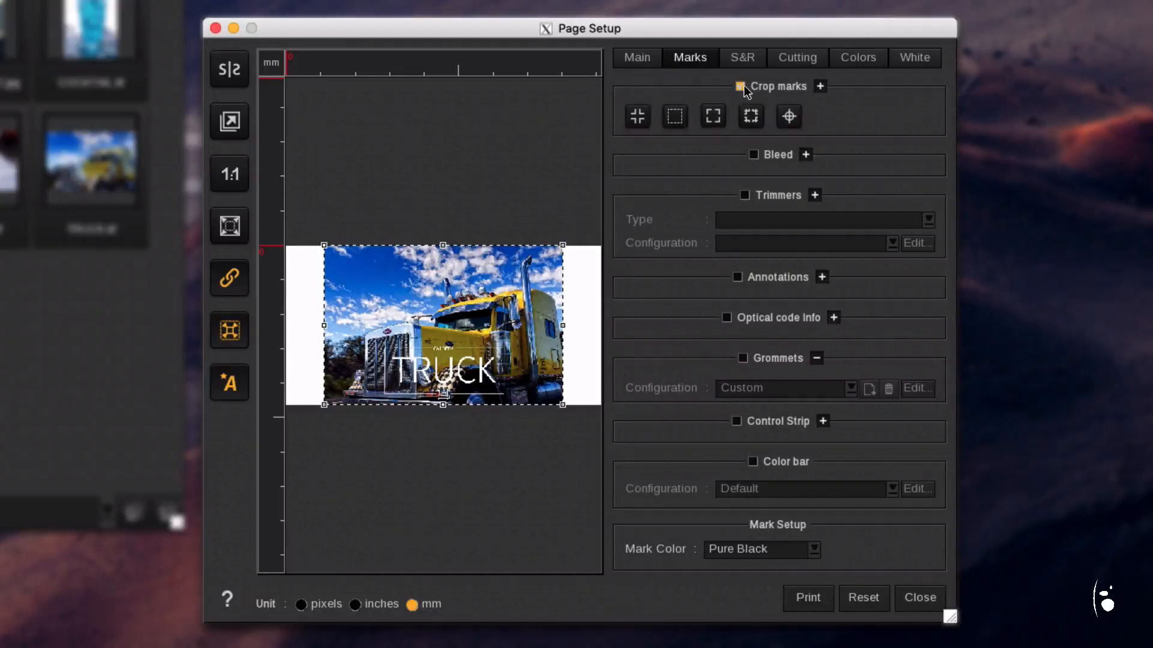
{"action": "left_click", "coordinate": [642, 116]}
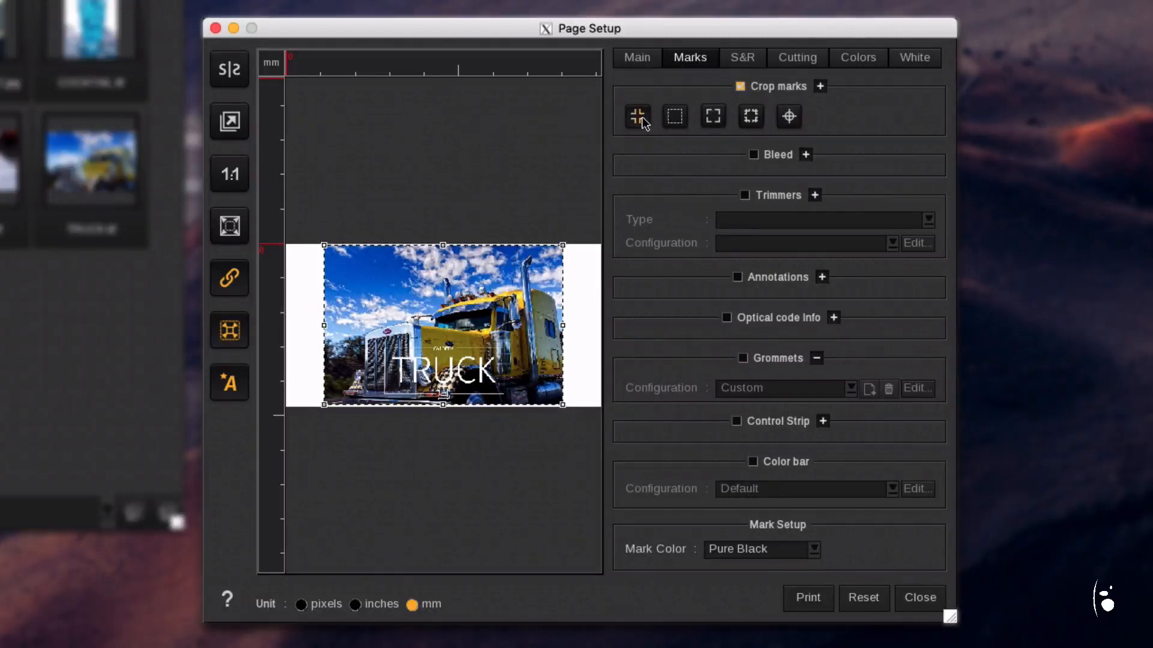
- Add the free text "Caldera test" to the crop marks and check it at the image's lower corner
{"action": "left_click", "coordinate": [821, 86]}
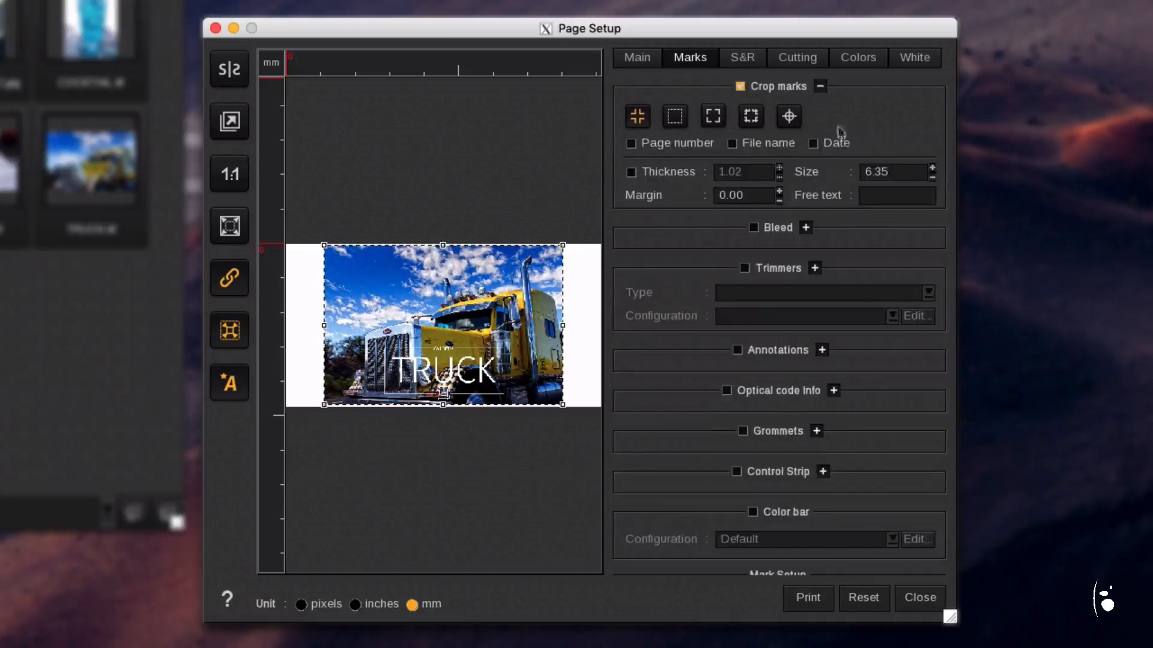
{"action": "left_click", "coordinate": [871, 196]}
{"action": "type", "text": "Caldera test"}
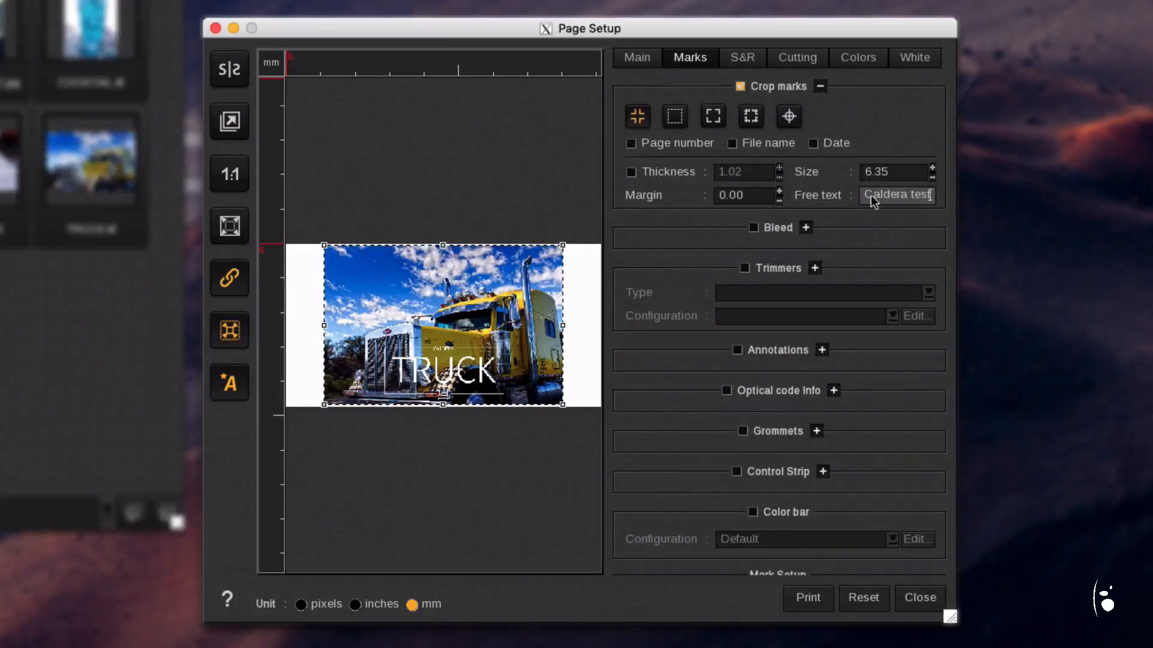
{"action": "key", "text": "Return"}
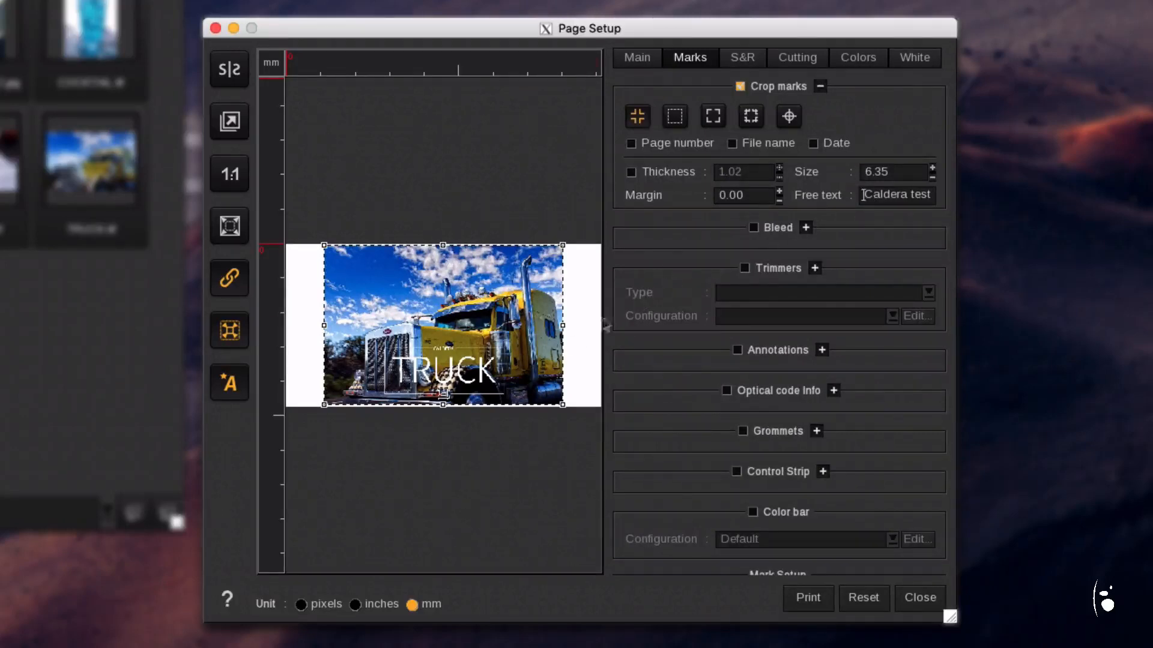
{"action": "scroll", "coordinate": [324, 416], "scroll_direction": "up", "scroll_amount": 2}
{"action": "scroll", "coordinate": [324, 416], "scroll_direction": "up", "scroll_amount": 8}
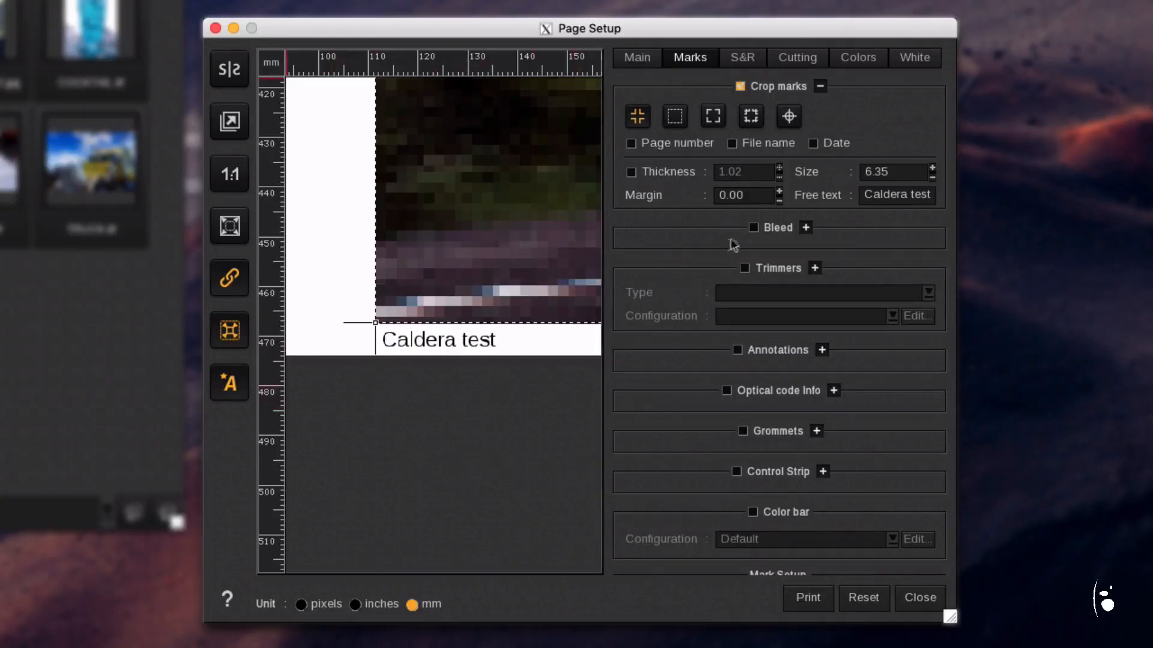
- Enable bleed for the truck image in Canvas mode with the Duplicate method and a size of 50 mm
{"action": "left_click", "coordinate": [754, 229]}
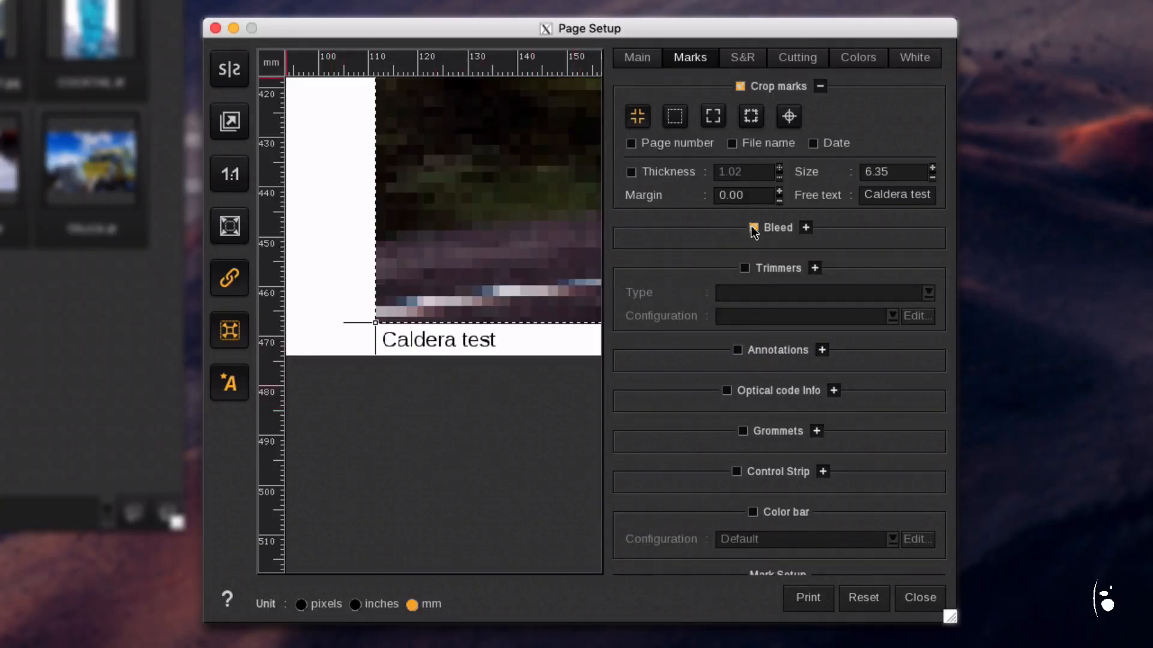
{"action": "left_click", "coordinate": [806, 228]}
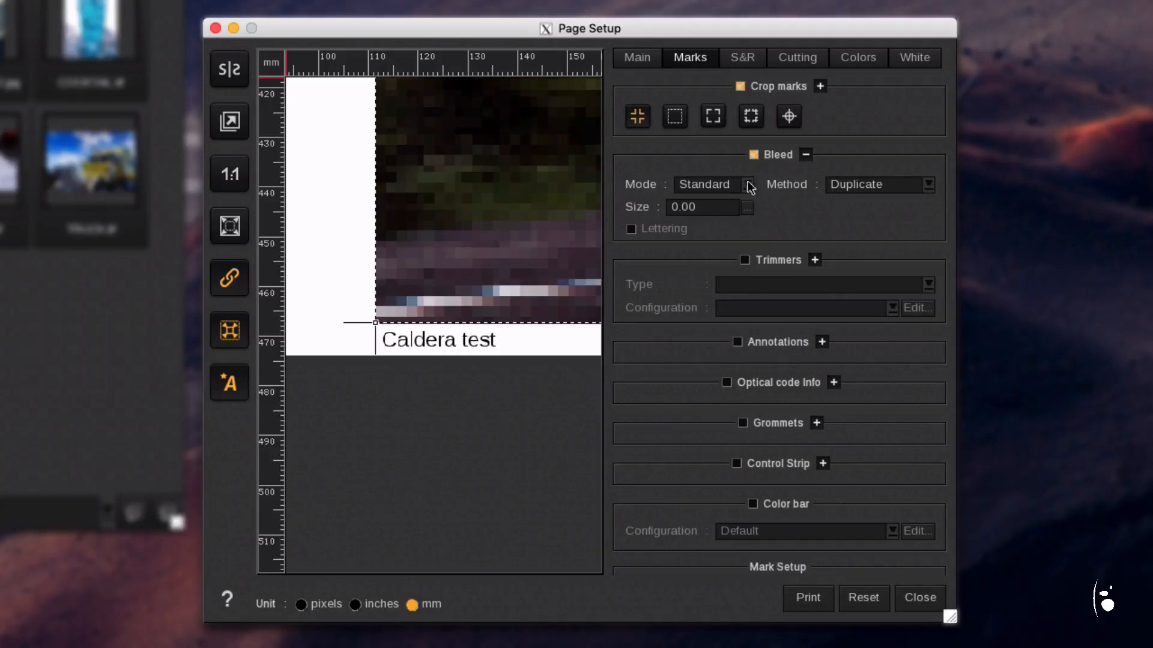
{"action": "left_click", "coordinate": [747, 183]}
{"action": "left_click", "coordinate": [701, 214]}
{"action": "left_click", "coordinate": [713, 206]}
{"action": "type", "text": "50.00"}
{"action": "key", "text": "Return"}
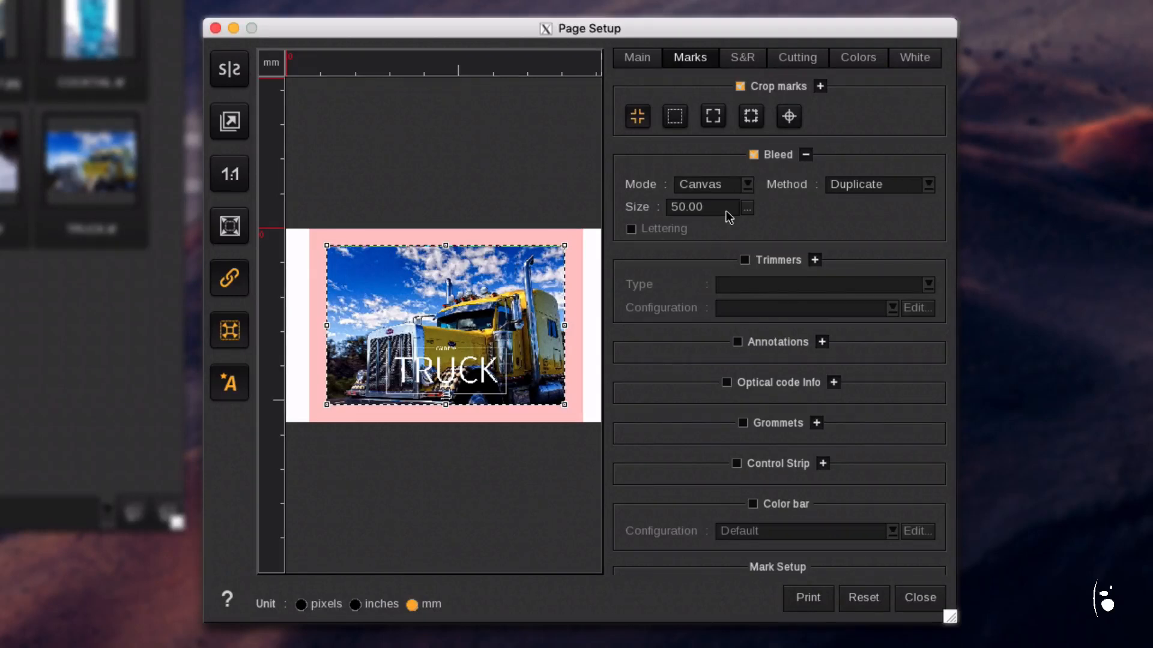
- Add grommets with the Custom configuration along the truck image's edges and print it as job TRUCK
{"action": "left_click", "coordinate": [743, 423]}
{"action": "left_click", "coordinate": [816, 423]}
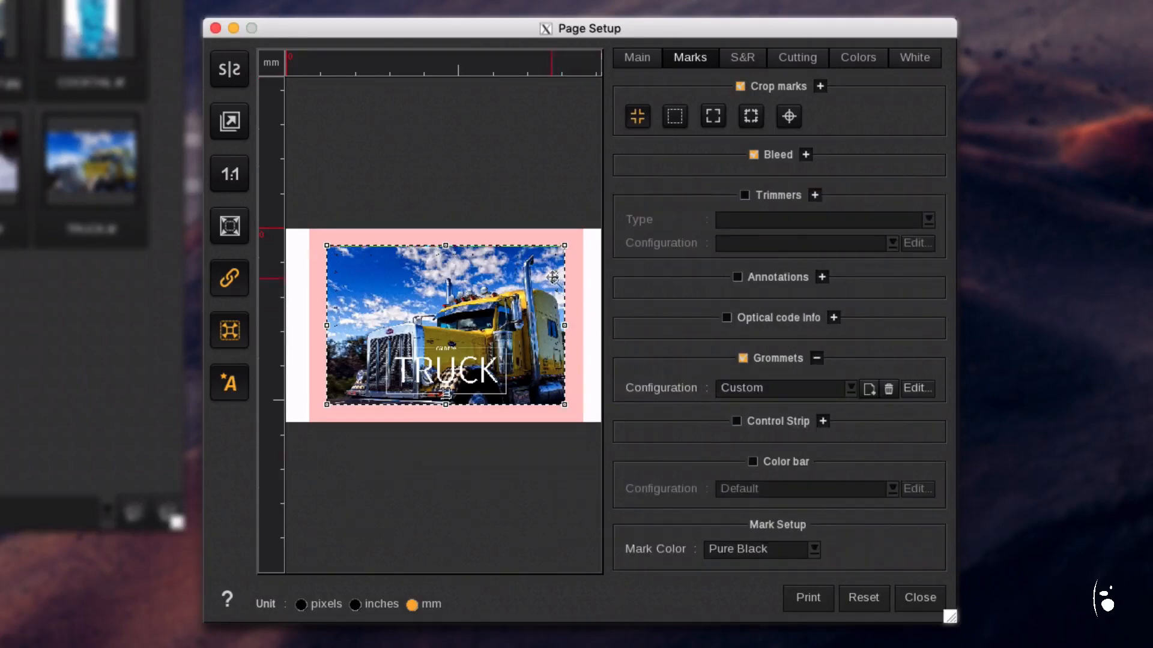
{"action": "scroll", "coordinate": [553, 278], "scroll_direction": "up", "scroll_amount": 6}
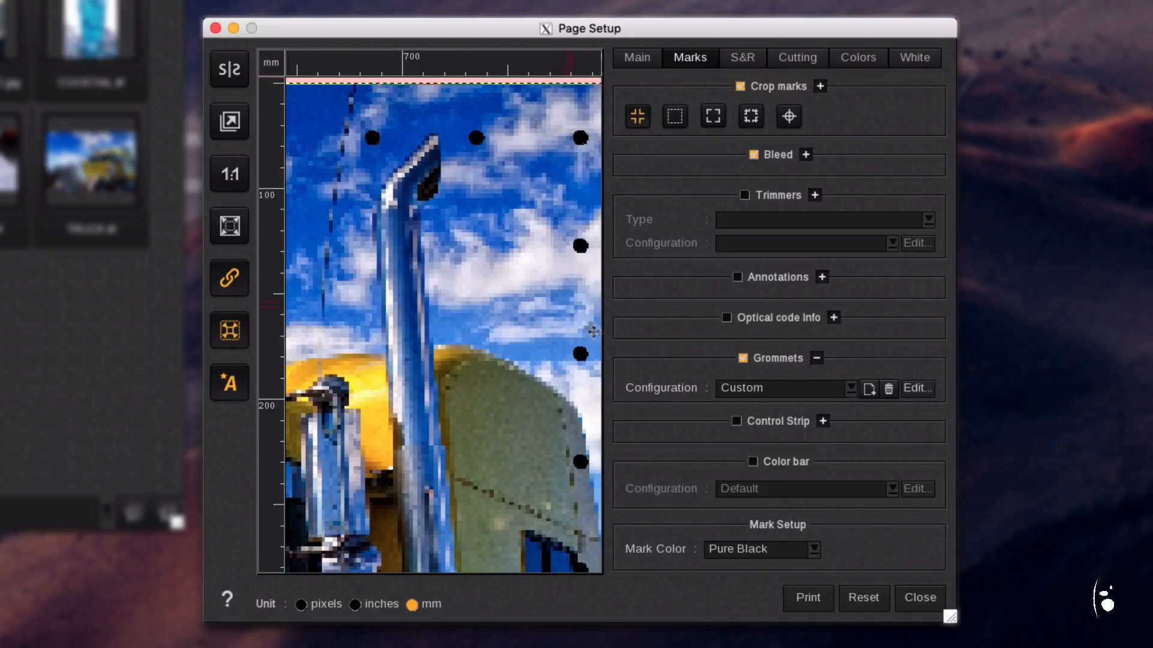
{"action": "left_click", "coordinate": [803, 599]}
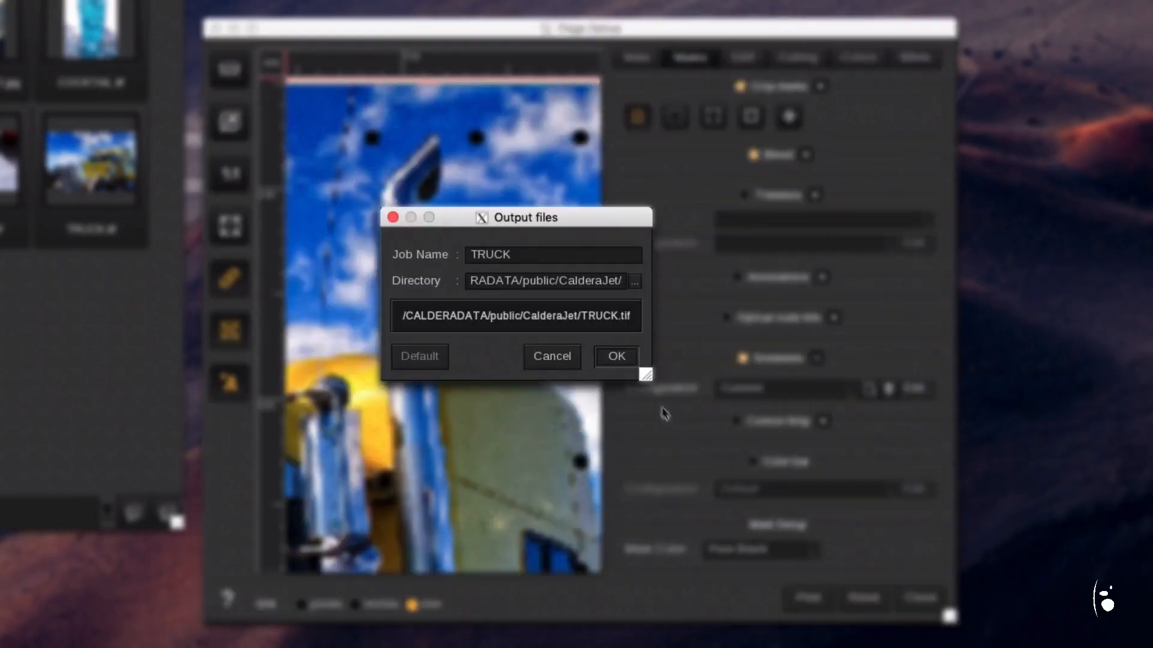
{"action": "left_click", "coordinate": [621, 358]}
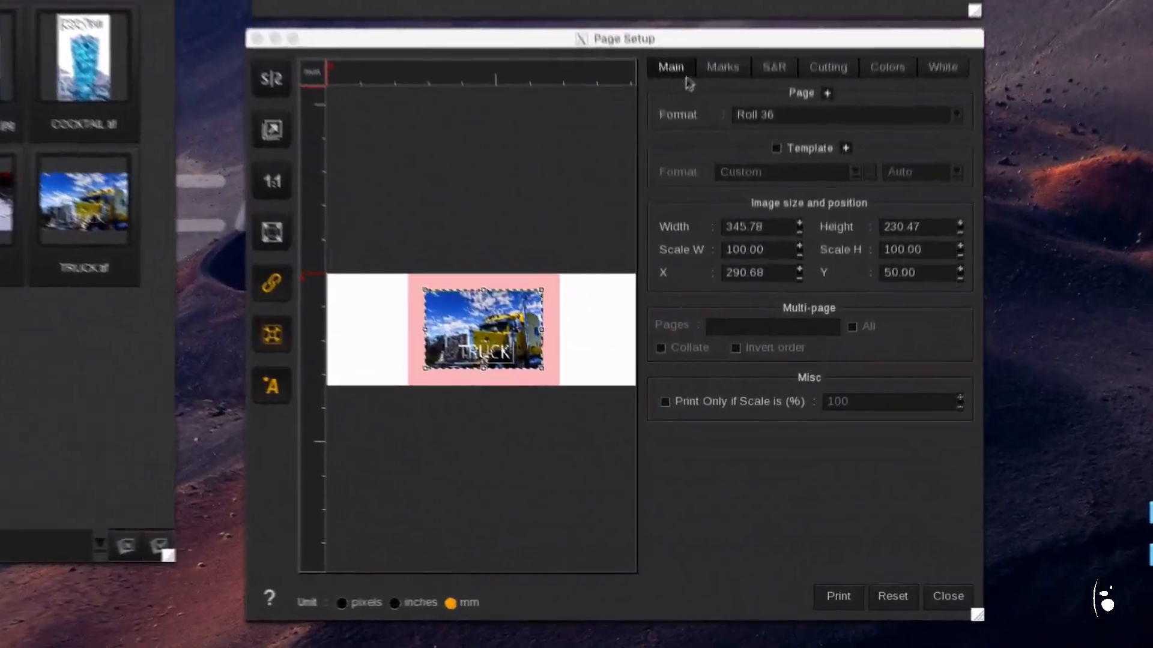
- Enable standard Step & Repeat for the truck image with 10 full copies and margins of 10 mm
{"action": "left_click", "coordinate": [769, 58]}
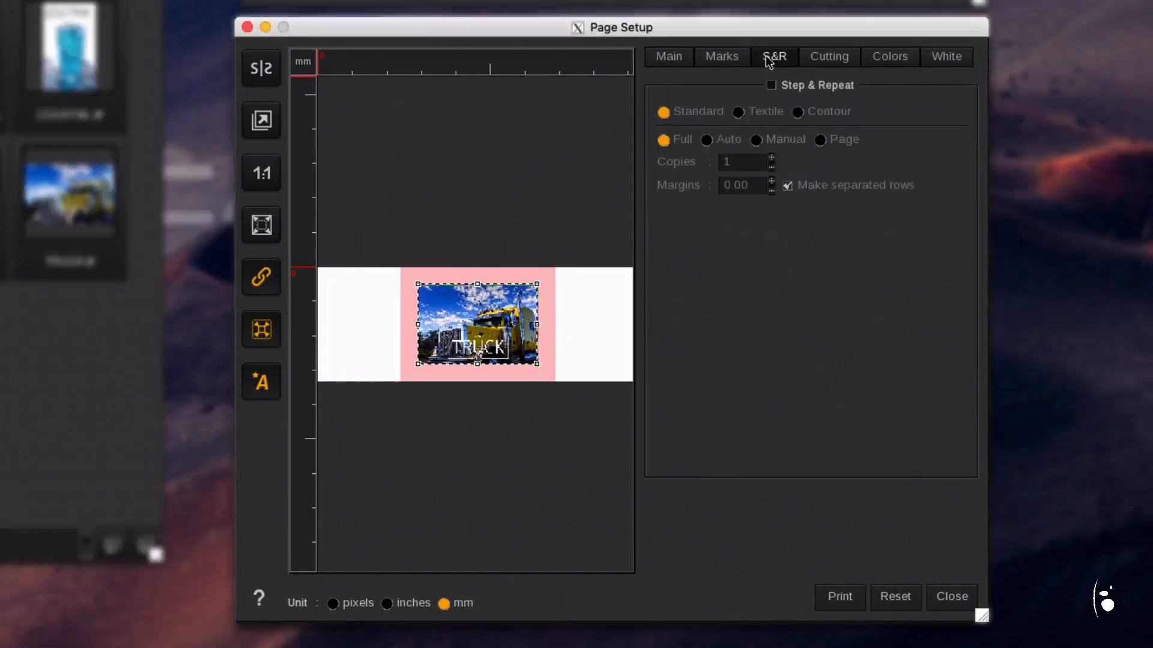
{"action": "left_click", "coordinate": [772, 85]}
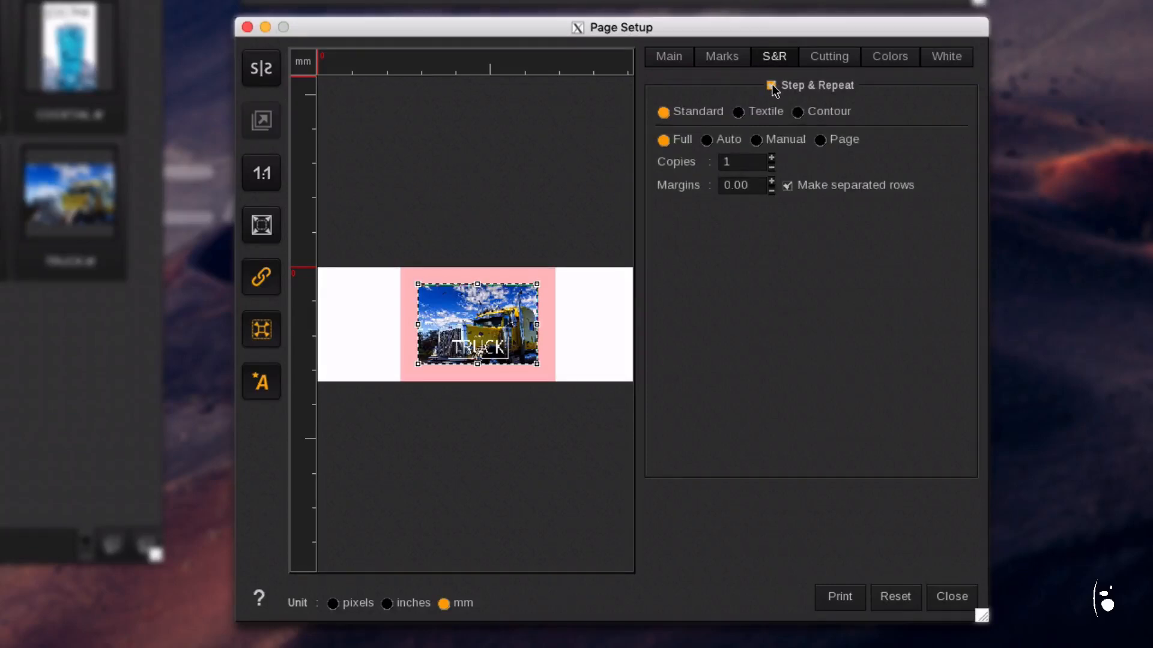
{"action": "left_click", "coordinate": [739, 166]}
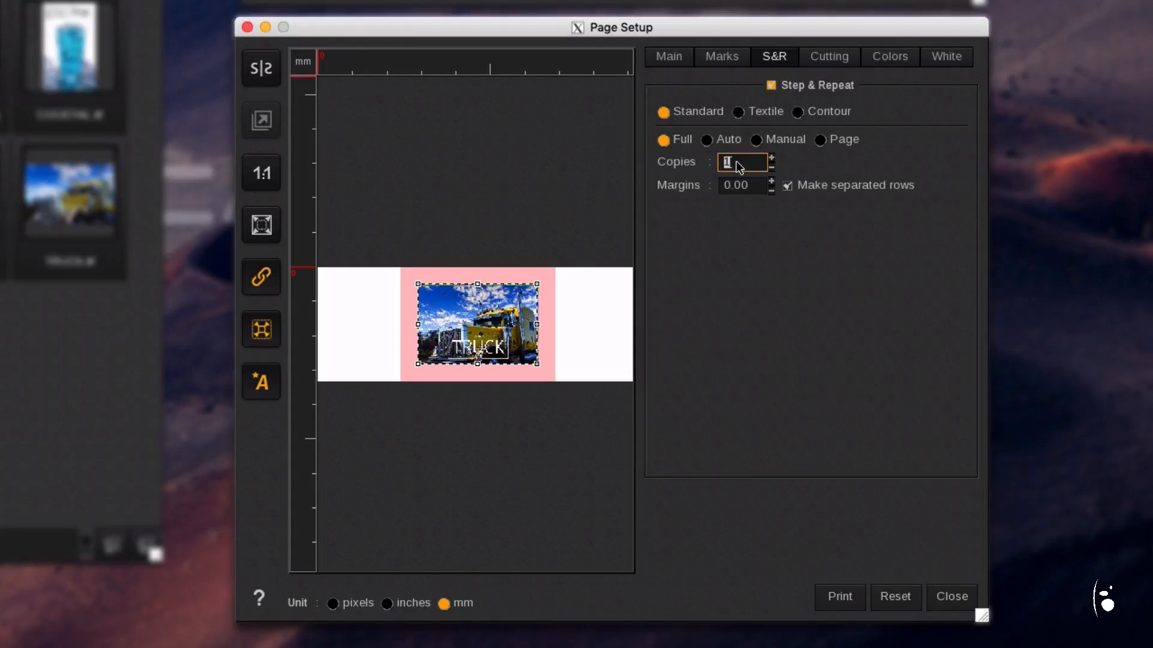
{"action": "type", "text": "10"}
{"action": "key", "text": "Return"}
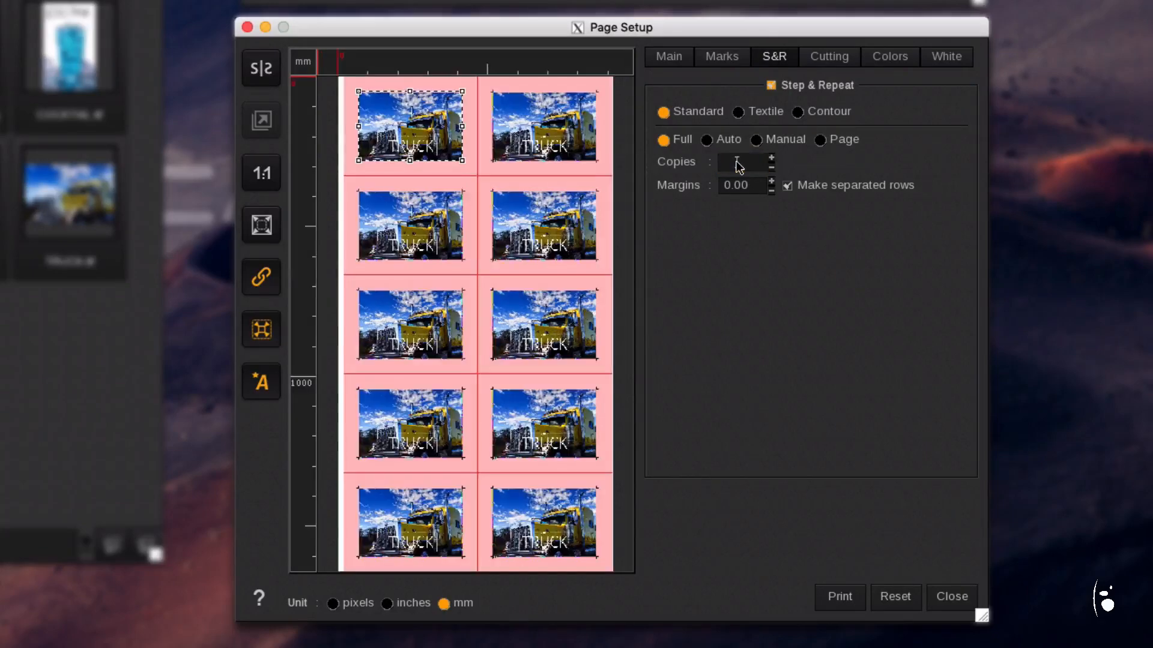
{"action": "left_click", "coordinate": [739, 166]}
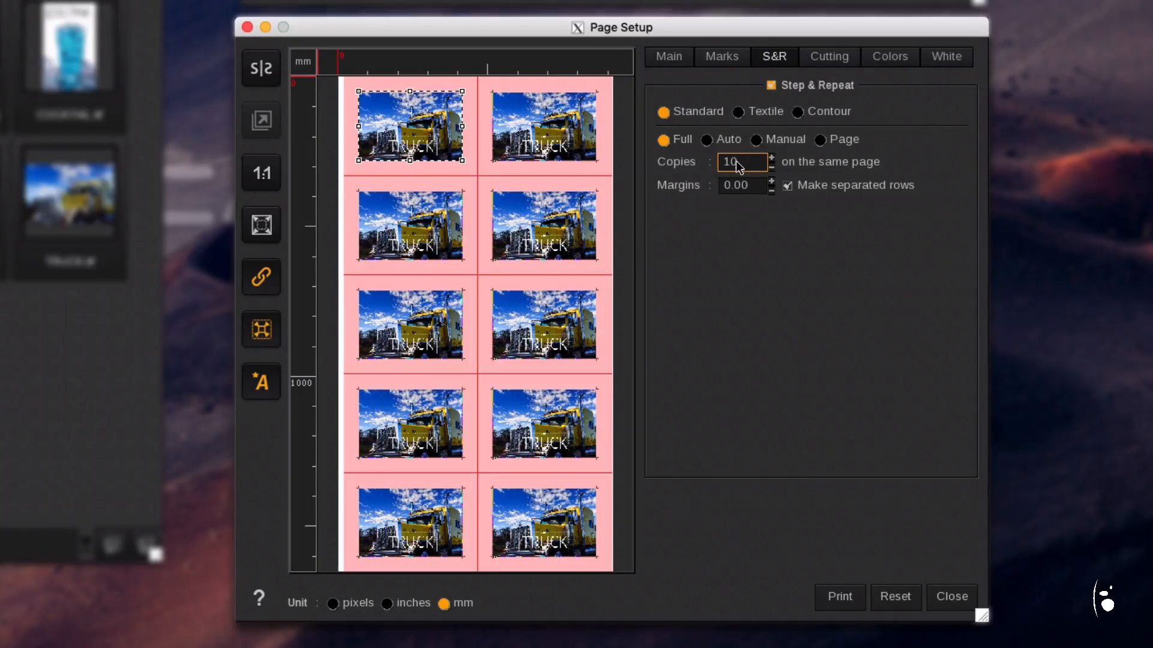
{"action": "left_click", "coordinate": [740, 186]}
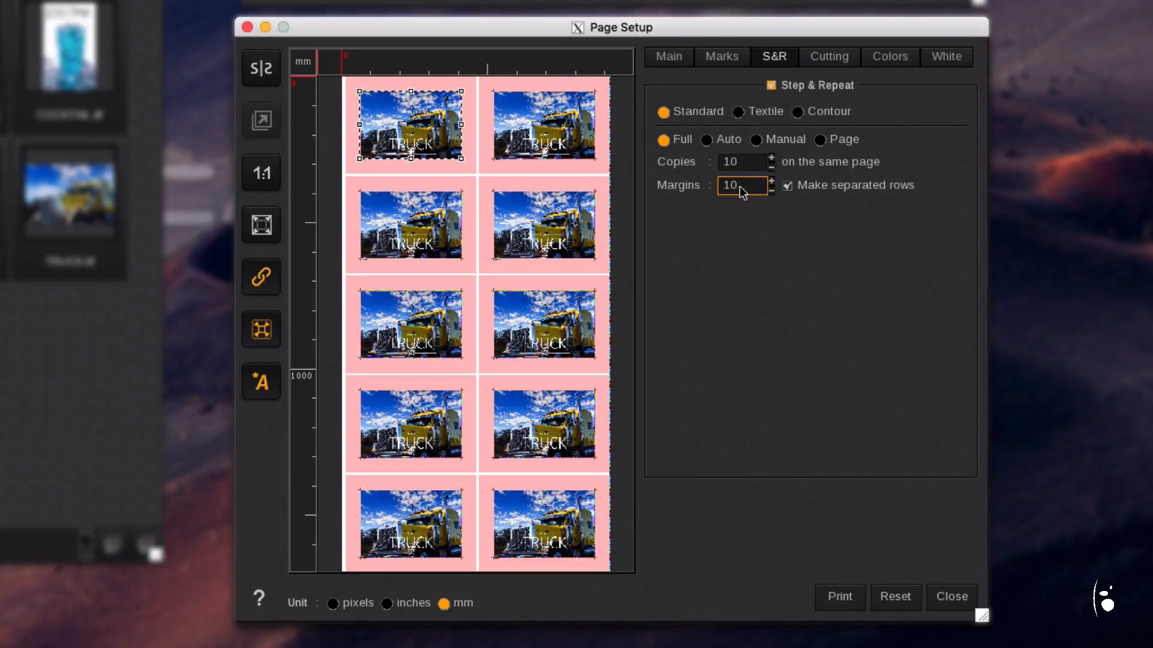
{"action": "scroll", "coordinate": [493, 84], "scroll_direction": "up", "scroll_amount": 5}
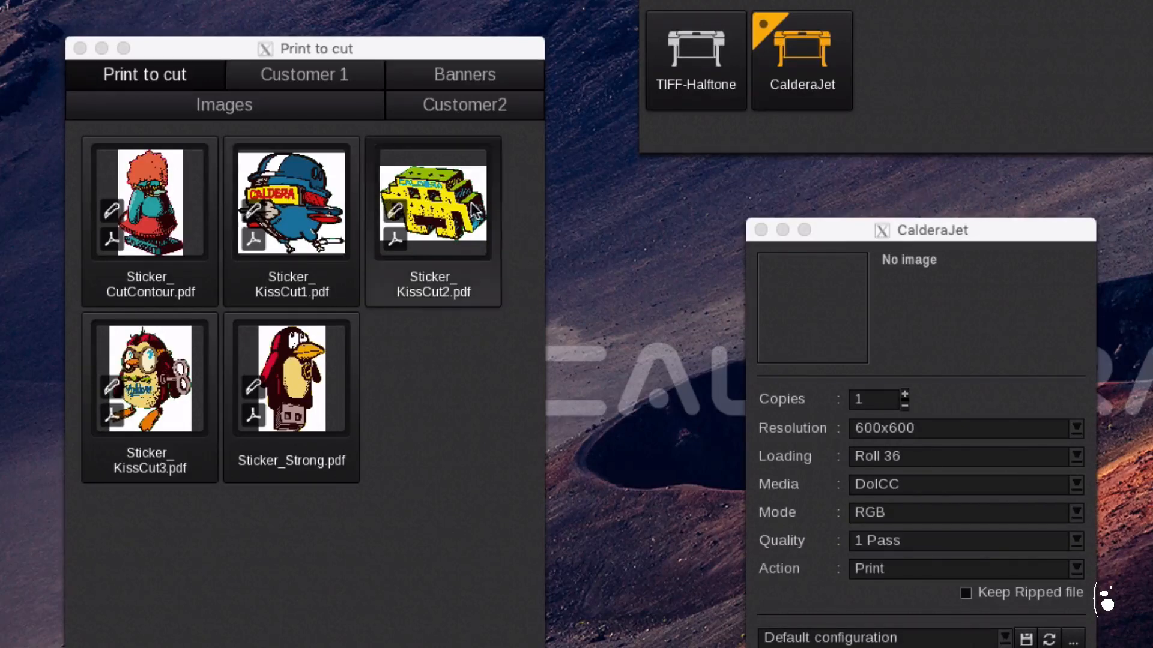
- Load Sticker_KissCut2.pdf into CalderaJet and enlarge it in the page setup to about 244 x 168 mm
{"action": "left_click_drag", "start_coordinate": [442, 202], "coordinate": [830, 326]}
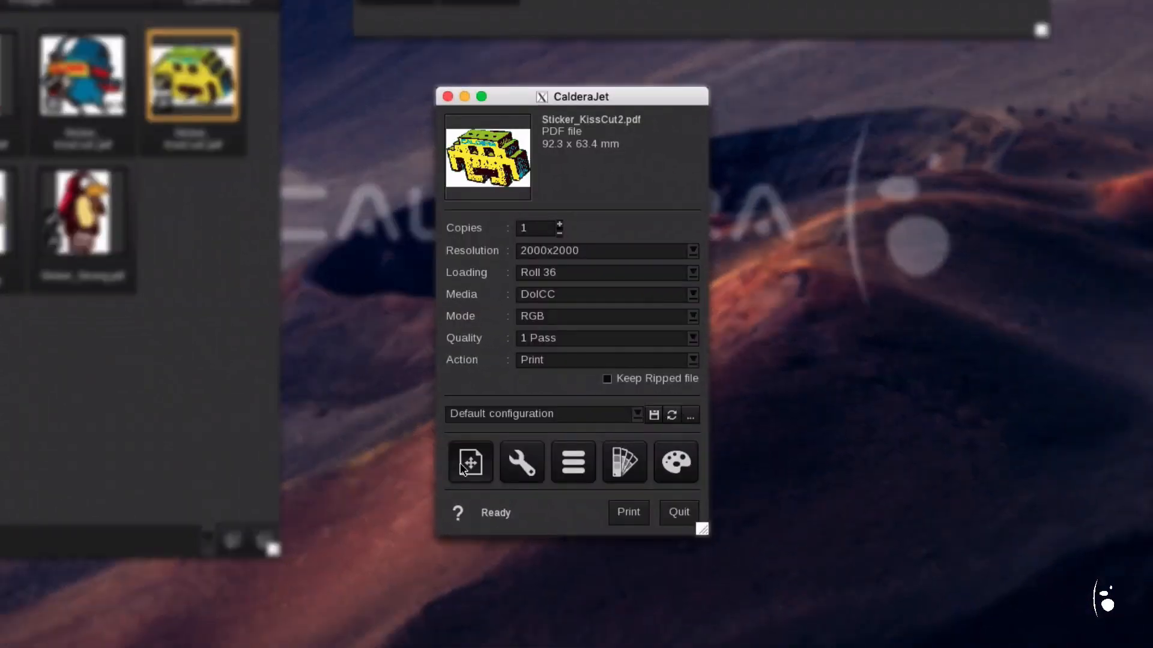
{"action": "left_click", "coordinate": [461, 466]}
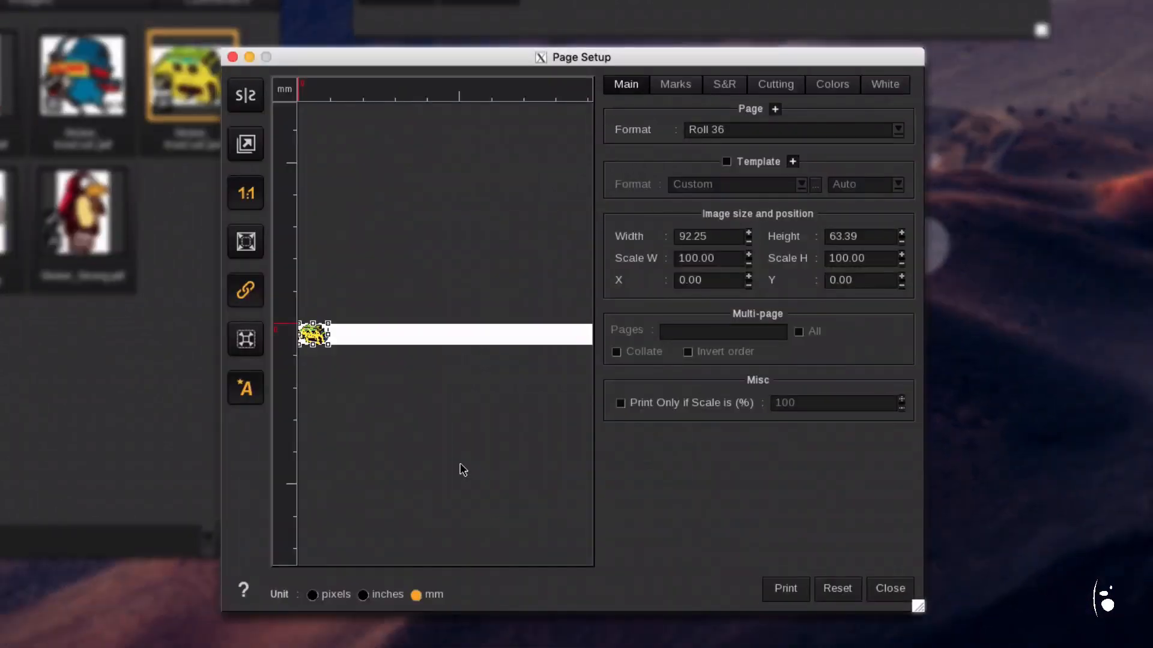
{"action": "left_click_drag", "start_coordinate": [327, 345], "coordinate": [376, 363]}
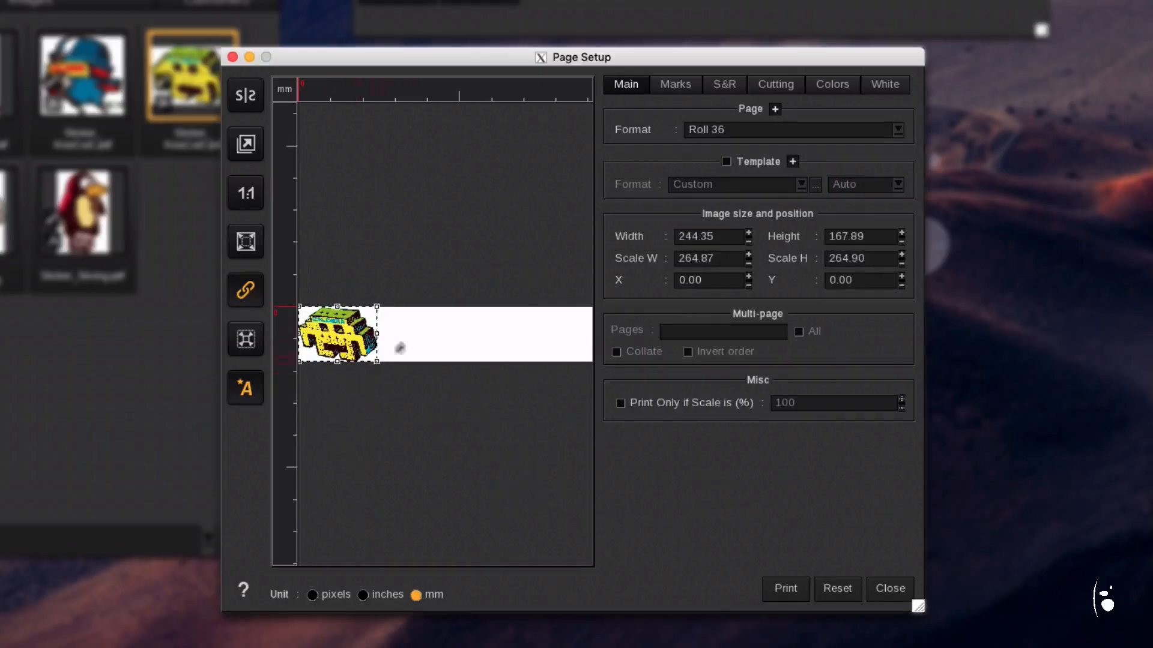
- Enable the cutting contour for the sticker and inspect the KissCut line along its lower edge
{"action": "left_click", "coordinate": [772, 91]}
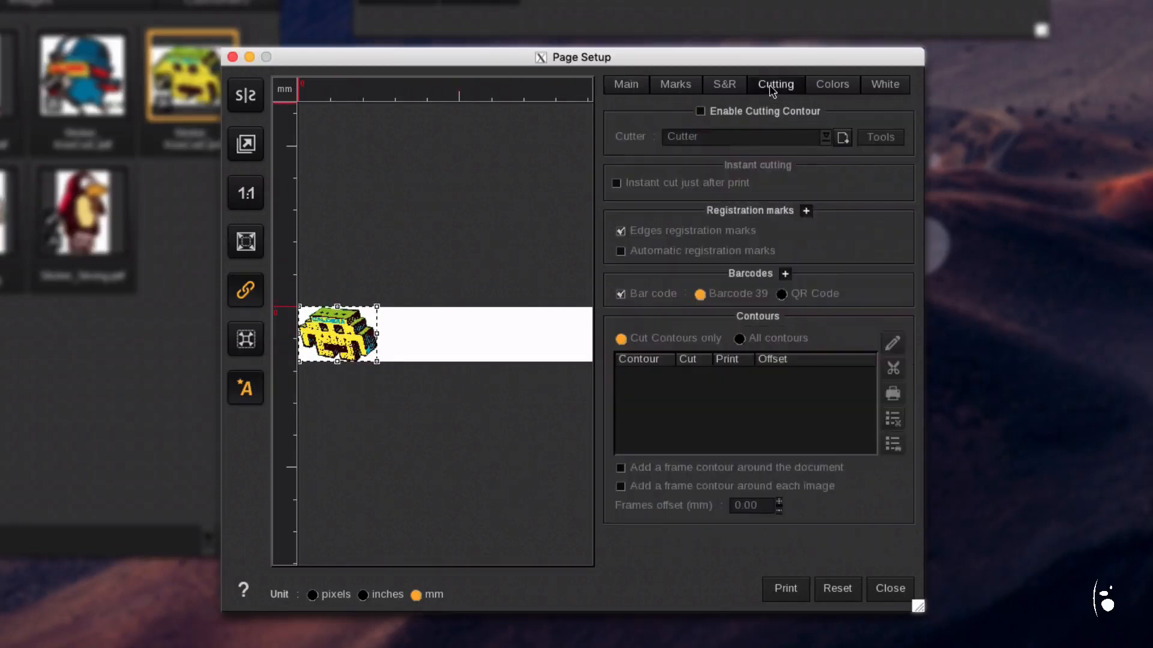
{"action": "left_click", "coordinate": [724, 111]}
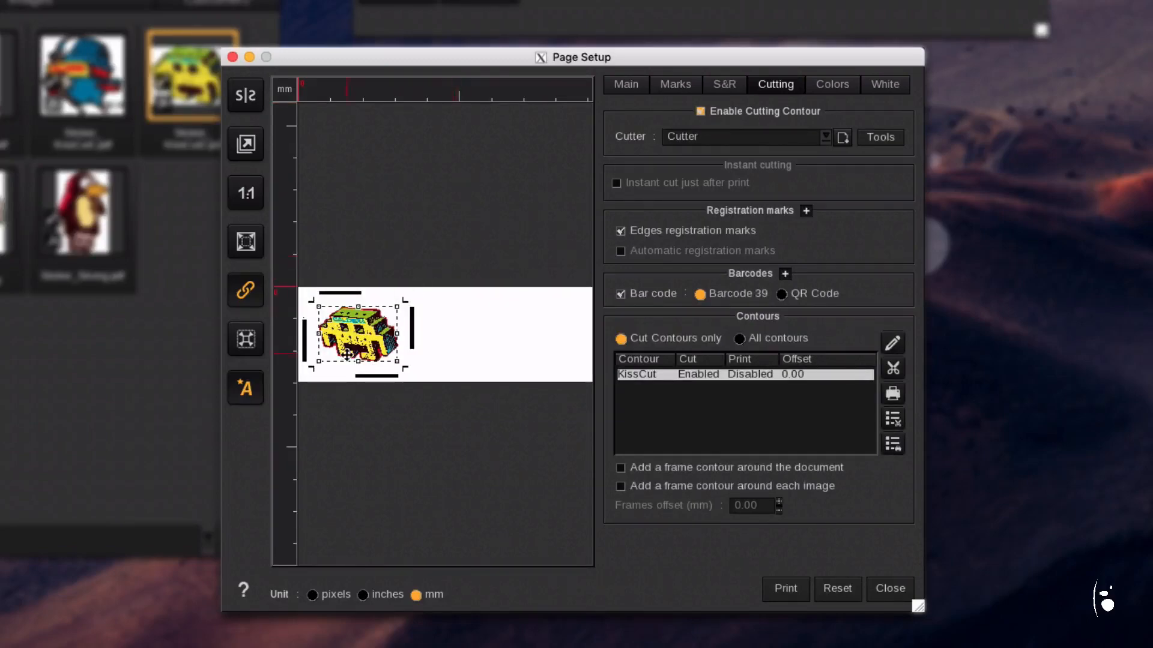
{"action": "scroll", "coordinate": [358, 358], "scroll_direction": "up", "scroll_amount": 5}
{"action": "scroll", "coordinate": [357, 358], "scroll_direction": "up", "scroll_amount": 5}
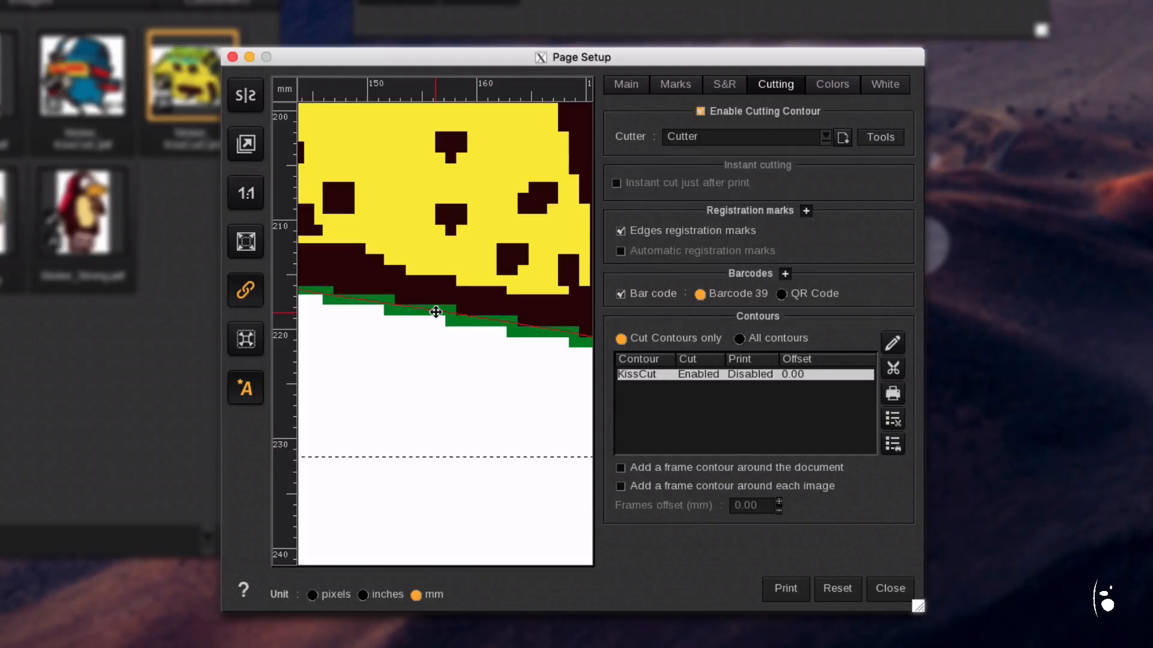
{"action": "scroll", "coordinate": [436, 312], "scroll_direction": "down", "scroll_amount": 10}
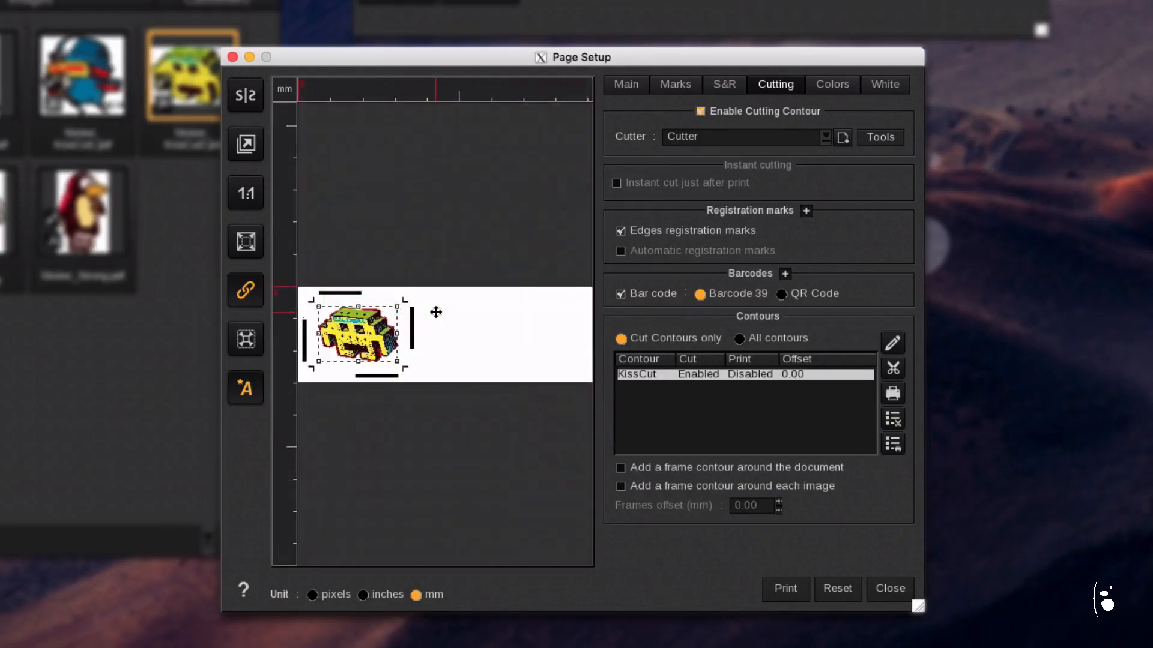
- Enable Step & Repeat for the sticker in Contour mode with 20 copies and margins of 5 mm
{"action": "left_click", "coordinate": [718, 85]}
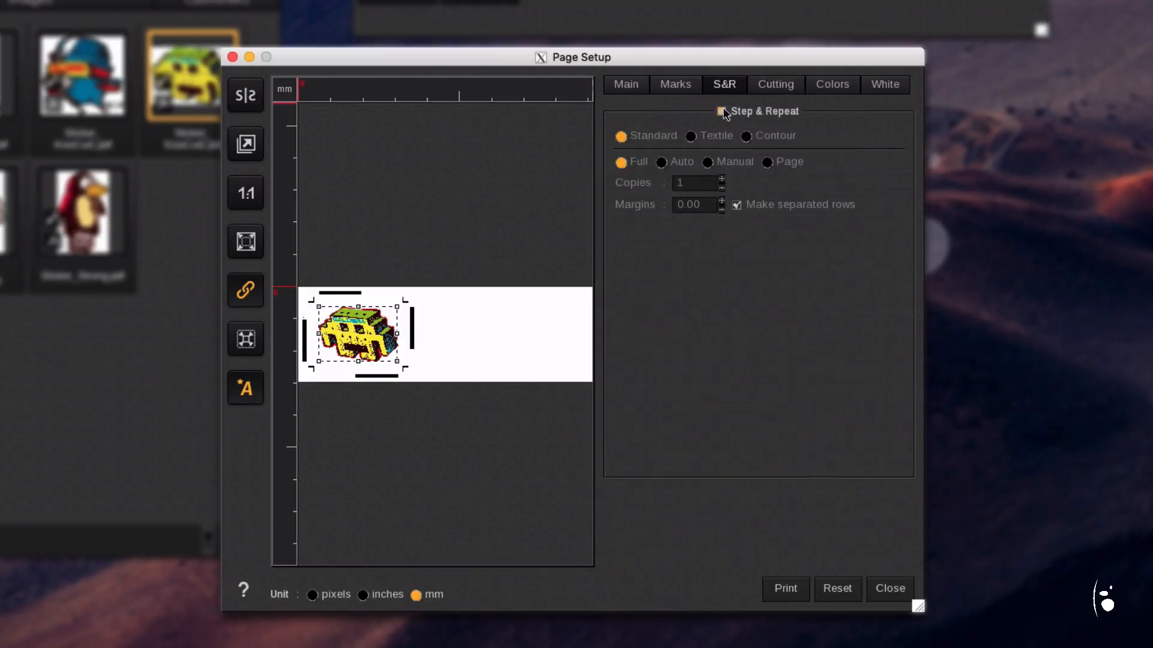
{"action": "left_click", "coordinate": [722, 110]}
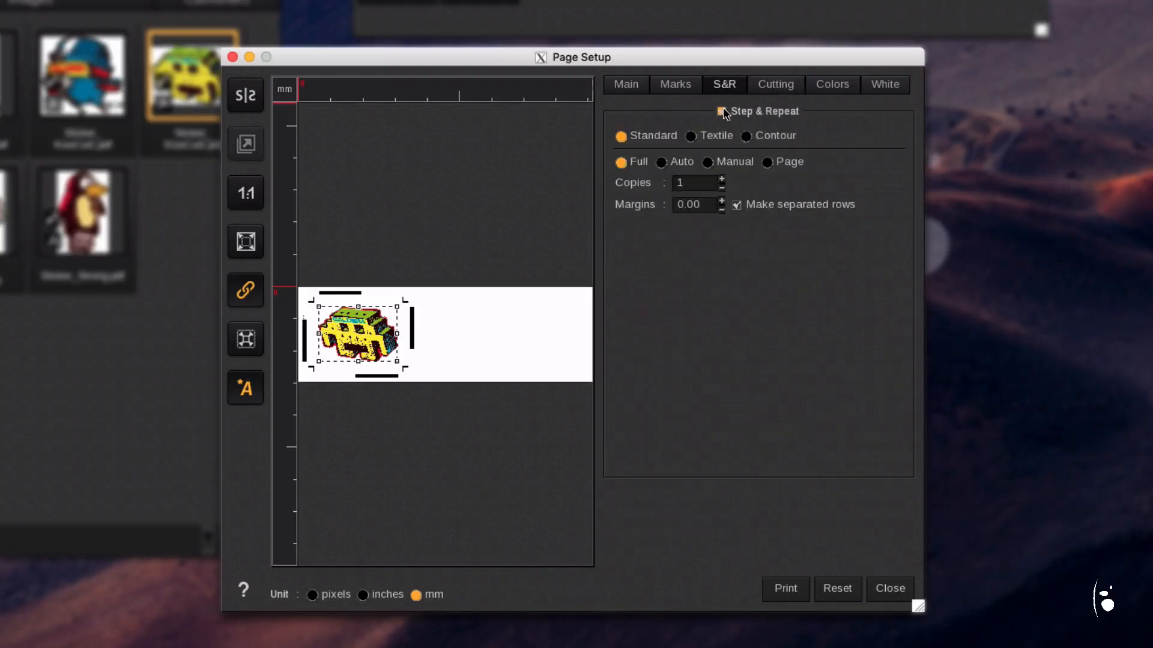
{"action": "left_click", "coordinate": [744, 136]}
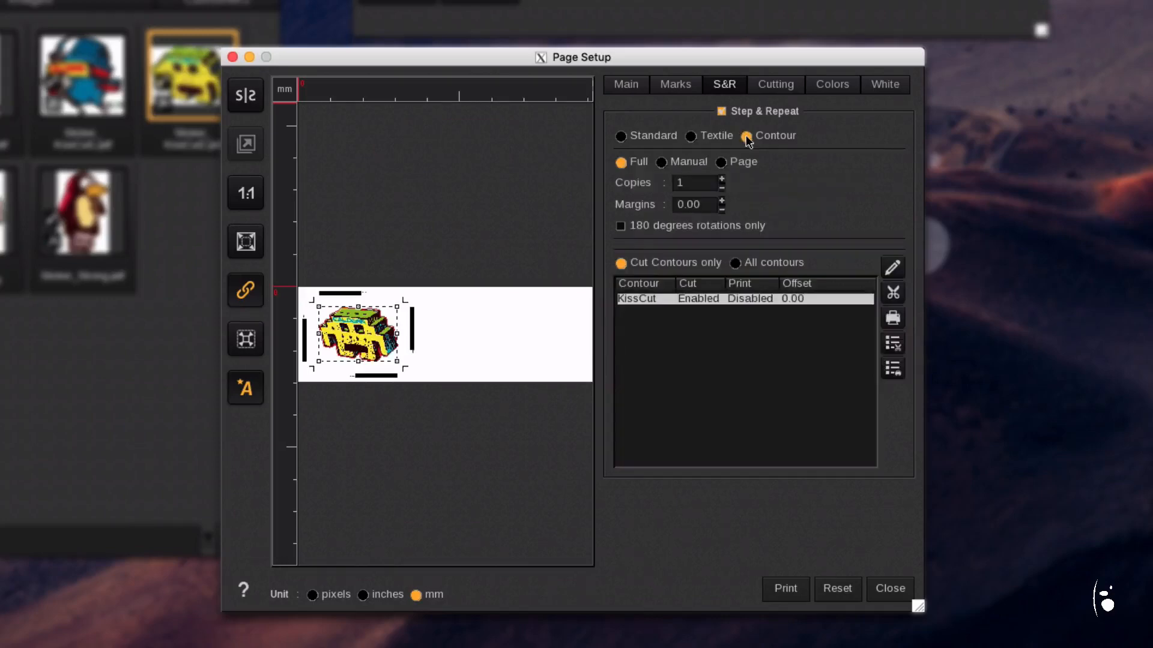
{"action": "left_click", "coordinate": [700, 182]}
{"action": "type", "text": "20"}
{"action": "key", "text": "Return"}
{"action": "left_click", "coordinate": [689, 212]}
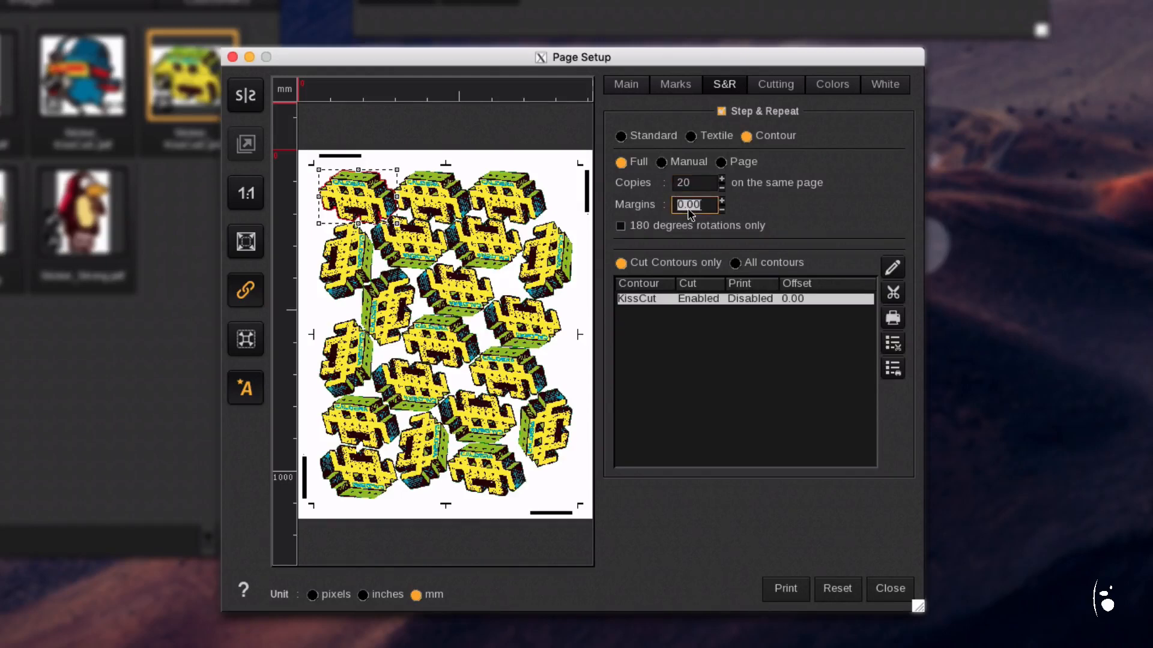
{"action": "type", "text": "5.00"}
{"action": "key", "text": "Return"}
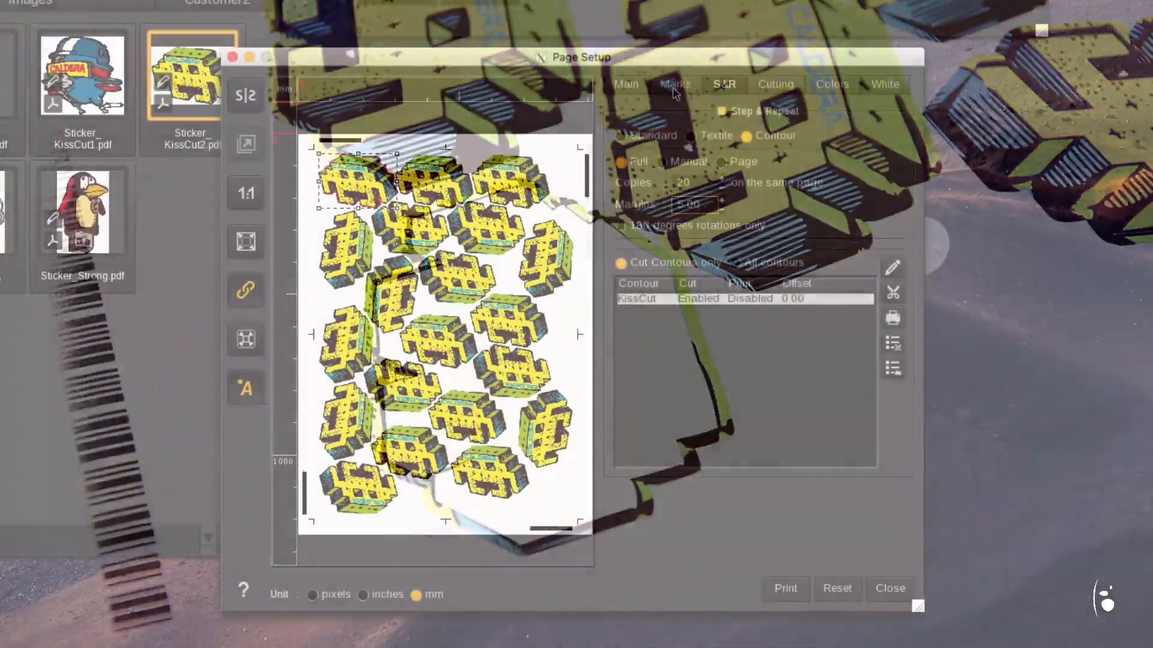
- Enable bleed for the nested stickers with the Mirror method and a size of 3 mm
{"action": "left_click", "coordinate": [673, 87]}
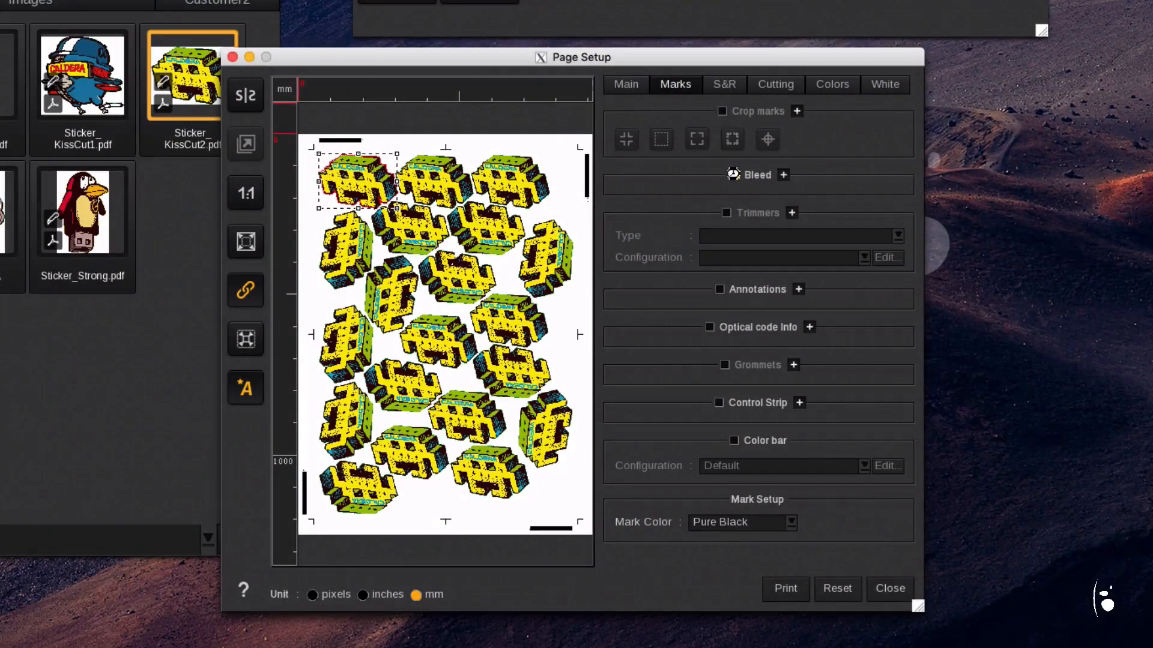
{"action": "left_click", "coordinate": [734, 175]}
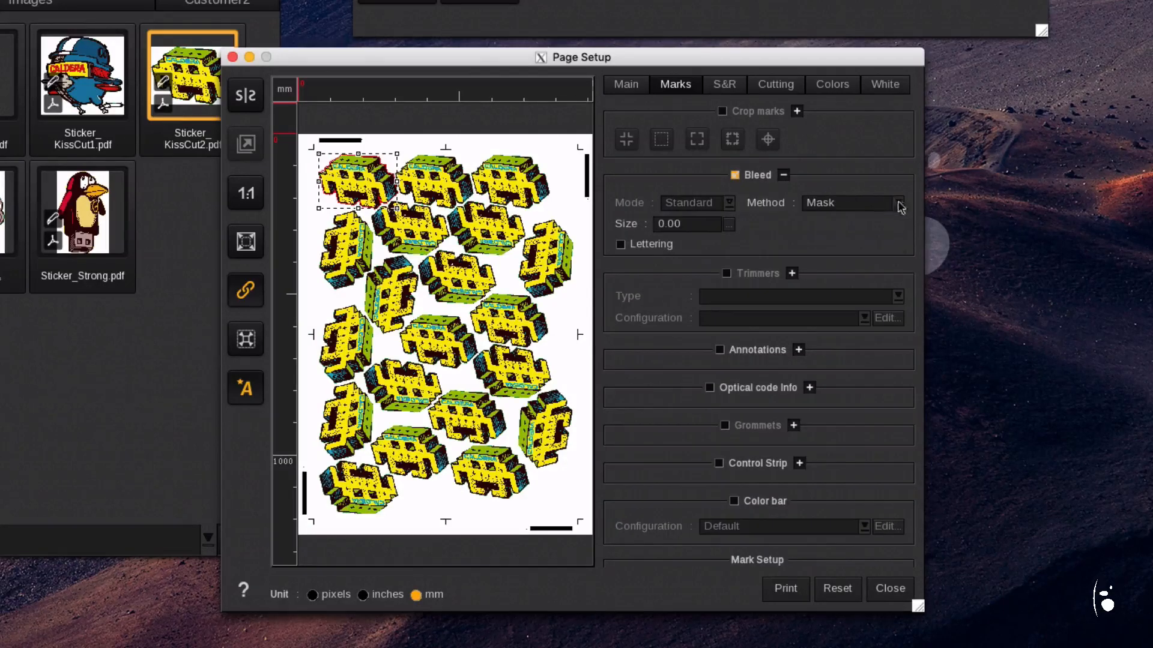
{"action": "left_click", "coordinate": [901, 208]}
{"action": "left_click", "coordinate": [821, 244]}
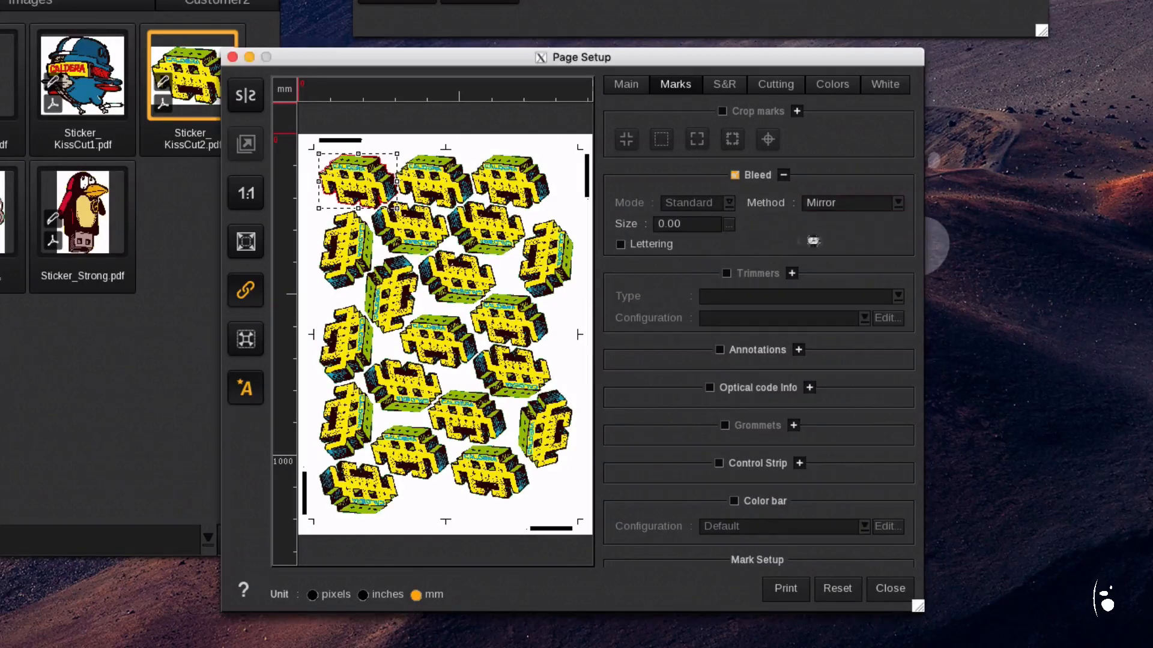
{"action": "left_click", "coordinate": [695, 226]}
{"action": "type", "text": "3.00"}
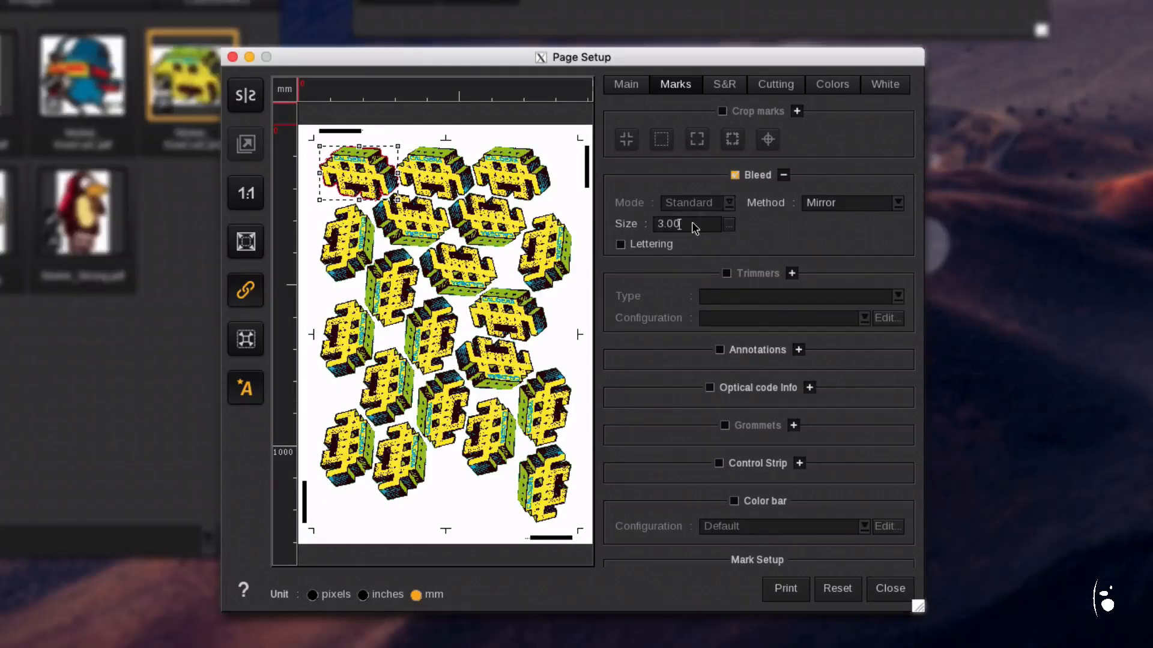
- Review the cutting options and inspect the barcode and registration mark at the sheet's upper corner
{"action": "left_click", "coordinate": [777, 85]}
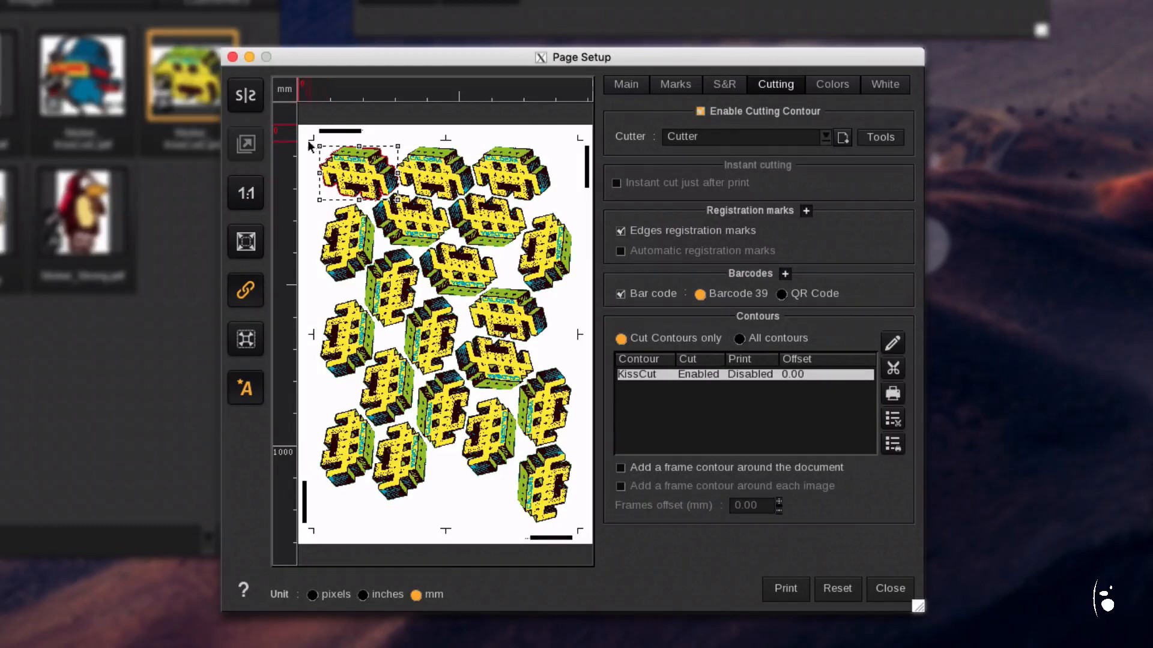
{"action": "scroll", "coordinate": [306, 137], "scroll_direction": "up", "scroll_amount": 5}
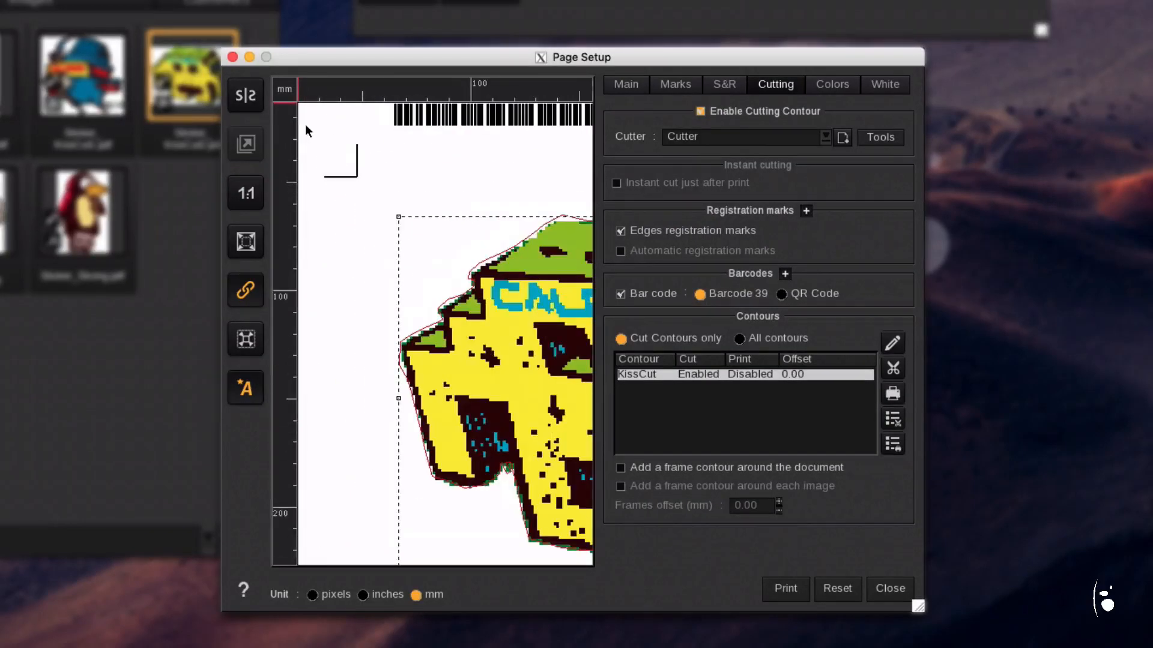
{"action": "left_click", "coordinate": [310, 131]}
- Print the nested sticker sheet as job Sticker_KissCut2 and close the page setup
{"action": "left_click", "coordinate": [778, 589]}
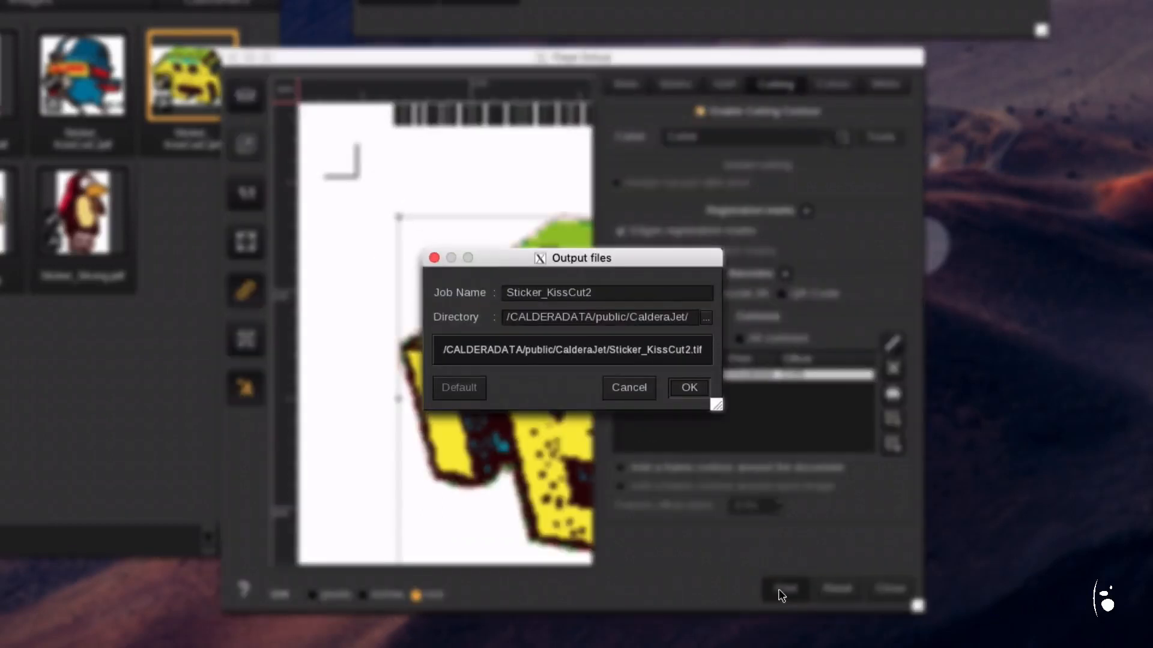
{"action": "left_click", "coordinate": [689, 389]}
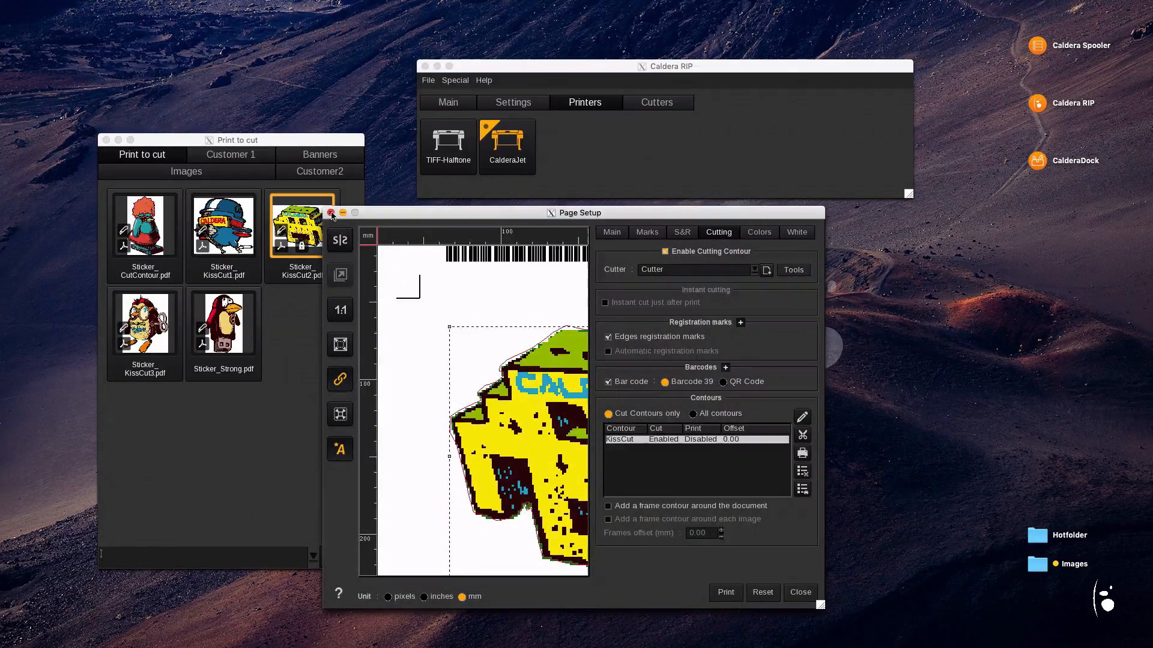
{"action": "left_click", "coordinate": [332, 214]}
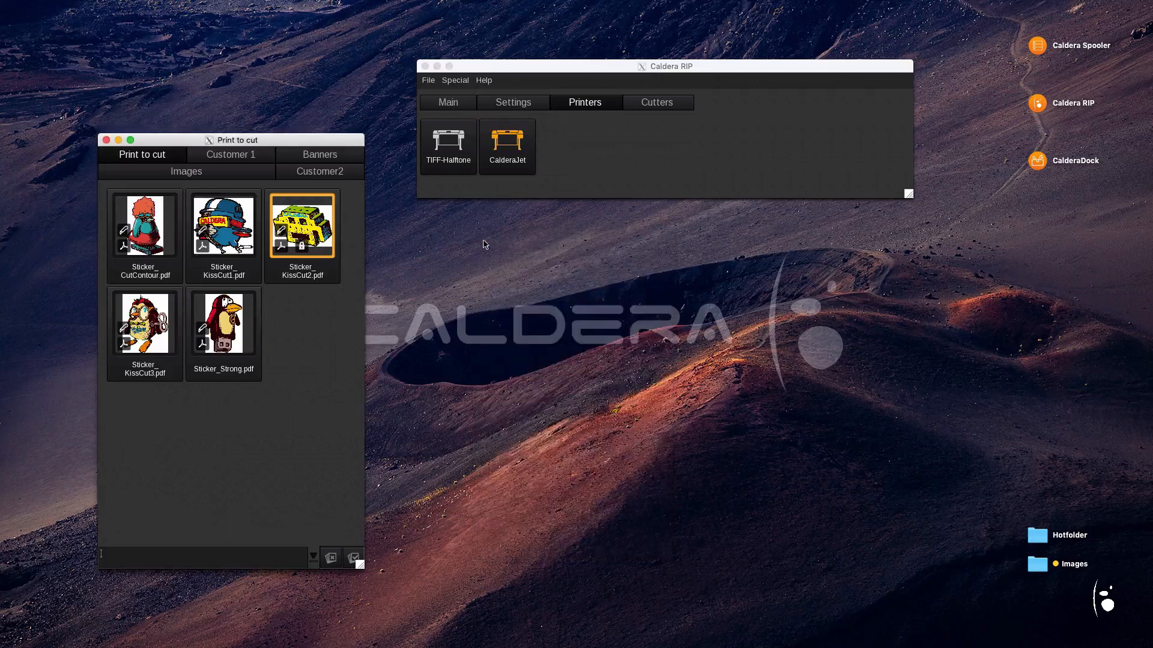
- Open the Spooler and bring the finished Sticker_KissCut2.pdf job into the Visual Cut window for cutting
{"action": "left_click", "coordinate": [522, 104]}
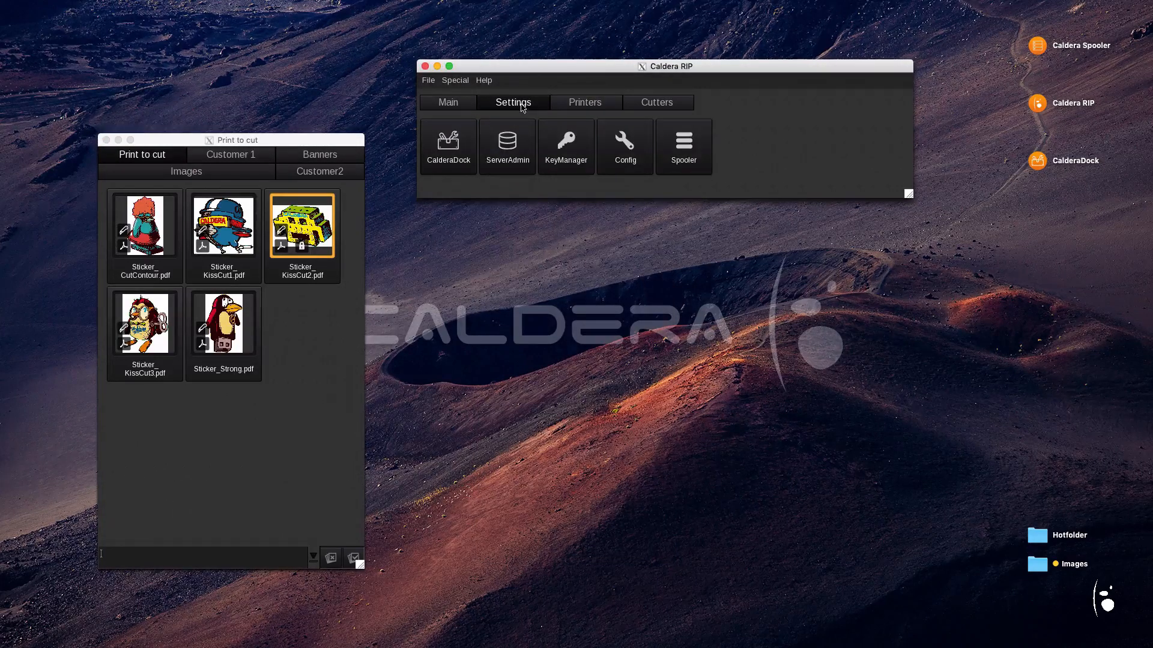
{"action": "left_click", "coordinate": [677, 149]}
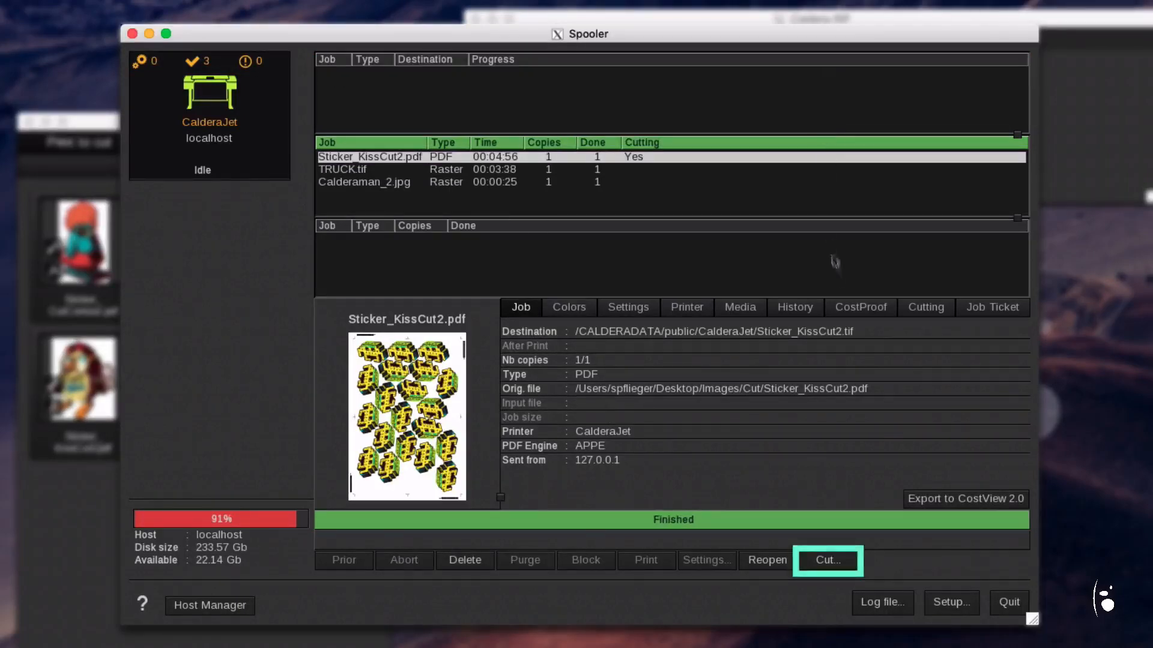
{"action": "left_click", "coordinate": [843, 561]}
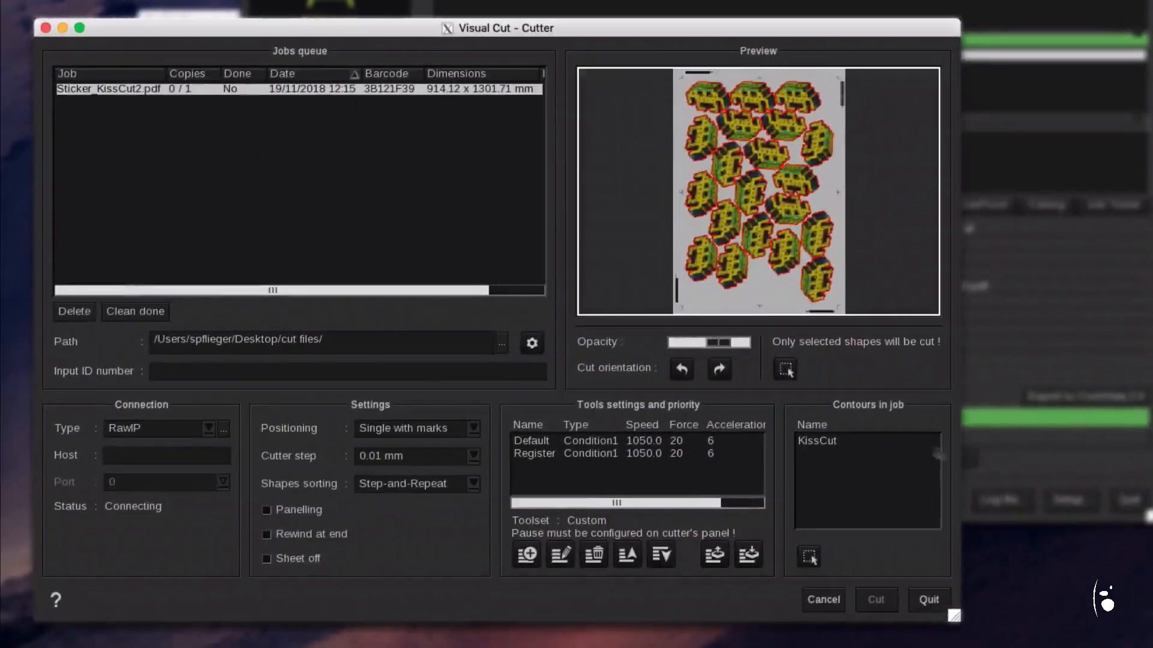
{"action": "left_click_drag", "start_coordinate": [688, 377], "coordinate": [694, 348]}
{"action": "left_click", "coordinate": [595, 442]}
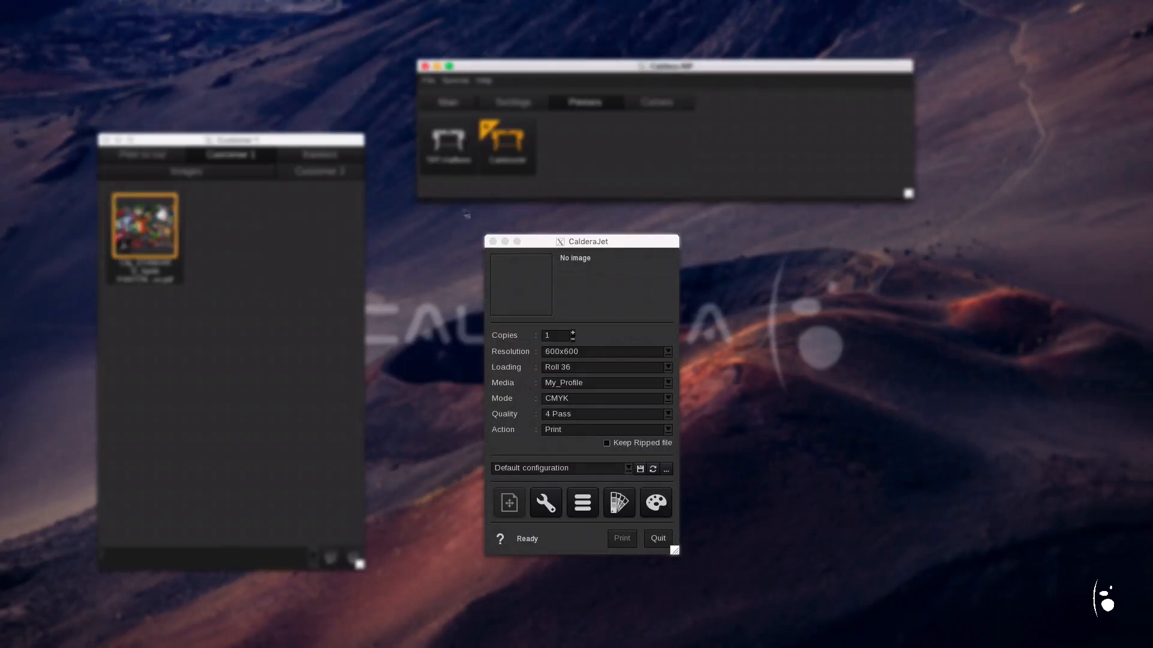
- Load the City_STANDARD spot color PDF into CalderaJet and open its spot colors with the visual preview
{"action": "left_click_drag", "start_coordinate": [144, 228], "coordinate": [521, 291]}
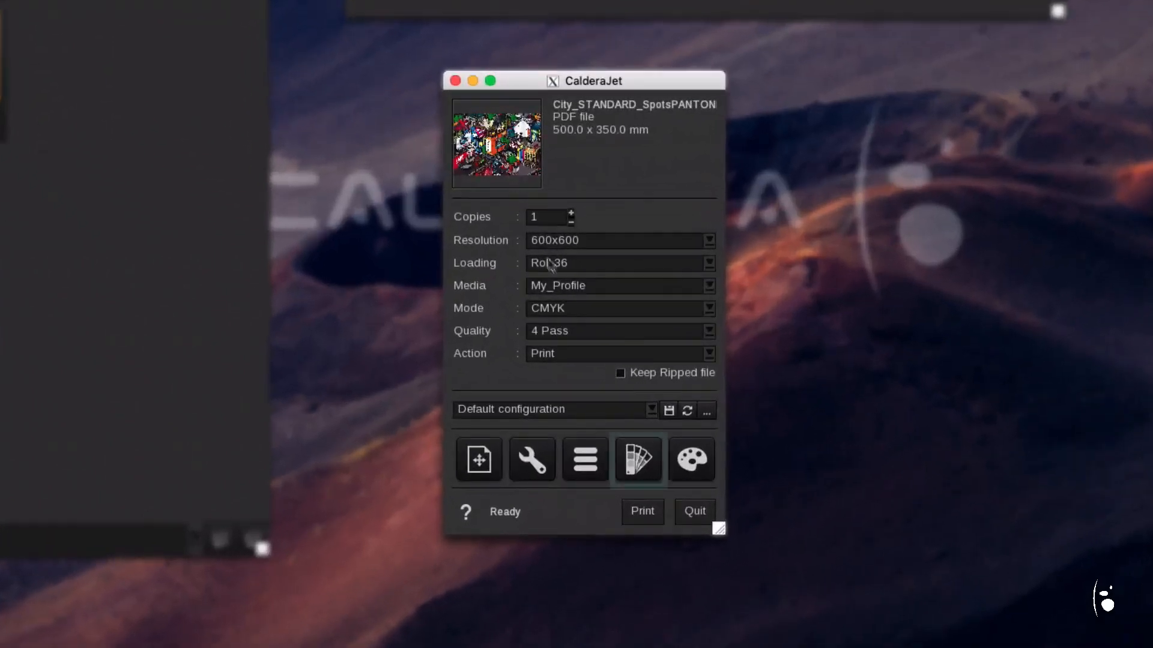
{"action": "left_click", "coordinate": [641, 457]}
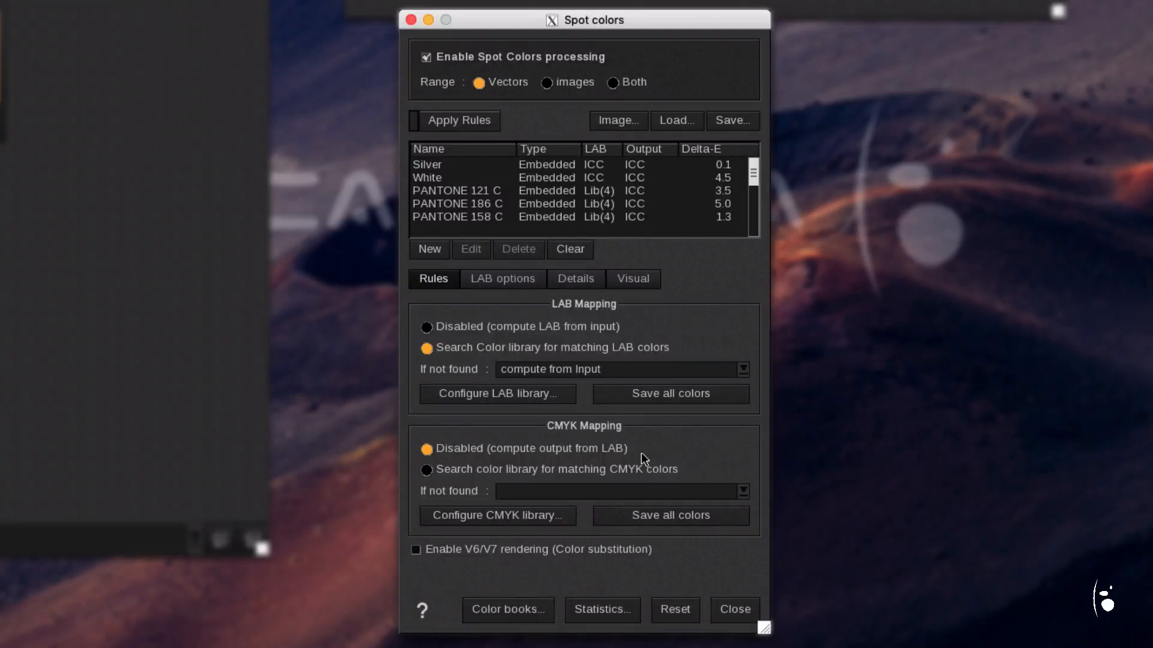
{"action": "left_click", "coordinate": [642, 282]}
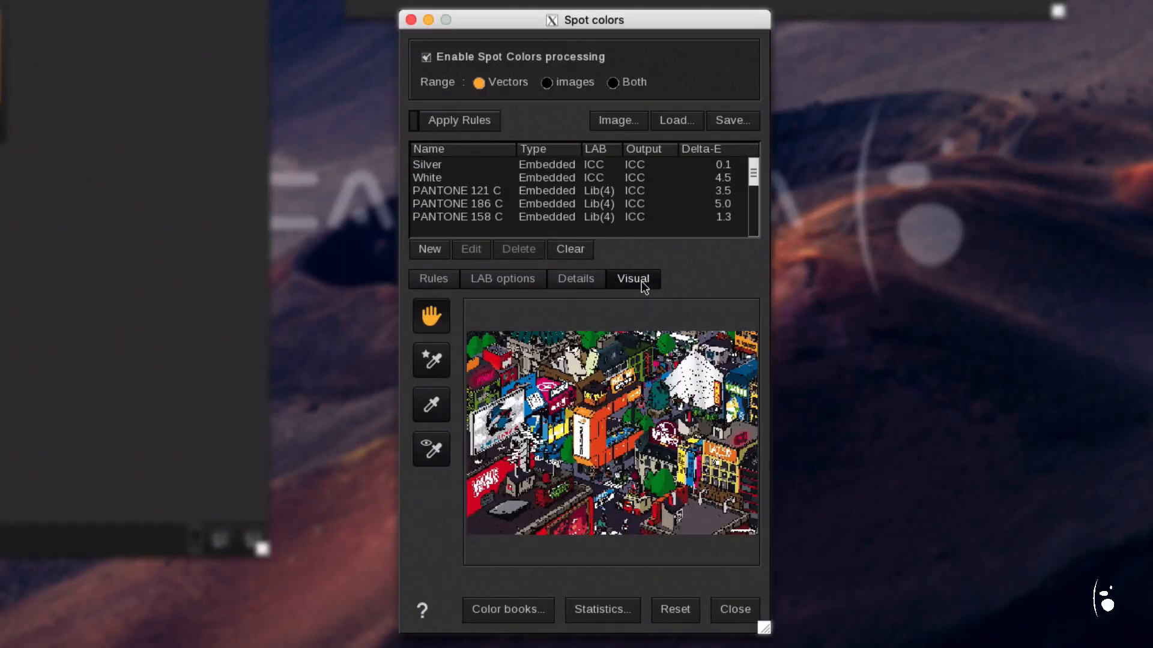
- Examine where the spot colors from PANTONE 121 C through PANTONE 137 C occur in the image, and view PANTONE 137 C's details
{"action": "left_click", "coordinate": [470, 191]}
{"action": "key", "text": "Down"}
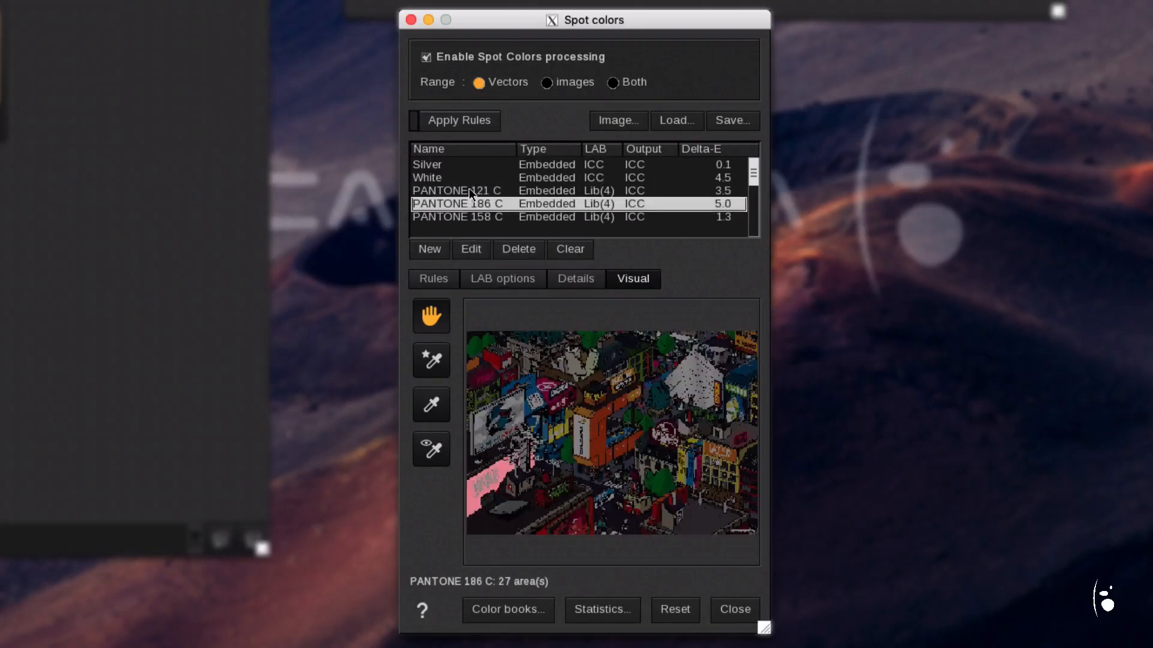
{"action": "key", "text": "Down"}
{"action": "key", "text": "Down"}
{"action": "key", "text": "Down"}
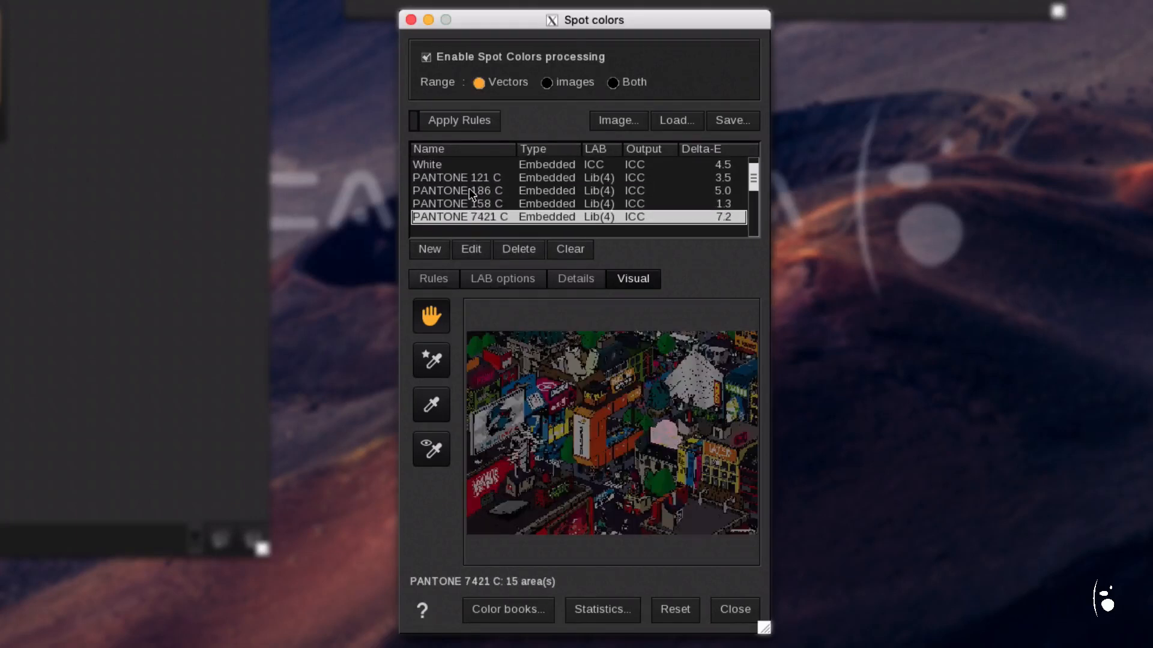
{"action": "key", "text": "Down"}
{"action": "key", "text": "Down"}
{"action": "key", "text": "Down"}
{"action": "key", "text": "Down"}
{"action": "key", "text": "Down"}
{"action": "key", "text": "Down"}
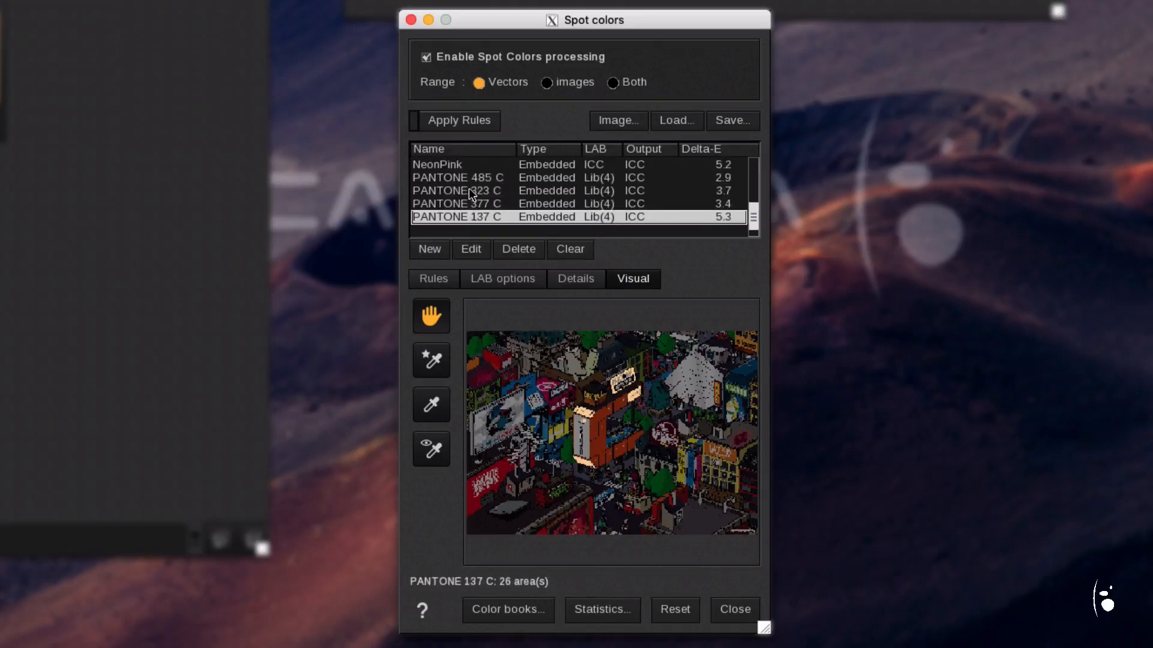
{"action": "left_click", "coordinate": [570, 279]}
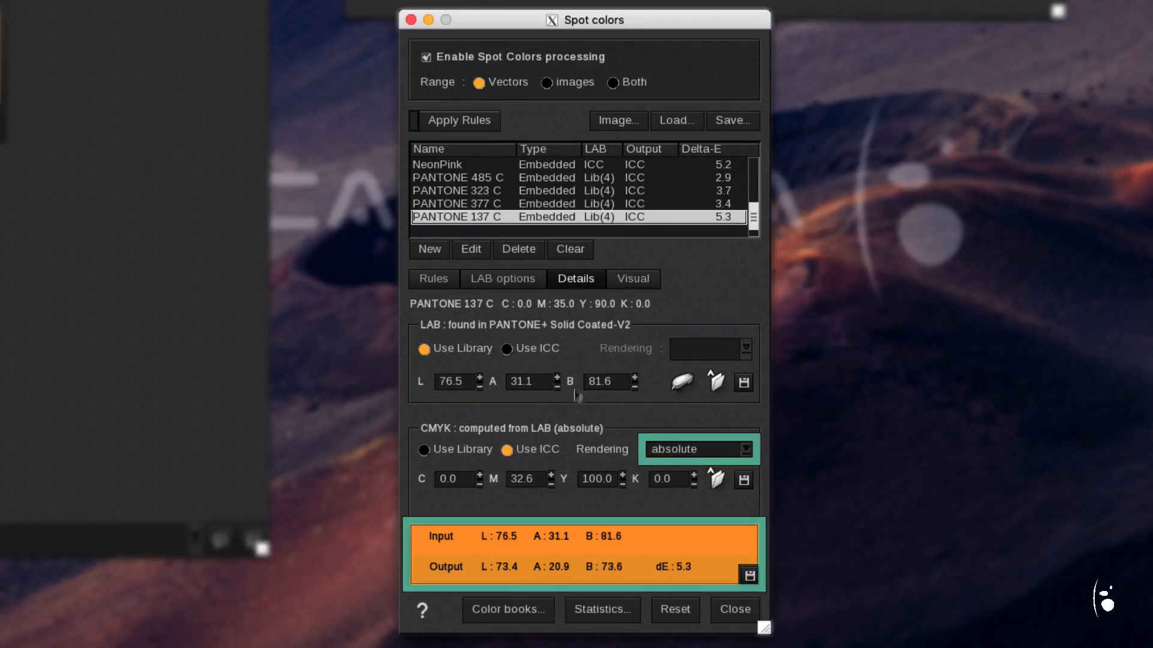
- Set the targeted color book for PANTONE 137 C to a 10% range with 2 samples per direction and close it
{"action": "left_click", "coordinate": [517, 608]}
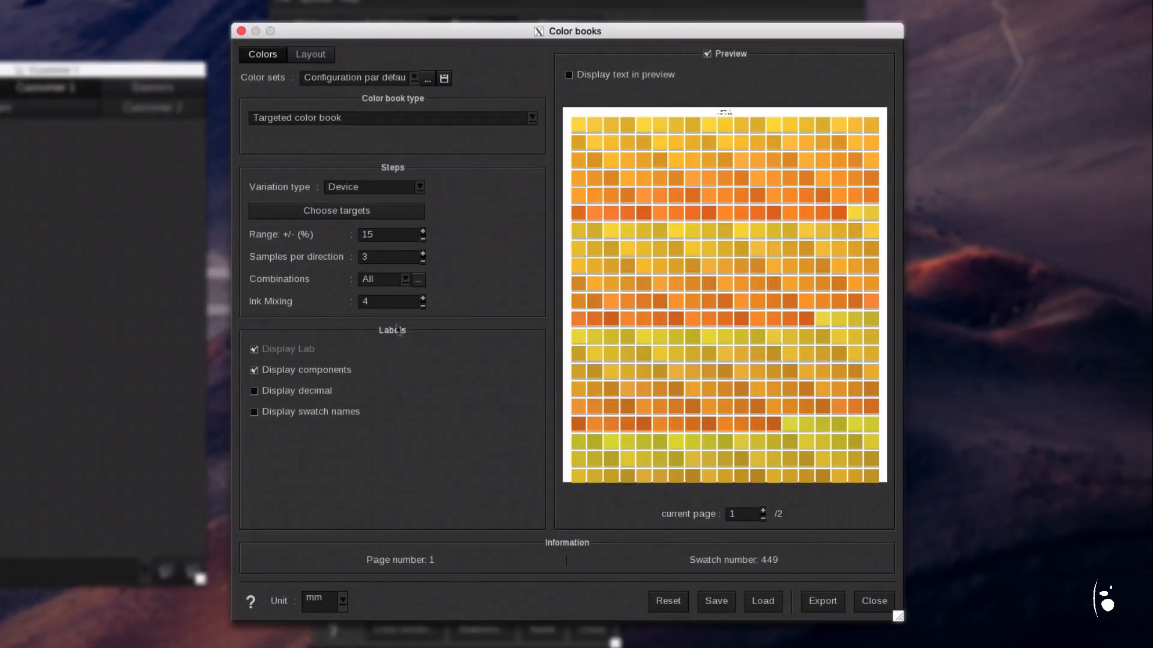
{"action": "double_click", "coordinate": [389, 241]}
{"action": "type", "text": "10"}
{"action": "left_click", "coordinate": [379, 257]}
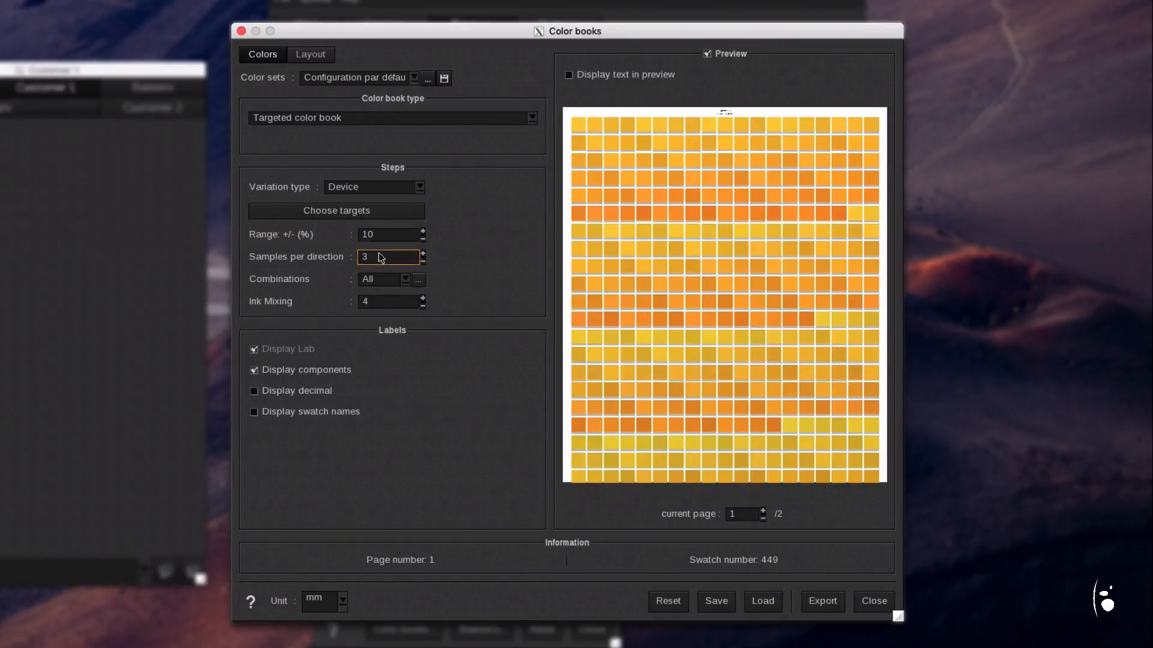
{"action": "type", "text": "2"}
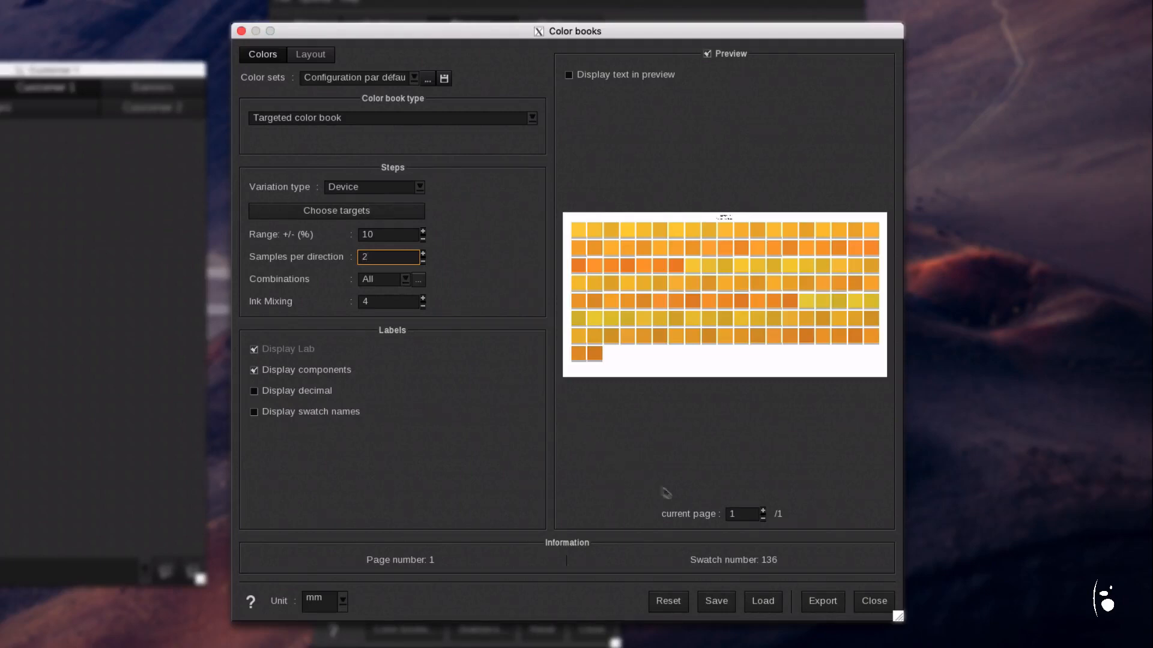
{"action": "left_click", "coordinate": [887, 608]}
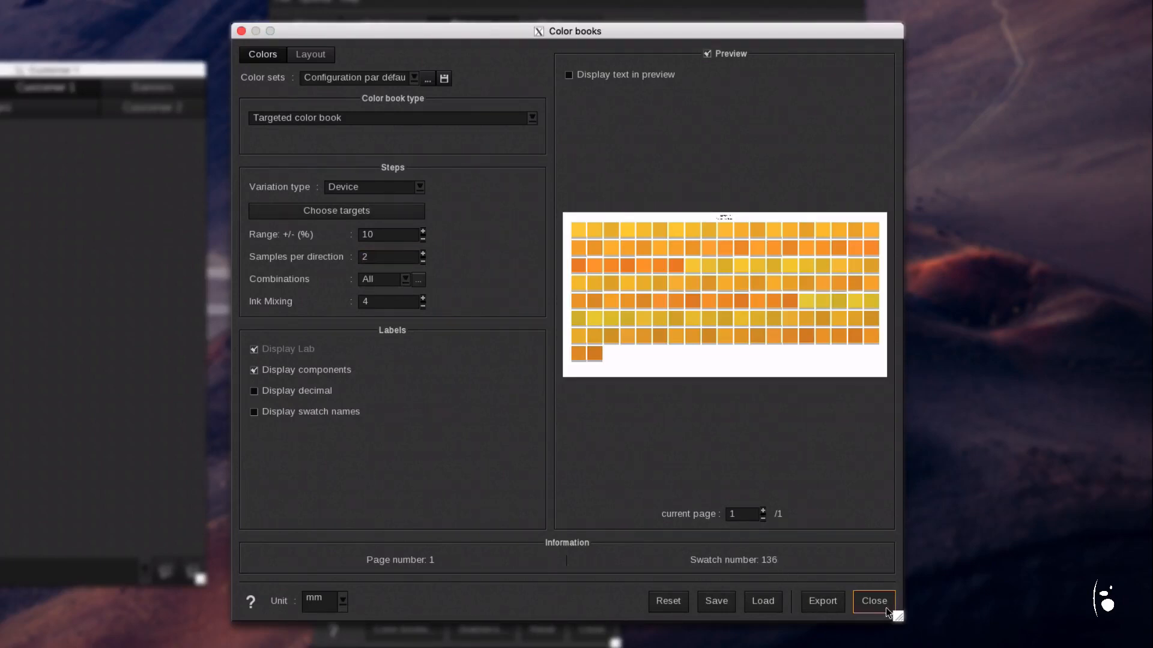
{"action": "left_click", "coordinate": [885, 607]}
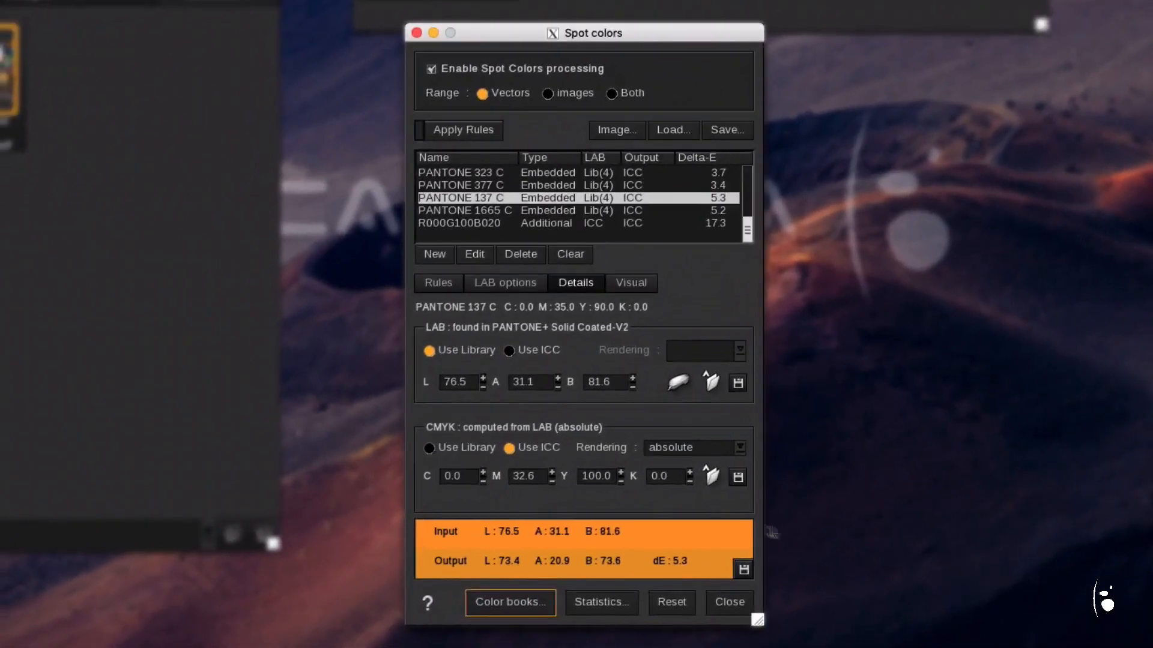
- Set the CMYK output of PANTONE 137 C to 35 magenta and 98 yellow
{"action": "double_click", "coordinate": [537, 477]}
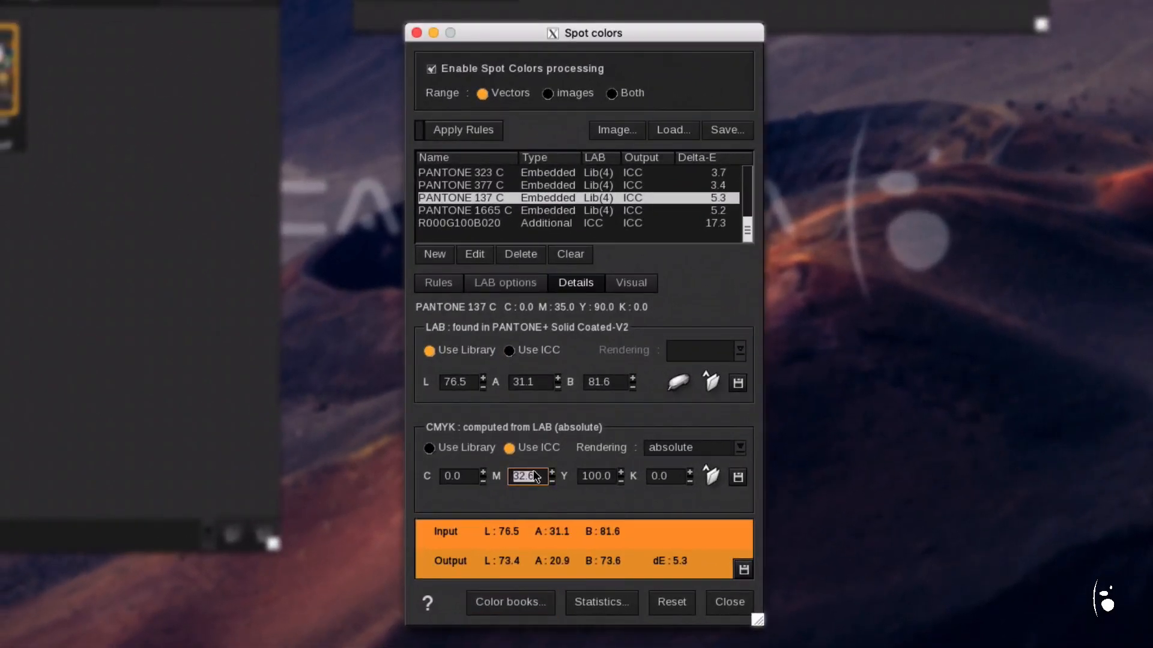
{"action": "type", "text": "35"}
{"action": "double_click", "coordinate": [593, 479]}
{"action": "type", "text": "9"}
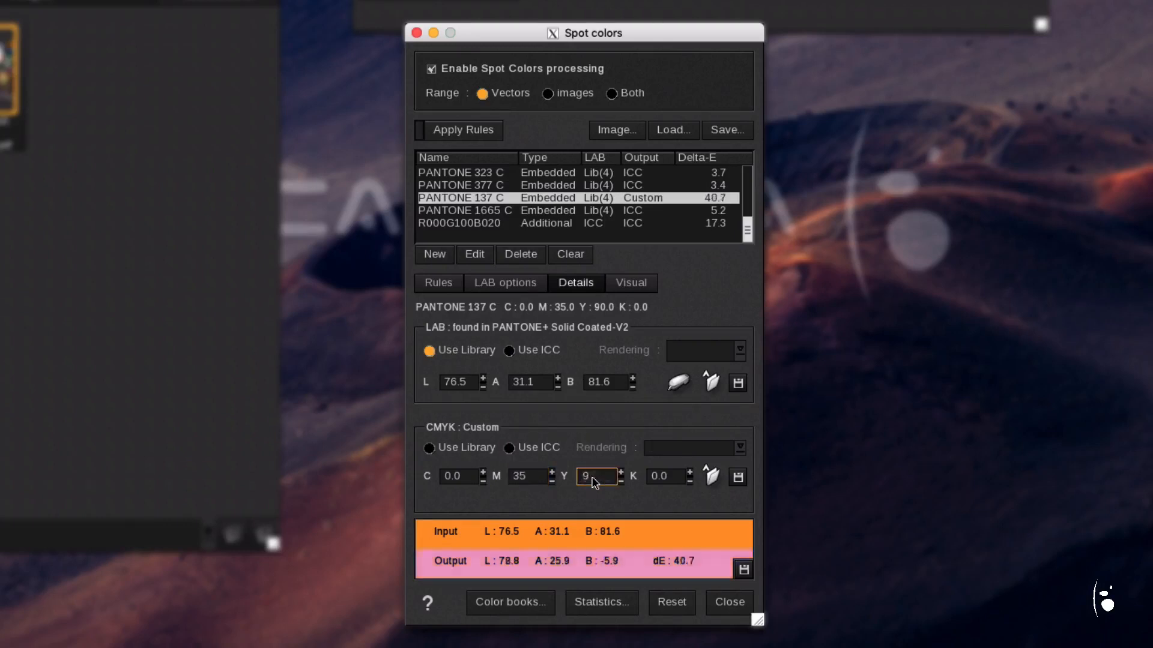
{"action": "type", "text": "8"}
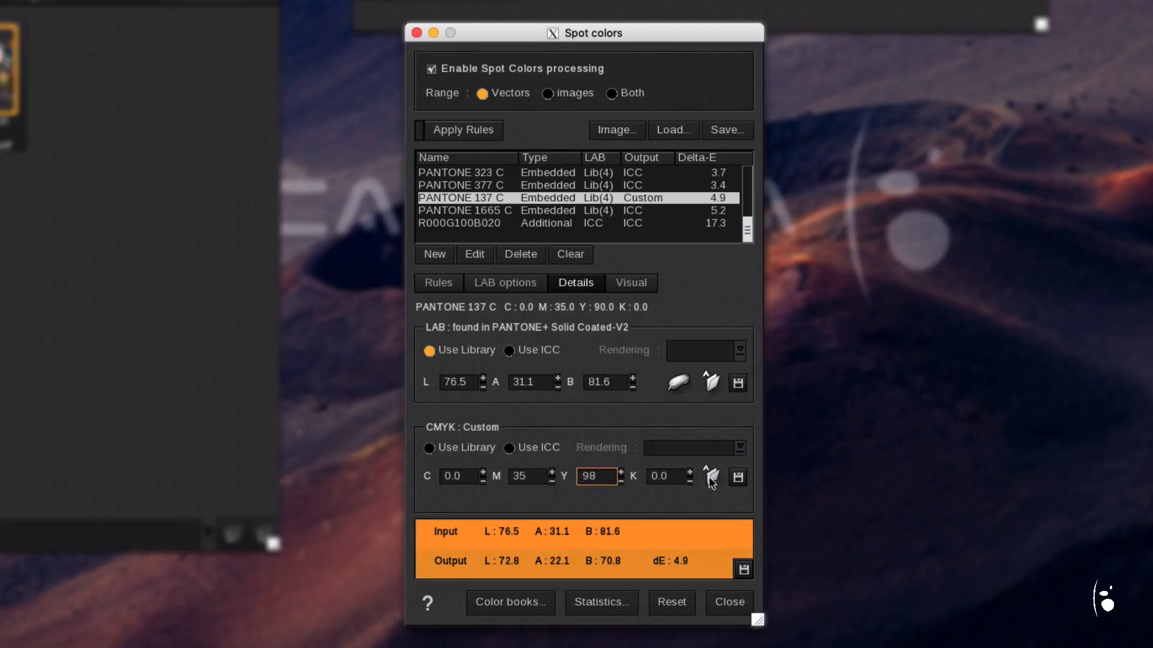
- Save the custom PANTONE 137 C to My_library as the default save file and close the spot colors window
{"action": "left_click", "coordinate": [738, 478]}
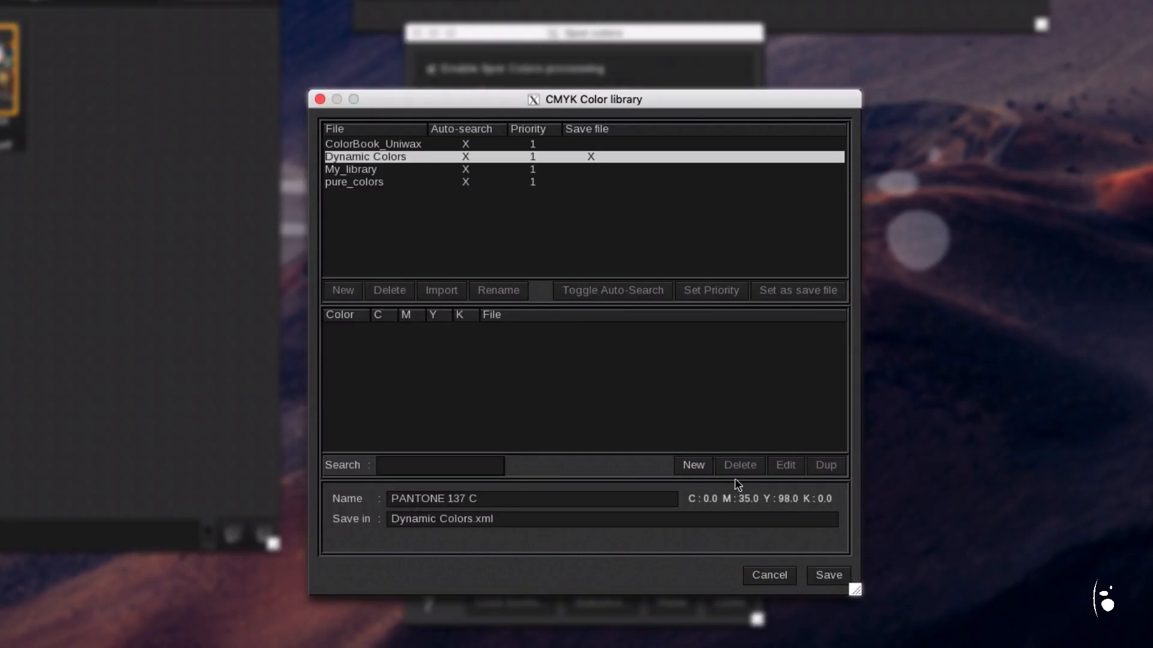
{"action": "left_click", "coordinate": [386, 172]}
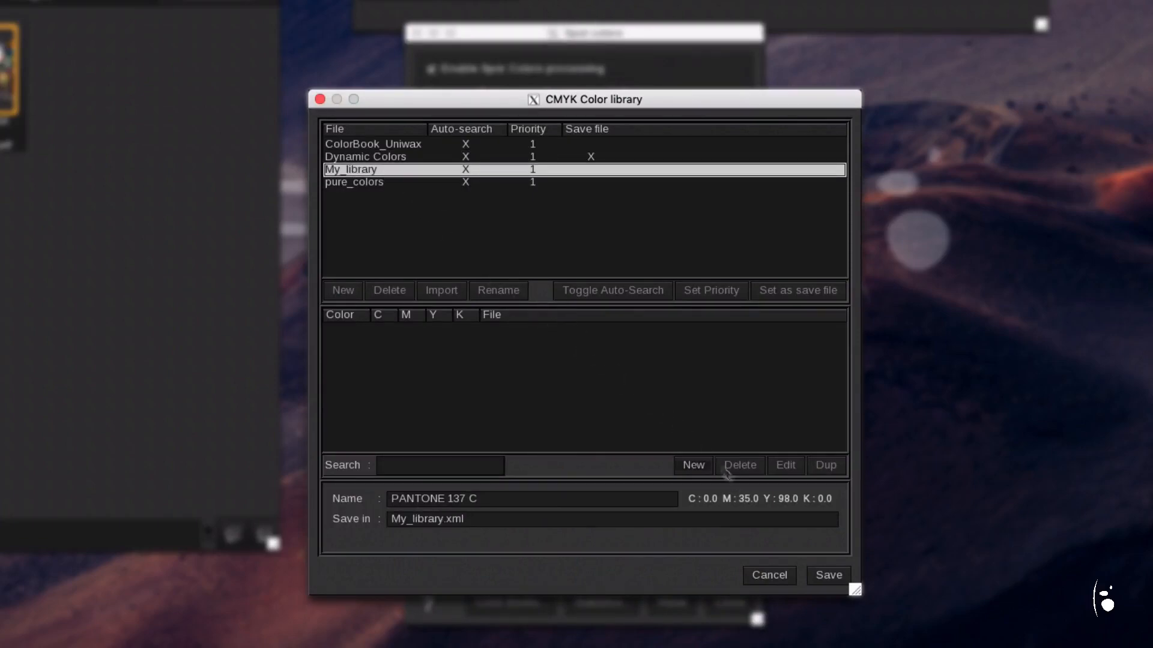
{"action": "left_click", "coordinate": [820, 575]}
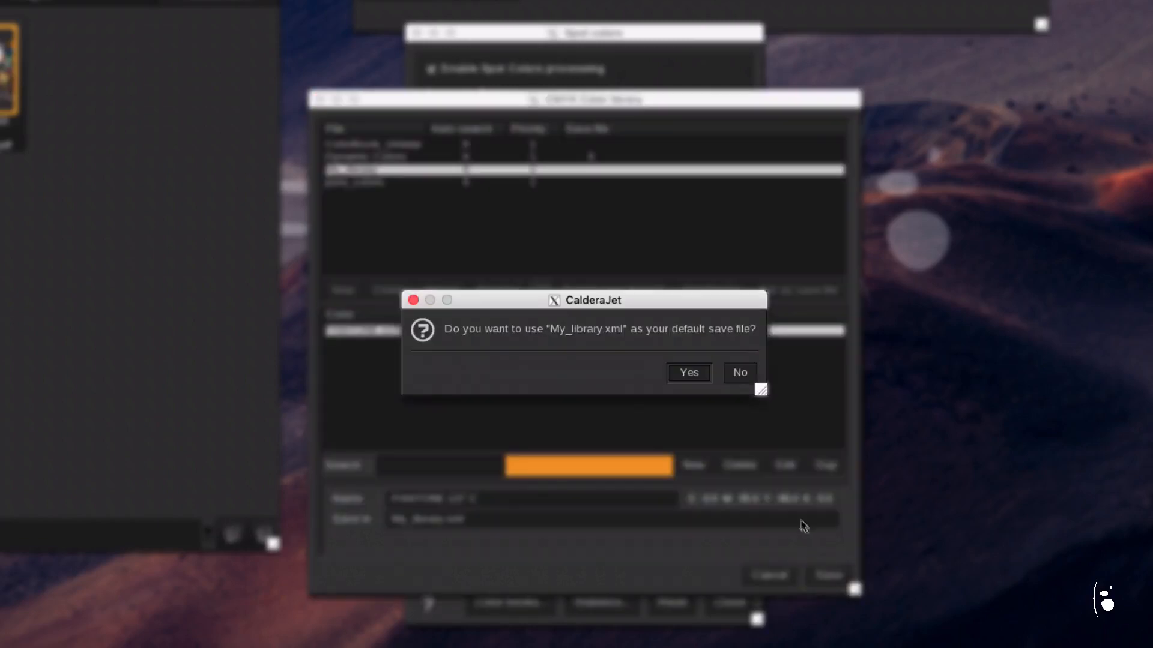
{"action": "left_click", "coordinate": [689, 374]}
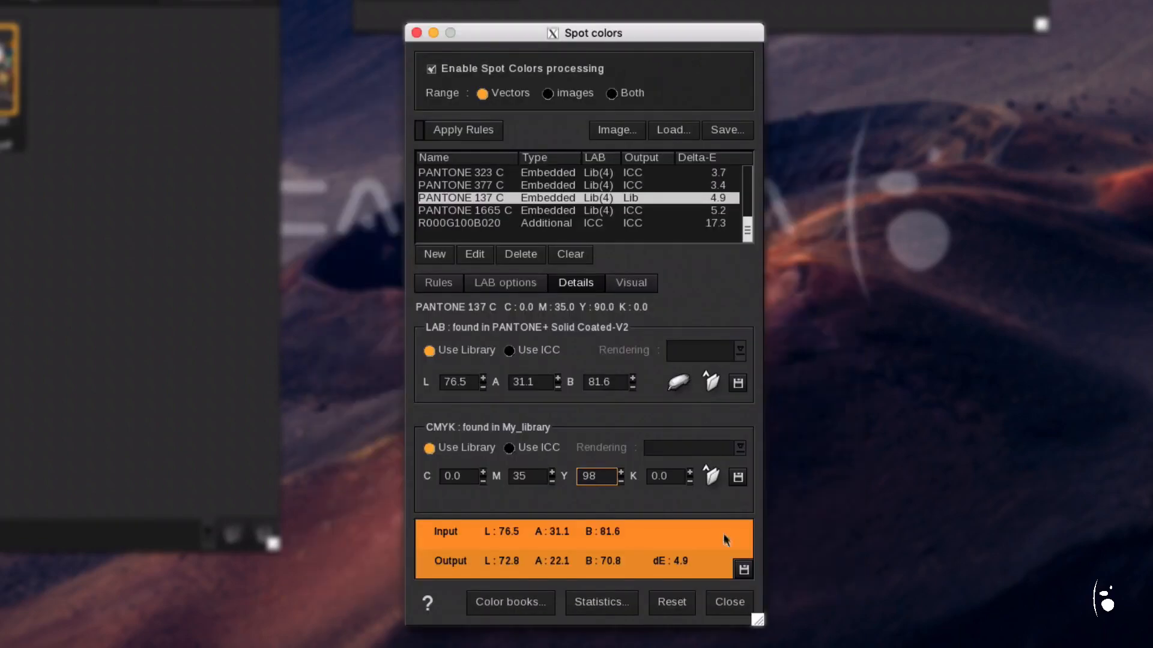
{"action": "left_click", "coordinate": [730, 602]}
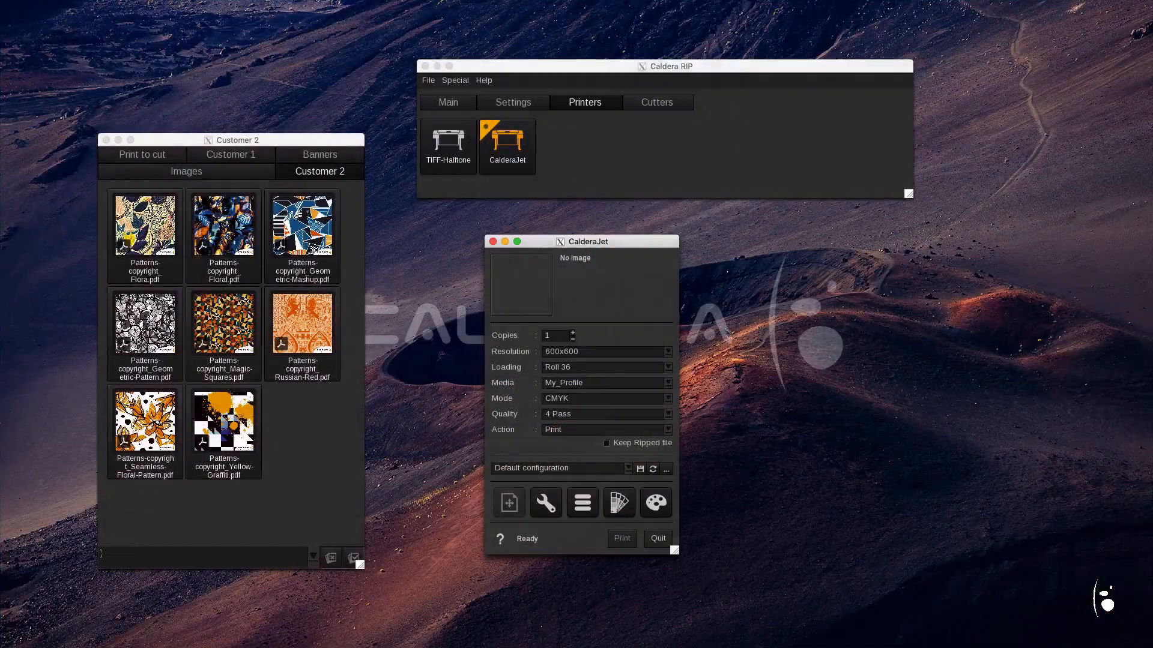
- Load the City_STANDARD spot color PDF from the Customer 1 images into CalderaJet and open its page setup
{"action": "left_click", "coordinate": [231, 154]}
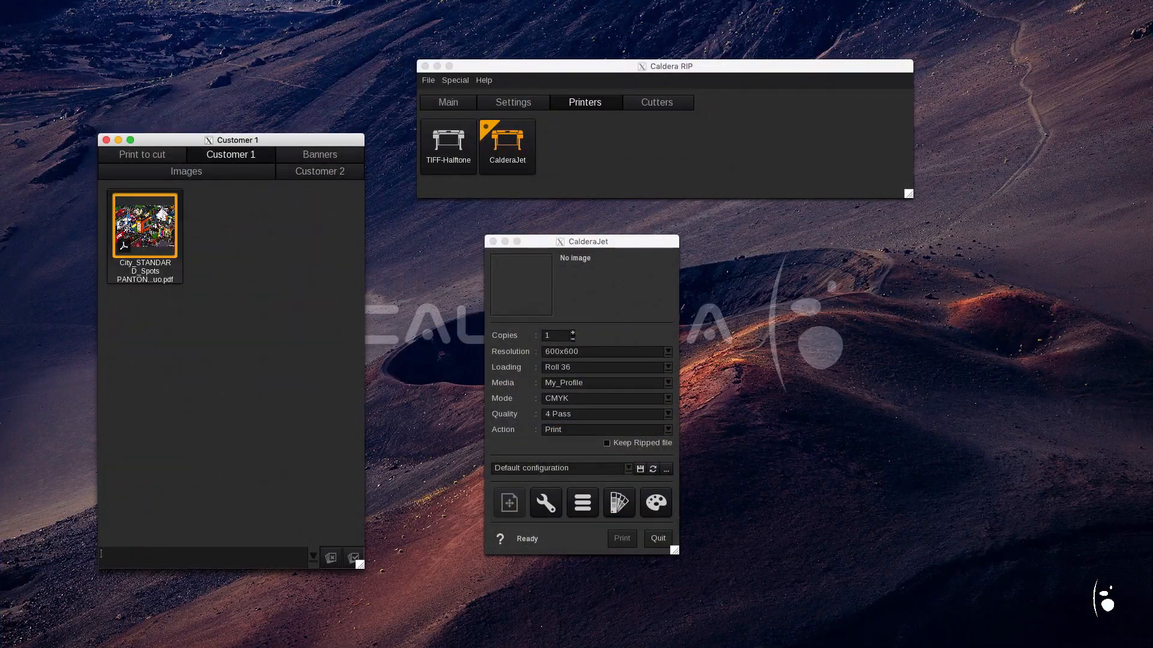
{"action": "left_click_drag", "start_coordinate": [195, 244], "coordinate": [523, 289]}
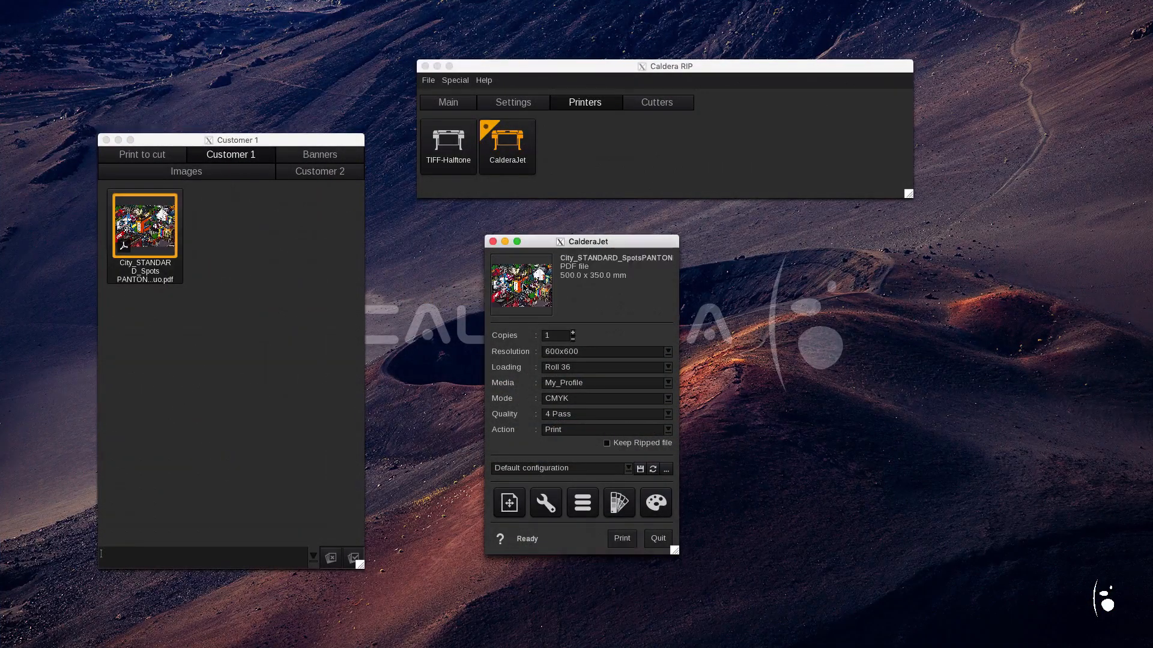
{"action": "left_click", "coordinate": [509, 503]}
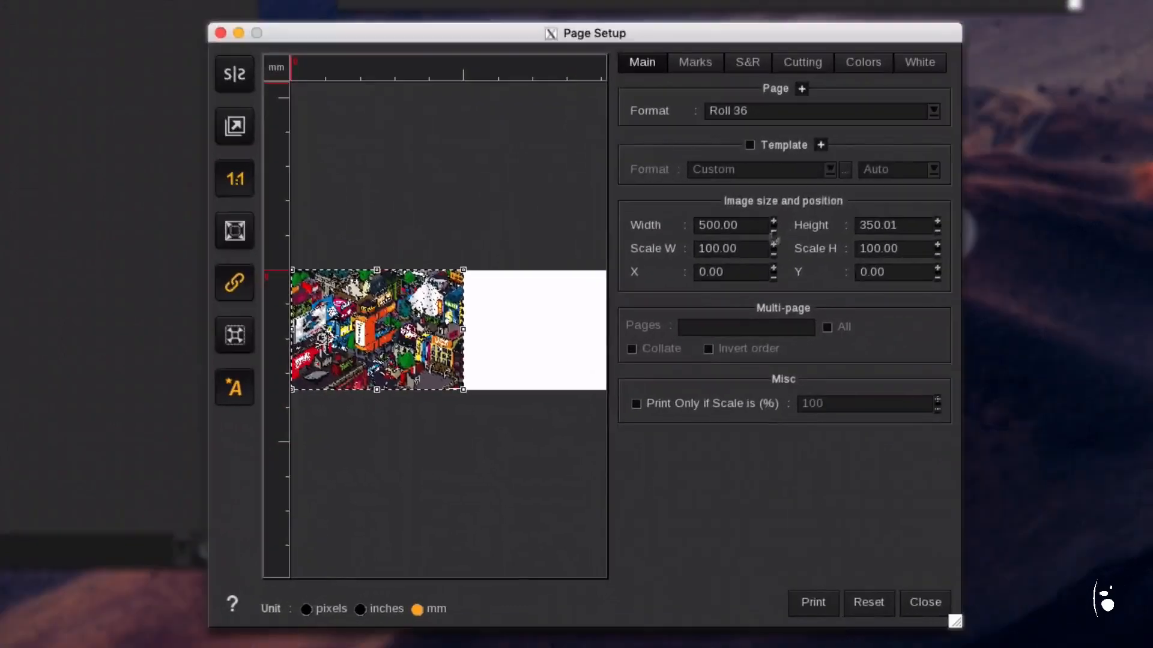
- Enable white separation, hide the background image and adjust the preview intensity to inspect the white areas
{"action": "left_click", "coordinate": [933, 67]}
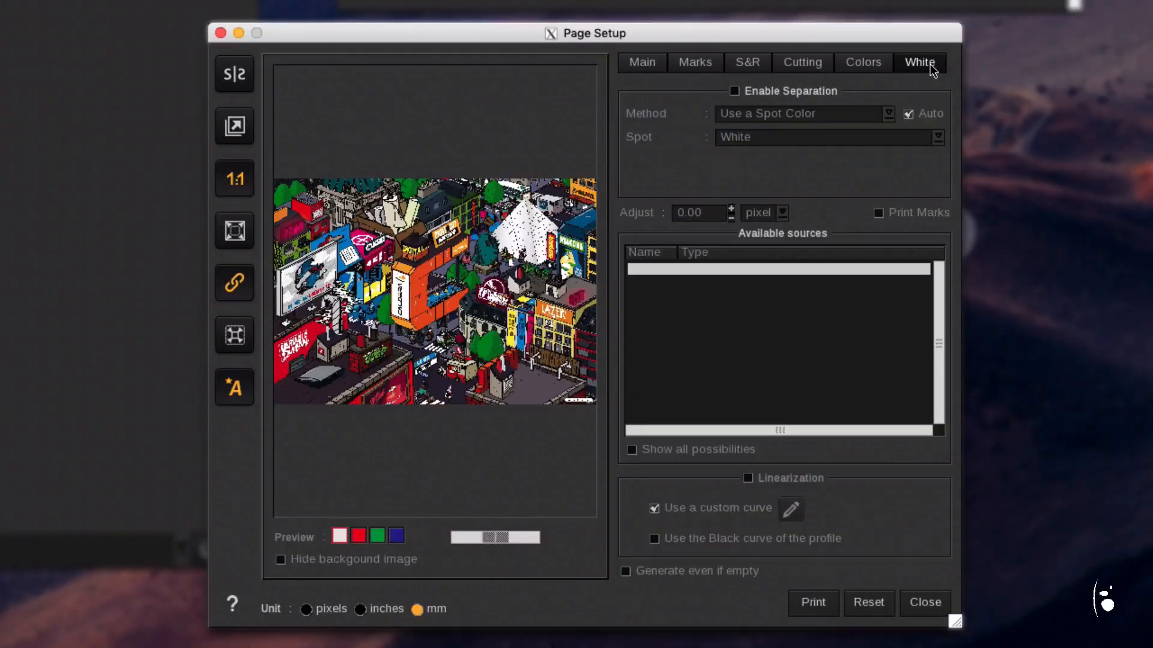
{"action": "left_click", "coordinate": [807, 91]}
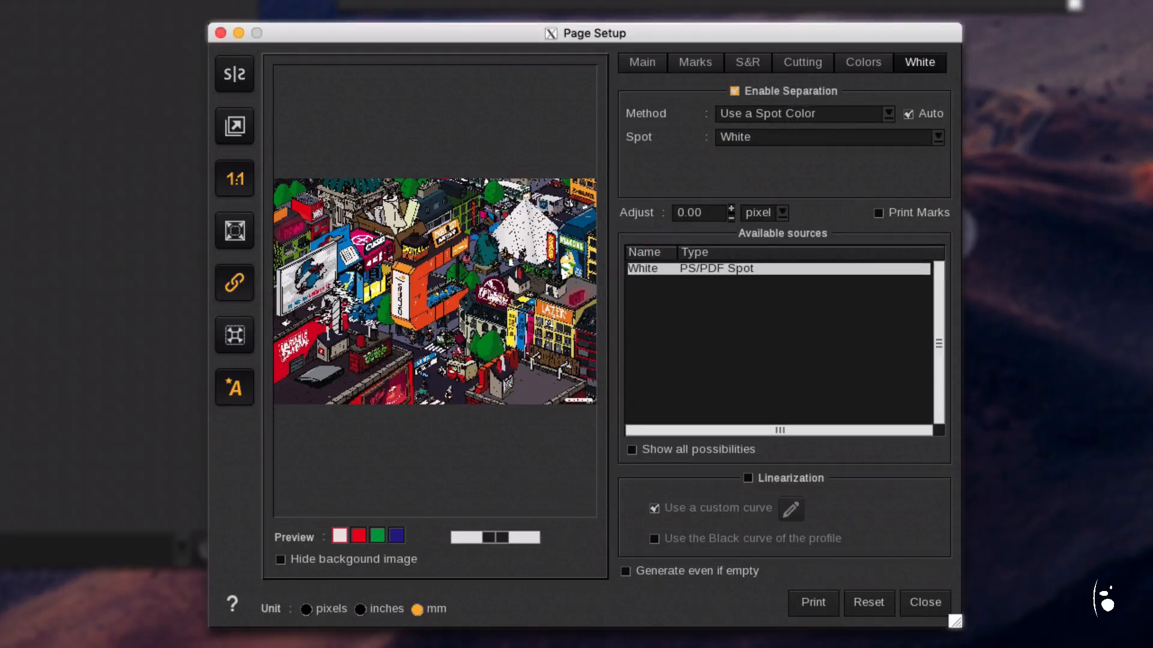
{"action": "left_click", "coordinate": [280, 560]}
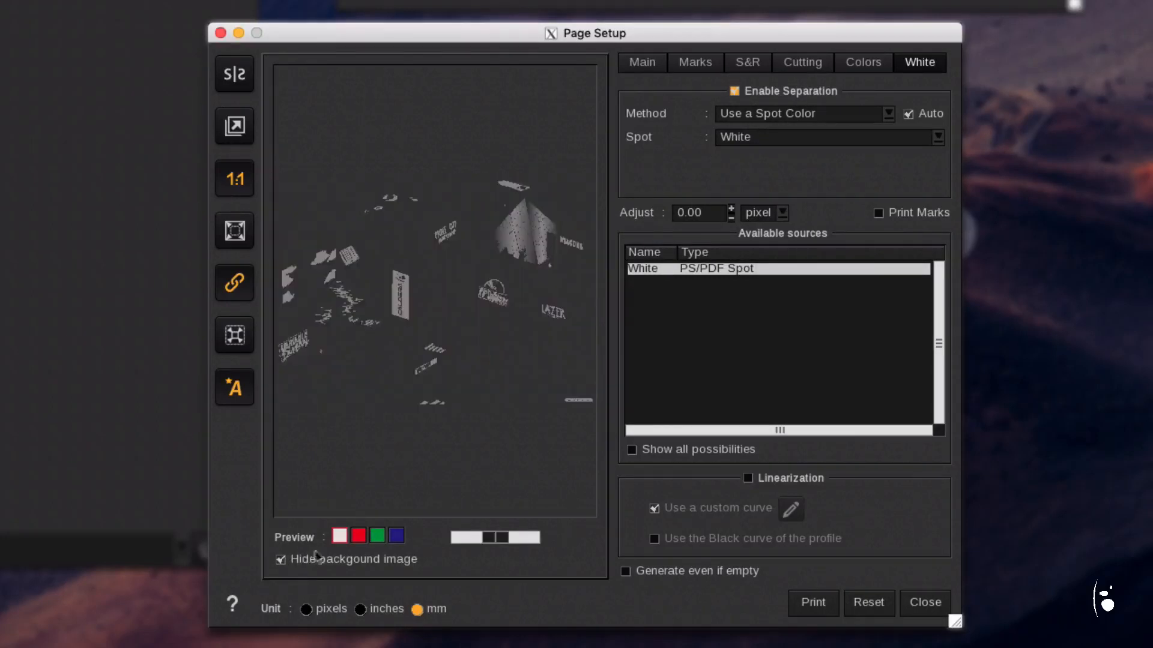
{"action": "mouse_move", "coordinate": [495, 535]}
{"action": "left_mouse_down"}
{"action": "mouse_move", "coordinate": [470, 535]}
{"action": "mouse_move", "coordinate": [503, 537]}
{"action": "left_mouse_up"}
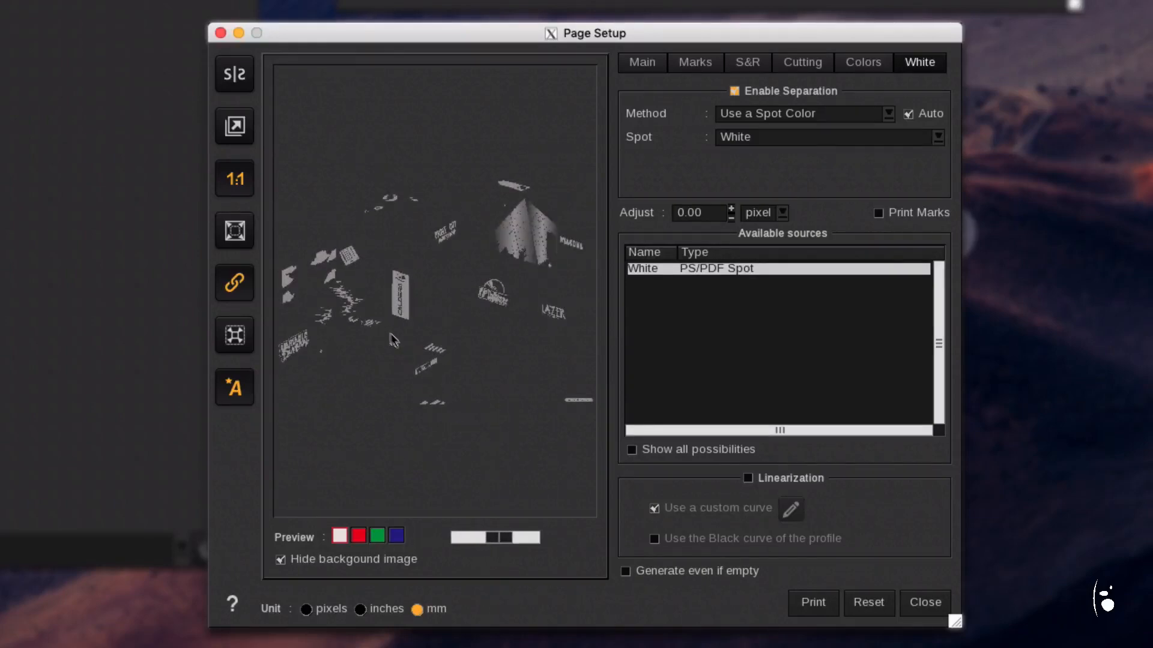
{"action": "scroll", "coordinate": [363, 313], "scroll_direction": "up", "scroll_amount": 5}
{"action": "scroll", "coordinate": [363, 313], "scroll_direction": "up", "scroll_amount": 2}
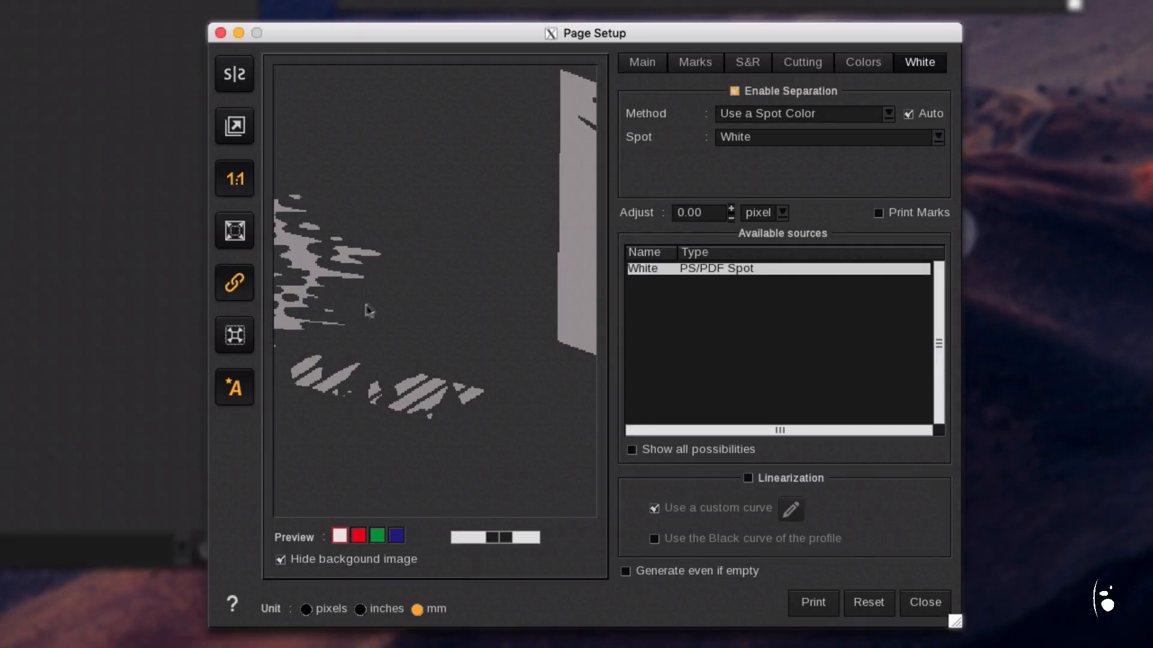
- Review the available white separation methods, keep Use a Spot Color and close the page setup
{"action": "left_click", "coordinate": [888, 114]}
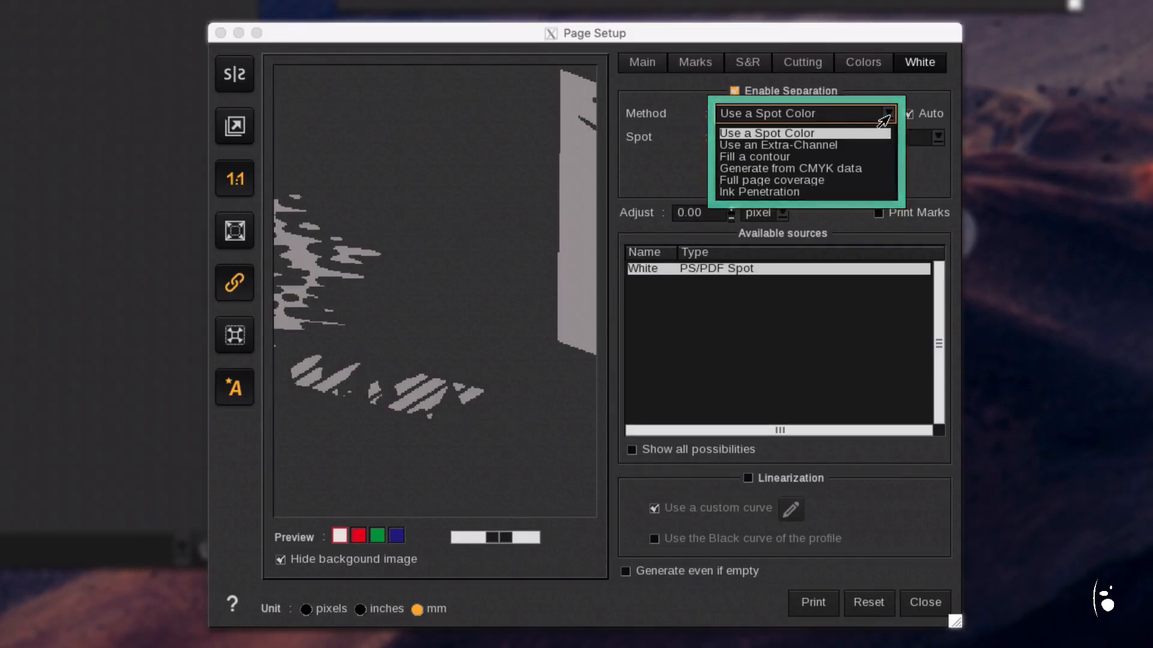
{"action": "left_click", "coordinate": [889, 117]}
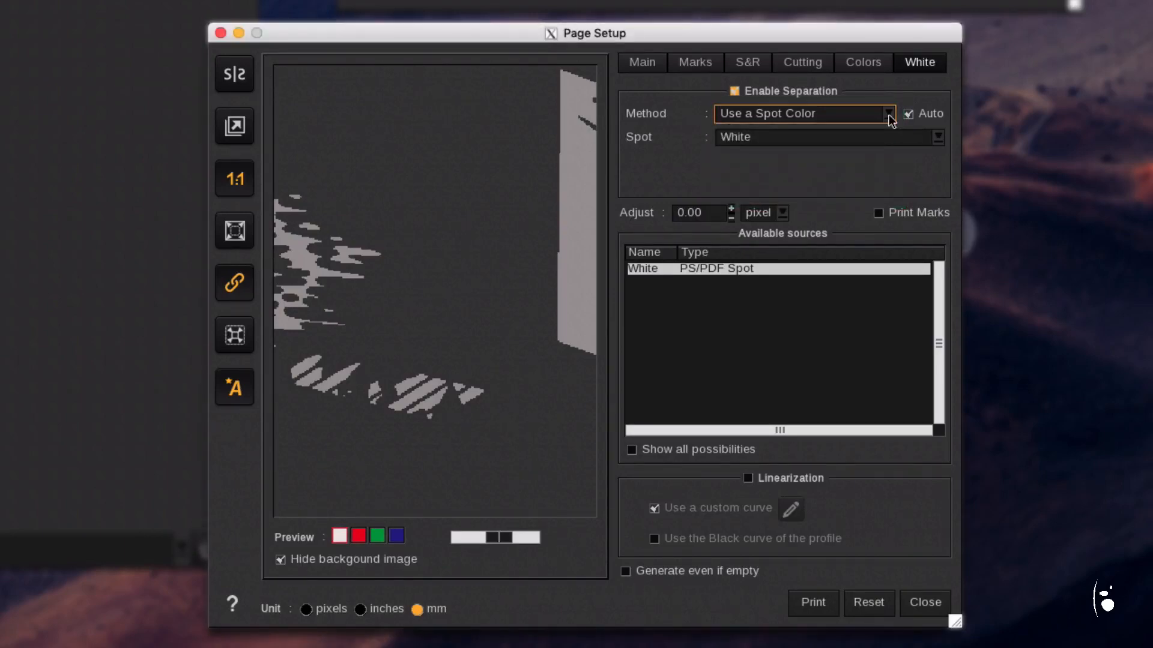
{"action": "left_click", "coordinate": [921, 603]}
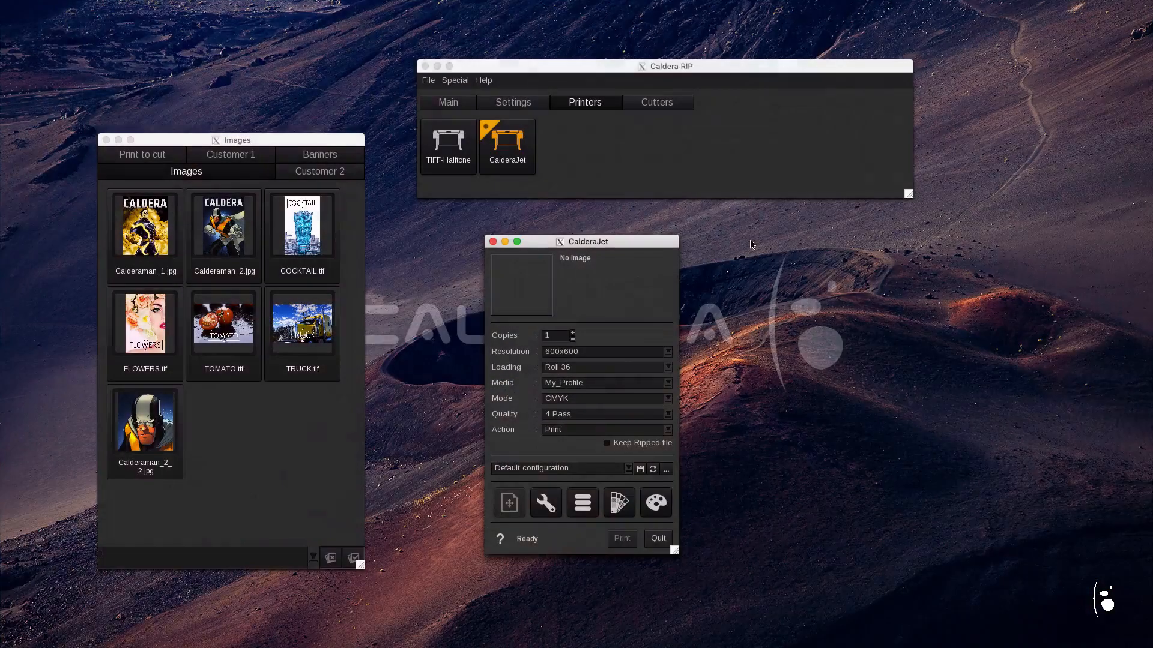
- Load Calderaman_1.jpg from the Images collection into CalderaJet and set the print action to Nest
{"action": "left_click", "coordinate": [346, 235]}
{"action": "left_click", "coordinate": [152, 226]}
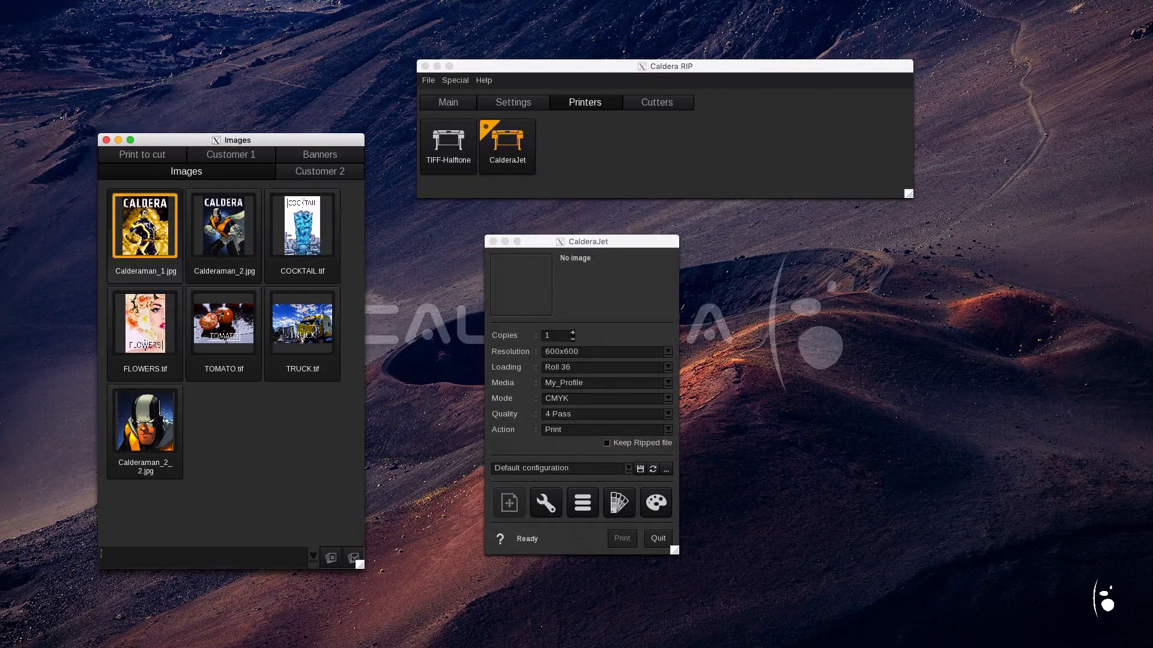
{"action": "left_click_drag", "start_coordinate": [147, 223], "coordinate": [519, 286]}
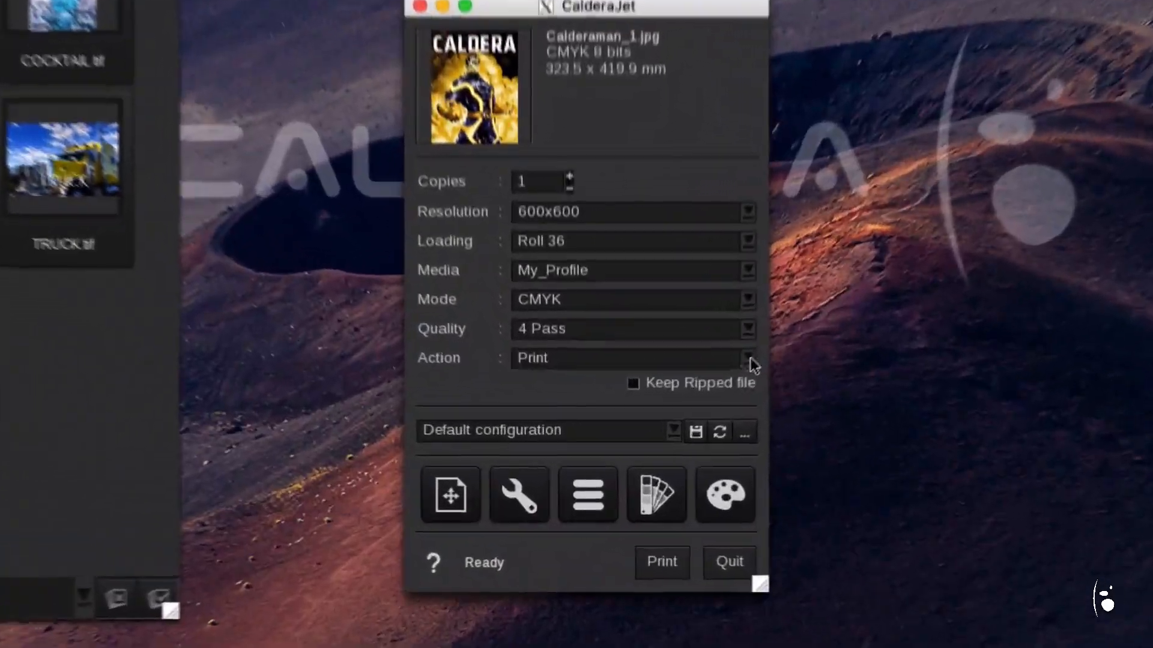
{"action": "left_click", "coordinate": [667, 429]}
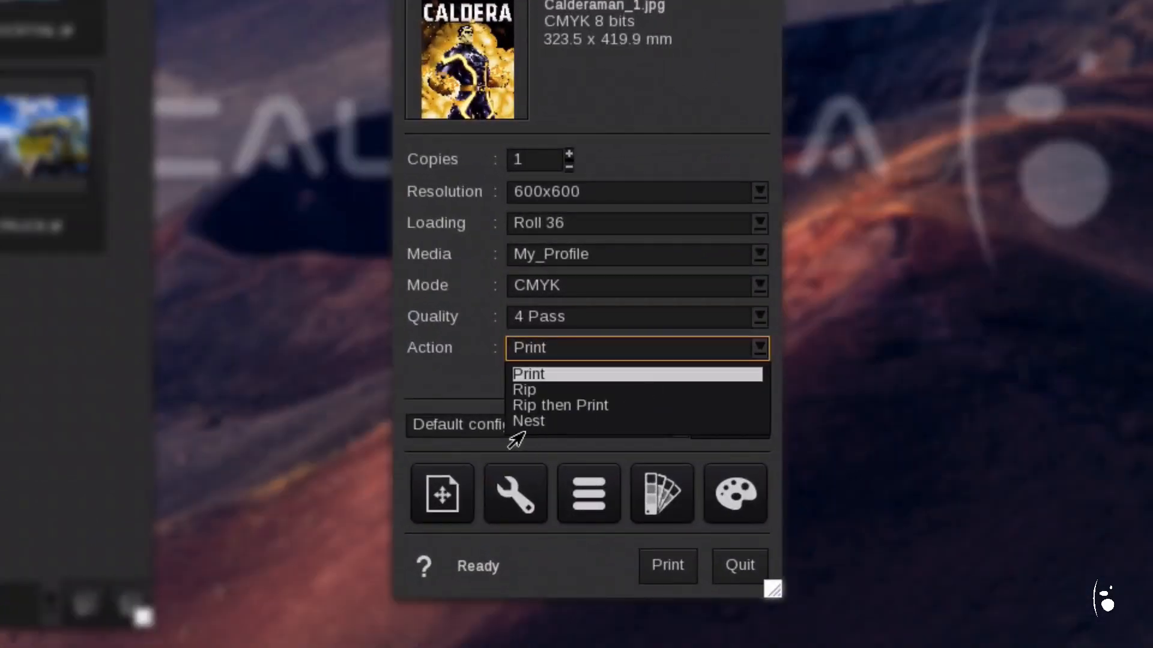
{"action": "left_click", "coordinate": [517, 422]}
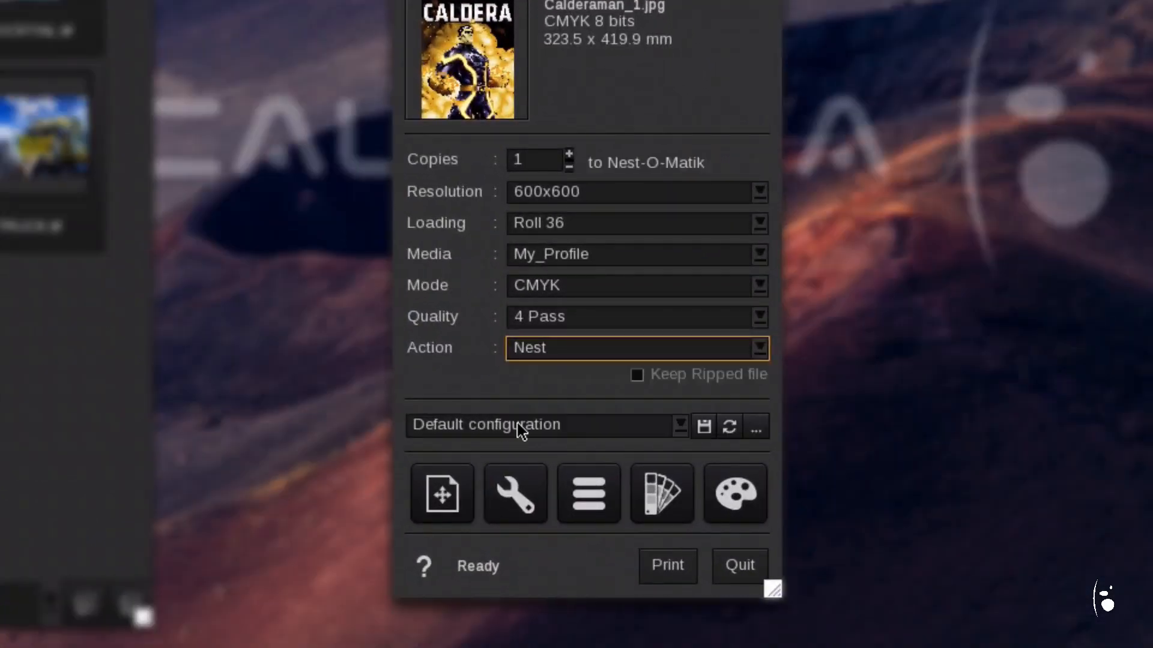
- In the page setup, set Calderaman_1.jpg to 3 nesting copies and submit it with the job name Calderaman_1
{"action": "left_click", "coordinate": [450, 499]}
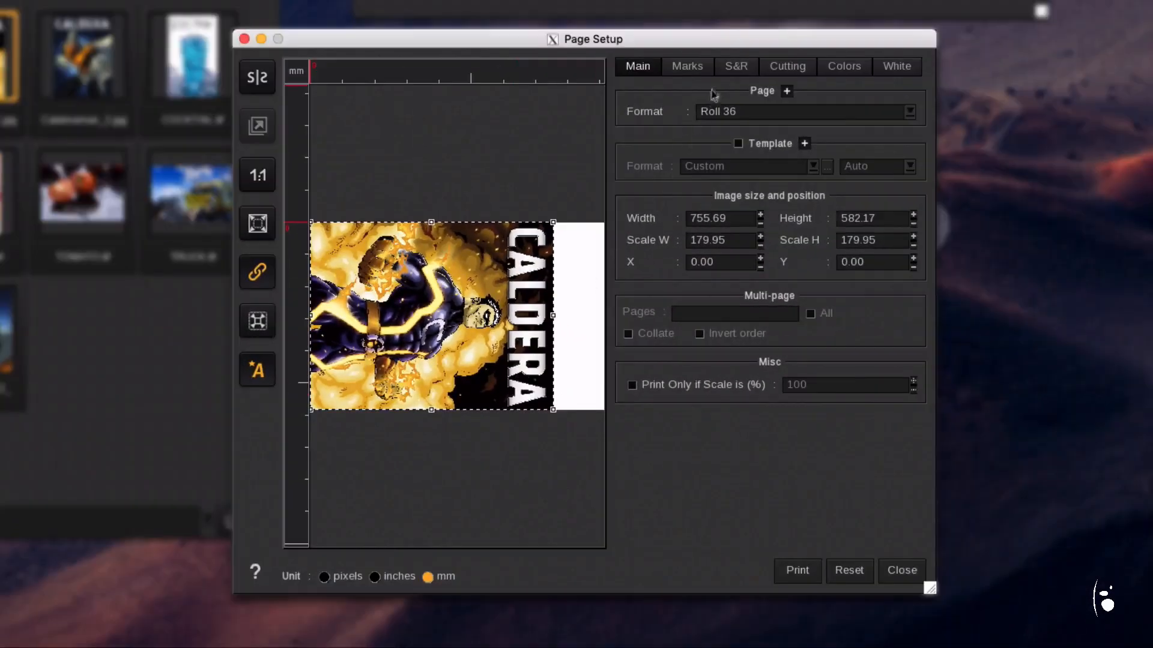
{"action": "left_click", "coordinate": [729, 69]}
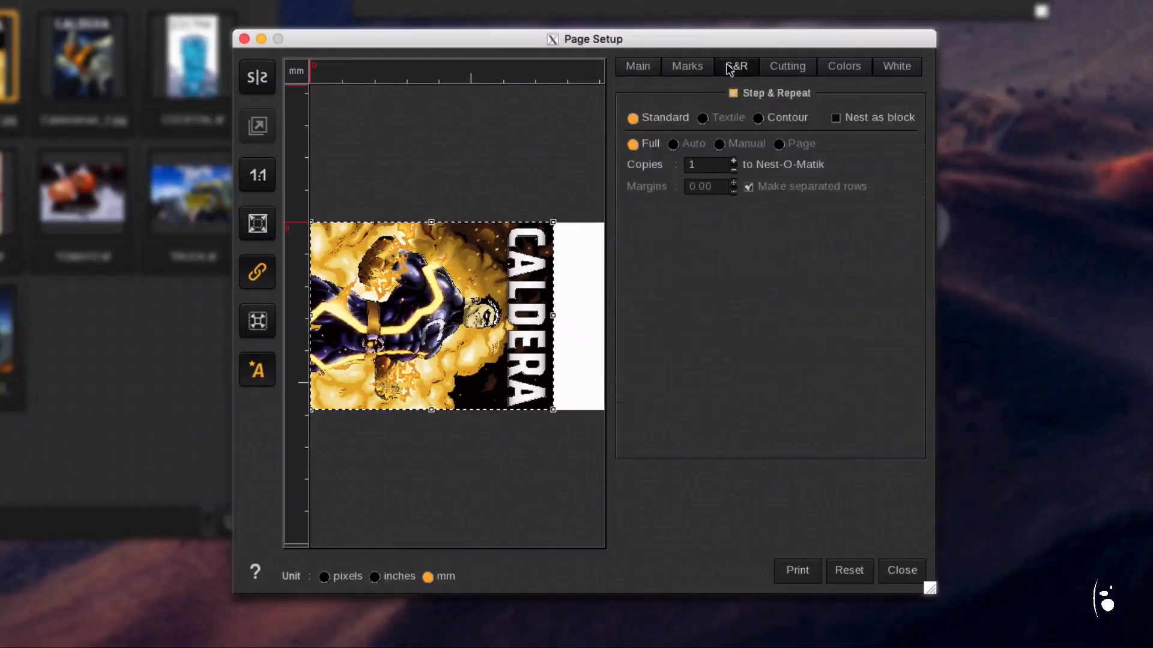
{"action": "left_click", "coordinate": [714, 165]}
{"action": "type", "text": "3"}
{"action": "left_click", "coordinate": [797, 571]}
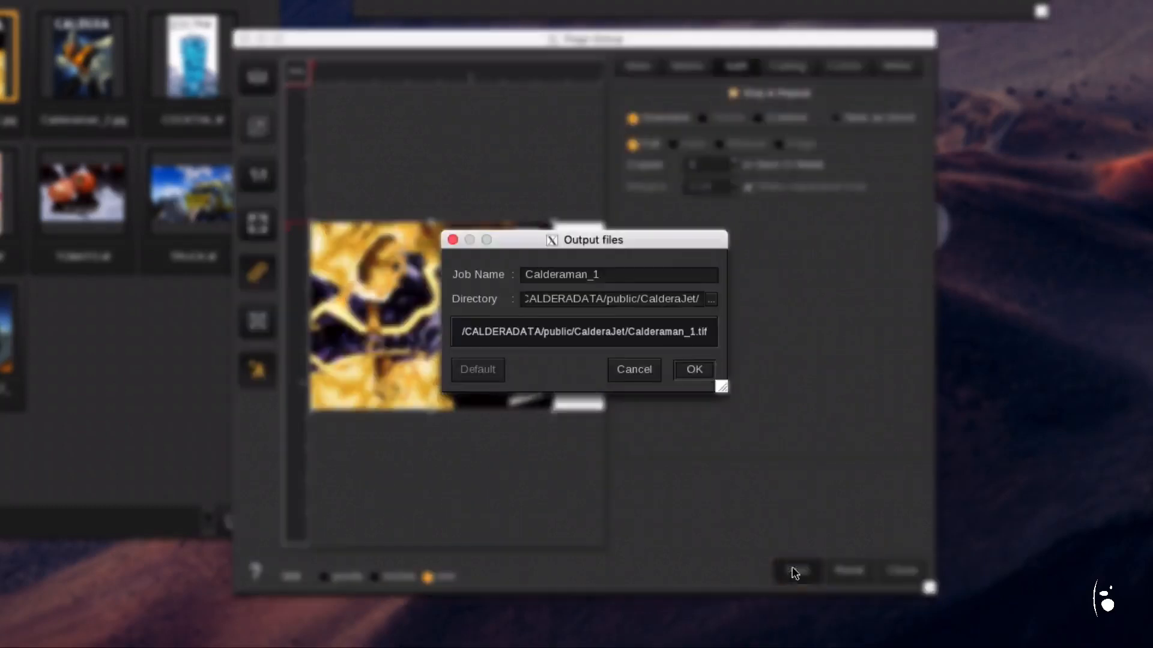
{"action": "left_click", "coordinate": [691, 368]}
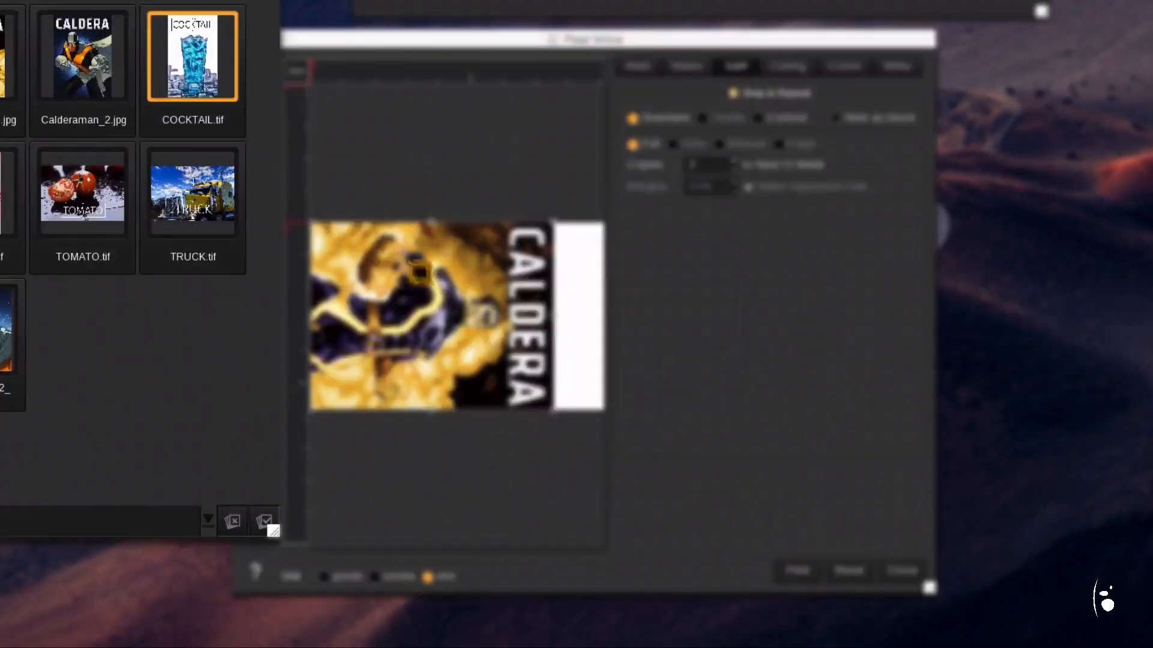
- Load COCKTAIL.tif into the page setup, center it on the page and submit 1 copy to Nest-O-Matik
{"action": "left_click_drag", "start_coordinate": [544, 512], "coordinate": [589, 545]}
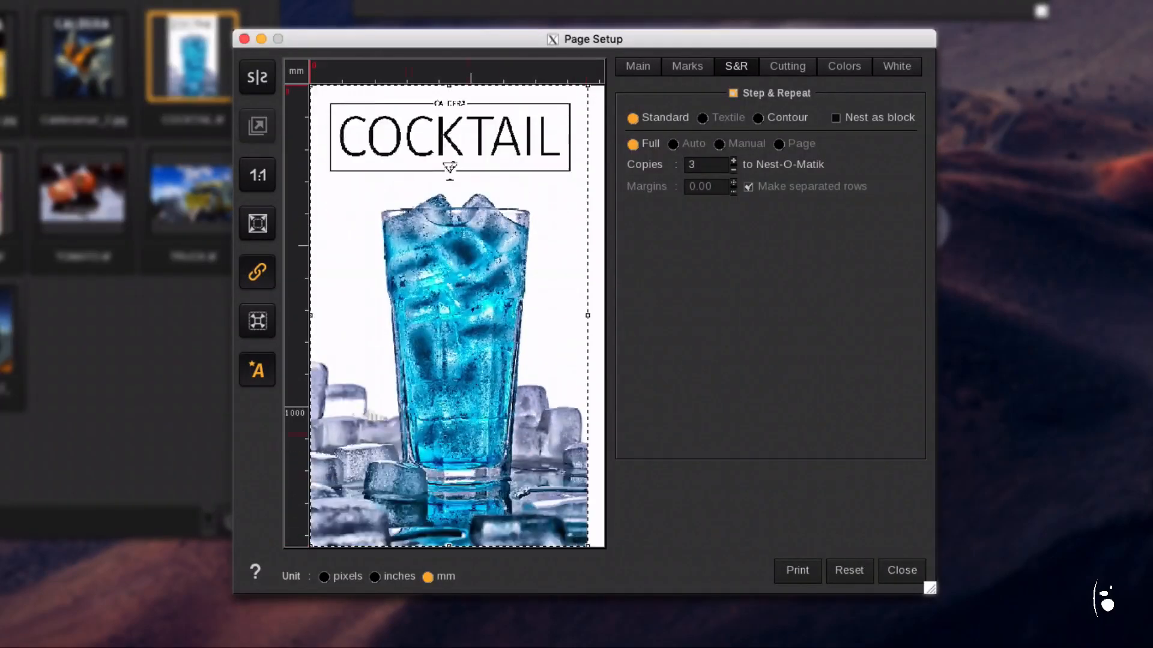
{"action": "left_click", "coordinate": [252, 323]}
{"action": "left_click", "coordinate": [697, 165]}
{"action": "double_click", "coordinate": [697, 166]}
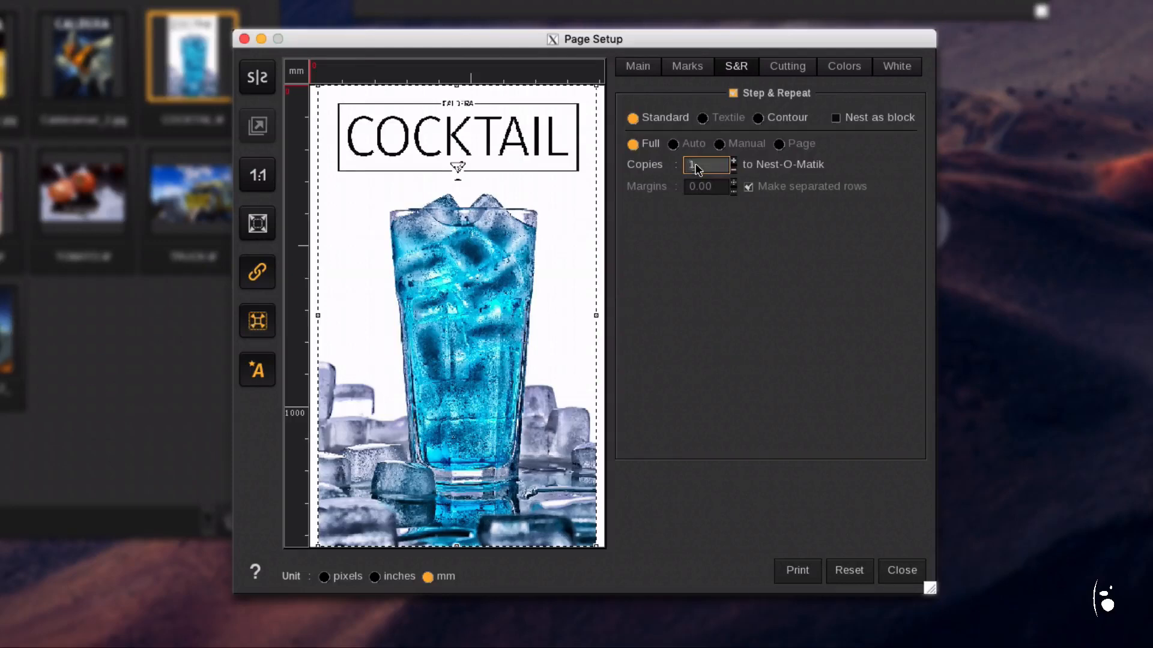
{"action": "type", "text": "1"}
{"action": "left_click", "coordinate": [799, 573]}
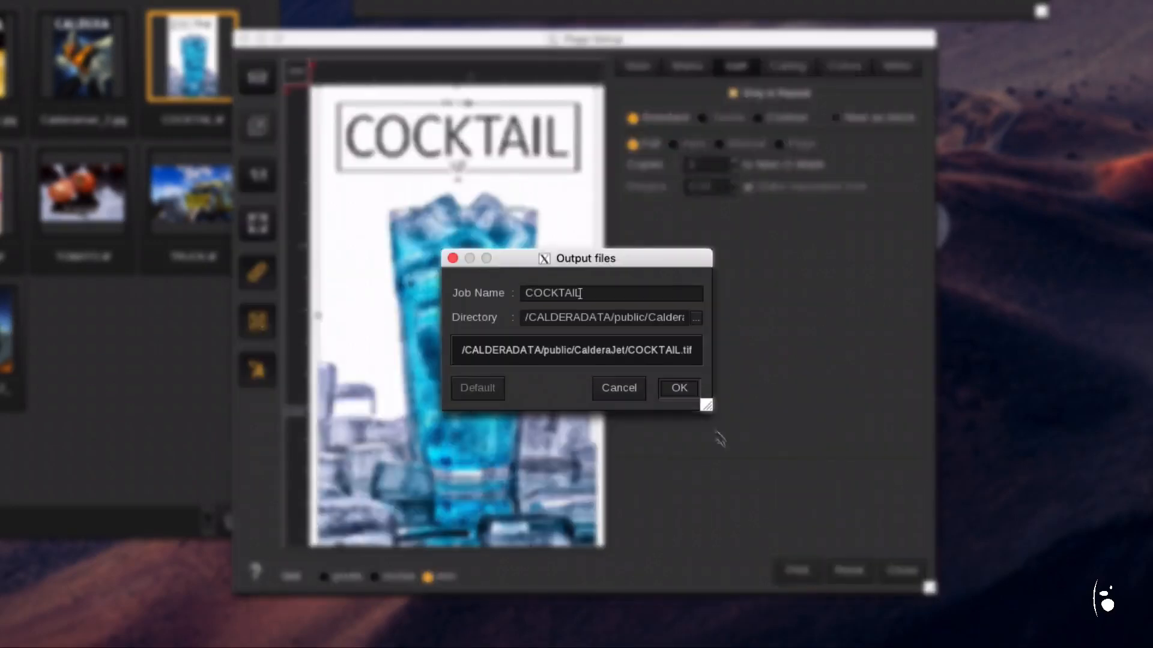
{"action": "left_click", "coordinate": [687, 390]}
- Load TOMATO.tif, submit 15 copies to Nest-O-Matik and close the page setup
{"action": "left_click", "coordinate": [82, 192]}
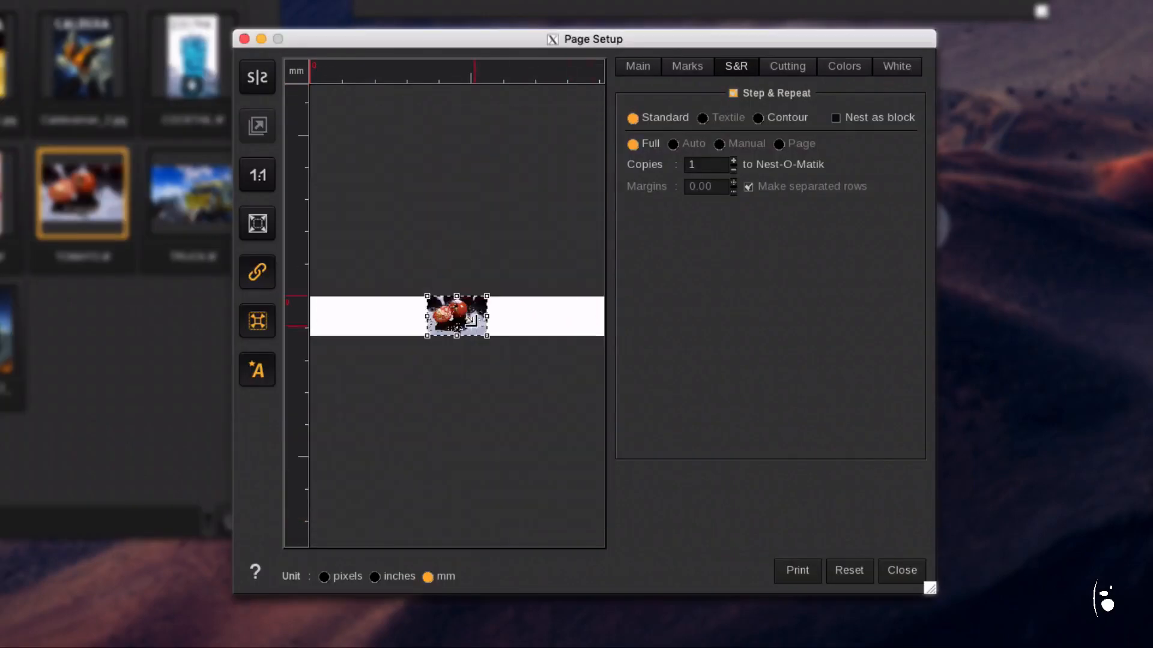
{"action": "left_click", "coordinate": [707, 167]}
{"action": "type", "text": "10"}
{"action": "left_click", "coordinate": [797, 567]}
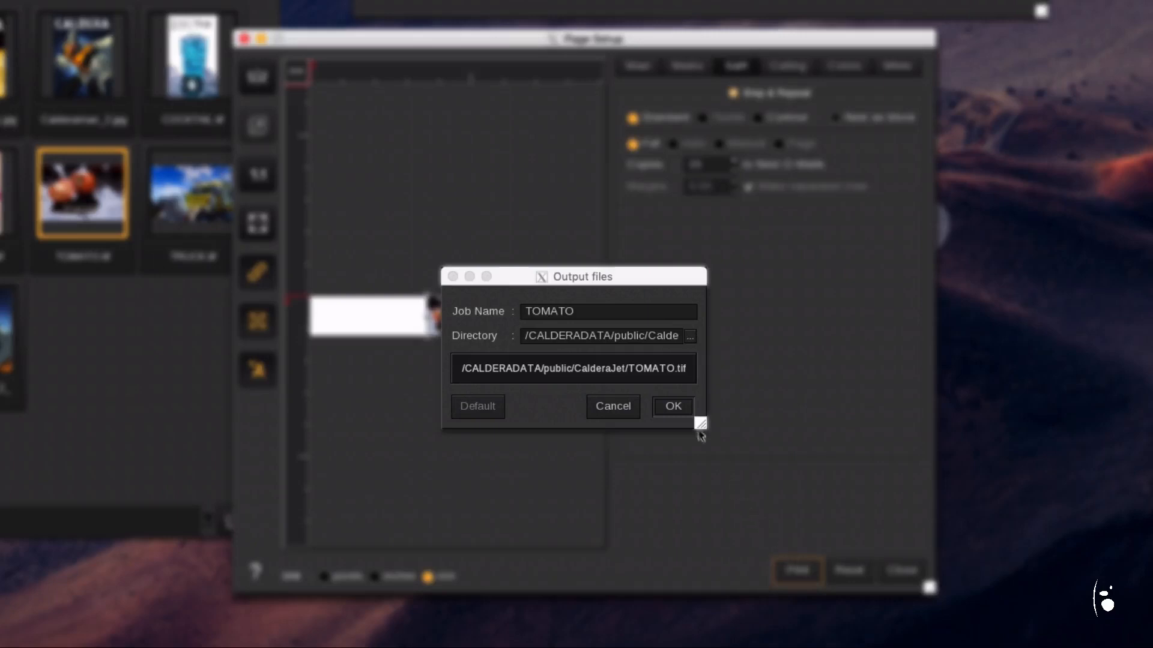
{"action": "left_click", "coordinate": [681, 409]}
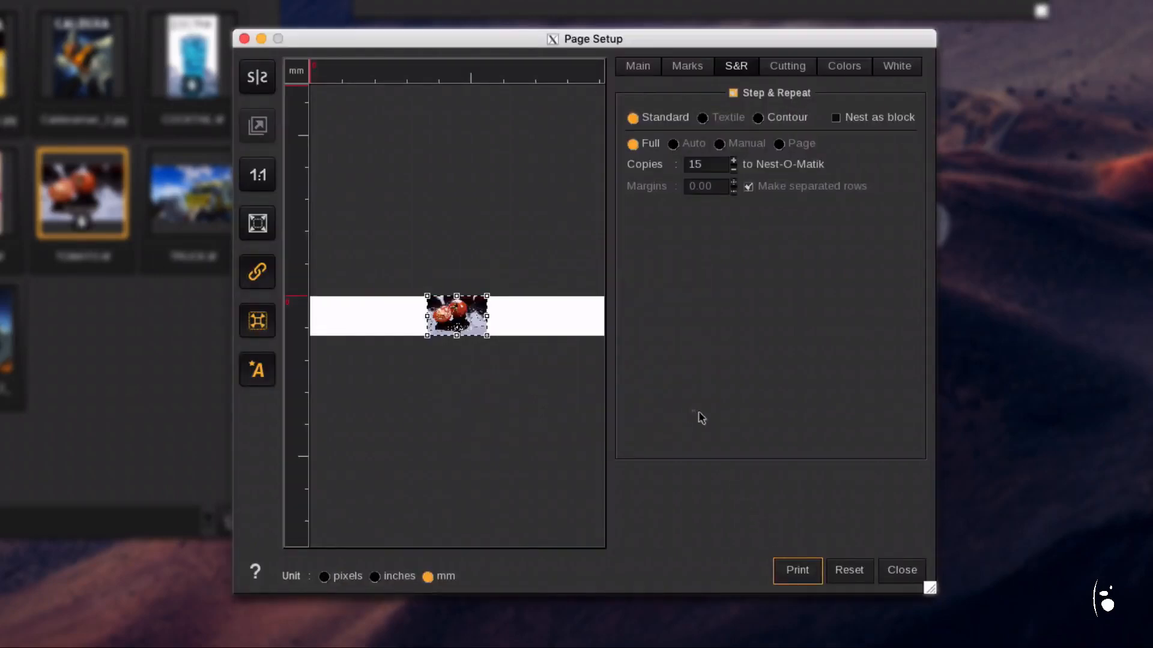
{"action": "left_click", "coordinate": [901, 570]}
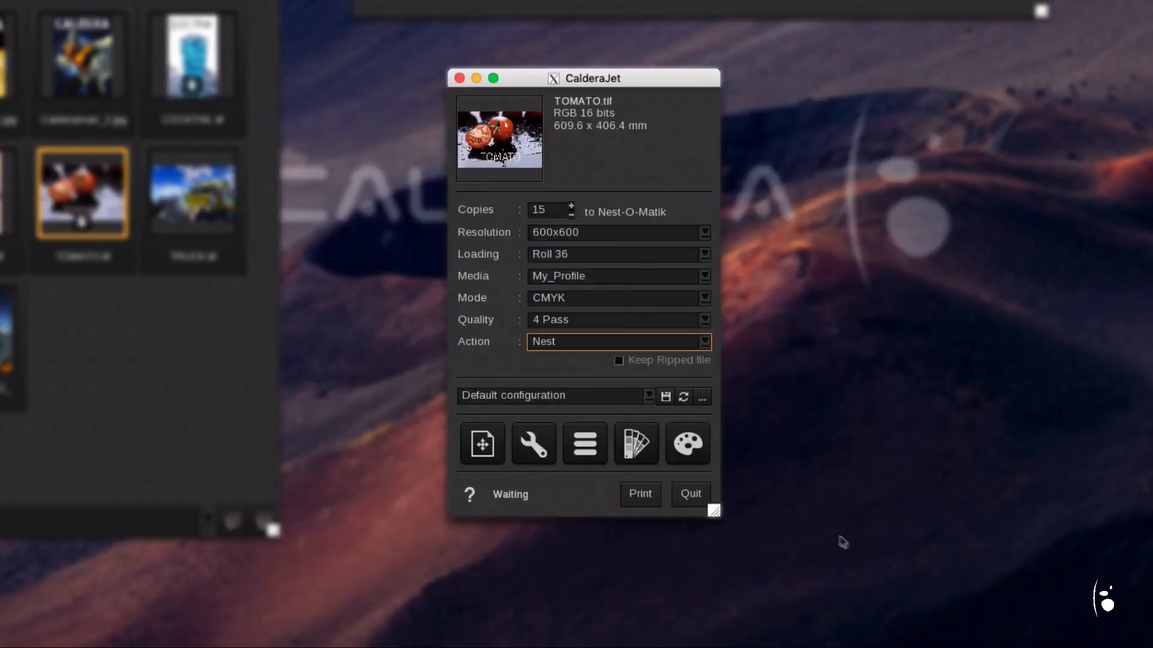
- Open the Spooler and print the Autonest #1 composite job
{"action": "left_click", "coordinate": [589, 451]}
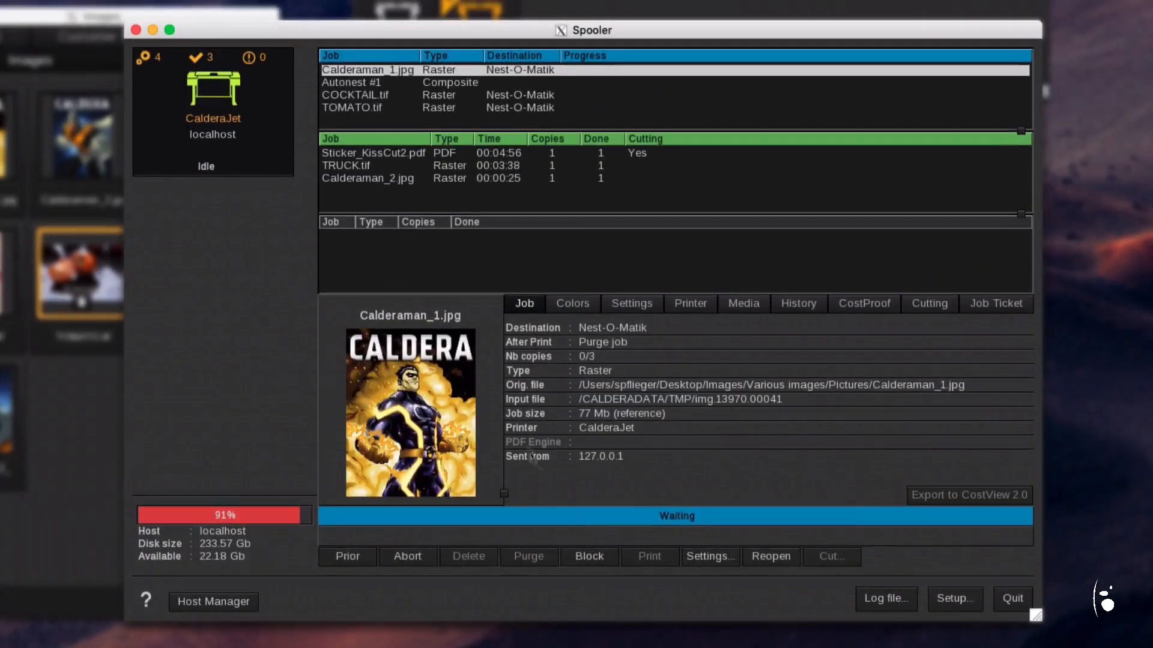
{"action": "left_click", "coordinate": [362, 83]}
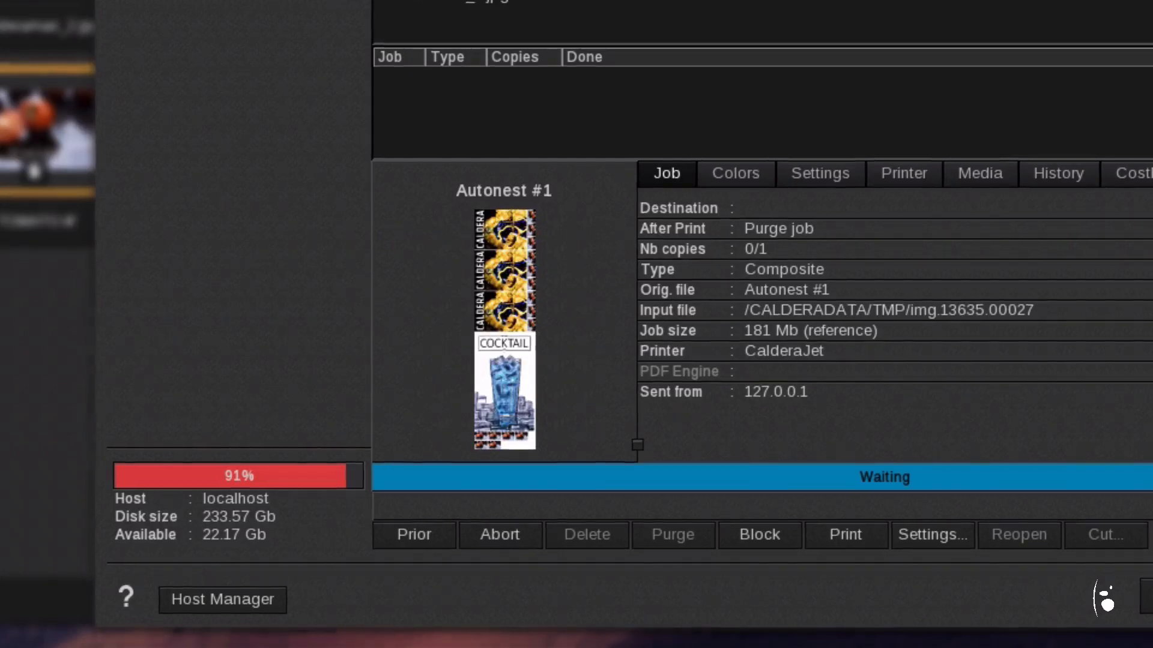
{"action": "left_click", "coordinate": [862, 530]}
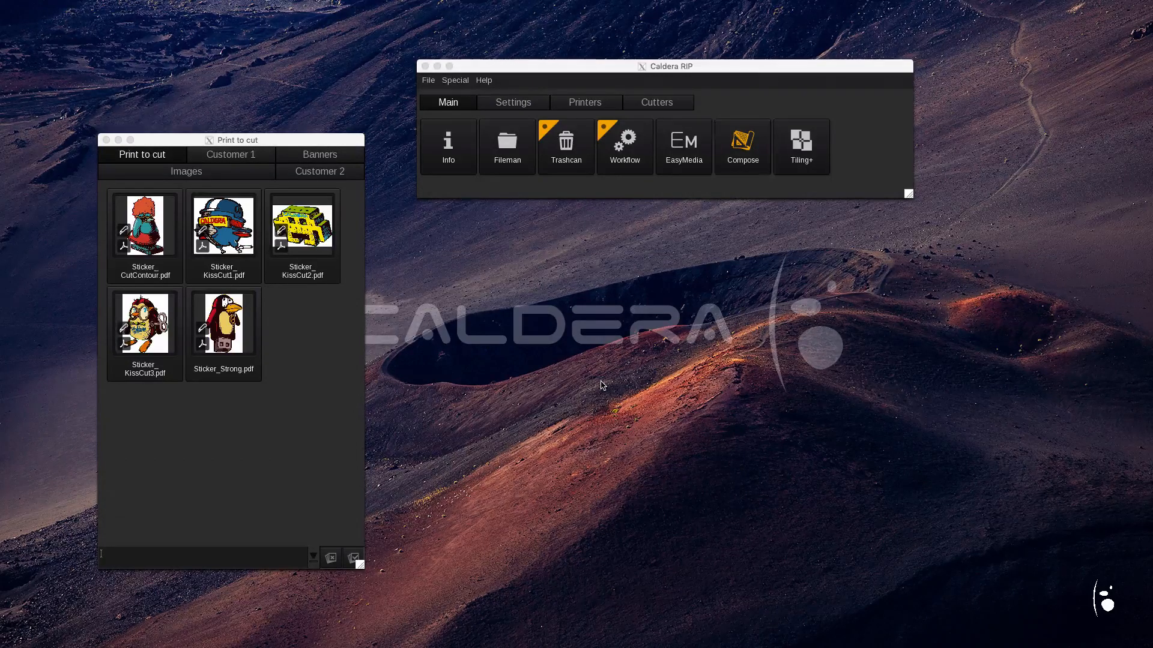
- Open Compose and set the page format to CalderaJet with Roll 36
{"action": "left_click", "coordinate": [740, 147]}
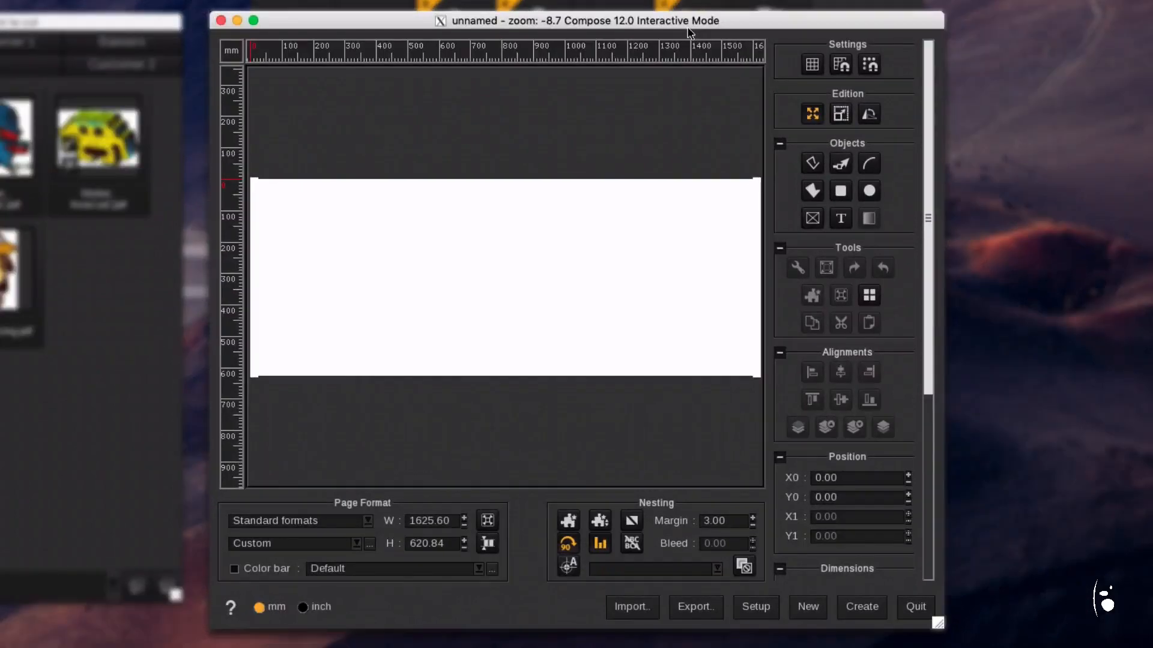
{"action": "left_click", "coordinate": [367, 521]}
{"action": "left_click", "coordinate": [270, 560]}
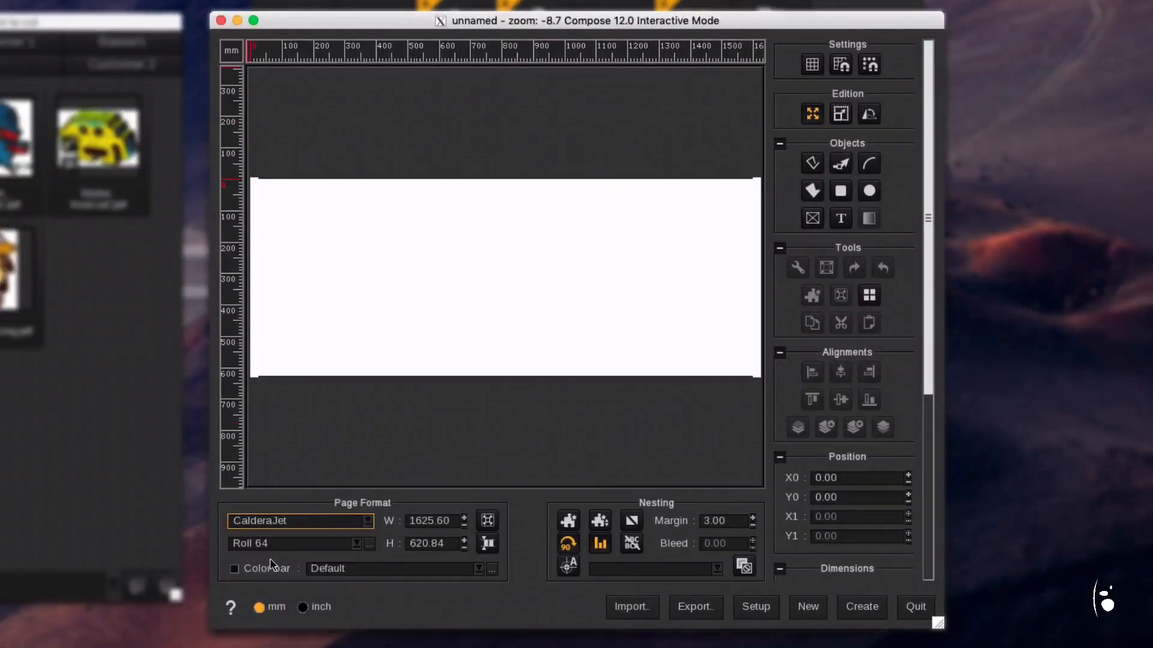
{"action": "left_click", "coordinate": [352, 546]}
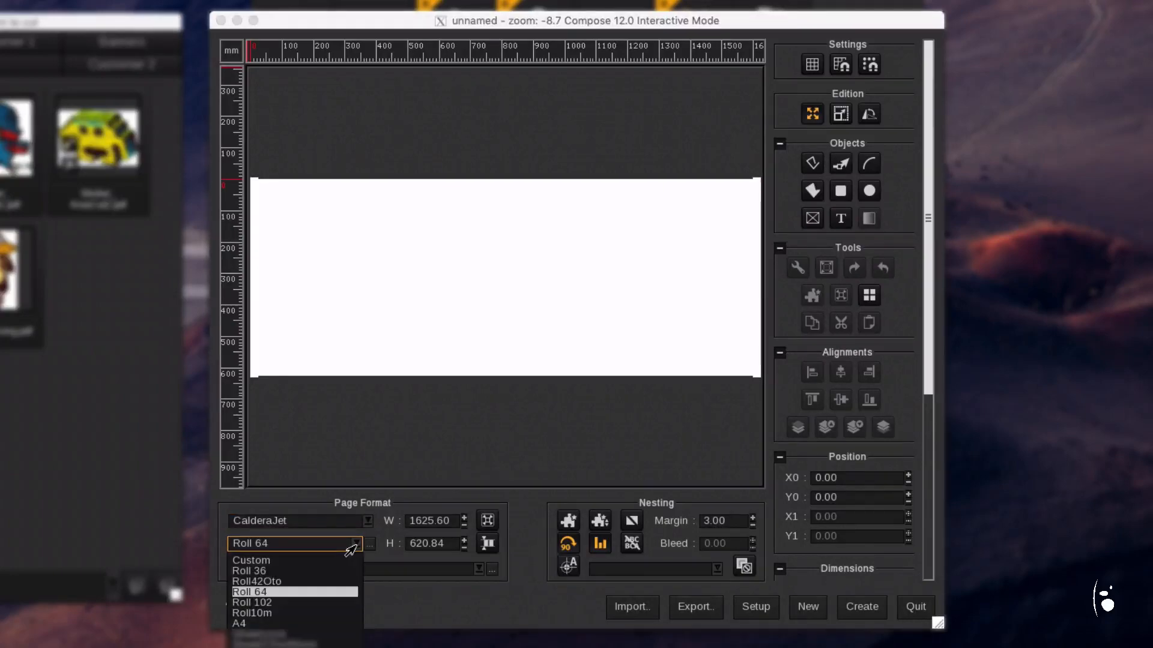
{"action": "left_click", "coordinate": [243, 571]}
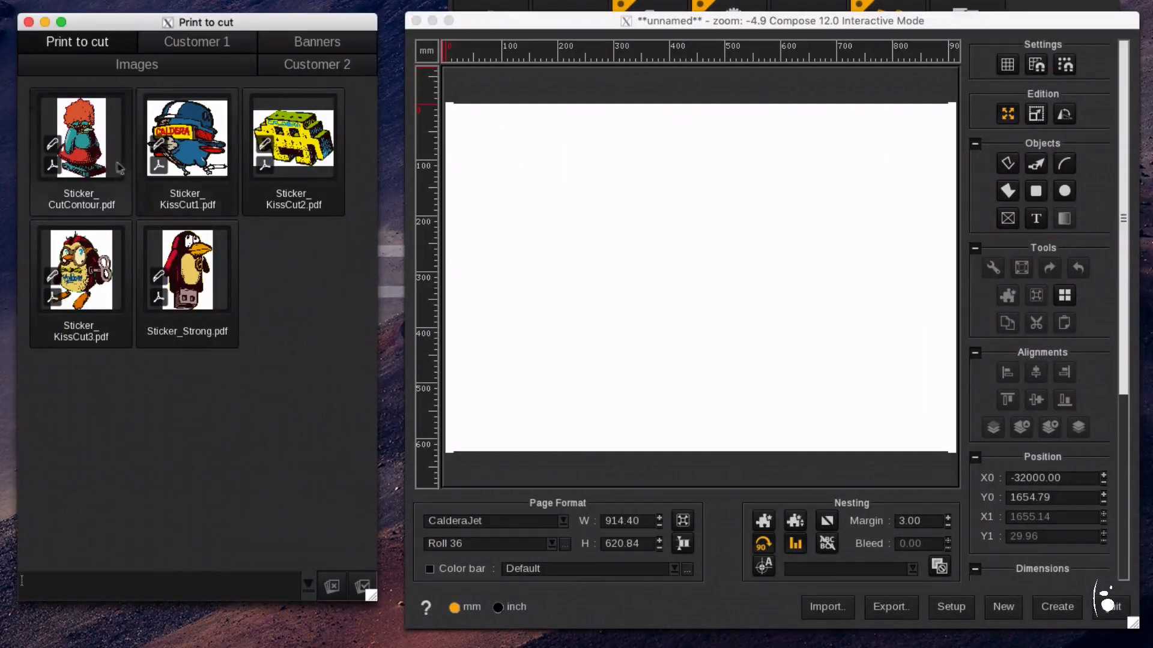
- Add all five Print to cut sticker PDFs to the Compose page with 10 duplicates of each
{"action": "left_click", "coordinate": [96, 155]}
{"action": "left_click", "coordinate": [200, 294], "text": "shift"}
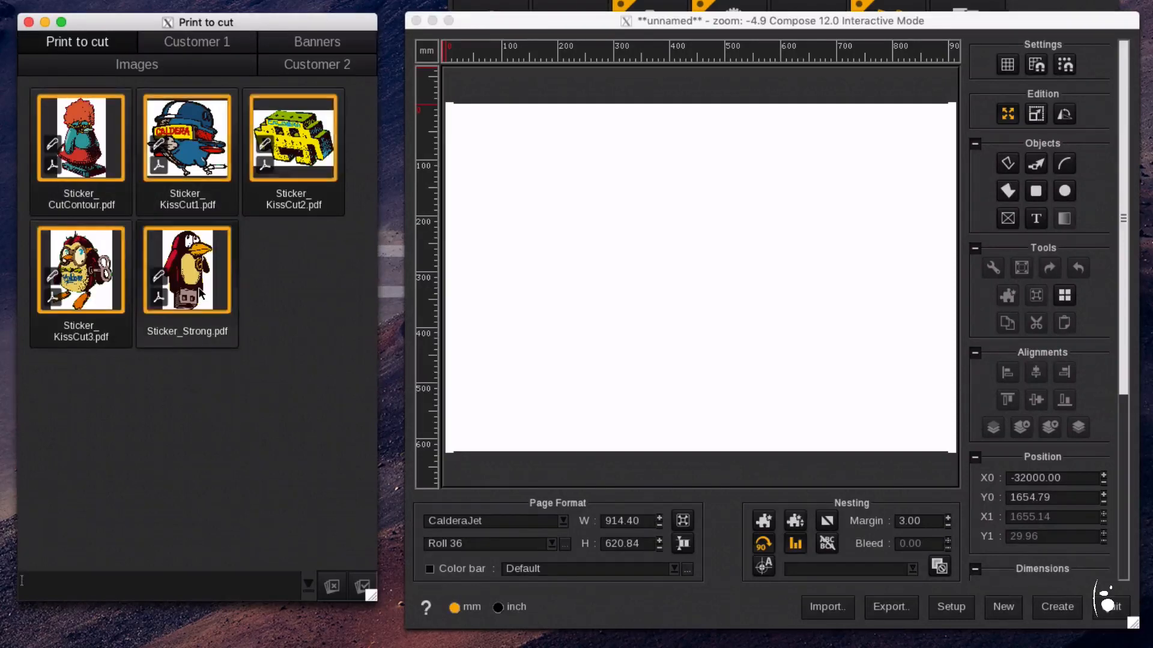
{"action": "left_click_drag", "start_coordinate": [197, 284], "coordinate": [602, 233]}
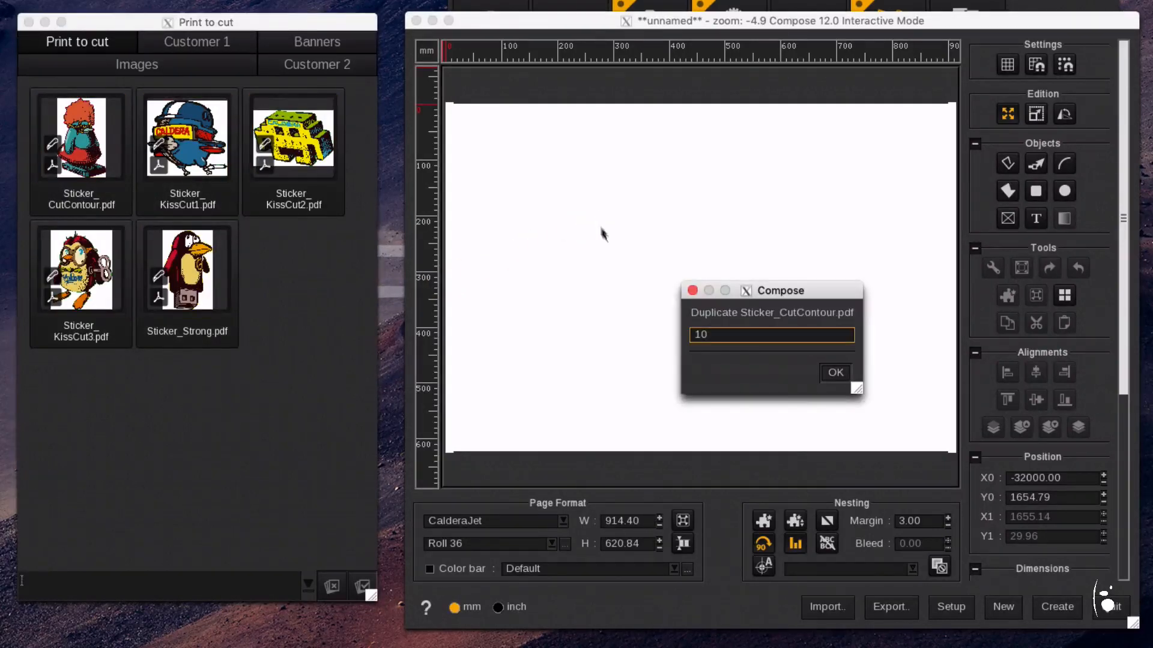
{"action": "left_click", "coordinate": [833, 373]}
{"action": "left_click", "coordinate": [828, 374]}
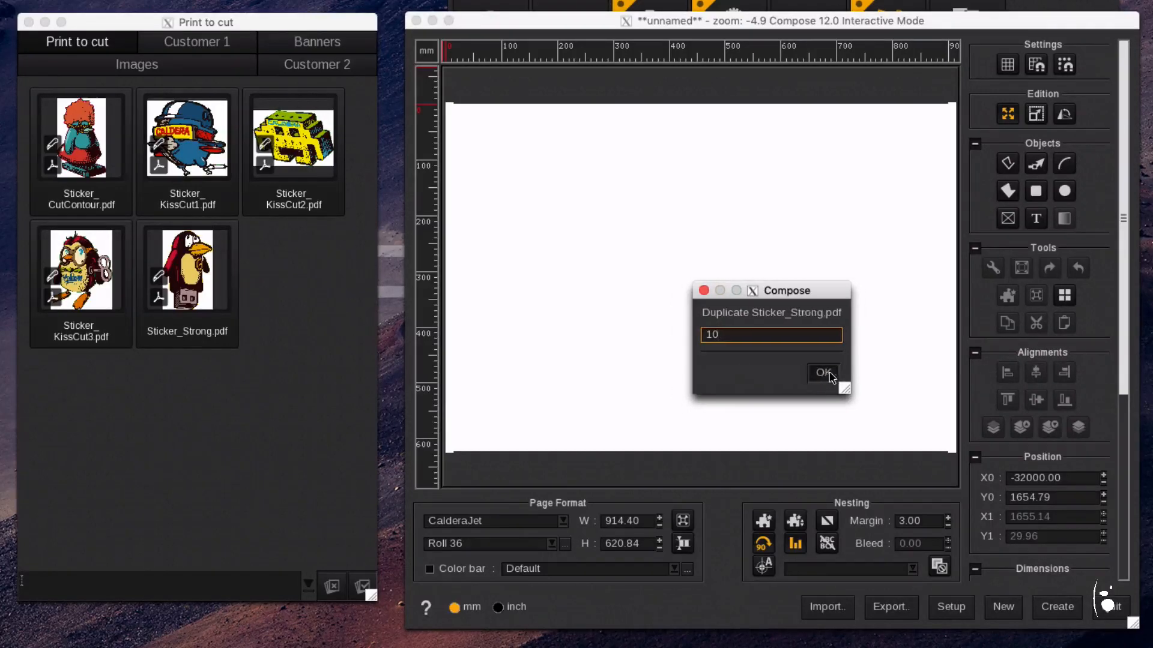
{"action": "left_click", "coordinate": [827, 374]}
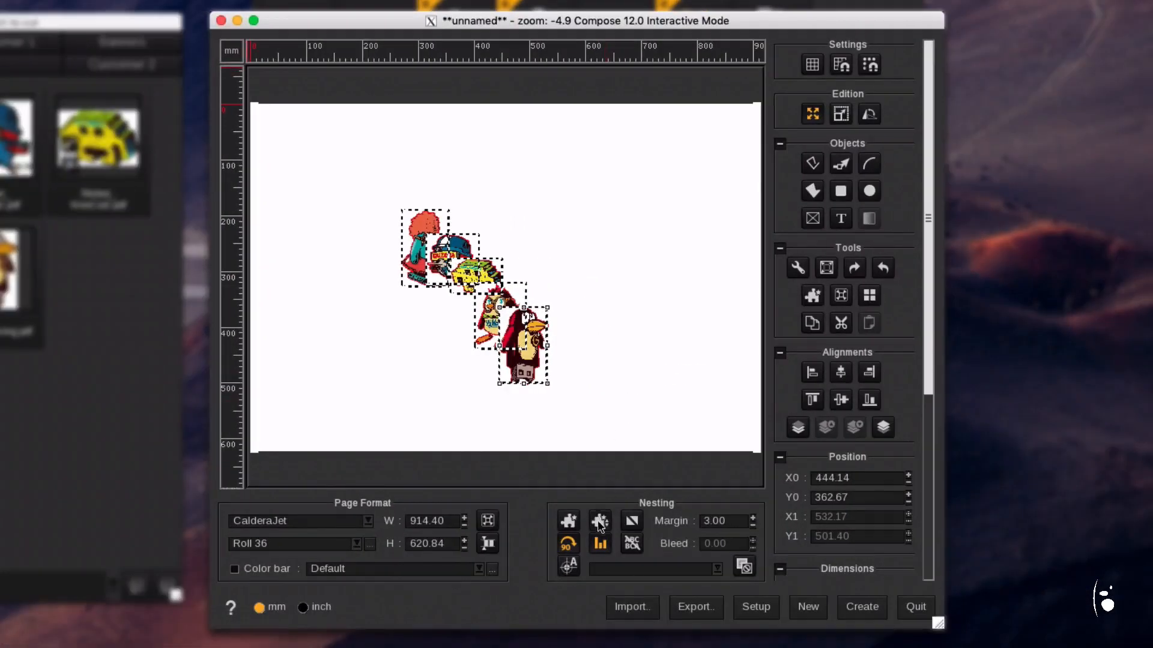
- Nest the stickers with the page height adjusted, and renest them by their contours to save media
{"action": "left_click", "coordinate": [599, 522]}
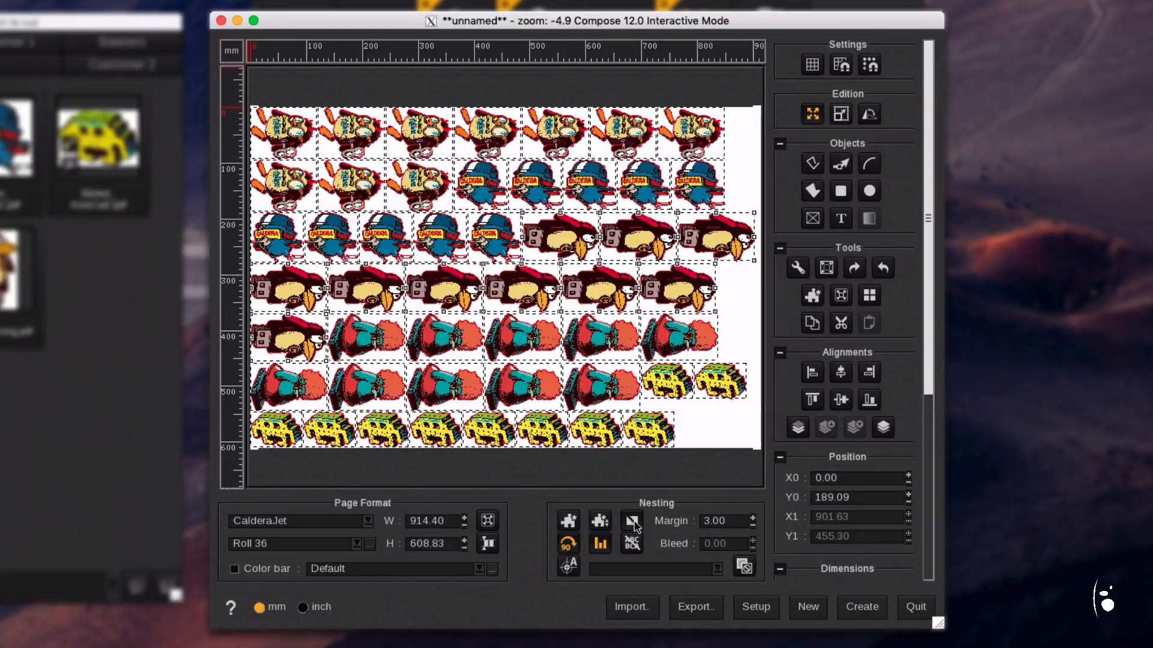
{"action": "left_click", "coordinate": [635, 523]}
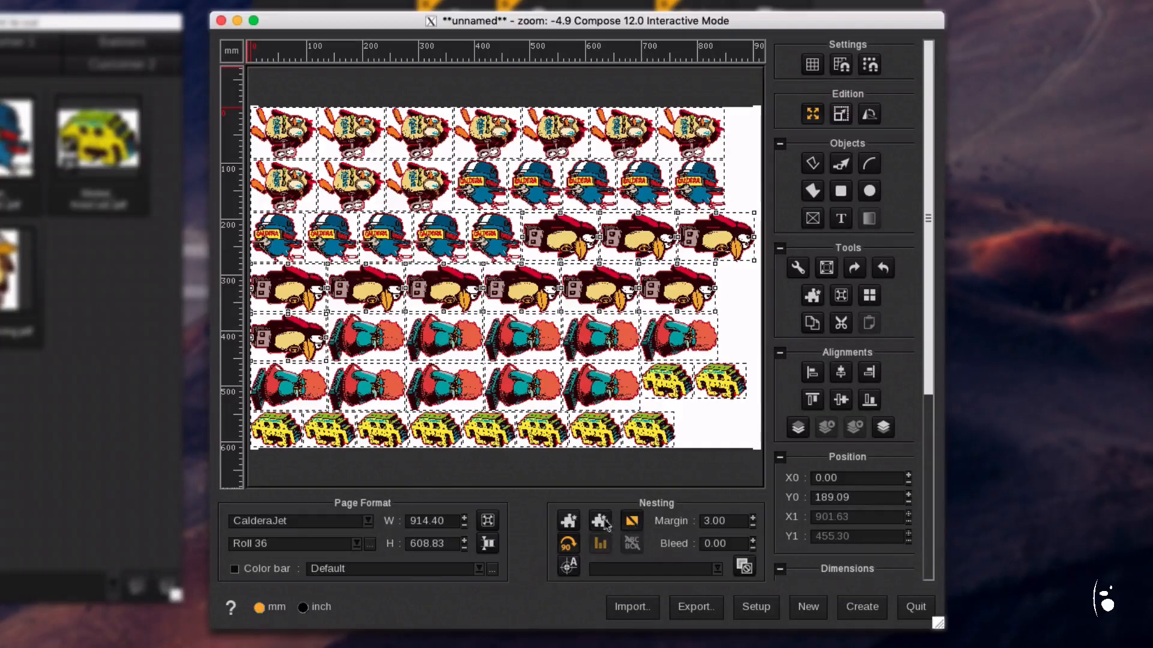
{"action": "left_click", "coordinate": [569, 523]}
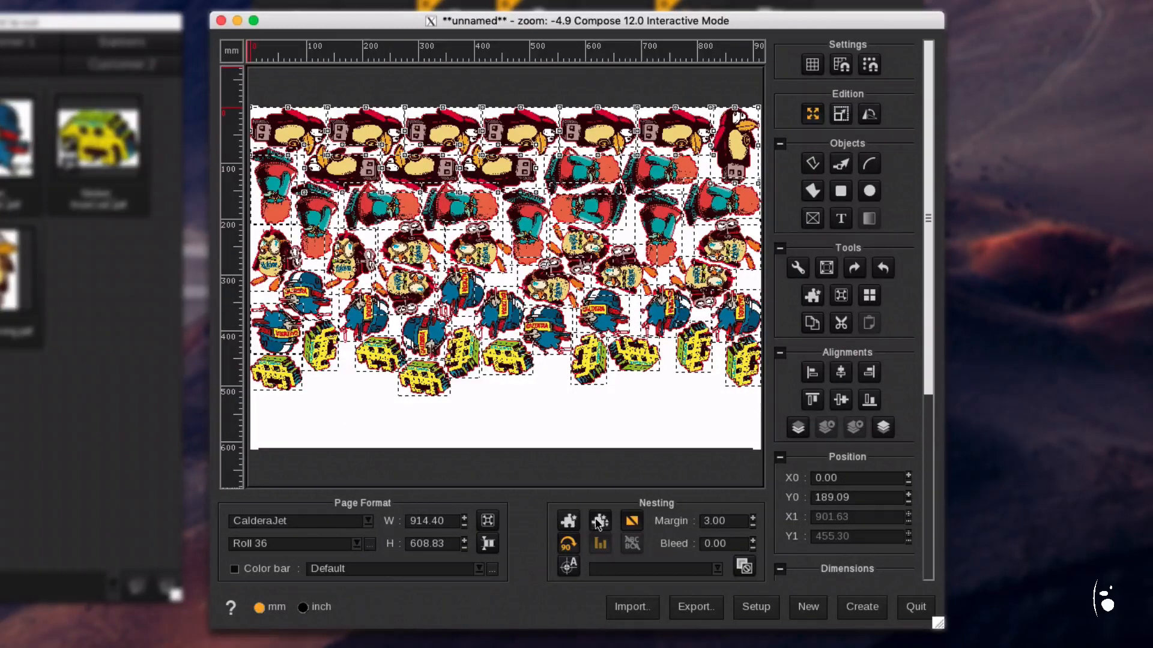
{"action": "left_click", "coordinate": [599, 523]}
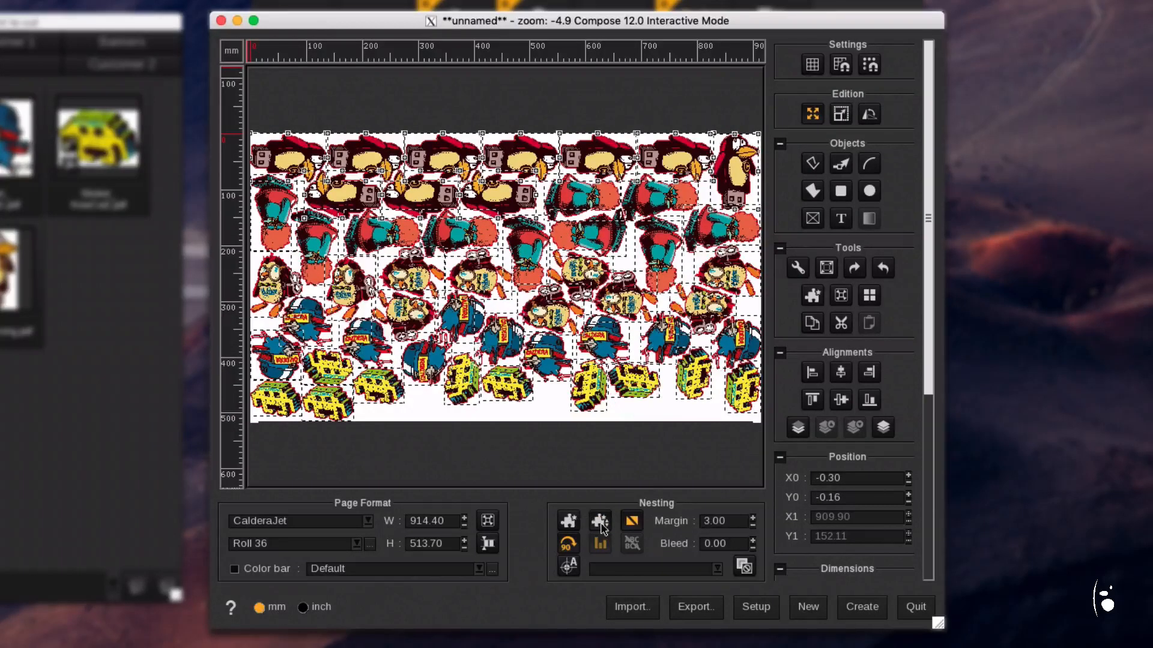
- Create a new composite document from the nested stickers with the Automatic tab option and quit Compose
{"action": "left_click", "coordinate": [866, 611]}
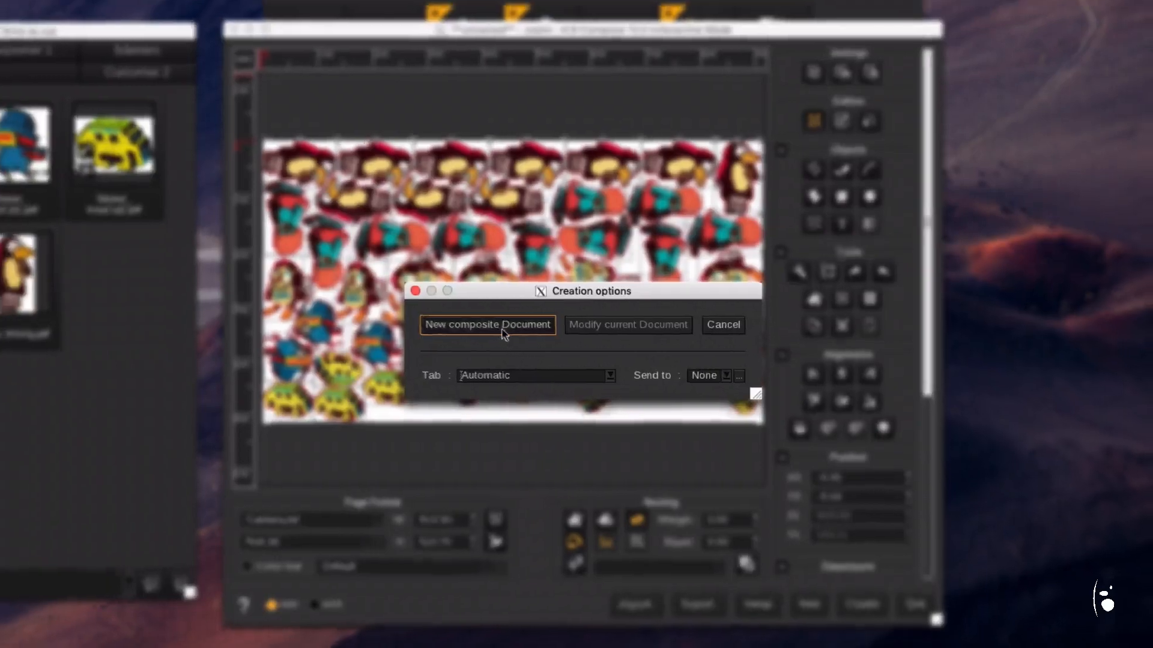
{"action": "left_click", "coordinate": [502, 332]}
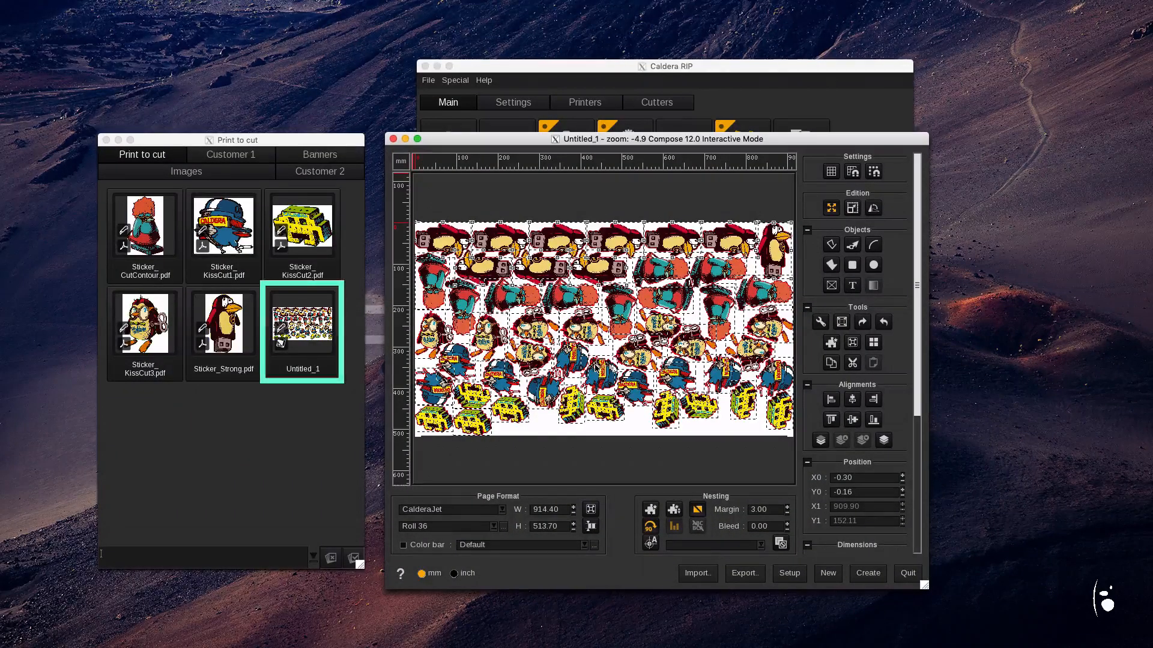
{"action": "left_click", "coordinate": [897, 572]}
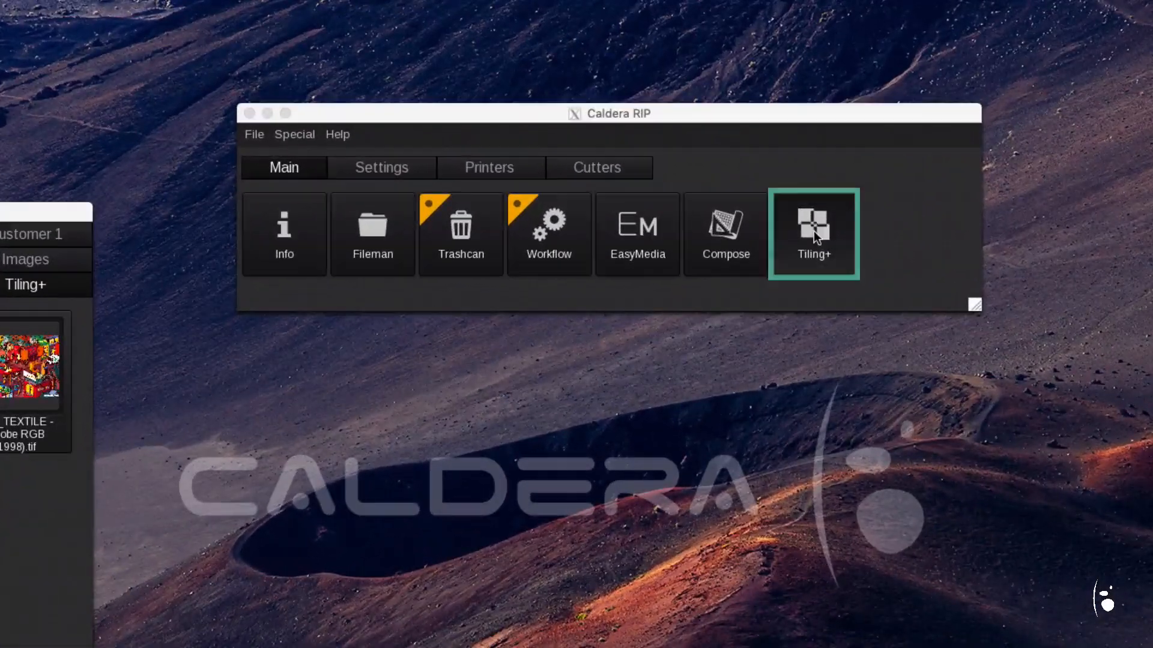
- Open Tiling+ and load the City_SUMMER - sRGB IEC61966-2.1.tif image onto the poster
{"action": "left_click", "coordinate": [815, 236]}
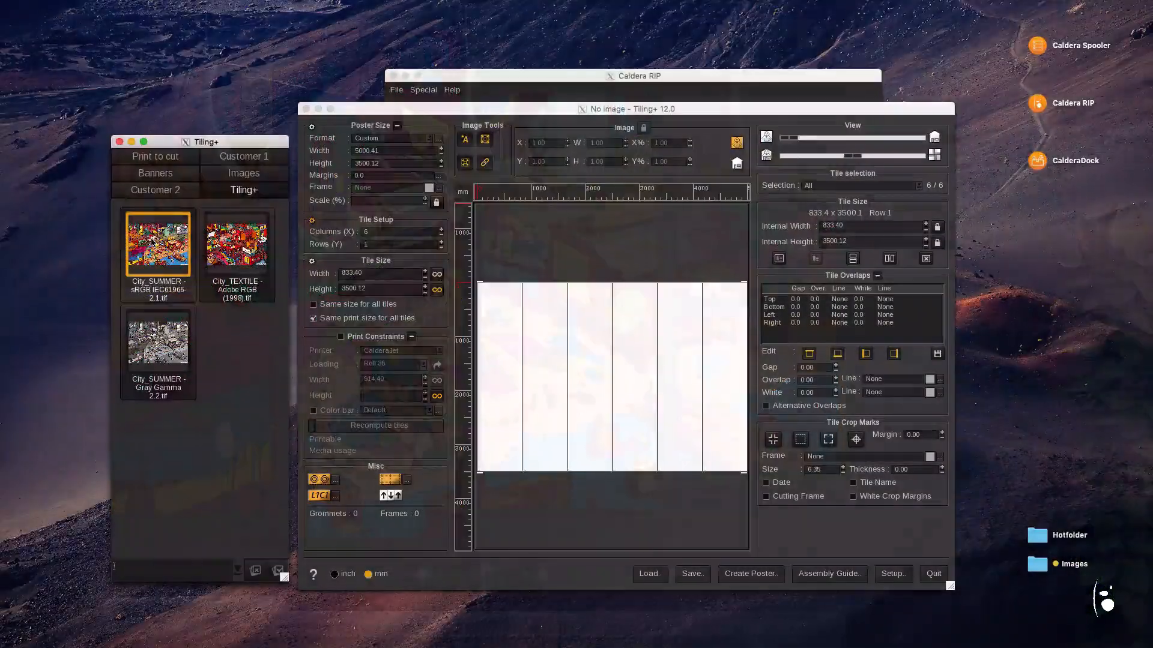
{"action": "left_click", "coordinate": [312, 311]}
{"action": "left_click_drag", "start_coordinate": [313, 310], "coordinate": [577, 359]}
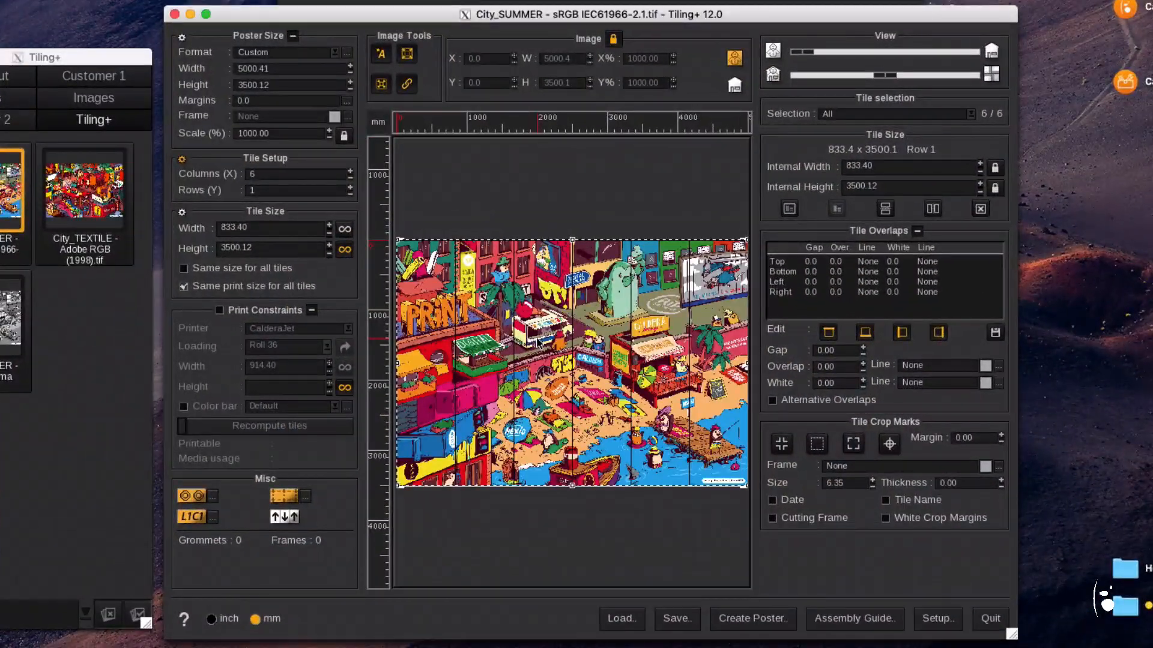
- Fade the image preview, enable the print constraints with the Roll 64 loading, and recompute the tiles
{"action": "left_click_drag", "start_coordinate": [893, 76], "coordinate": [951, 79]}
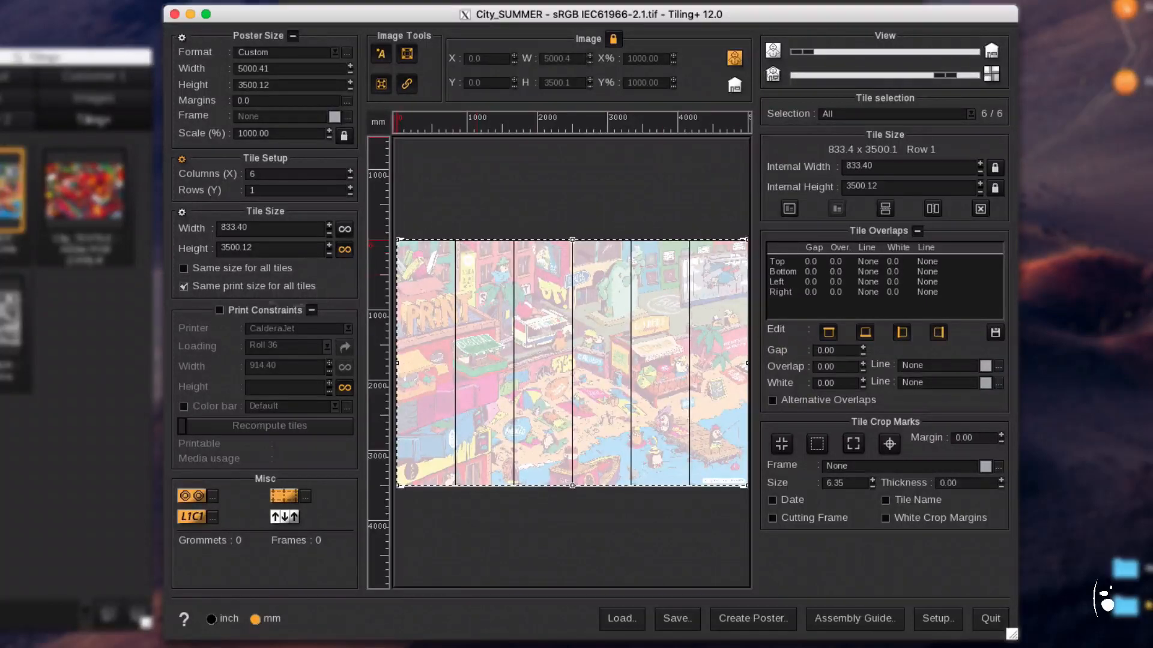
{"action": "left_click", "coordinate": [255, 312]}
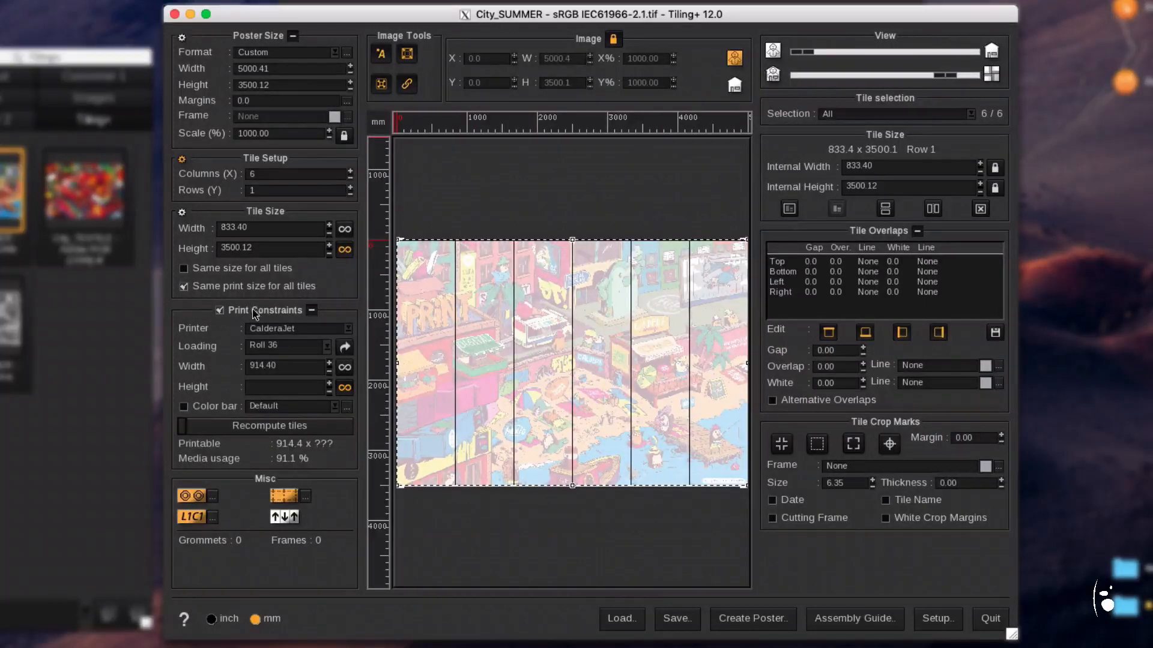
{"action": "left_click", "coordinate": [327, 347]}
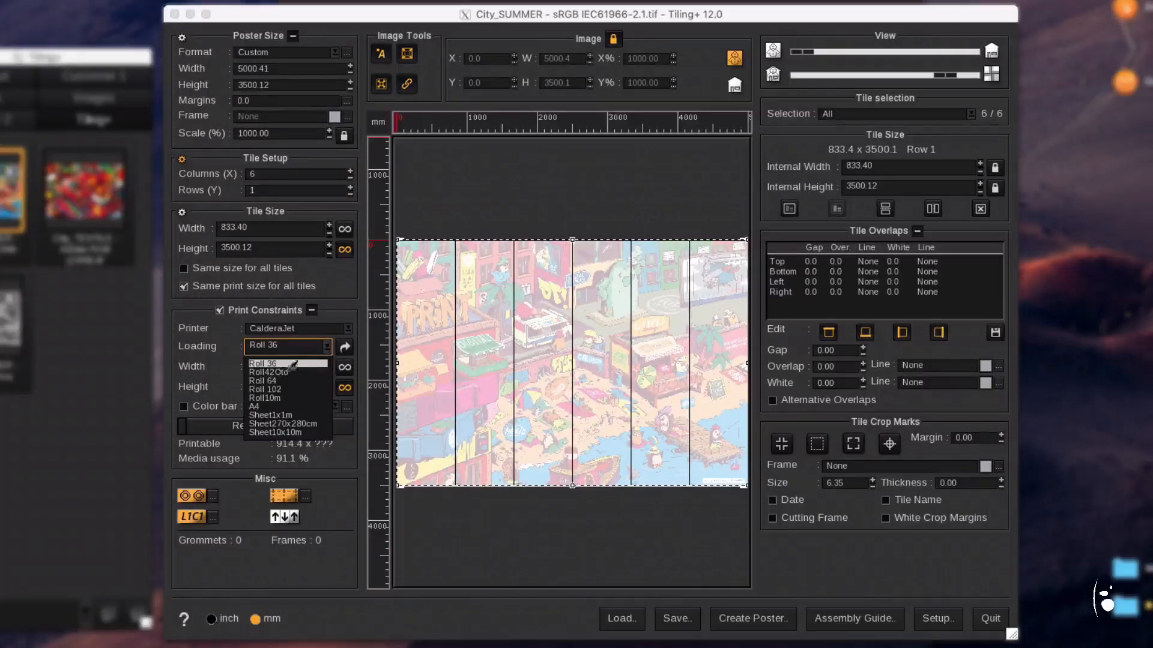
{"action": "left_click", "coordinate": [259, 382]}
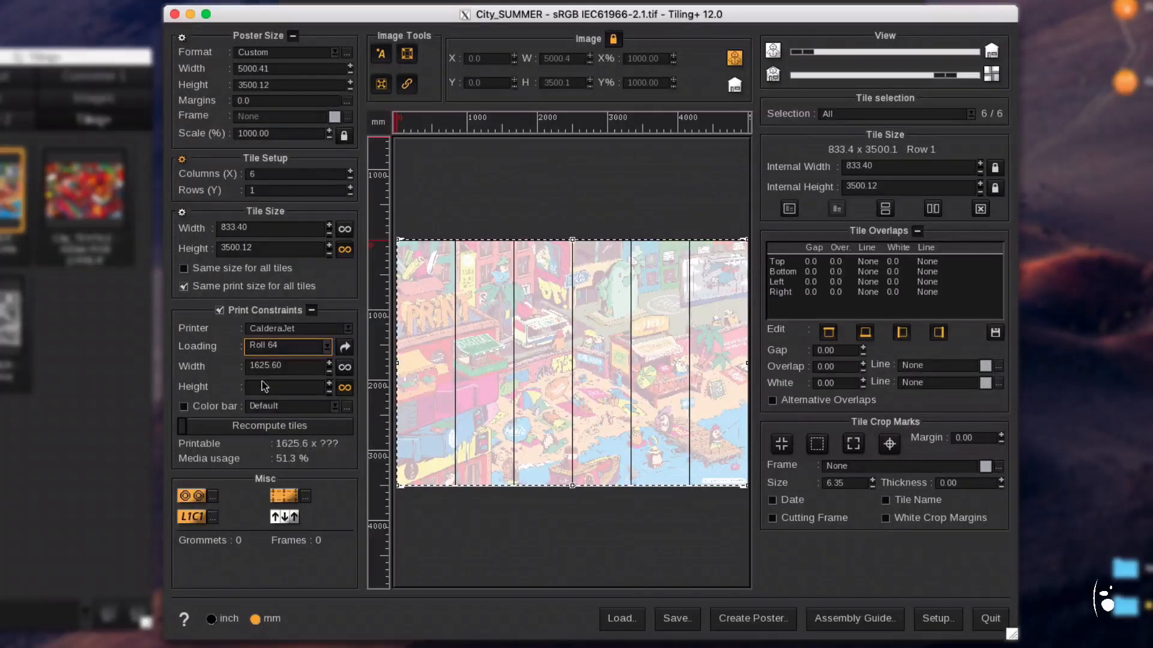
{"action": "left_click", "coordinate": [260, 426]}
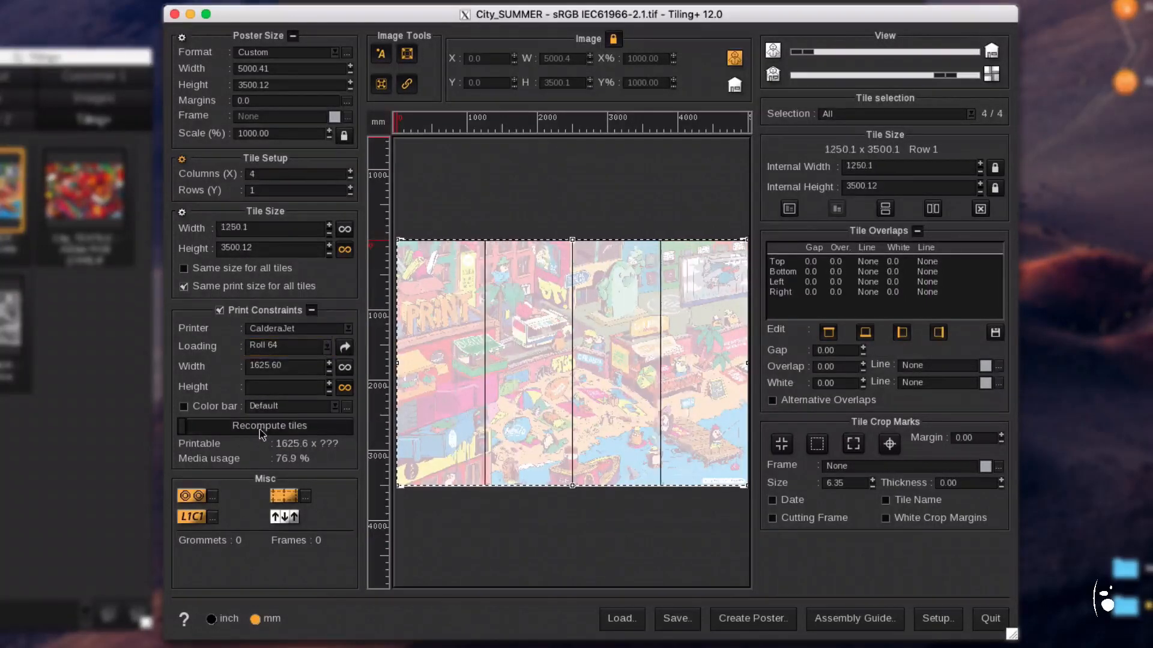
- Narrow the fourth tile column to about 1150 mm and add a horizontal division making the lower row about 2022 mm high
{"action": "left_click", "coordinate": [446, 404]}
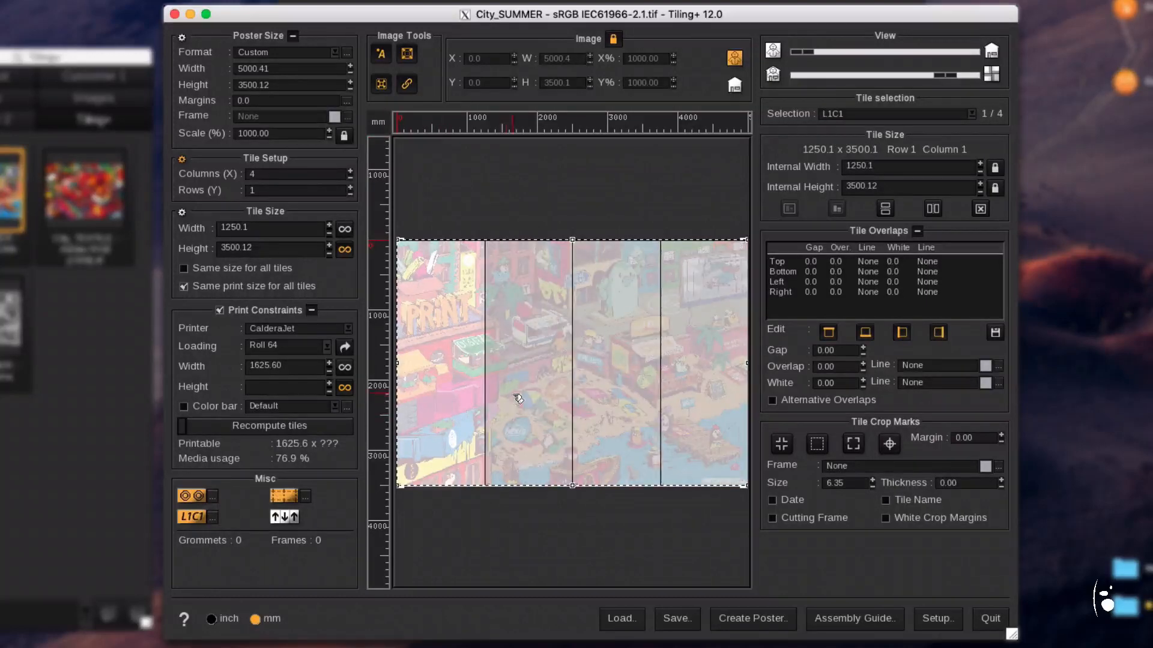
{"action": "left_click", "coordinate": [514, 399]}
{"action": "left_click", "coordinate": [605, 392]}
{"action": "left_click", "coordinate": [694, 383]}
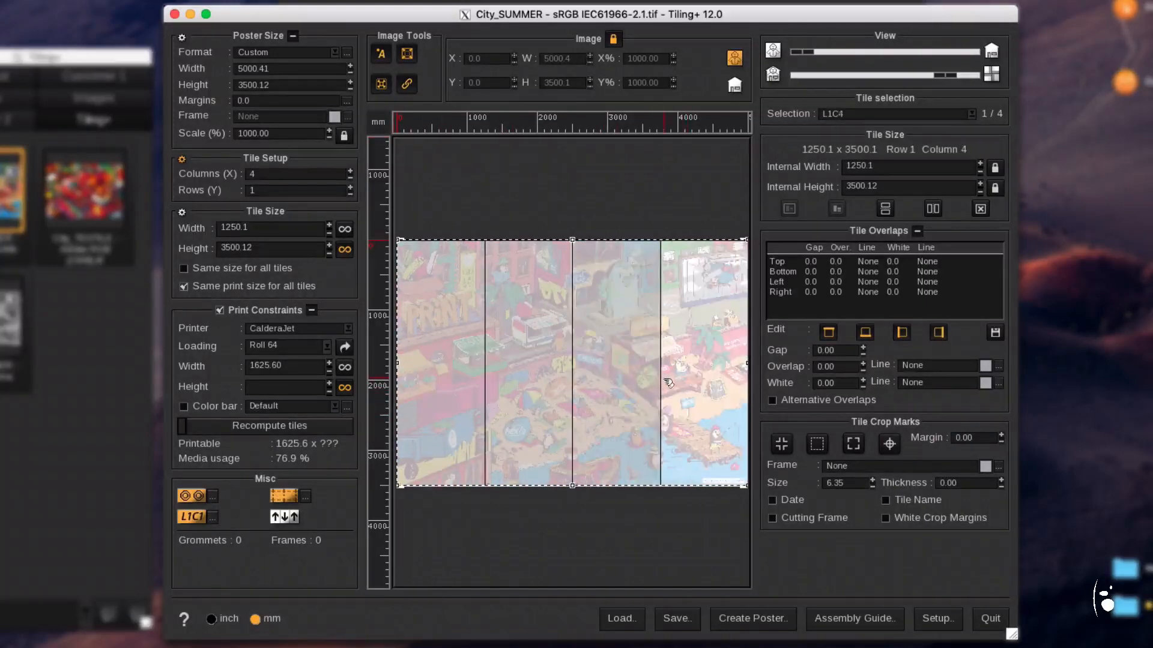
{"action": "mouse_move", "coordinate": [668, 381]}
{"action": "left_mouse_down"}
{"action": "mouse_move", "coordinate": [633, 378]}
{"action": "mouse_move", "coordinate": [677, 382]}
{"action": "mouse_move", "coordinate": [665, 383]}
{"action": "left_mouse_up"}
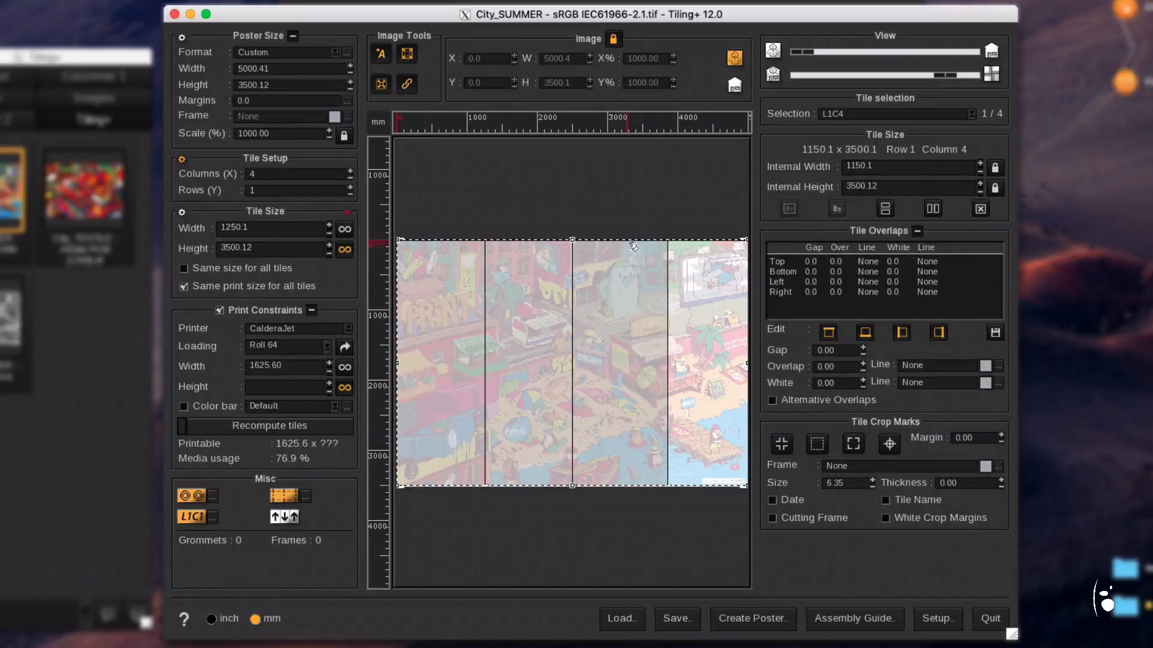
{"action": "left_click_drag", "start_coordinate": [634, 247], "coordinate": [645, 344]}
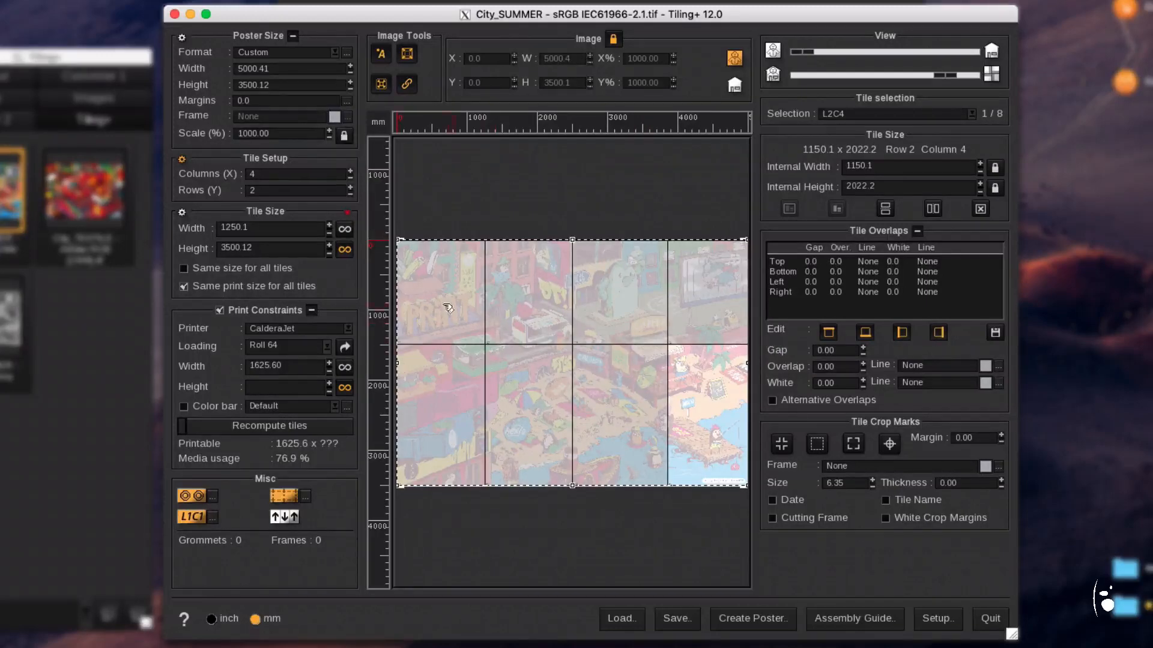
- Merge the two tiles of column 1 into one and split tile L1C2 into two stacked tiles
{"action": "left_click", "coordinate": [447, 308]}
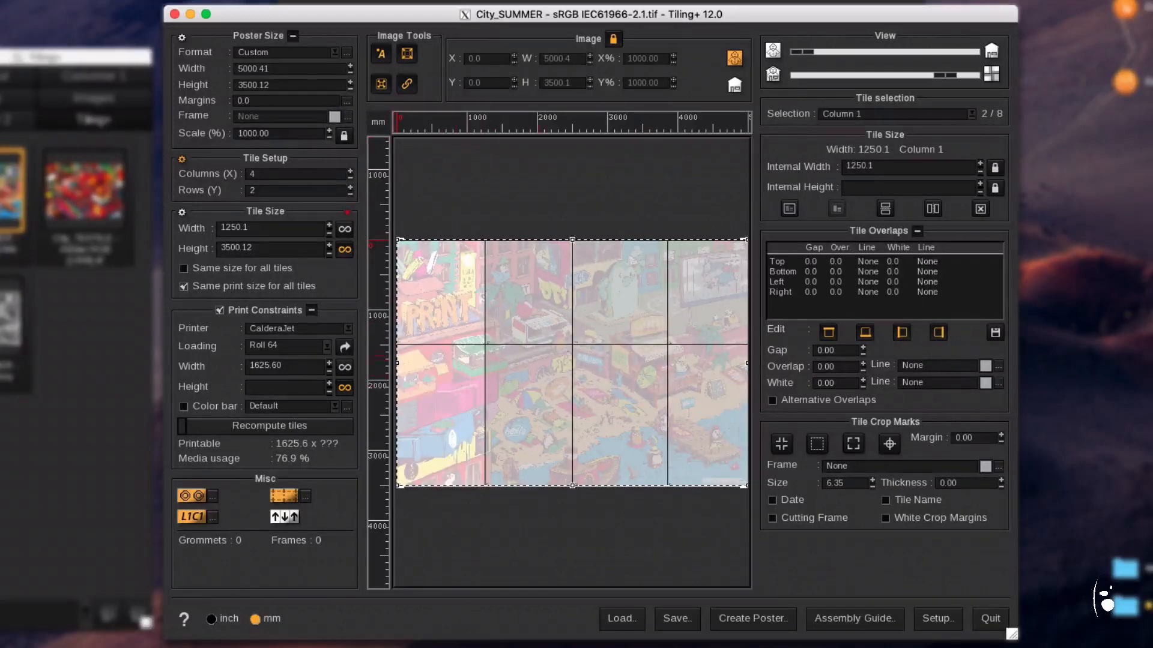
{"action": "left_click", "coordinate": [789, 209]}
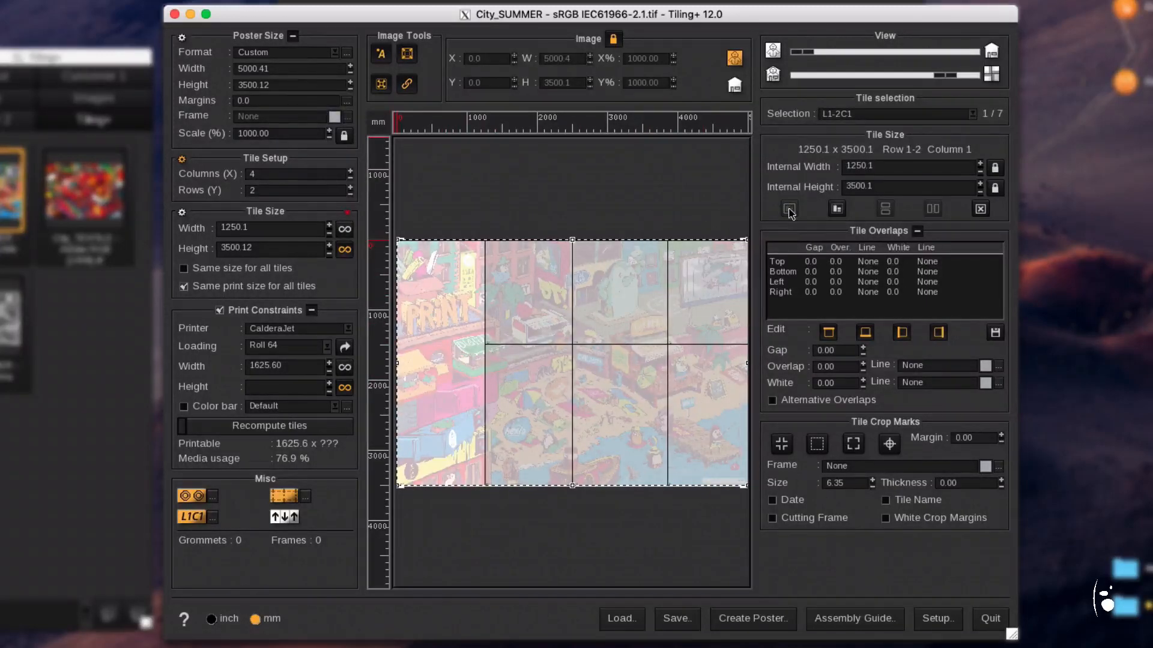
{"action": "left_click", "coordinate": [537, 292]}
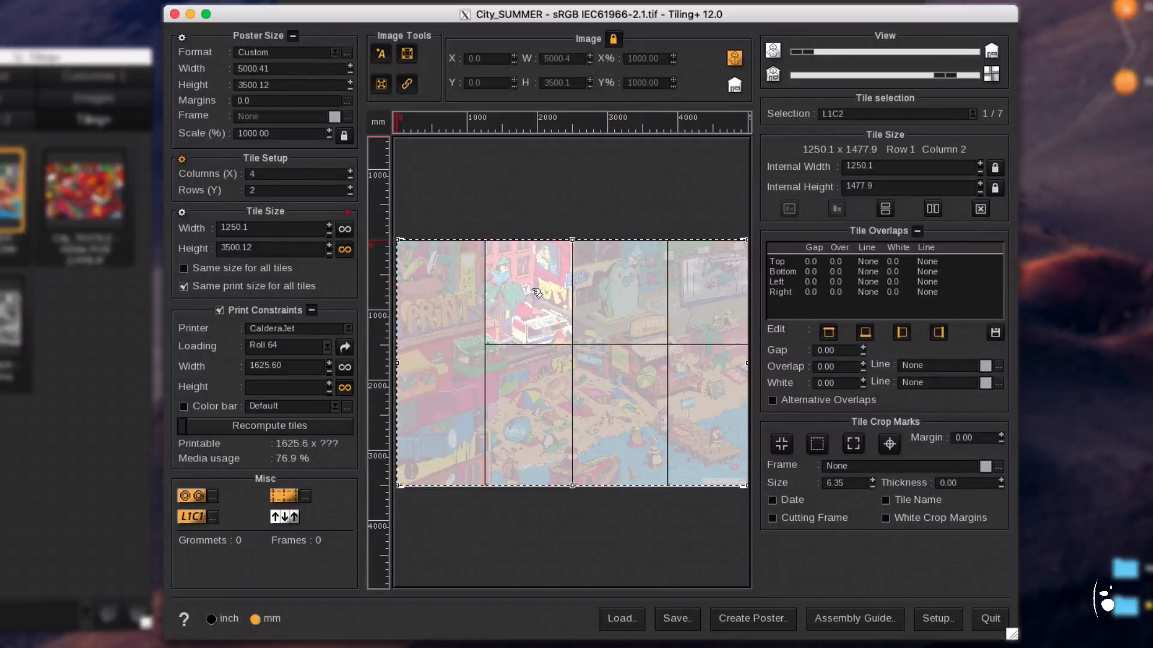
{"action": "left_click", "coordinate": [885, 209]}
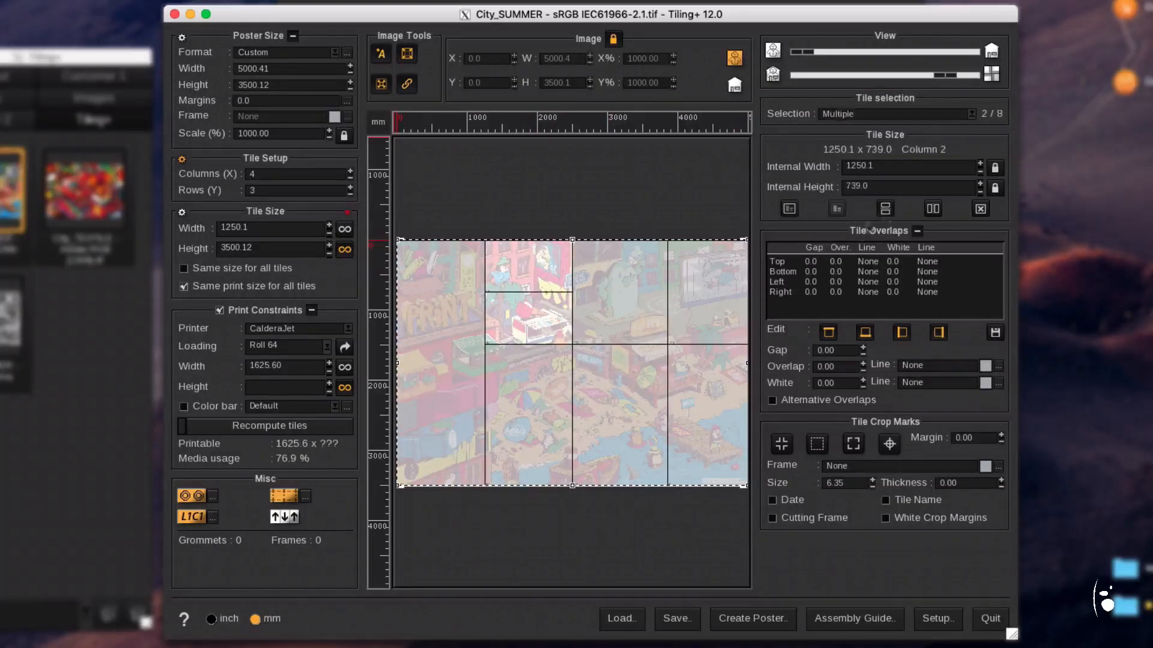
- Split tile L3C2 into two side-by-side tiles and disable the upper-right tile L1-2C5
{"action": "left_click", "coordinate": [538, 396]}
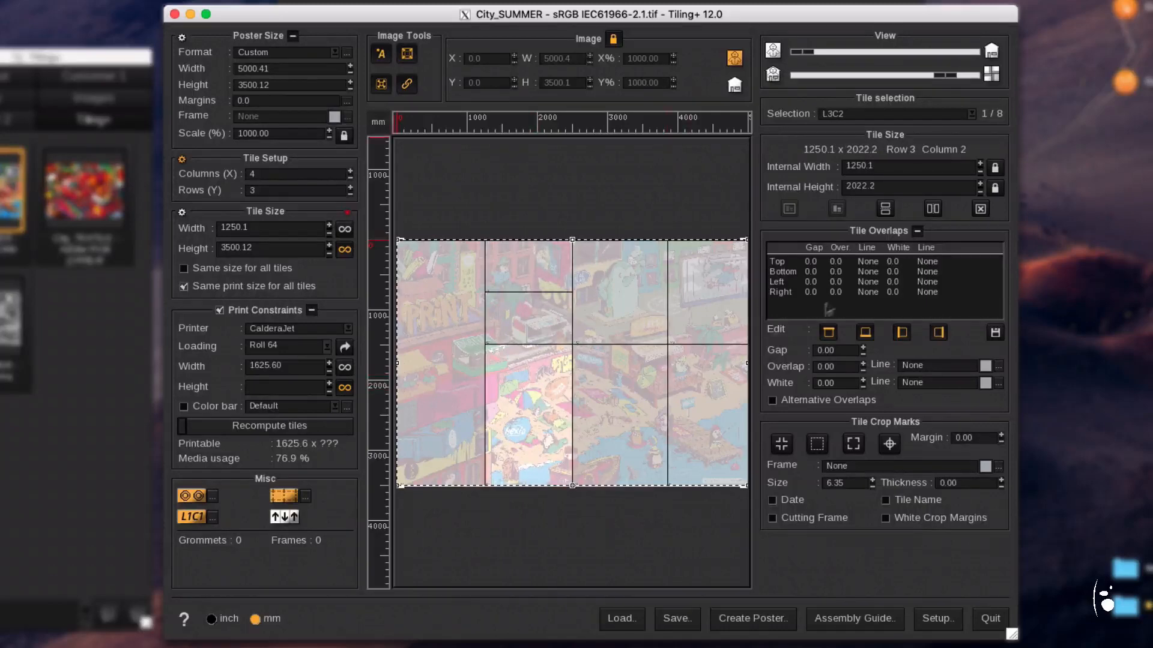
{"action": "left_click", "coordinate": [932, 208]}
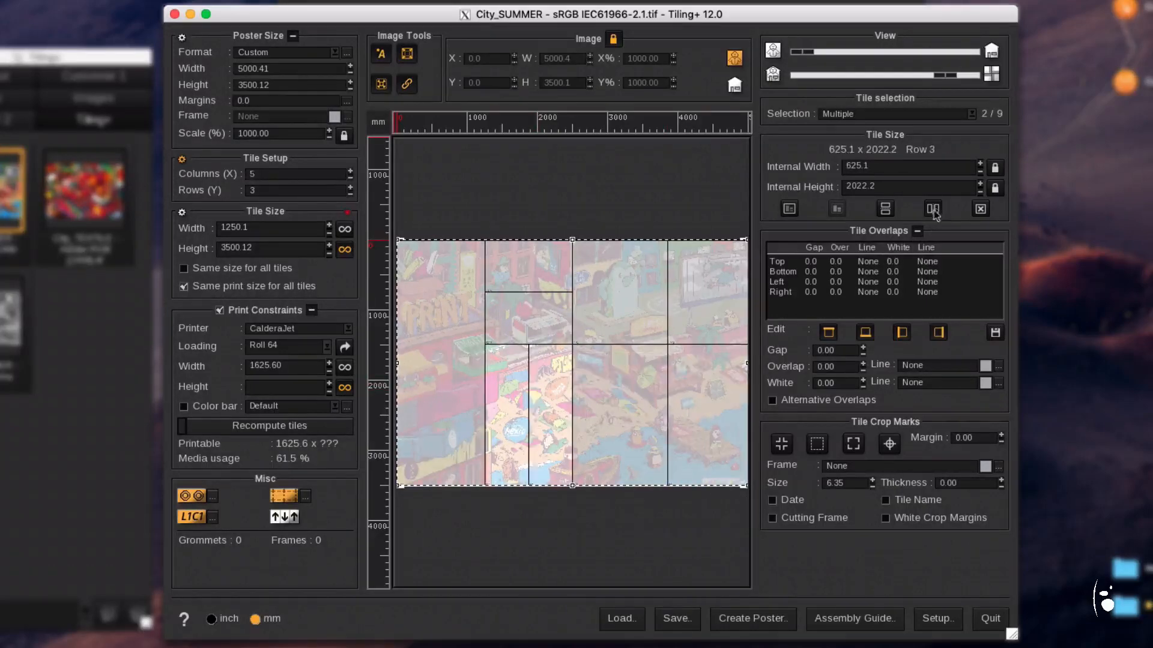
{"action": "left_click", "coordinate": [727, 288]}
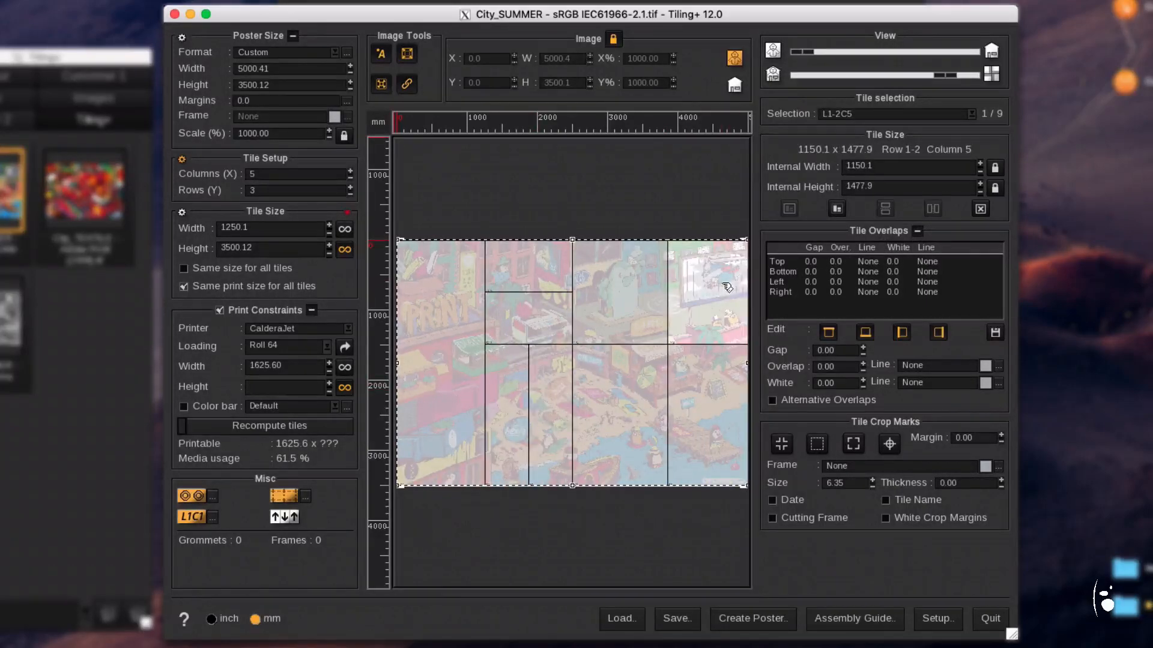
{"action": "left_click", "coordinate": [979, 212]}
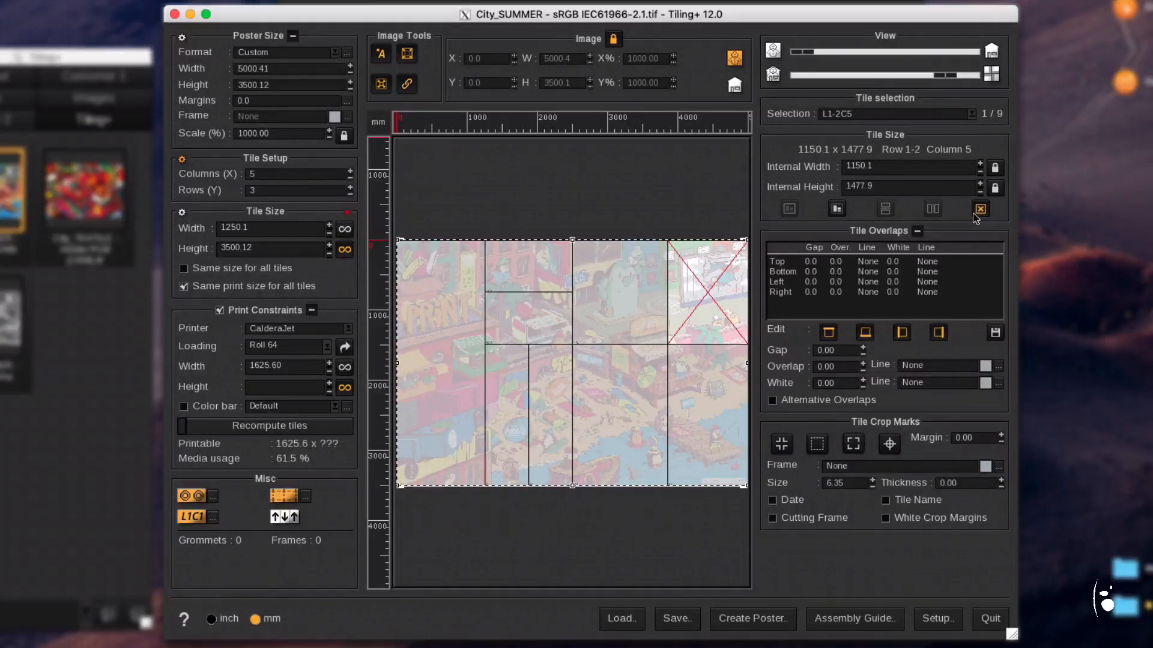
- Give all tiles in the columns before the last one a 40 mm overlap on their right edge only, and inspect it up close
{"action": "left_click_drag", "start_coordinate": [424, 198], "coordinate": [634, 539]}
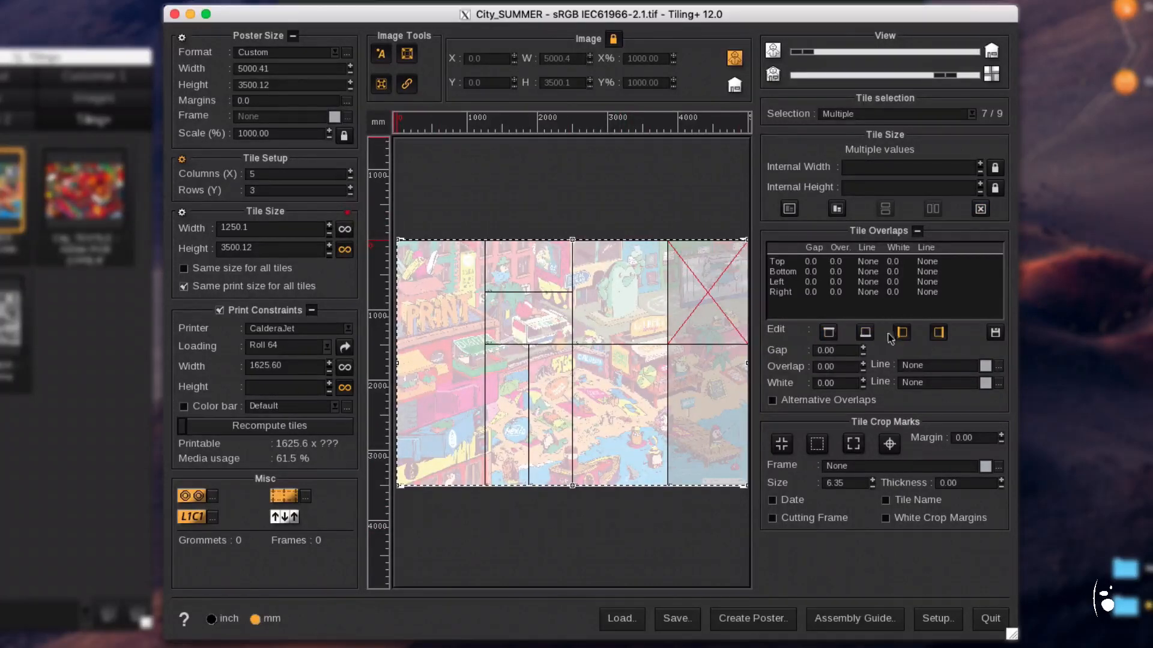
{"action": "left_click", "coordinate": [900, 335]}
{"action": "left_click", "coordinate": [845, 367]}
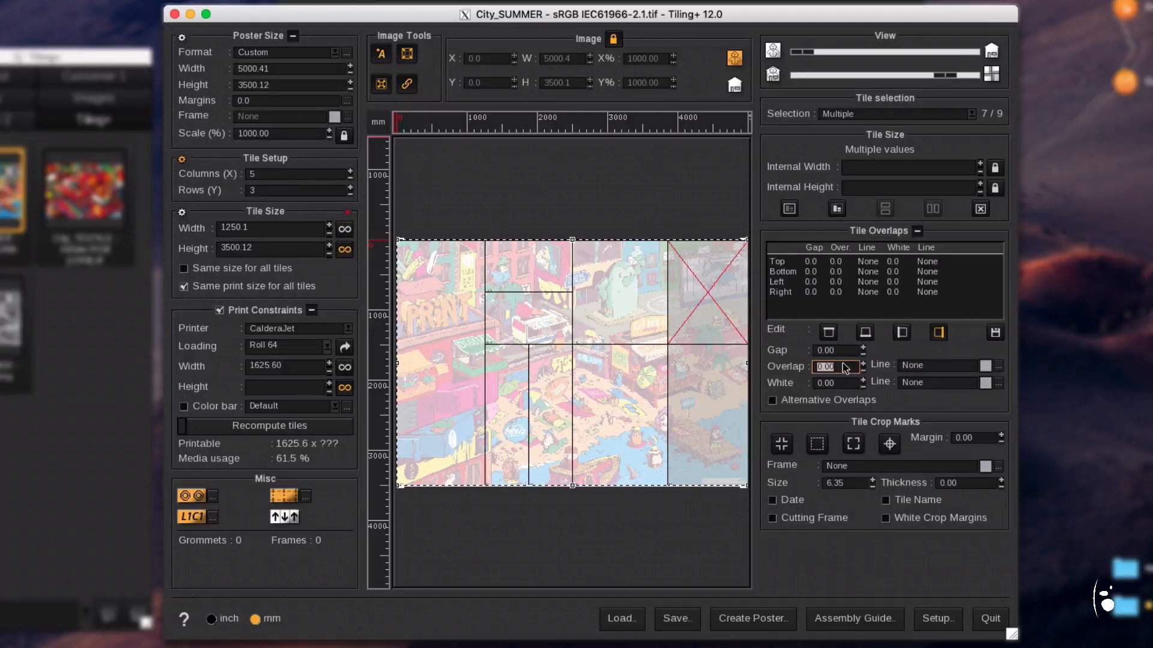
{"action": "type", "text": "40"}
{"action": "key", "text": "Return"}
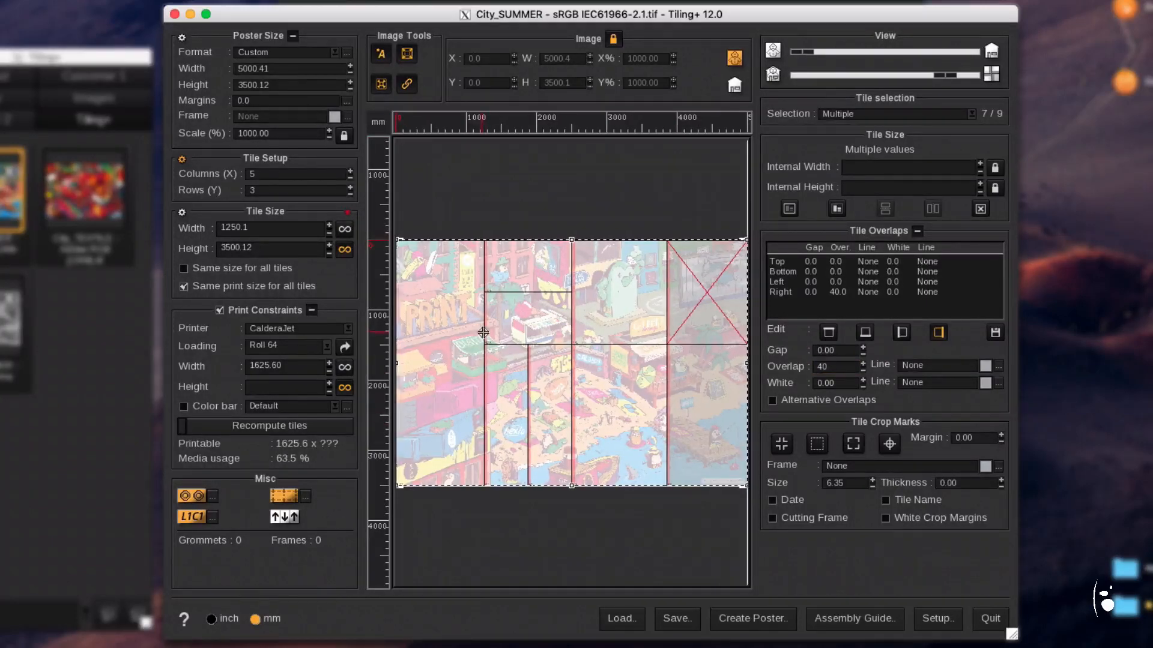
{"action": "left_click", "coordinate": [480, 349]}
{"action": "scroll", "coordinate": [485, 348], "scroll_direction": "up", "scroll_amount": 8}
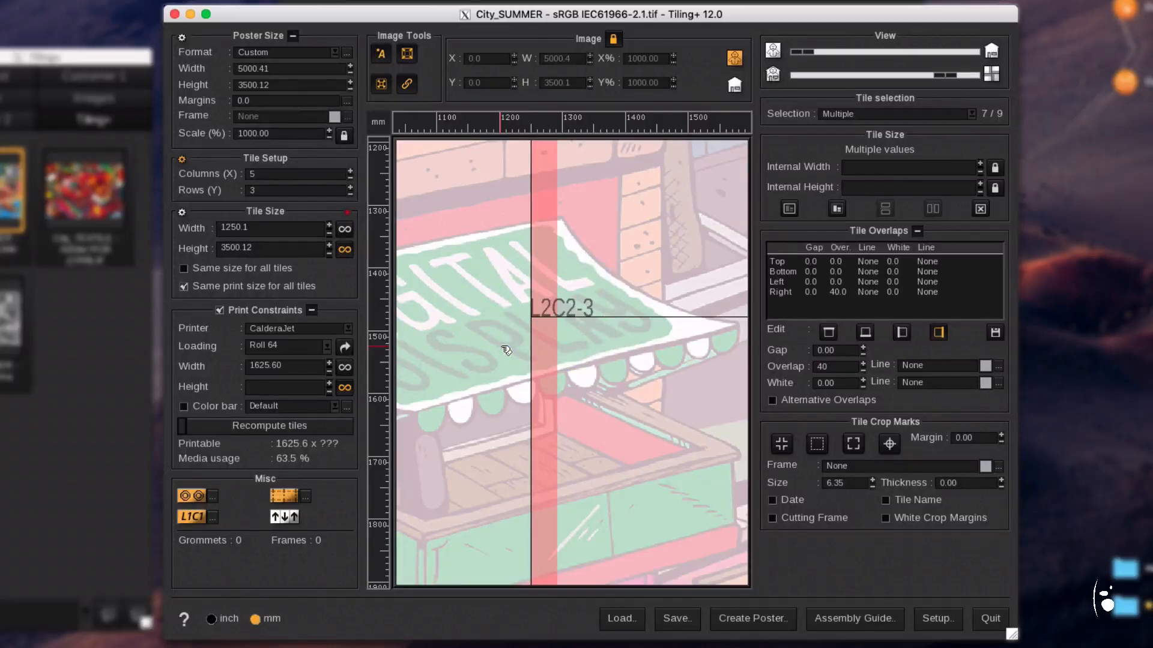
- Save the tile layout as "tiling template" in the Images folder
{"action": "left_click", "coordinate": [673, 622]}
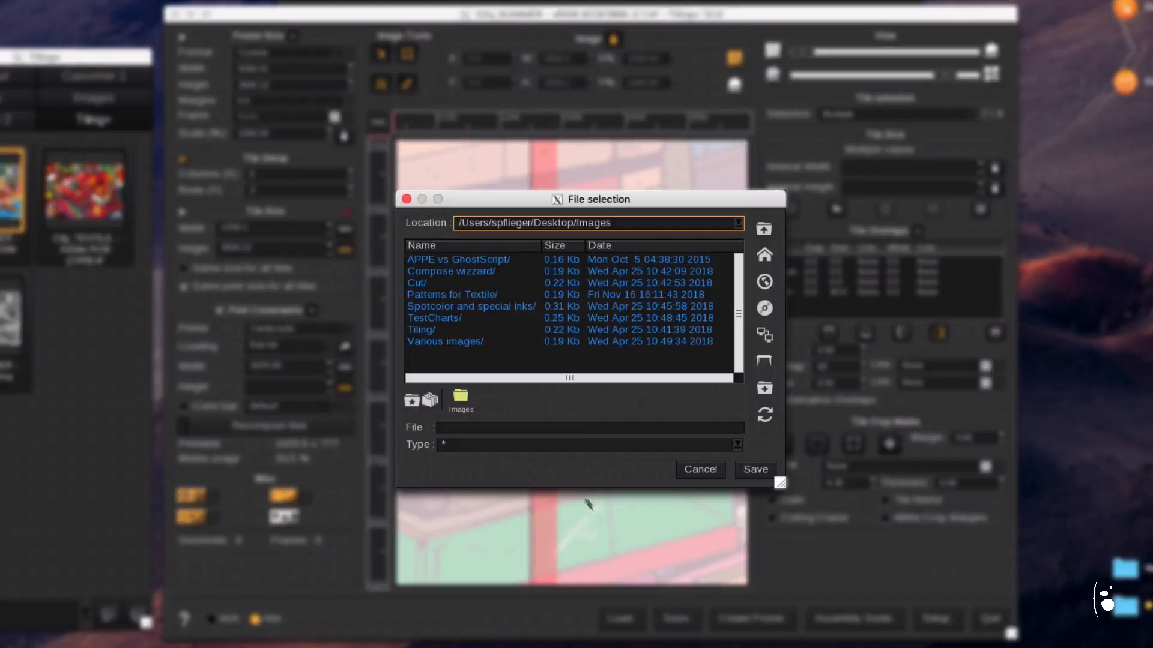
{"action": "left_click", "coordinate": [474, 428]}
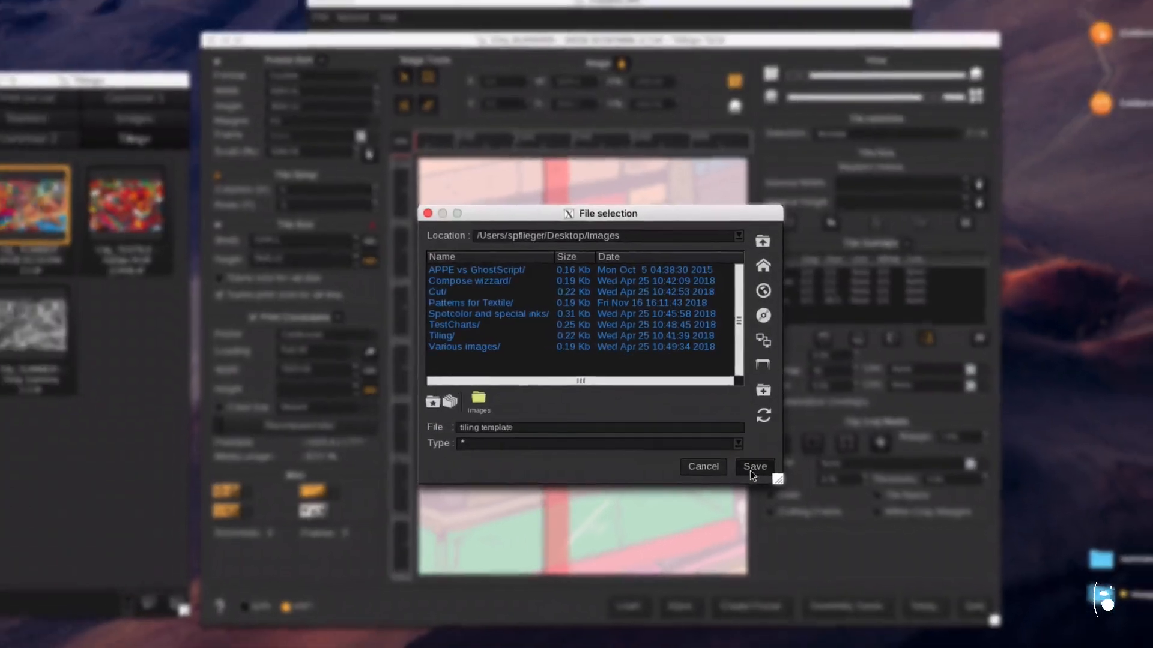
{"action": "left_click", "coordinate": [754, 472]}
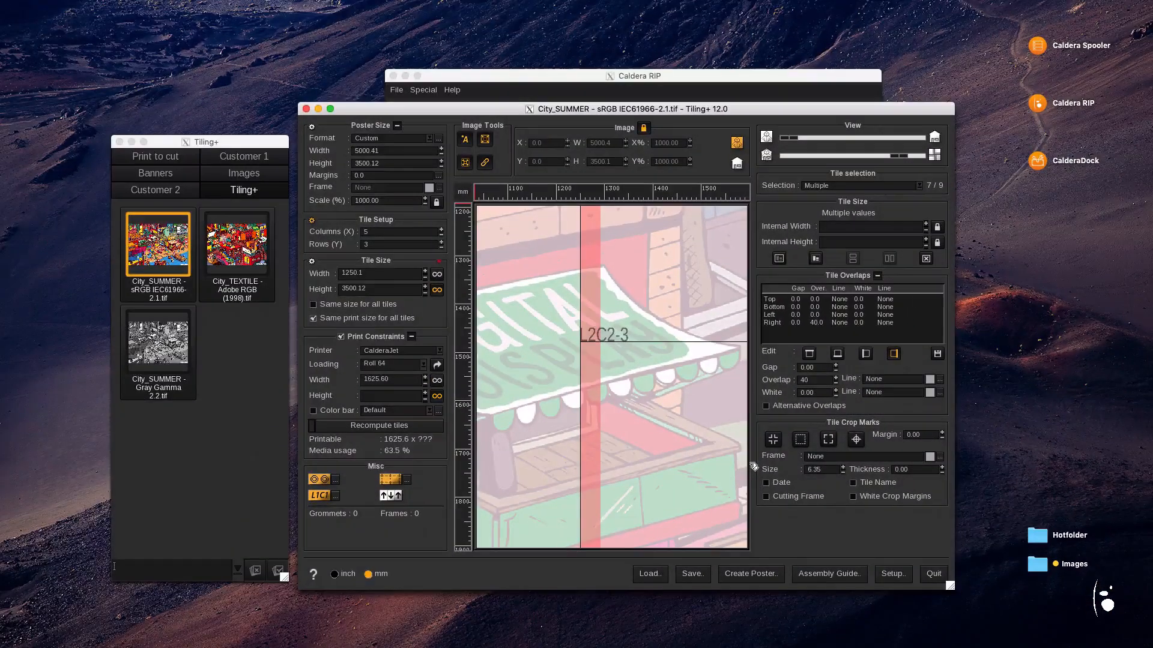
- Open assembly guide.pdf from the desktop Images folder, review its tile pages, and close the guide and the folder
{"action": "double_click", "coordinate": [1040, 564]}
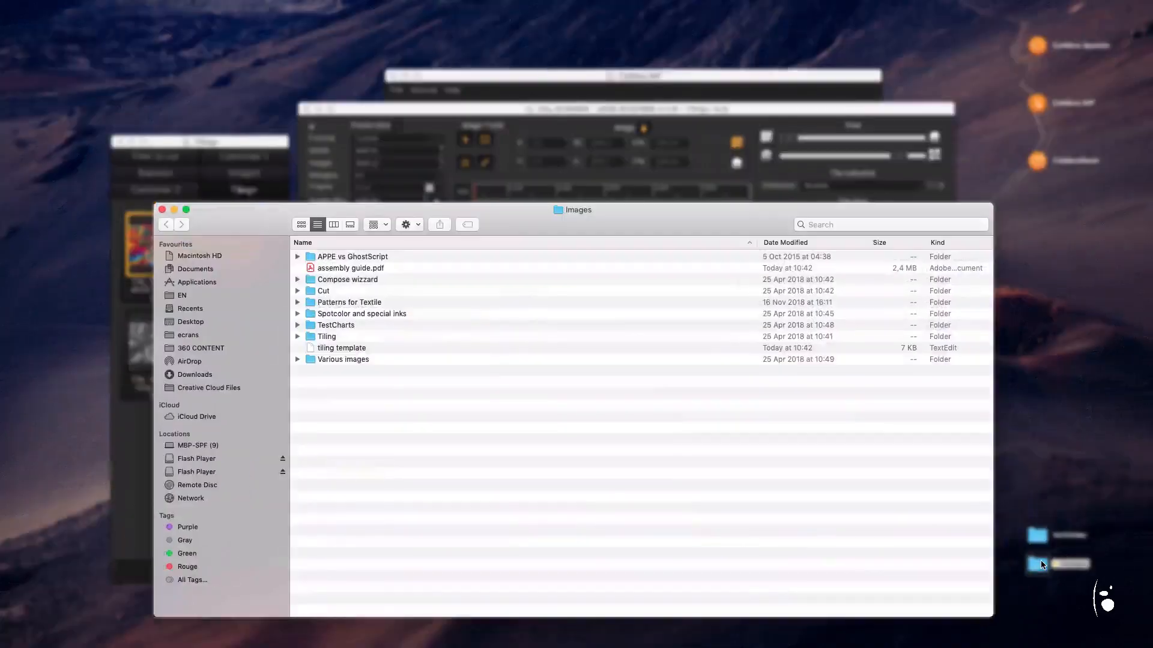
{"action": "double_click", "coordinate": [371, 271]}
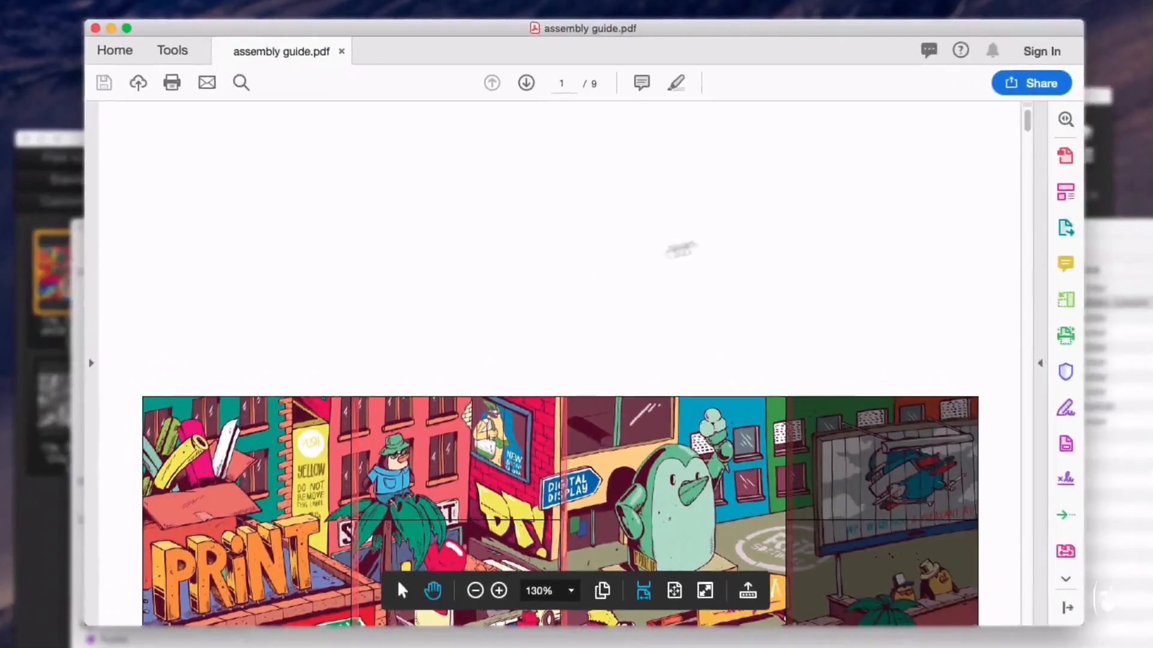
{"action": "left_click_drag", "start_coordinate": [1027, 121], "coordinate": [978, 380]}
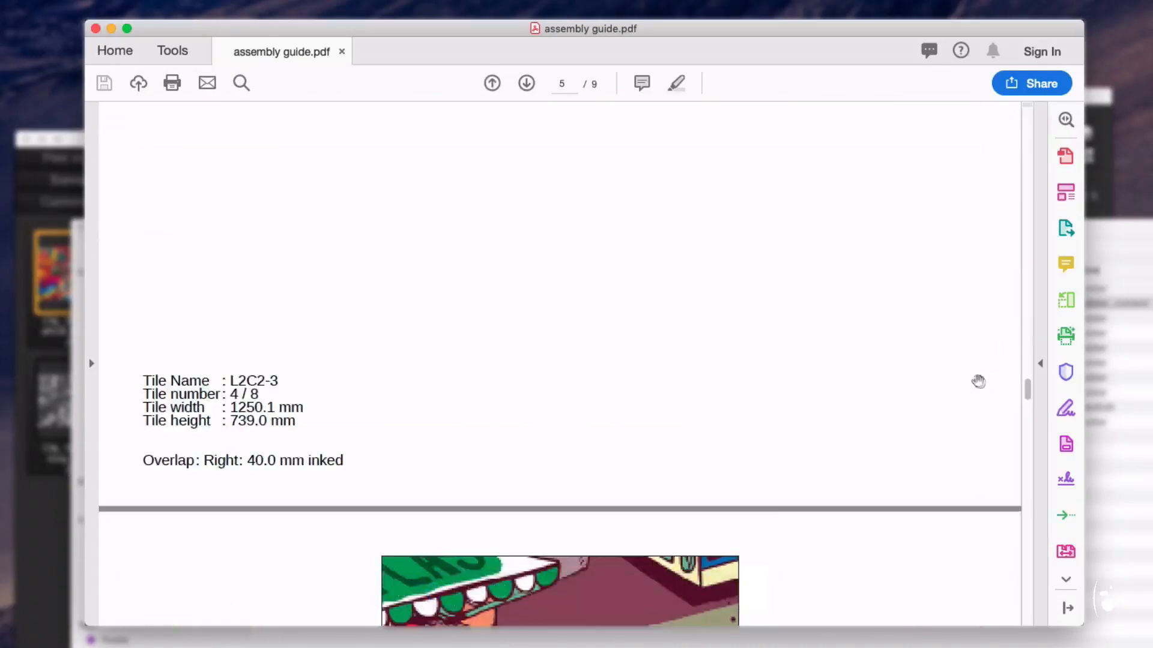
{"action": "left_click", "coordinate": [95, 29]}
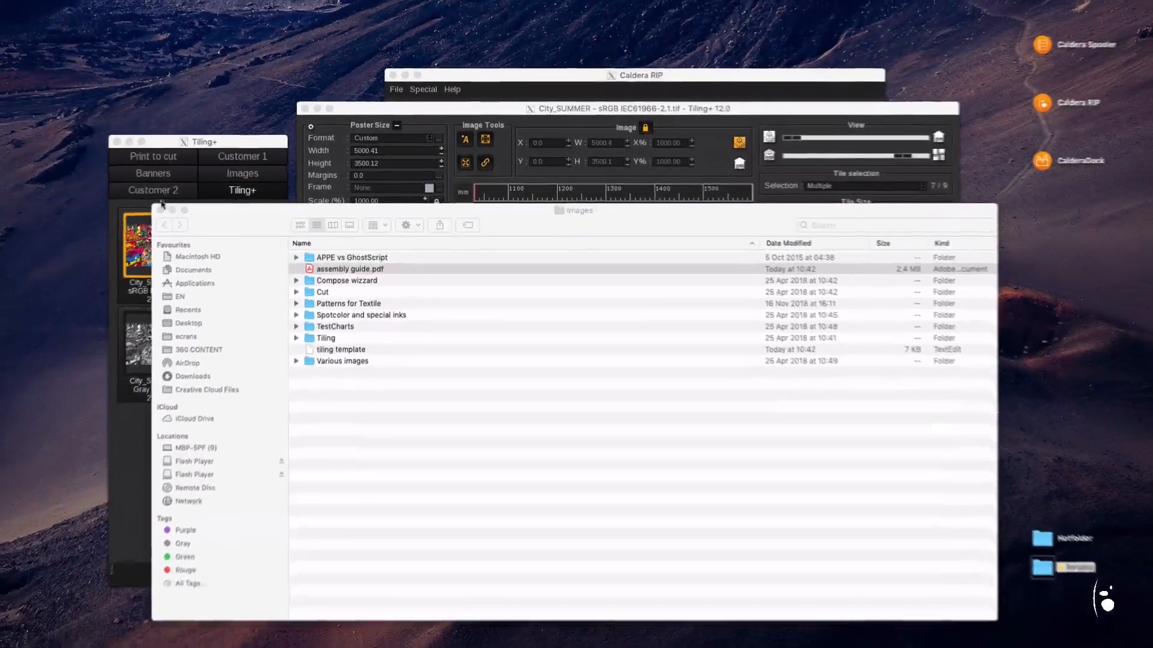
{"action": "left_click", "coordinate": [160, 210]}
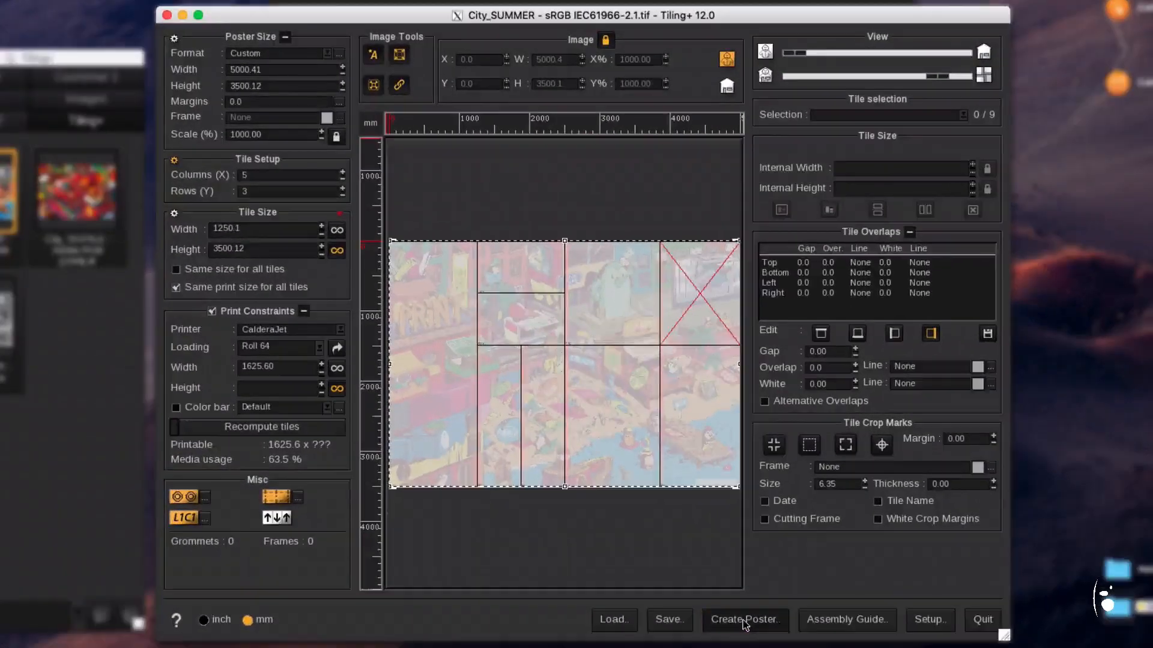
- Create a new poster from all tiles, then expand it in the image bar to view its individual tiles and collapse it
{"action": "left_click", "coordinate": [751, 574]}
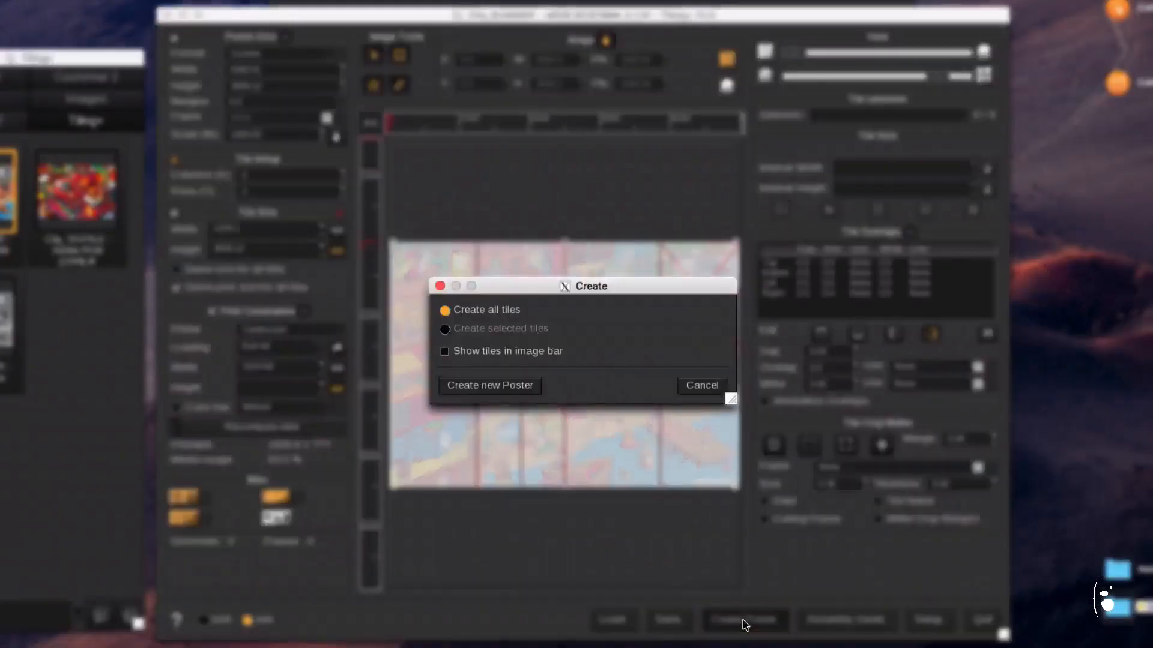
{"action": "left_click", "coordinate": [514, 384]}
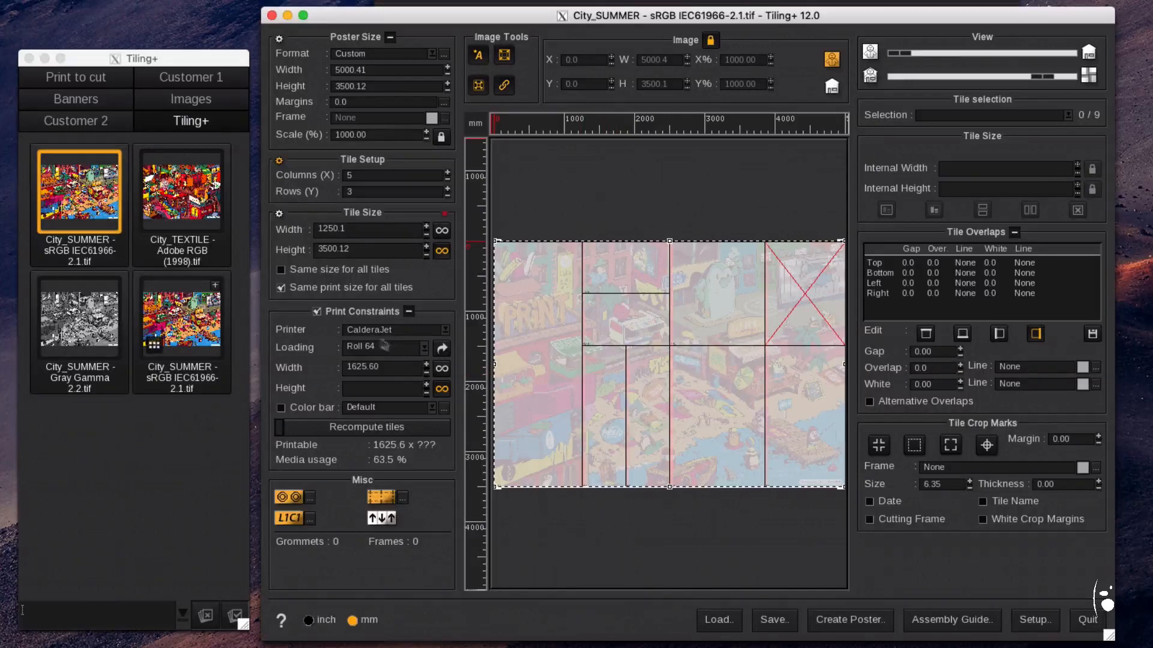
{"action": "left_click", "coordinate": [198, 311]}
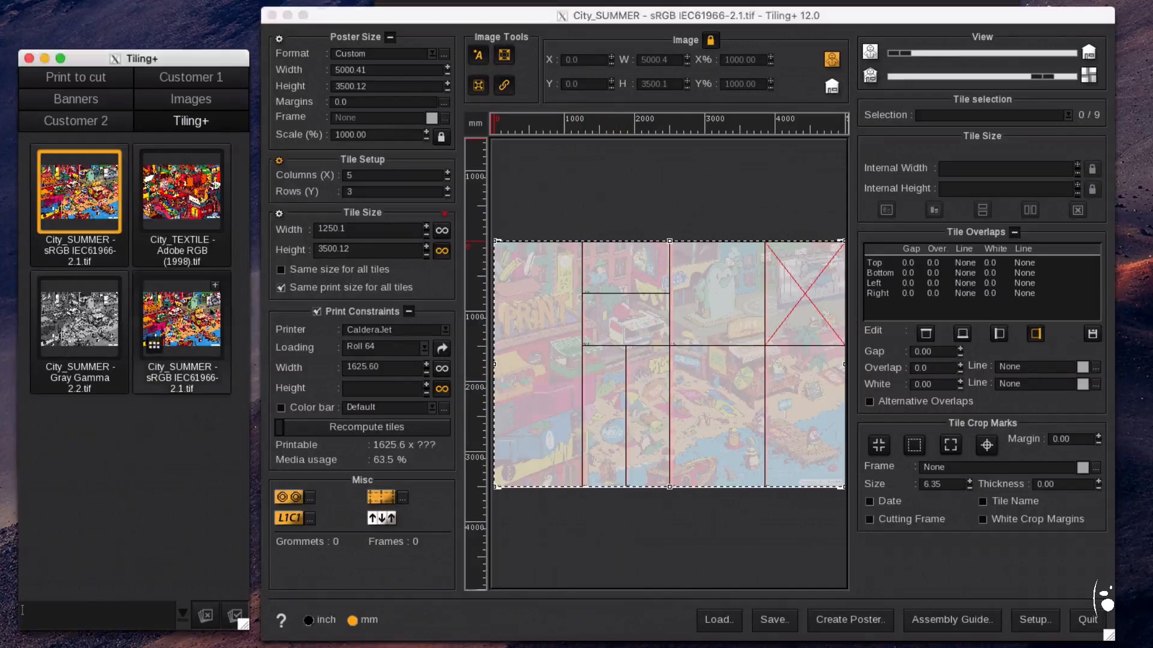
{"action": "left_click", "coordinate": [215, 290]}
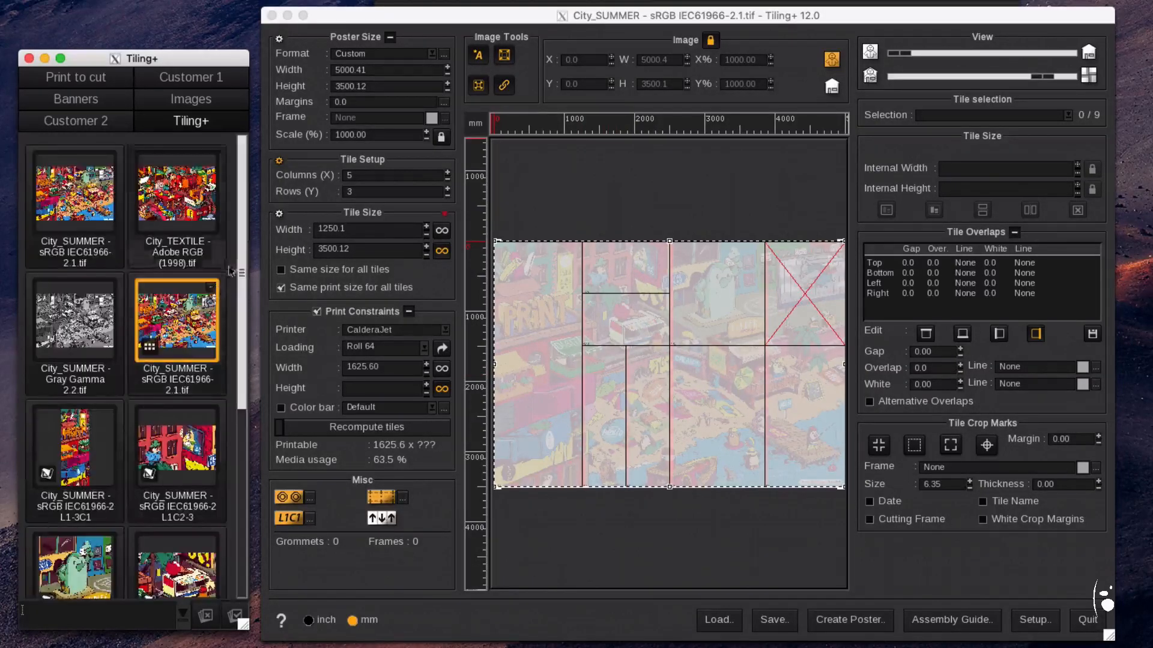
{"action": "scroll", "coordinate": [246, 288], "scroll_direction": "down", "scroll_amount": 3}
{"action": "left_click_drag", "start_coordinate": [251, 288], "coordinate": [270, 217]}
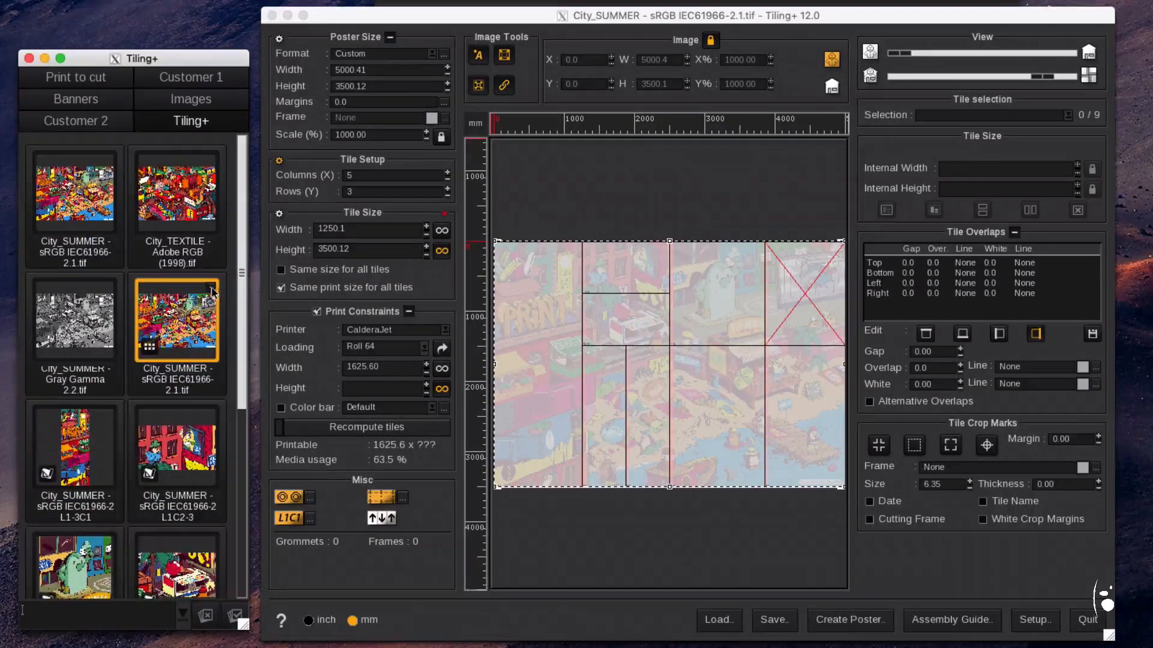
{"action": "left_click", "coordinate": [211, 289]}
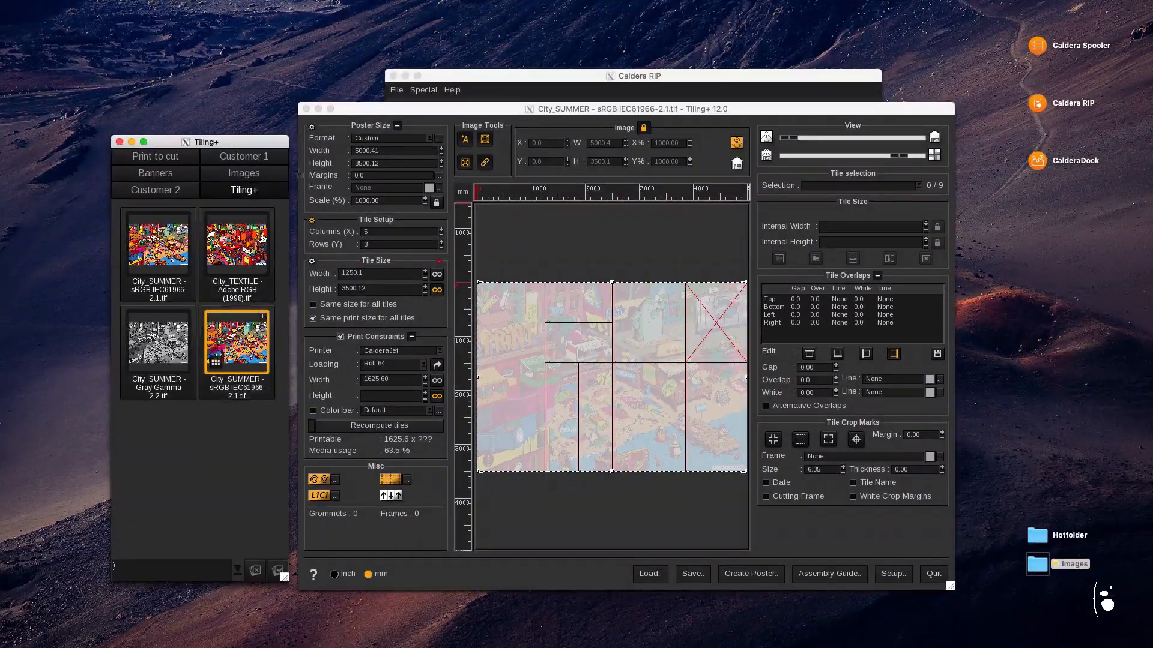
- Close the tiling module, open the CalderaJet print module, and load the tiled City_SUMMER poster into it
{"action": "left_click", "coordinate": [299, 94]}
{"action": "left_click", "coordinate": [306, 109]}
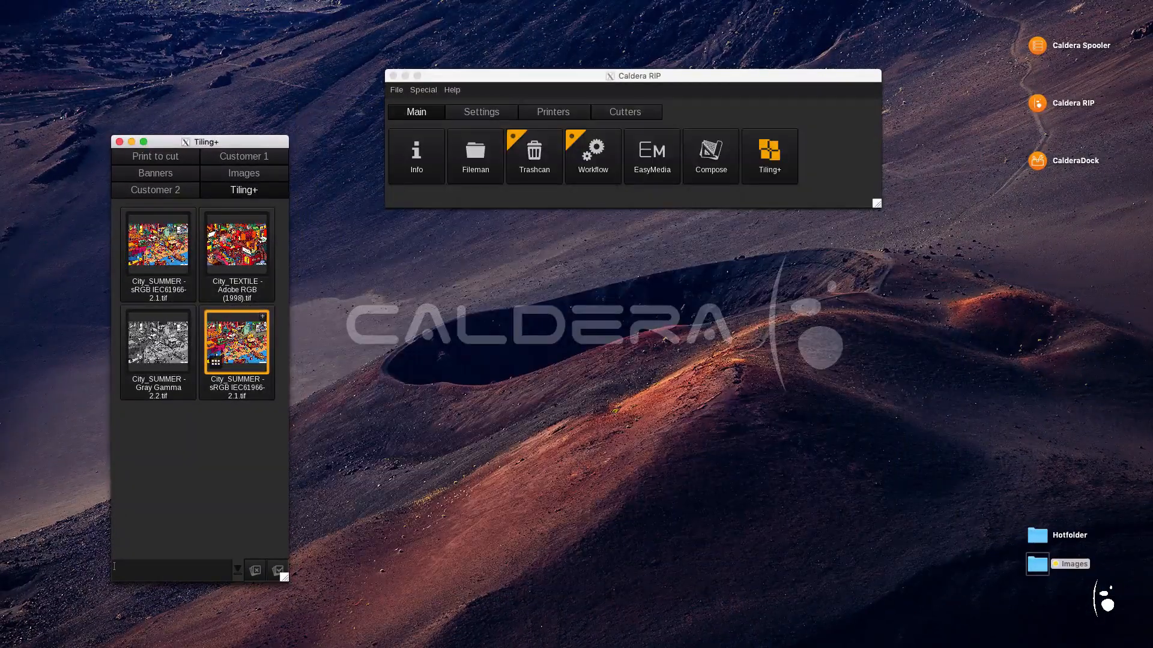
{"action": "left_click", "coordinate": [543, 117]}
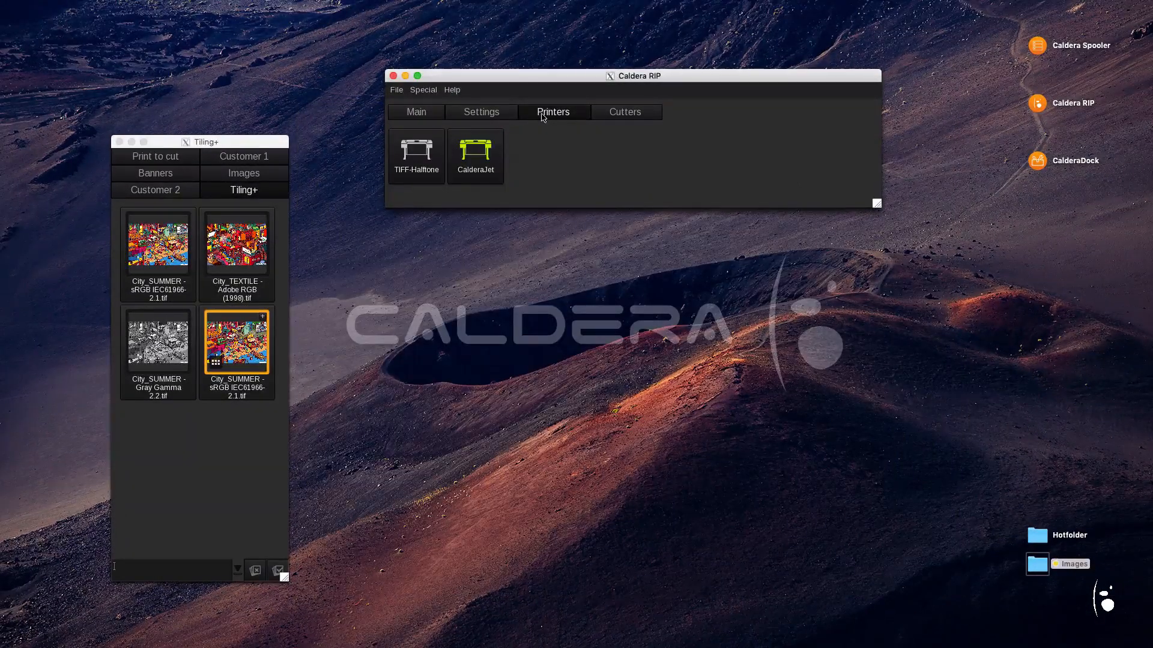
{"action": "double_click", "coordinate": [487, 151]}
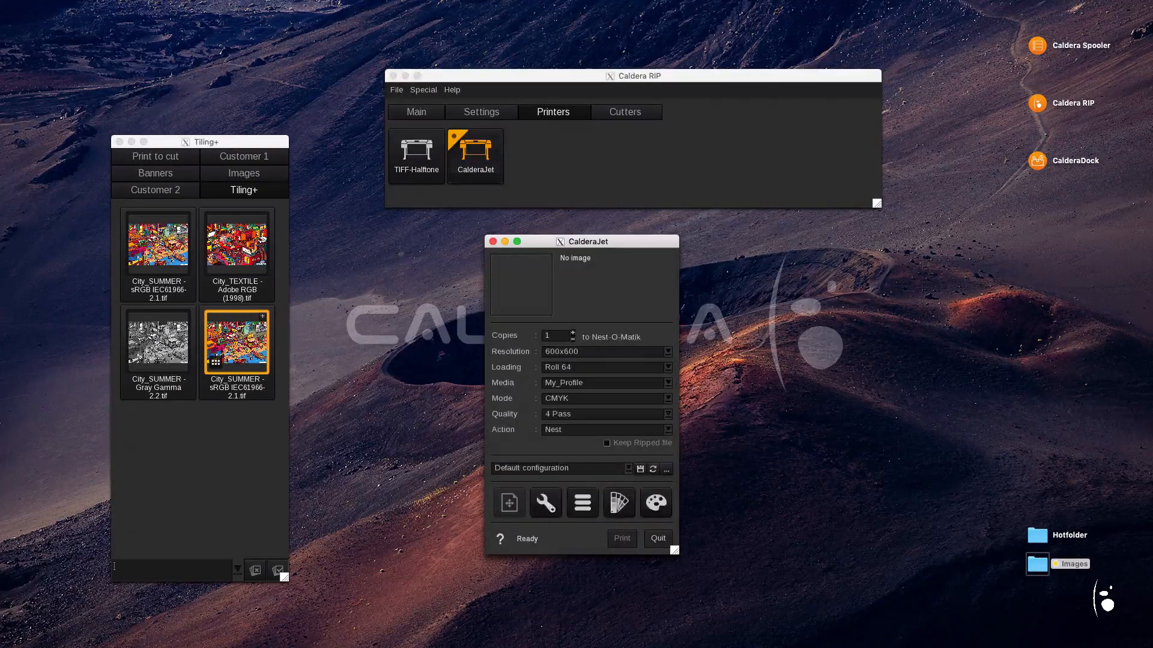
{"action": "left_click_drag", "start_coordinate": [240, 342], "coordinate": [528, 291]}
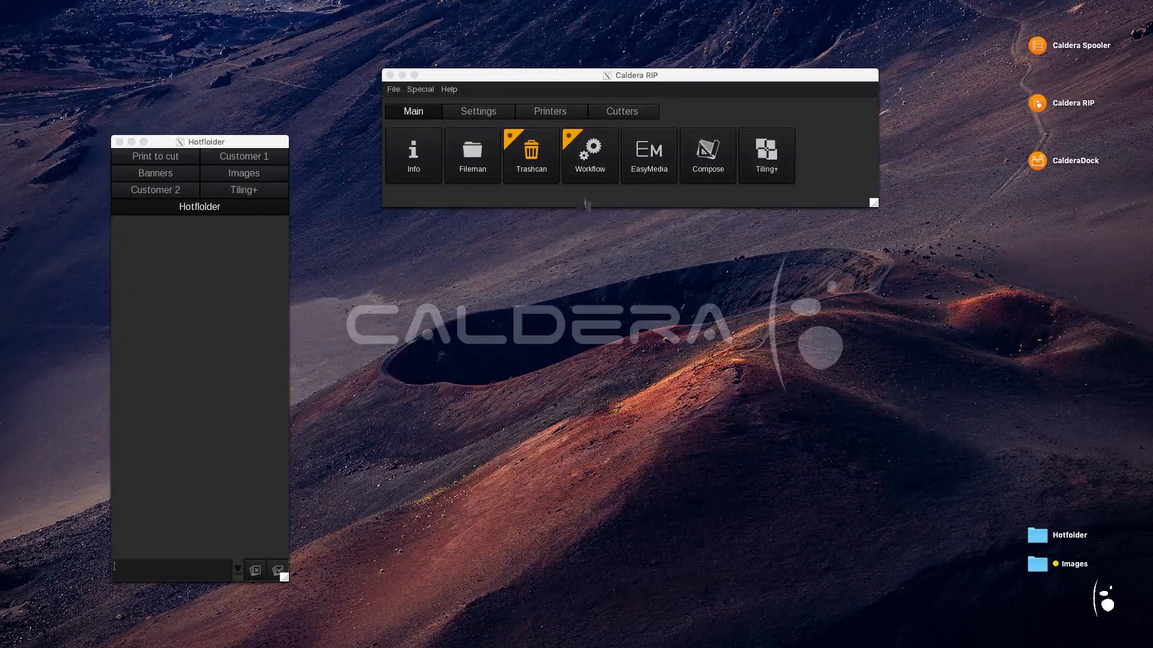
- Copy Caldera_London_Landscape_1_orange.pdf from the Images folder into the desktop Hotfolder, and close both folder windows
{"action": "left_click", "coordinate": [584, 155]}
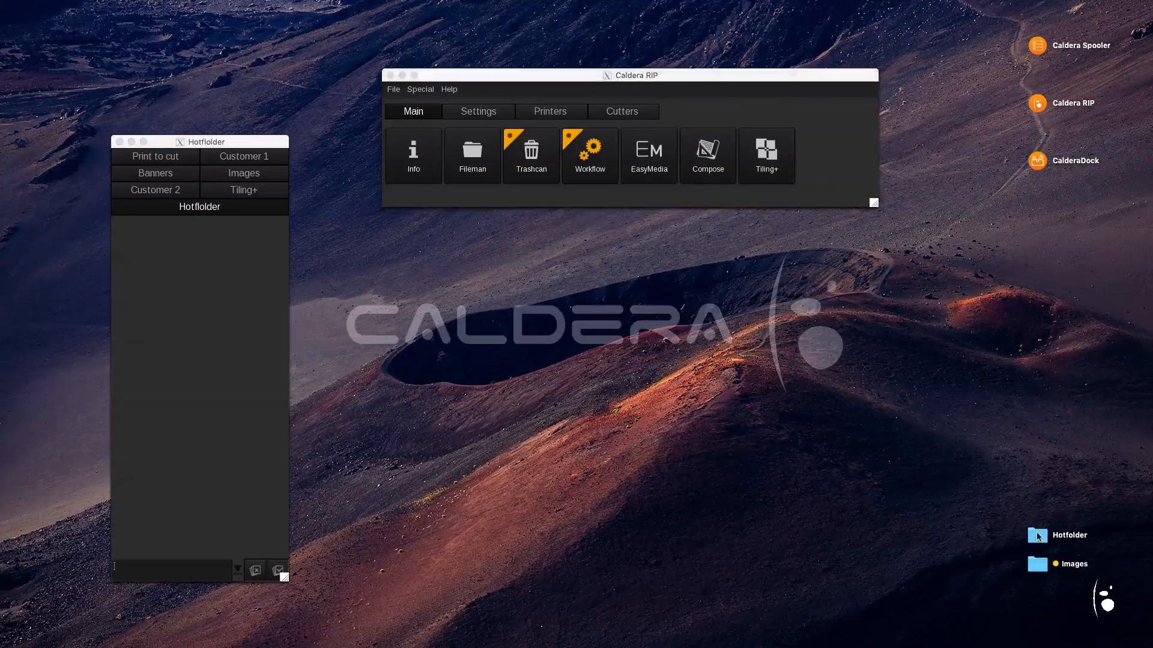
{"action": "double_click", "coordinate": [1038, 536]}
{"action": "double_click", "coordinate": [1039, 564]}
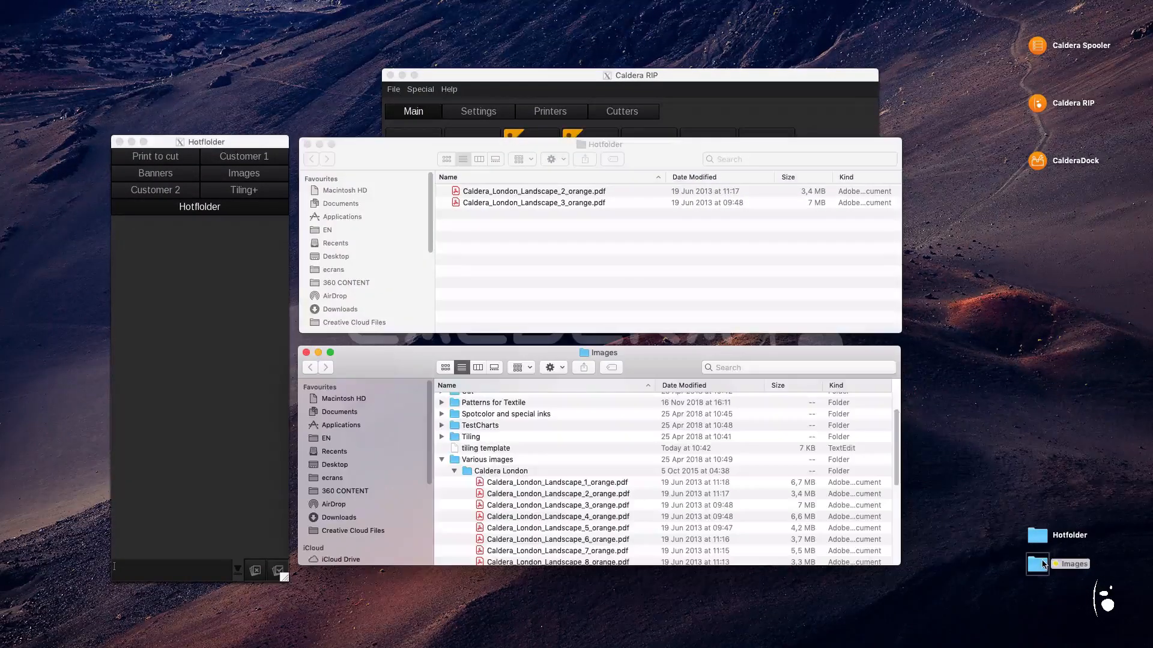
{"action": "left_click", "coordinate": [562, 484]}
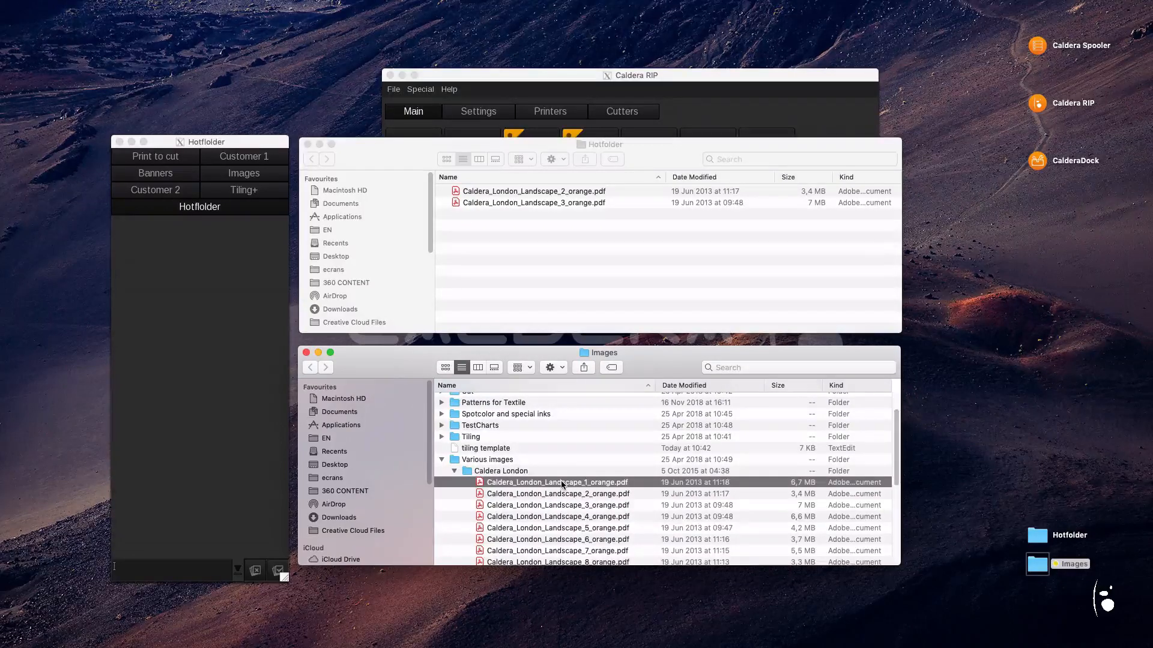
{"action": "left_click", "coordinate": [567, 282]}
{"action": "key", "text": "super+v"}
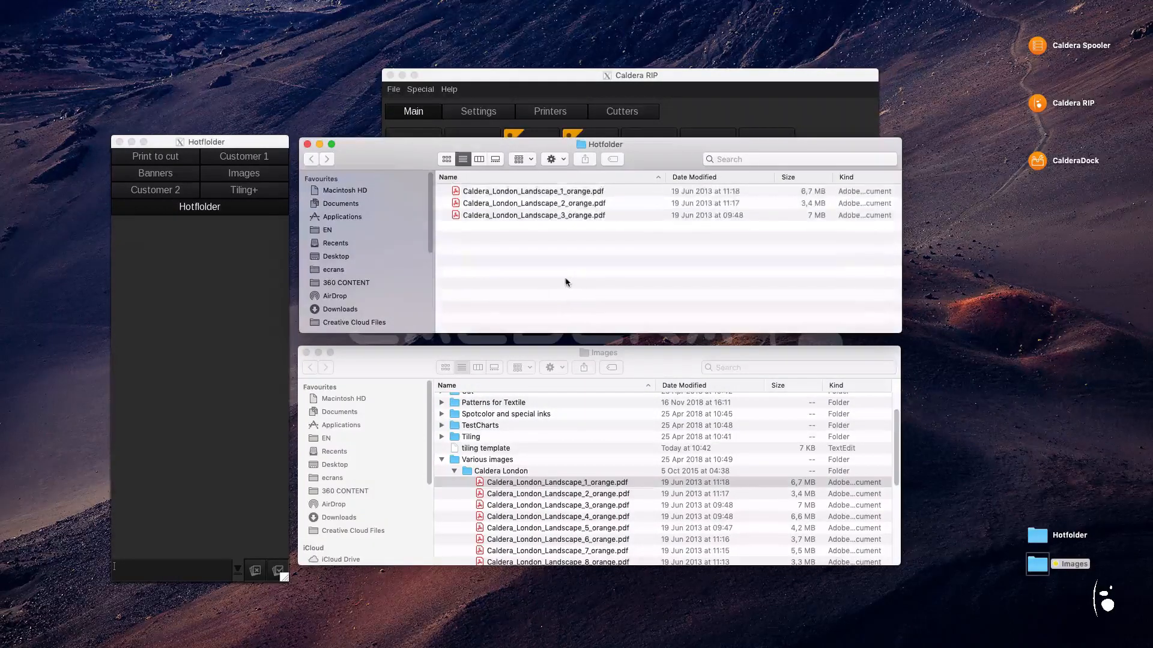
{"action": "left_click", "coordinate": [306, 353]}
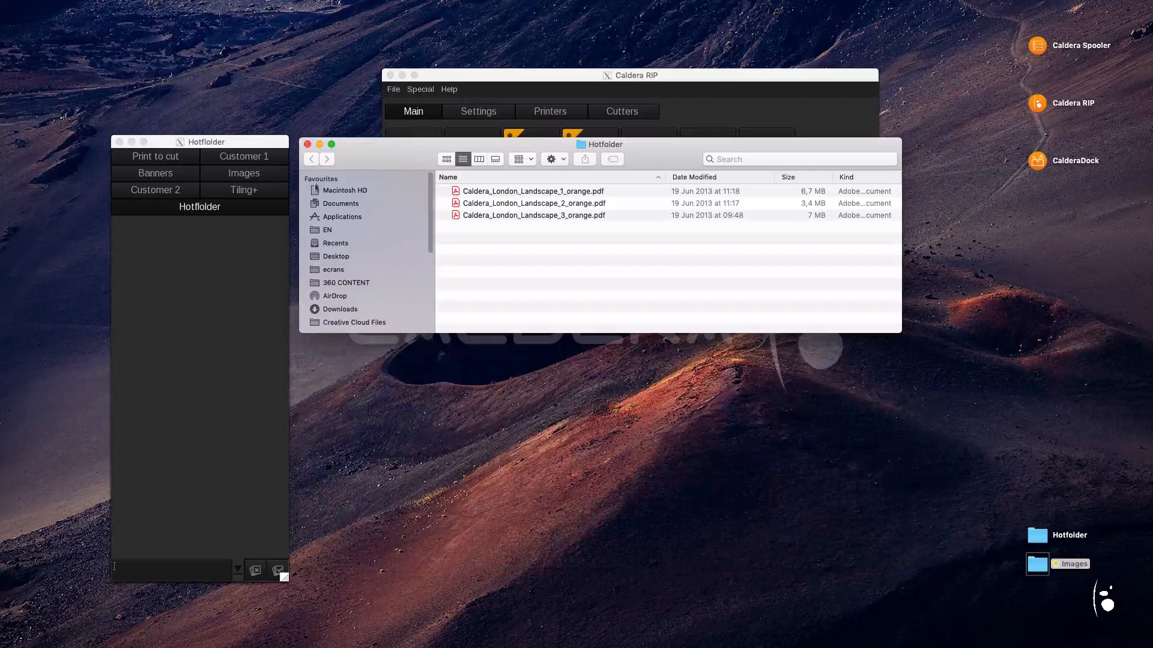
{"action": "left_click", "coordinate": [307, 145]}
- Open the Spooler and check the jobs produced from the hotfolder file
{"action": "left_click", "coordinate": [479, 111]}
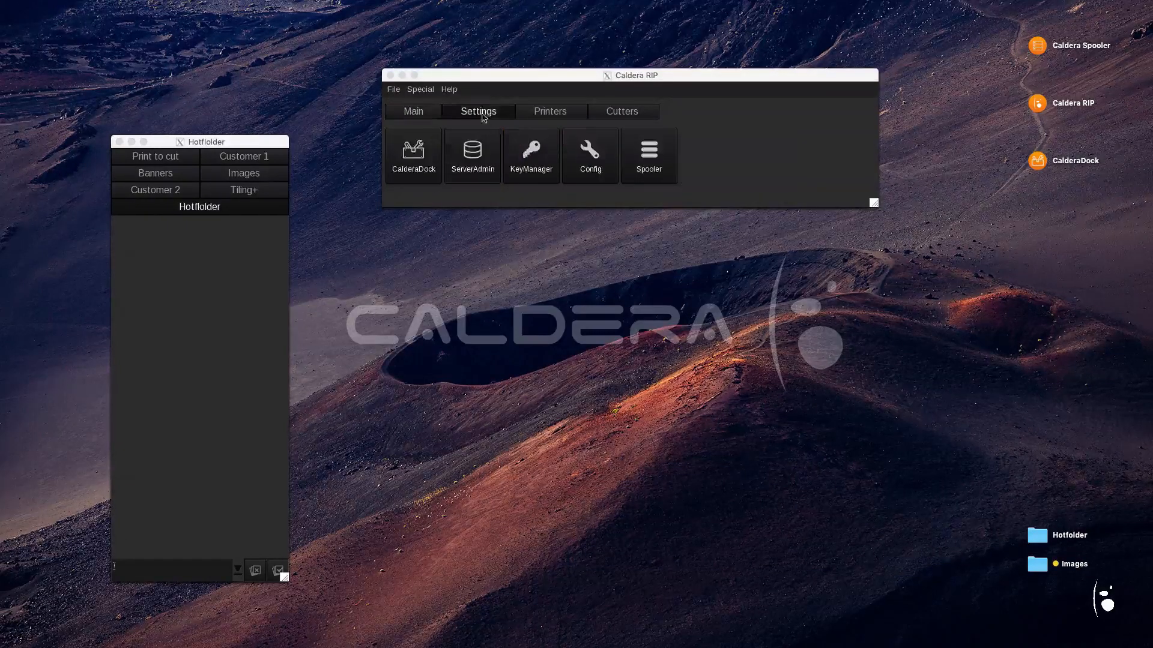
{"action": "left_click", "coordinate": [643, 165]}
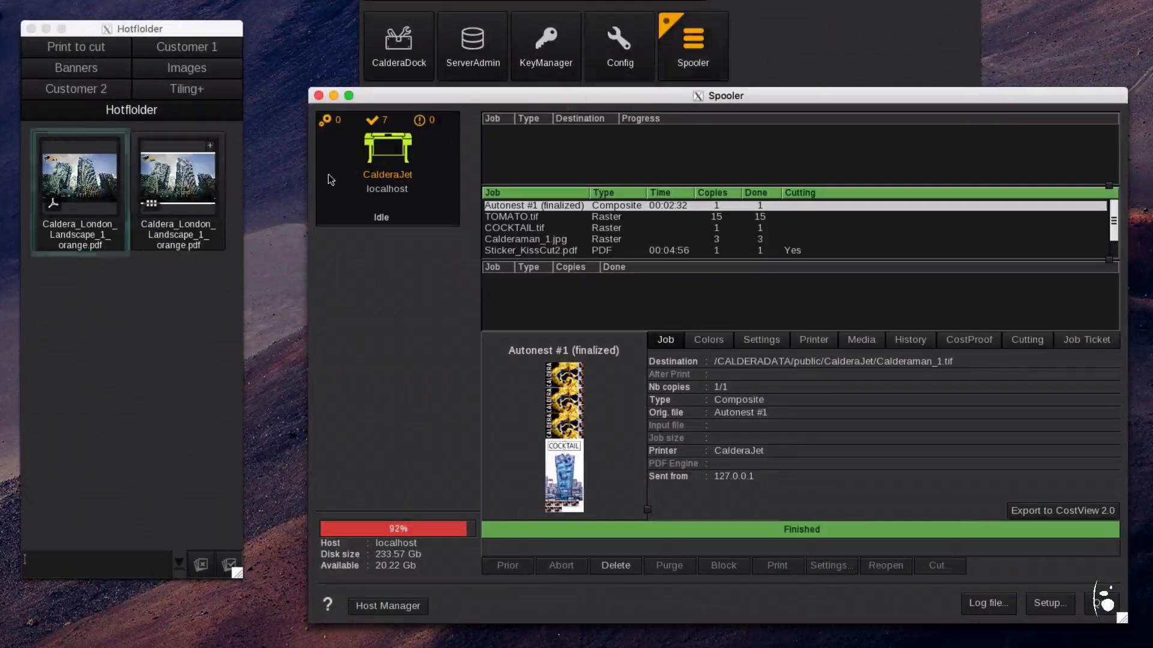
{"action": "left_click", "coordinate": [495, 145]}
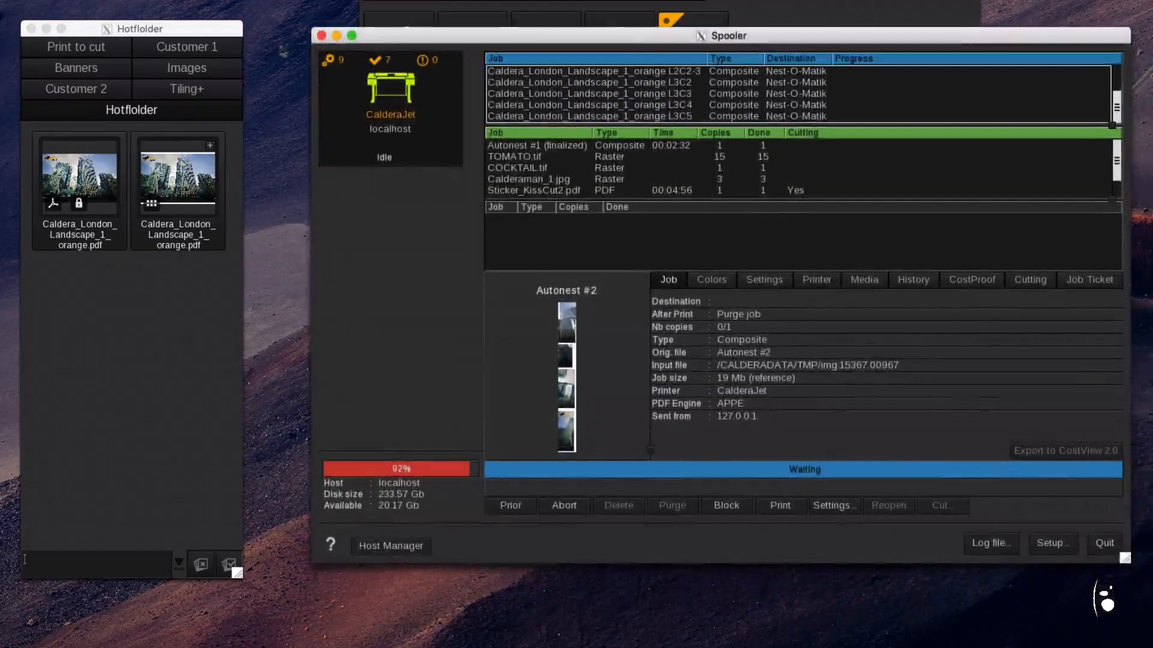
- Send Calderaman_2.jpg from the Images collection to a workflow
{"action": "left_click", "coordinate": [187, 69]}
{"action": "left_click", "coordinate": [187, 160]}
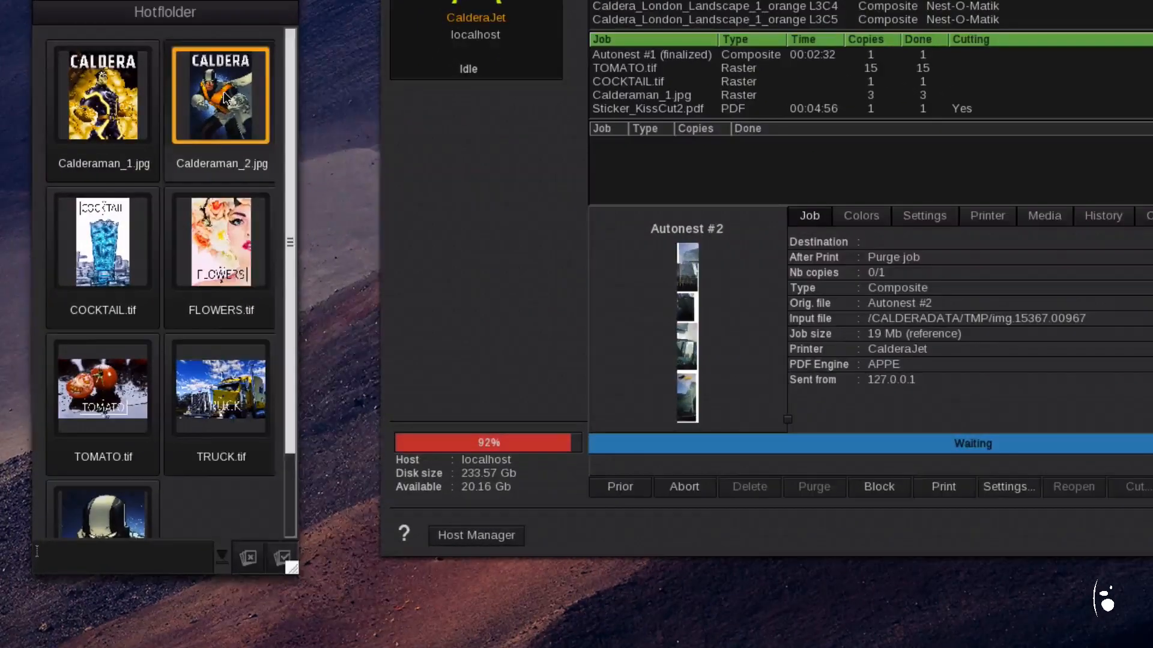
{"action": "right_click", "coordinate": [190, 160]}
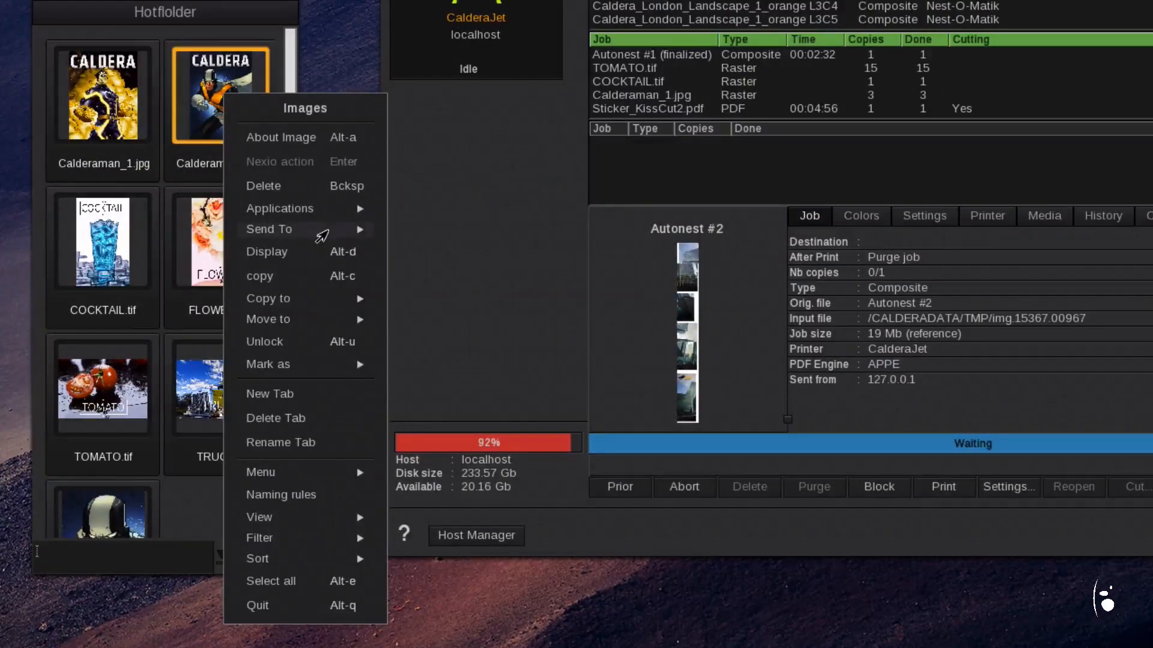
{"action": "mouse_move", "coordinate": [321, 237]}
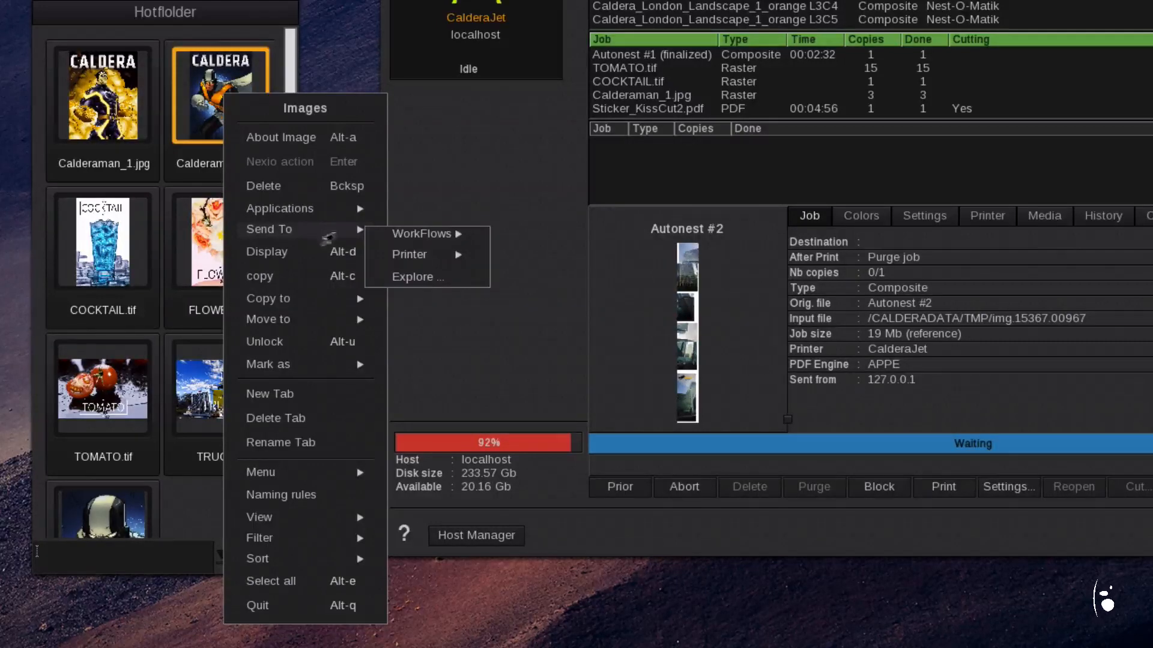
{"action": "mouse_move", "coordinate": [430, 234]}
{"action": "left_click", "coordinate": [480, 242]}
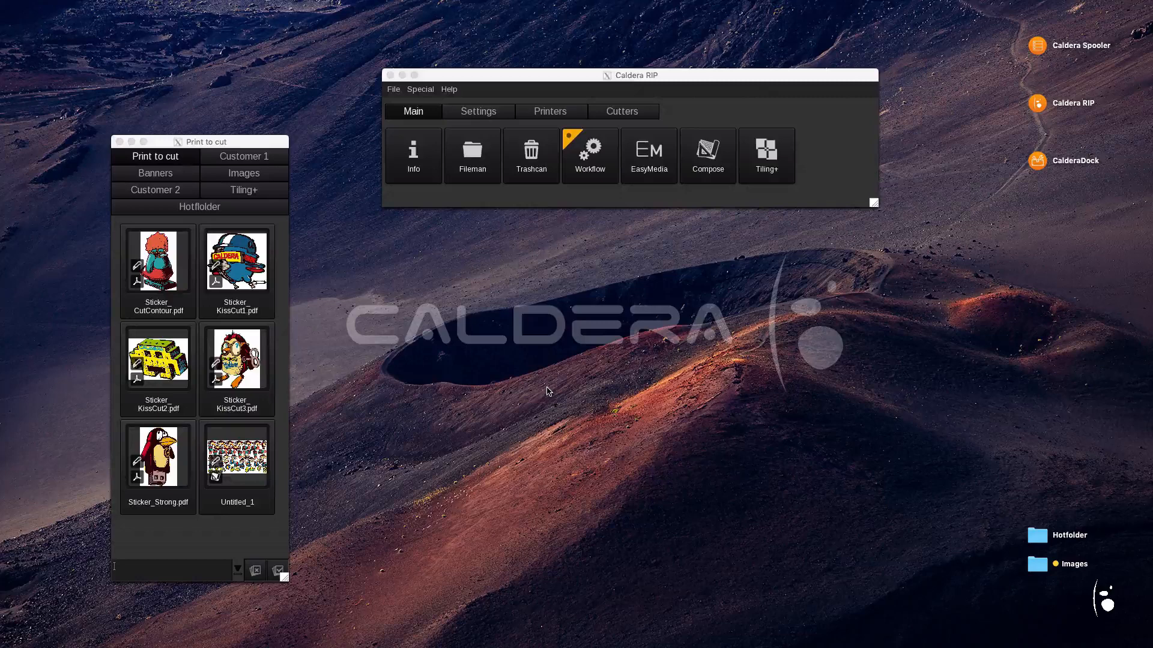
- Start EasyMedia for the CalderaJet printer, and view the media import options without importing anything
{"action": "left_click", "coordinate": [649, 164]}
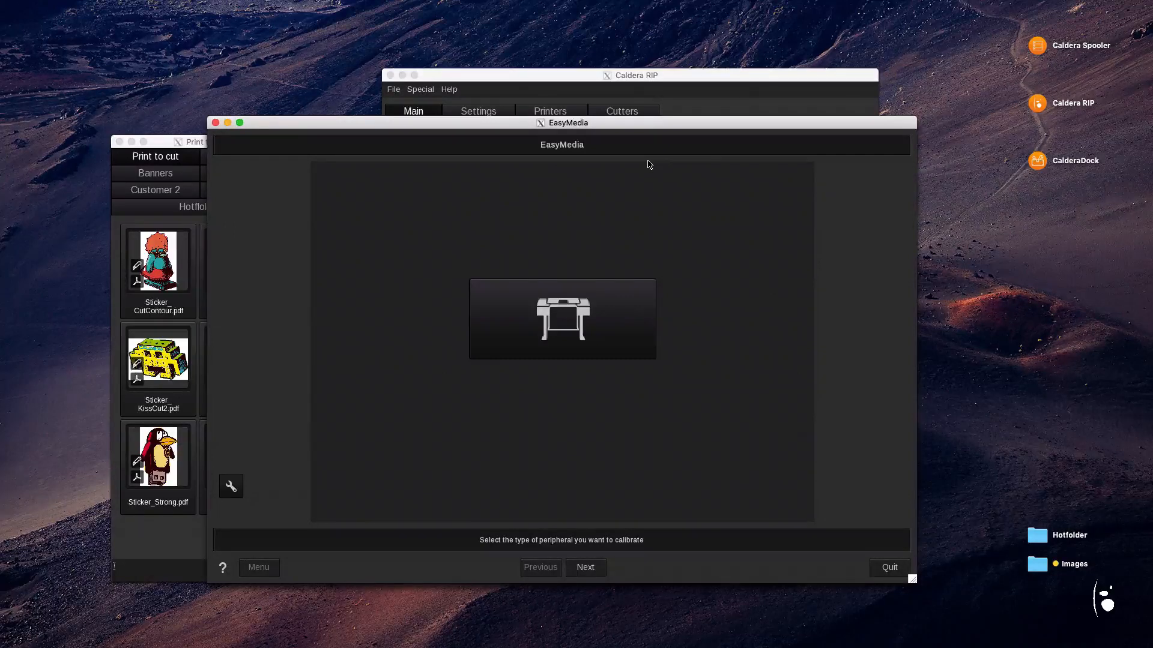
{"action": "left_click", "coordinate": [578, 315]}
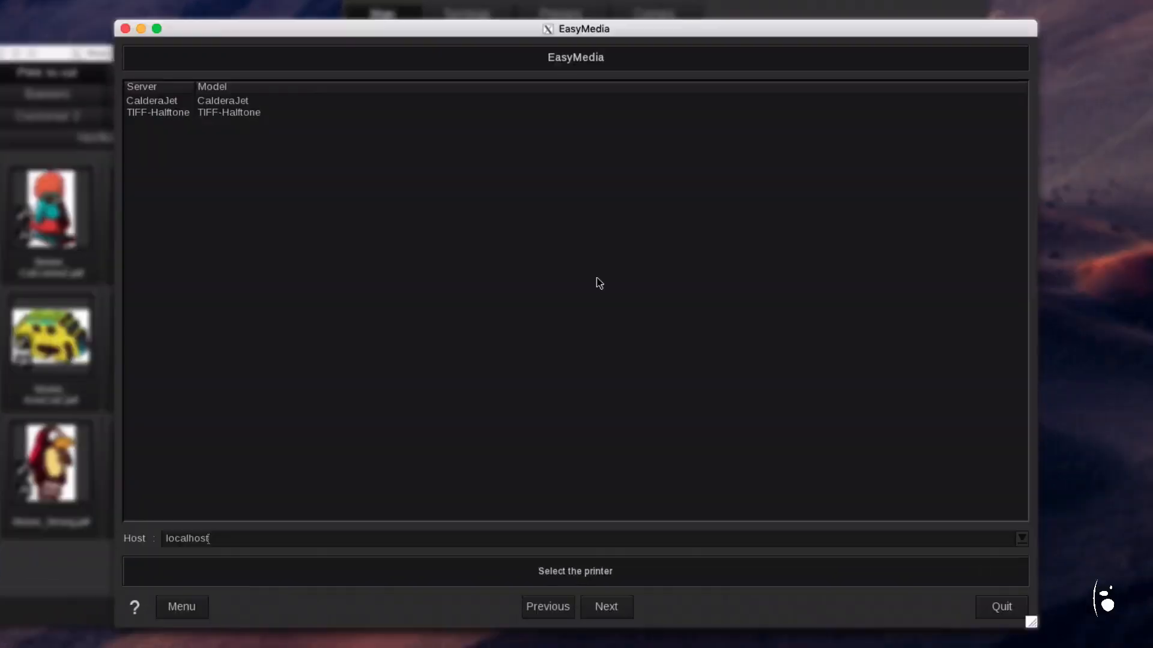
{"action": "left_click", "coordinate": [230, 104]}
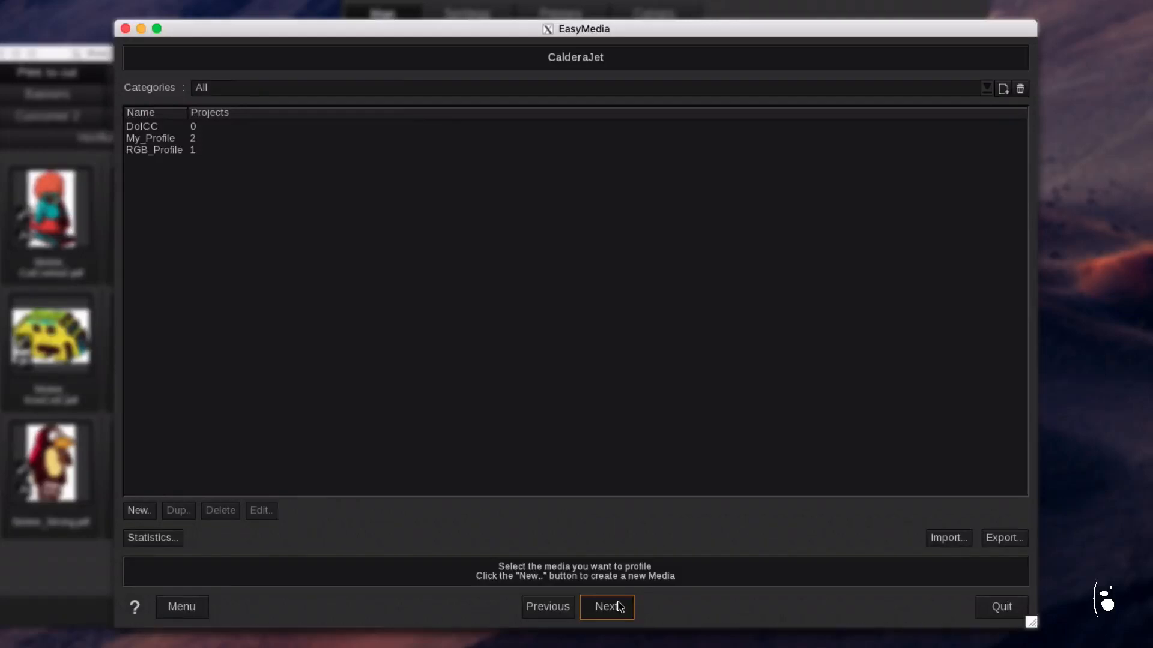
{"action": "left_click", "coordinate": [946, 537]}
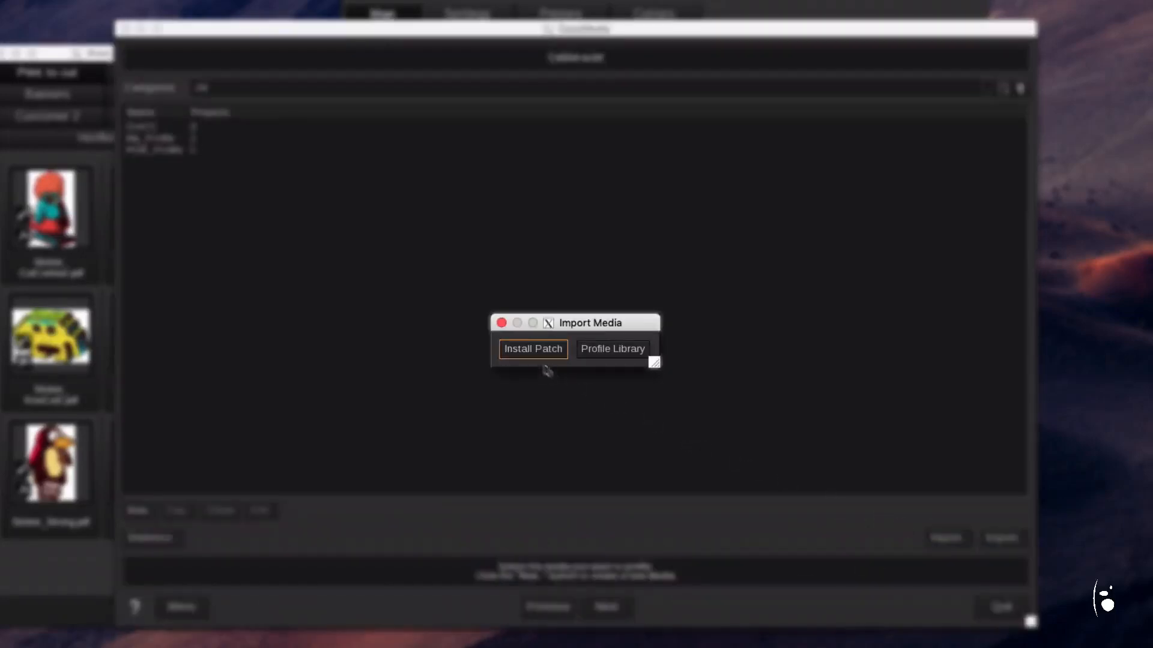
{"action": "left_click", "coordinate": [501, 323]}
- Open the CMYKcmk 600x600 4 Pass project of the My_Profile media
{"action": "left_click", "coordinate": [173, 141]}
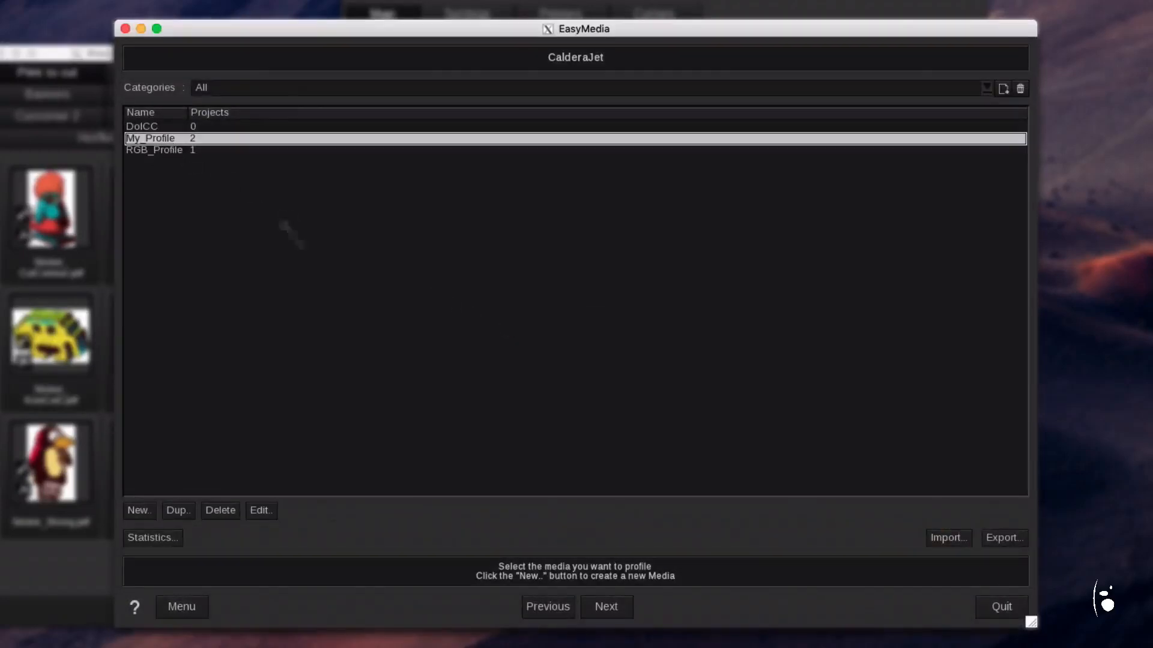
{"action": "left_click", "coordinate": [606, 607]}
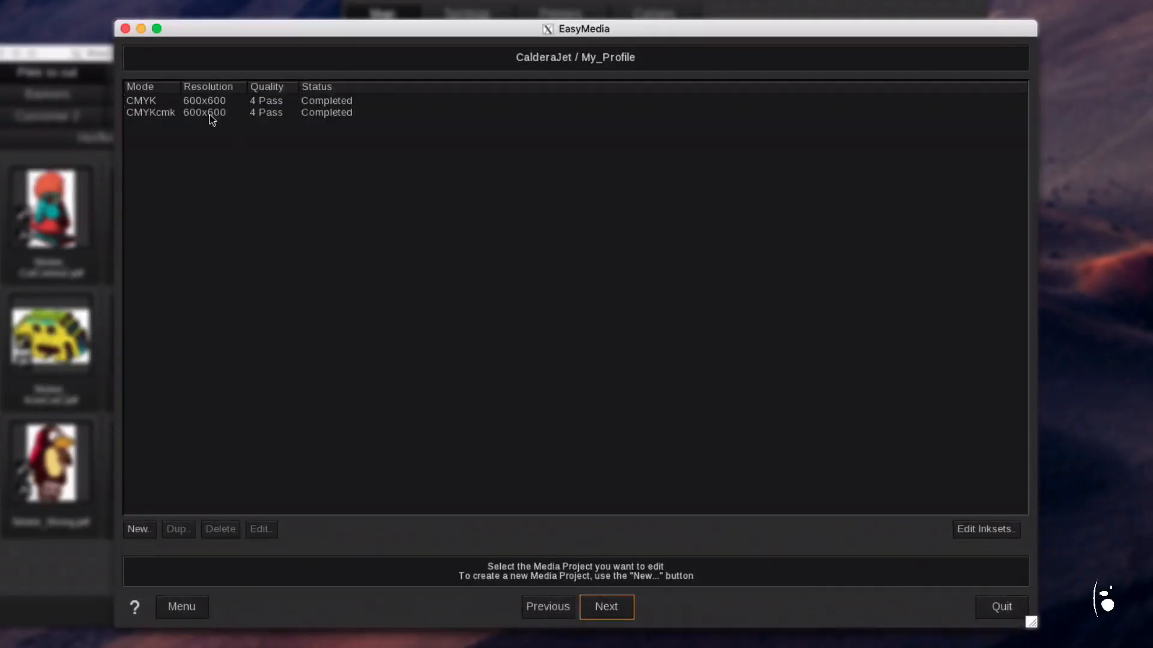
{"action": "left_click", "coordinate": [212, 115]}
{"action": "left_click", "coordinate": [606, 607]}
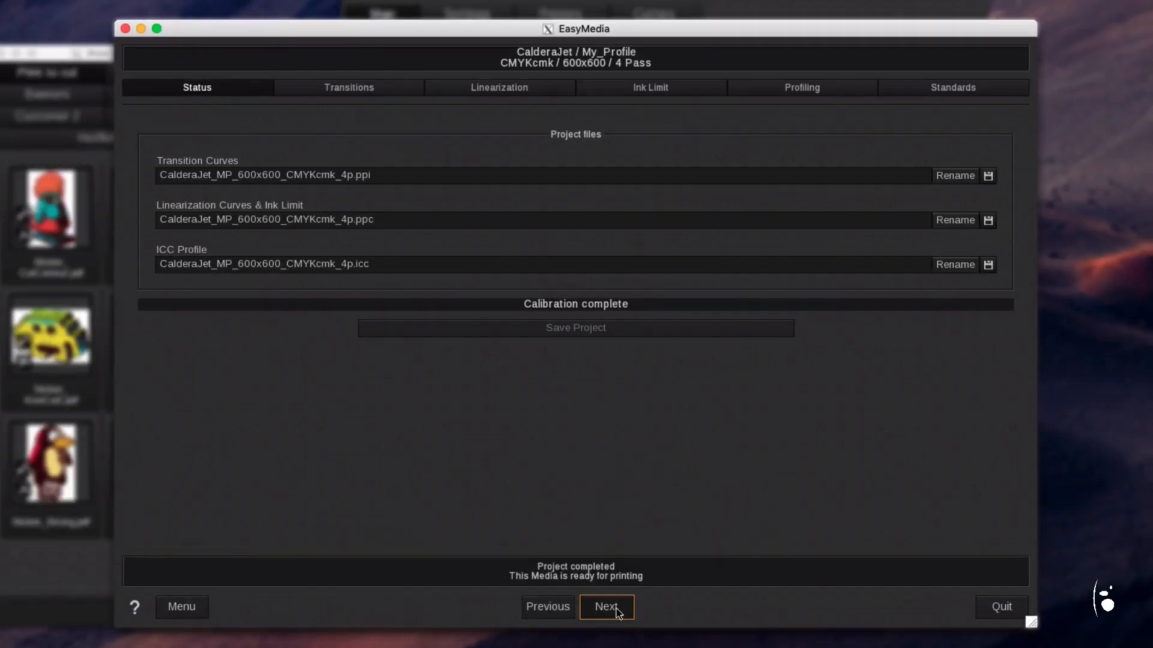
- Edit the current transition curves so dark cyan starts at about 14 and light cyan ends at about 52, and display all inks
{"action": "left_click", "coordinate": [606, 607]}
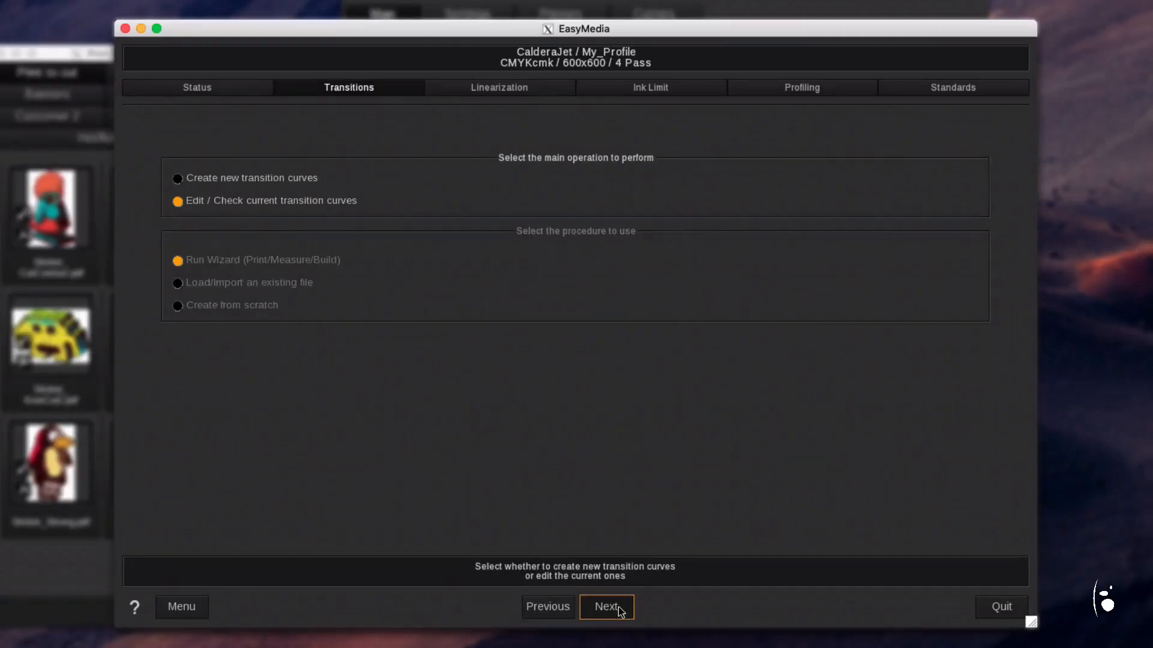
{"action": "left_click", "coordinate": [622, 610]}
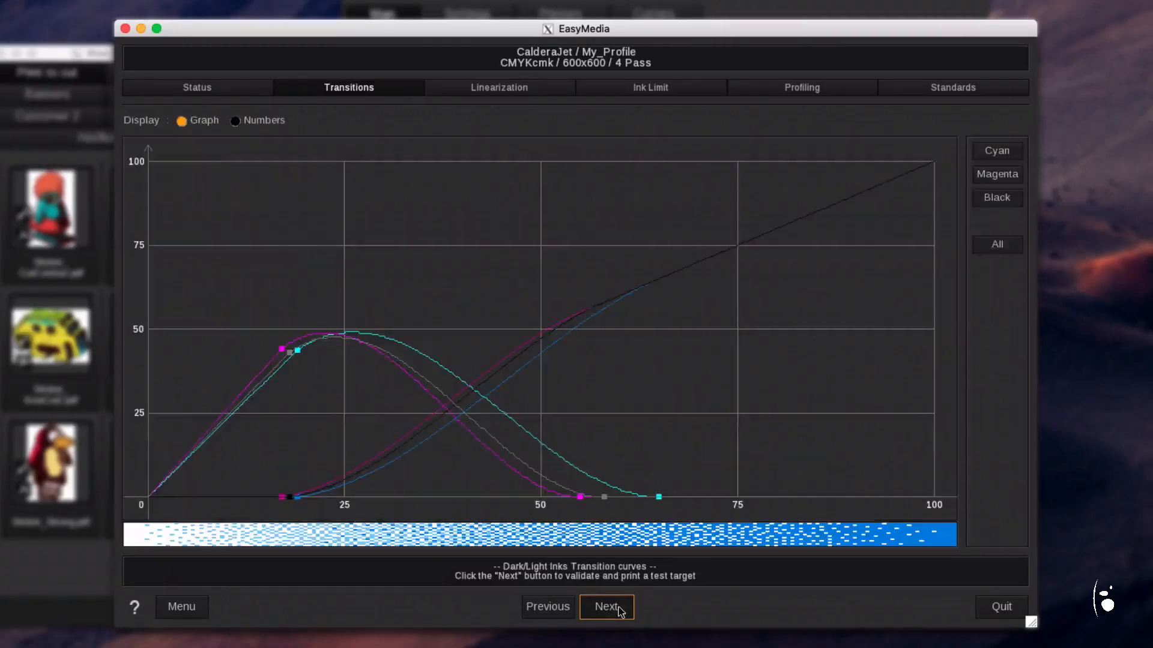
{"action": "left_click", "coordinate": [999, 158]}
{"action": "left_click_drag", "start_coordinate": [298, 497], "coordinate": [257, 498]}
{"action": "left_click_drag", "start_coordinate": [660, 498], "coordinate": [556, 498]}
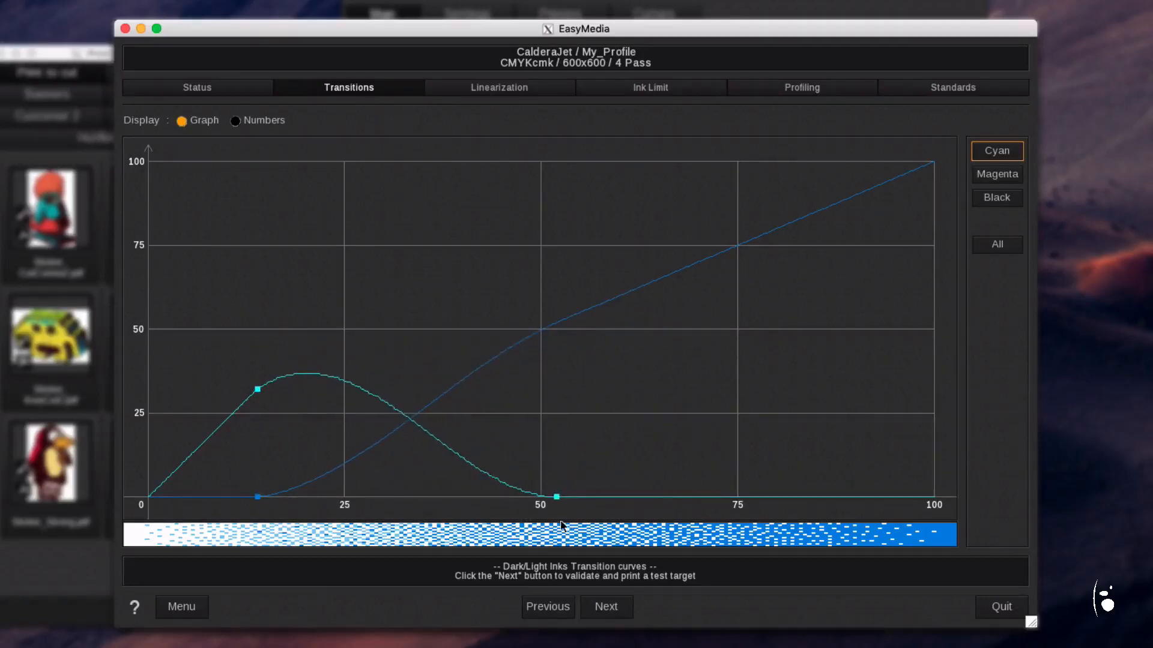
{"action": "left_click", "coordinate": [996, 245]}
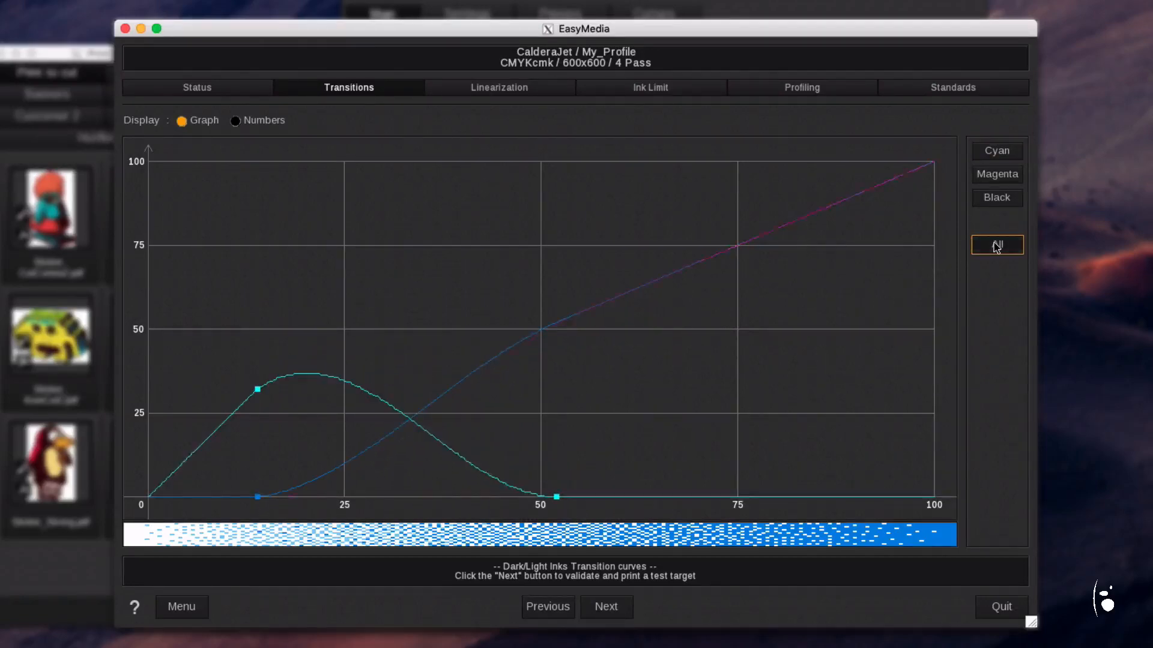
- Test the transition curves with the Gradients test chart (CMYK) as checking target, and proceed to the test evaluation
{"action": "left_click", "coordinate": [623, 607]}
{"action": "left_click", "coordinate": [609, 608]}
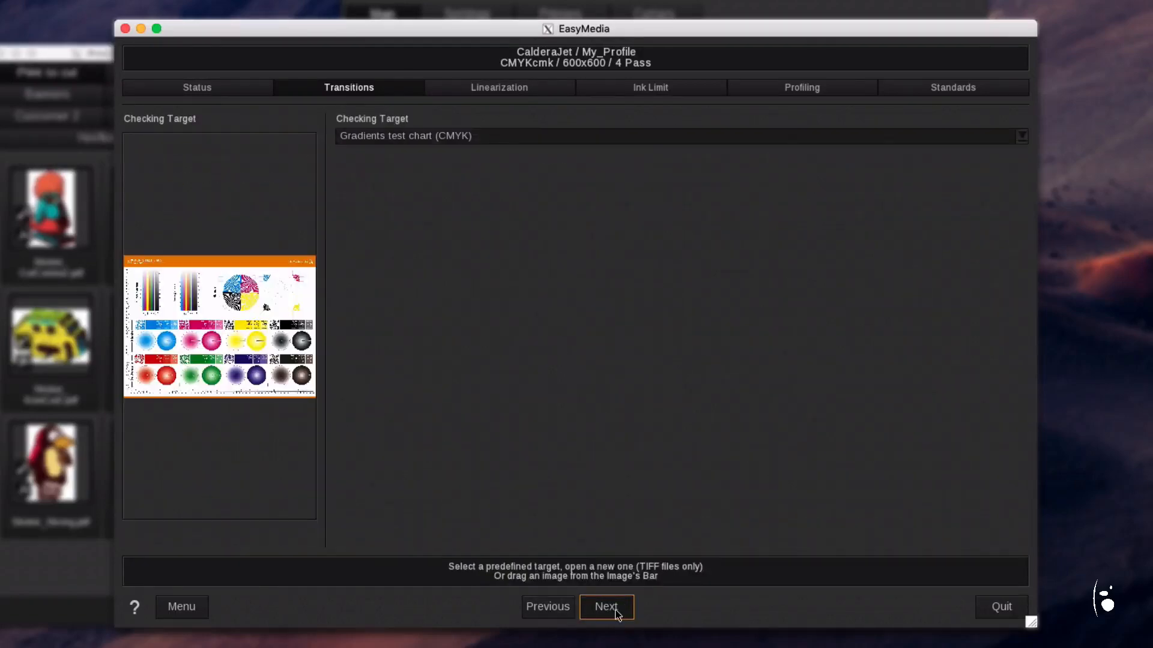
{"action": "left_click", "coordinate": [1015, 142]}
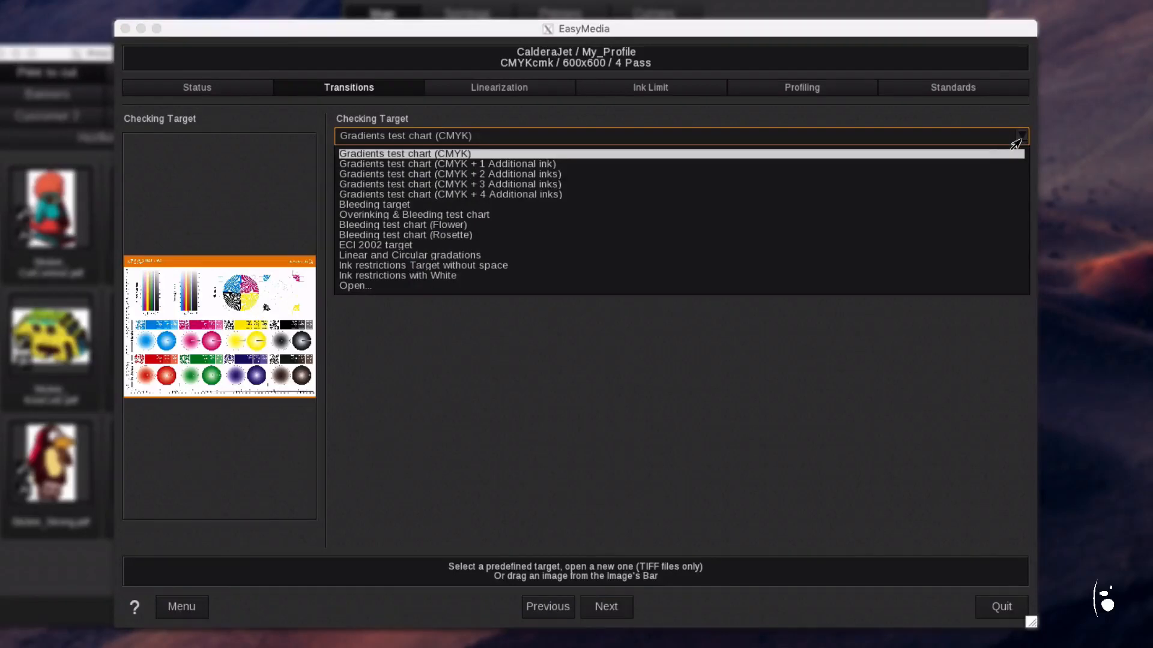
{"action": "left_click", "coordinate": [1018, 140]}
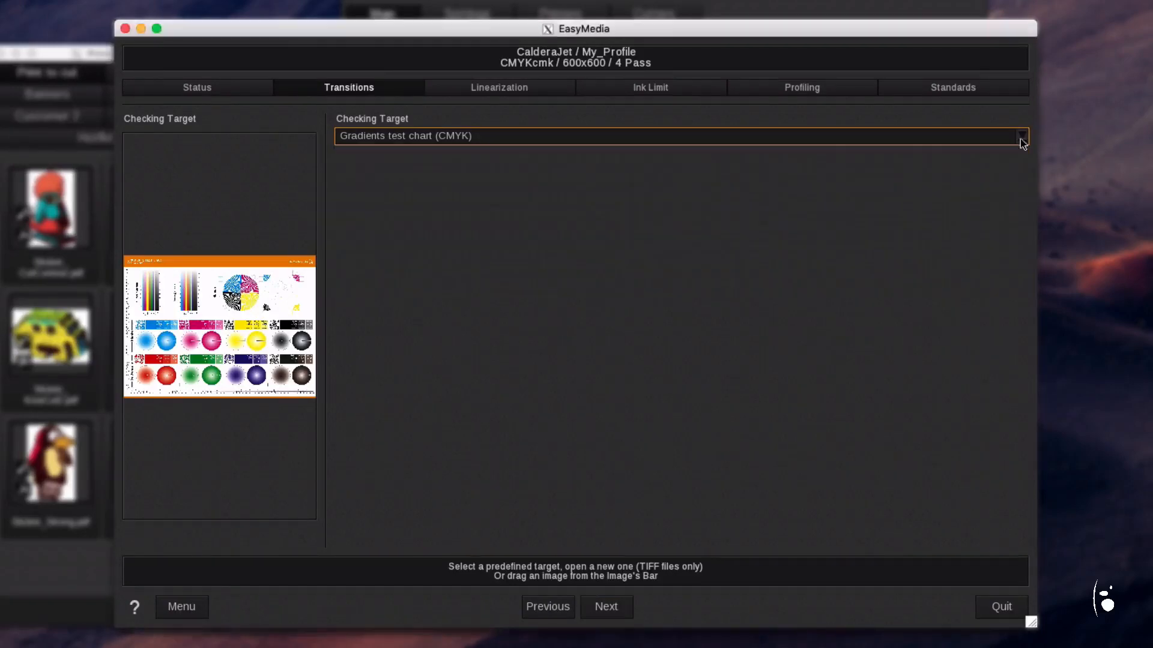
{"action": "left_click", "coordinate": [616, 608]}
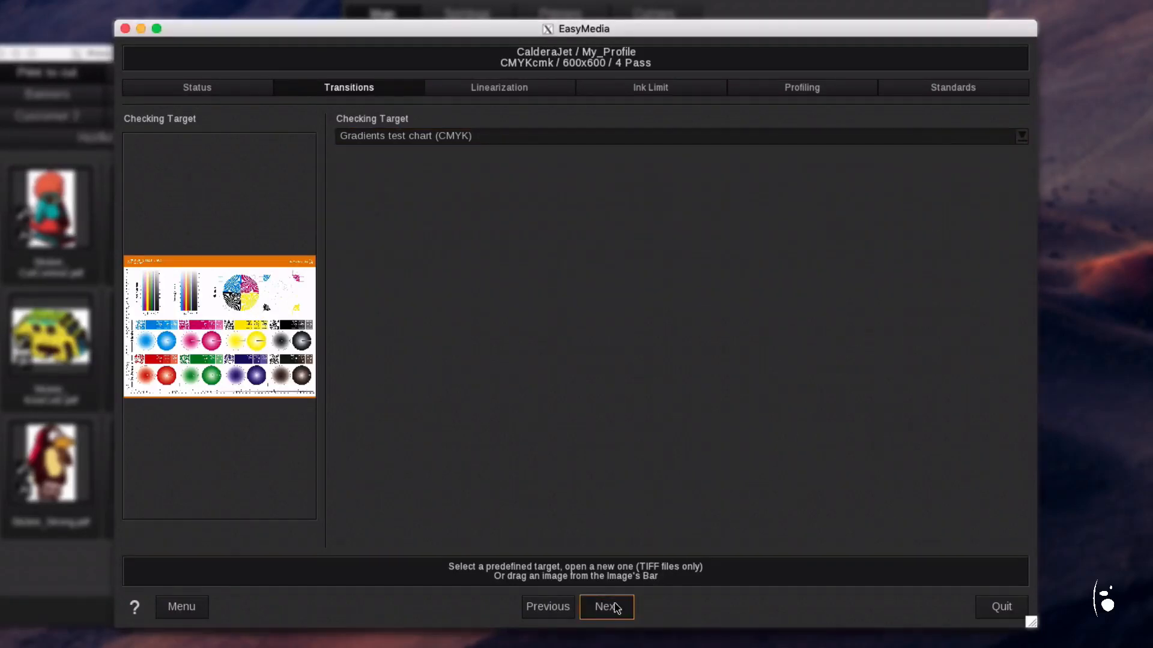
{"action": "left_click", "coordinate": [609, 607]}
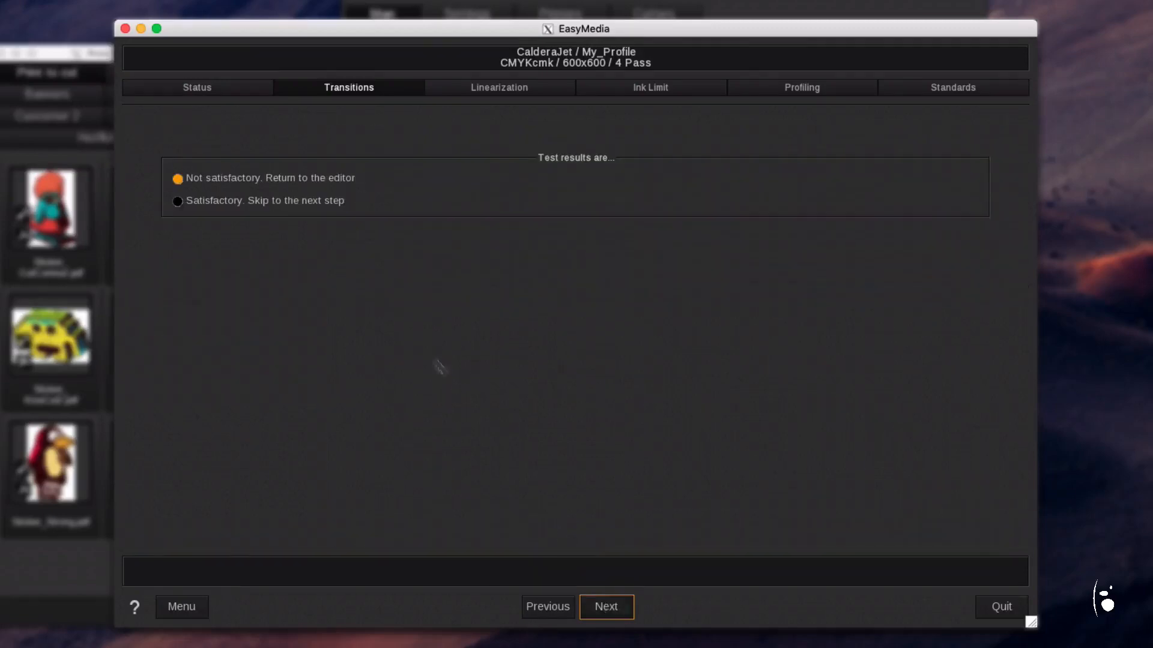
- Rate the transition test as satisfactory, and accept the existing linearization curves
{"action": "left_click", "coordinate": [325, 205]}
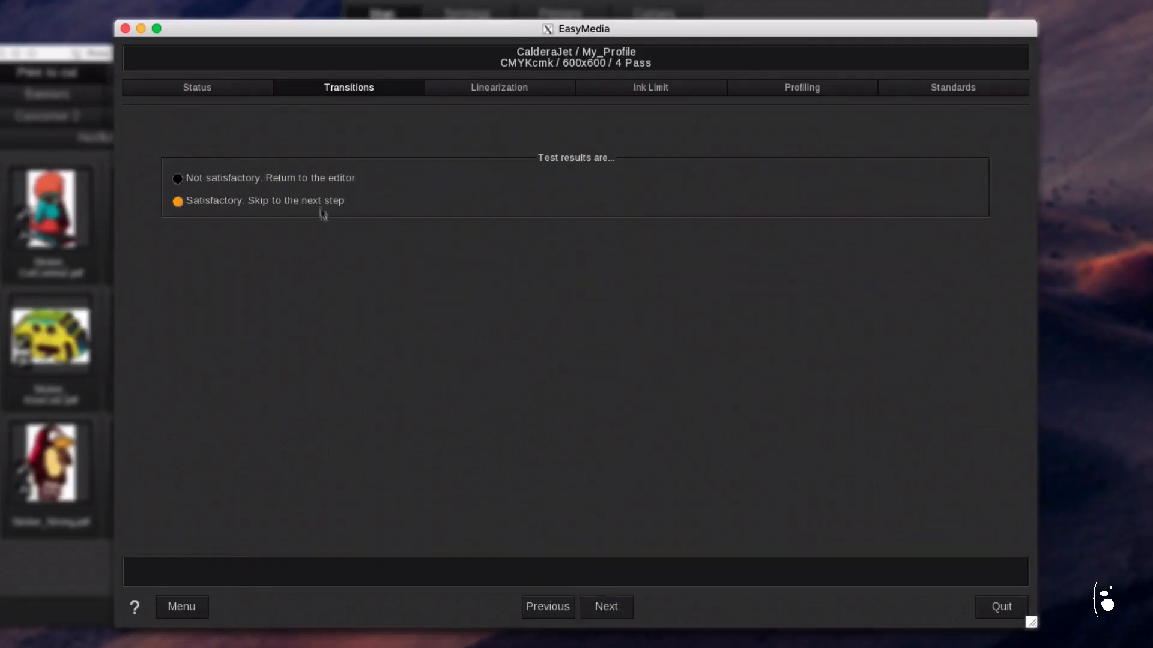
{"action": "left_click", "coordinate": [603, 610]}
{"action": "left_click", "coordinate": [603, 610]}
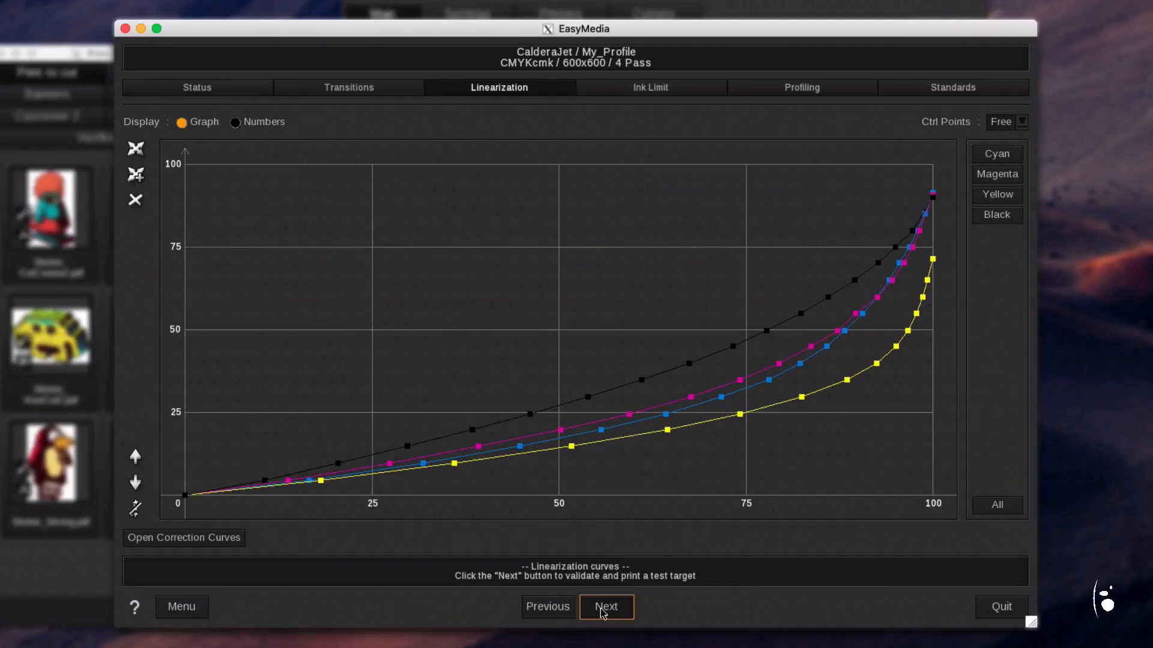
{"action": "left_click", "coordinate": [604, 610]}
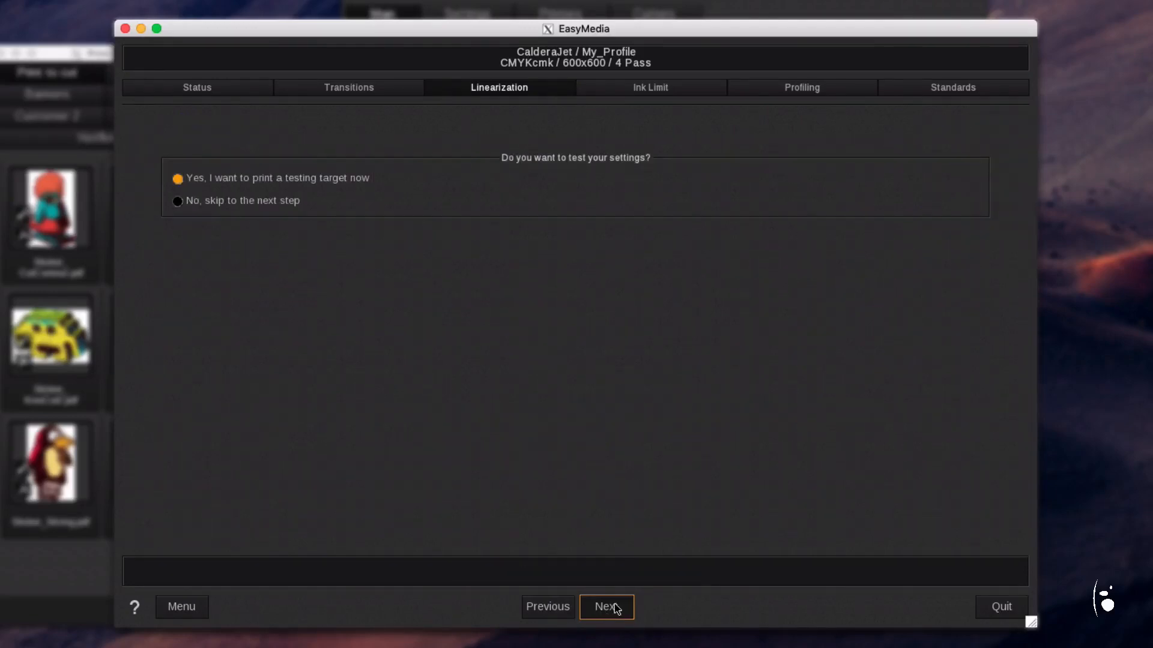
- Skip the linearization test, and validate the current ink limit without printing a testing target
{"action": "left_click", "coordinate": [276, 201]}
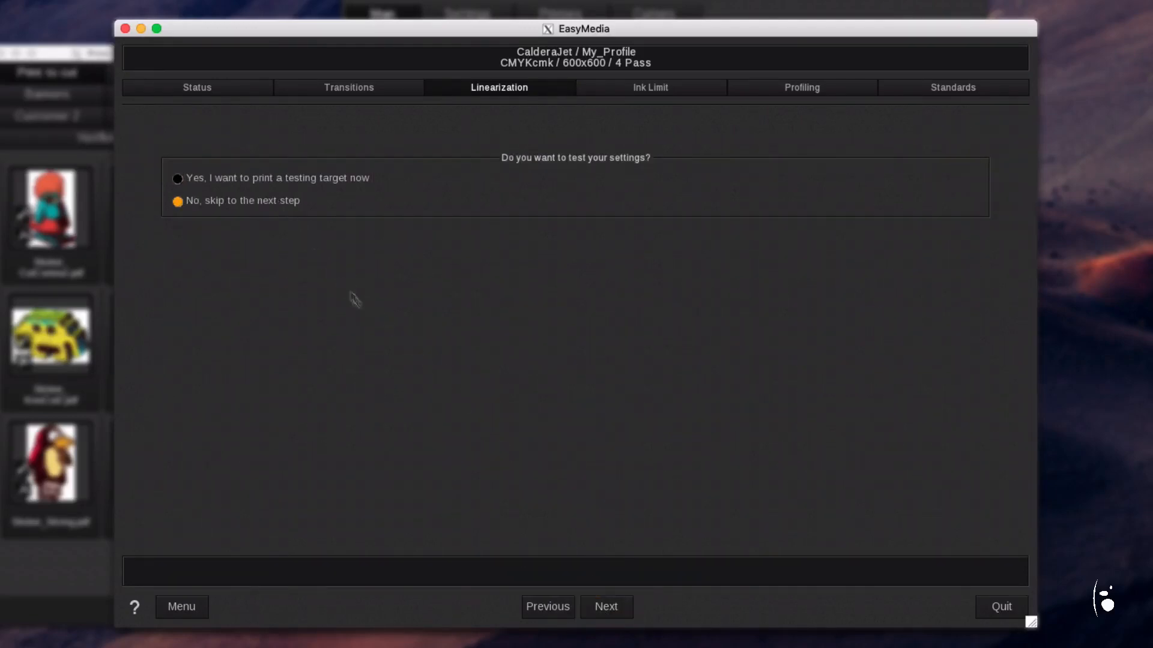
{"action": "left_click", "coordinate": [605, 609]}
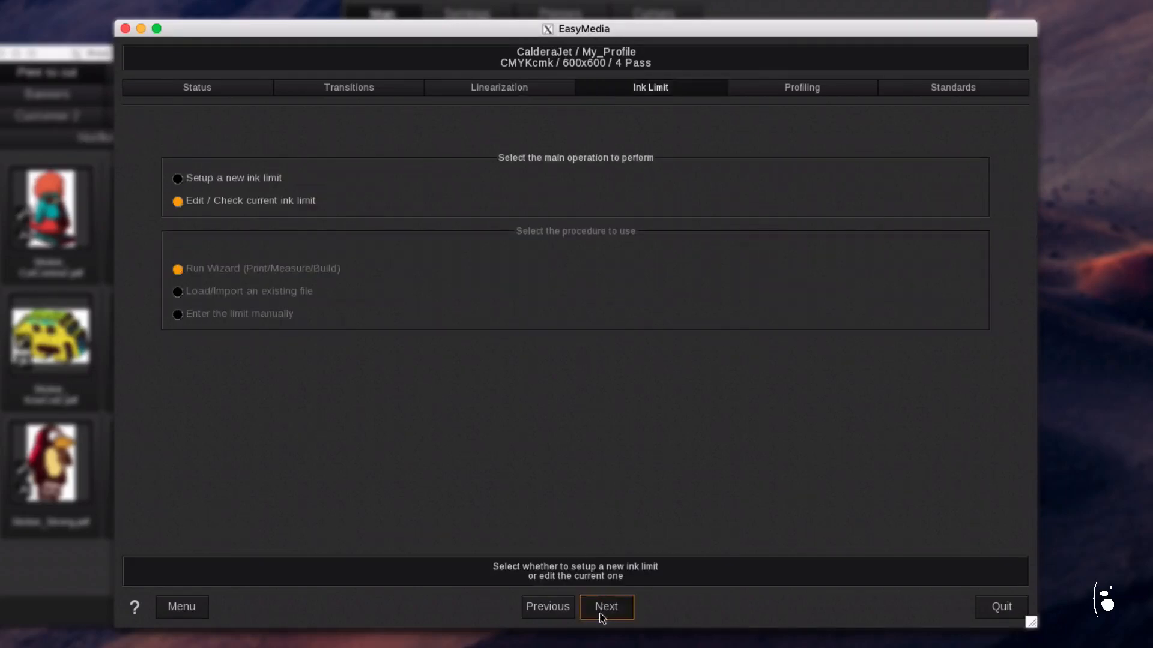
{"action": "left_click", "coordinate": [604, 610]}
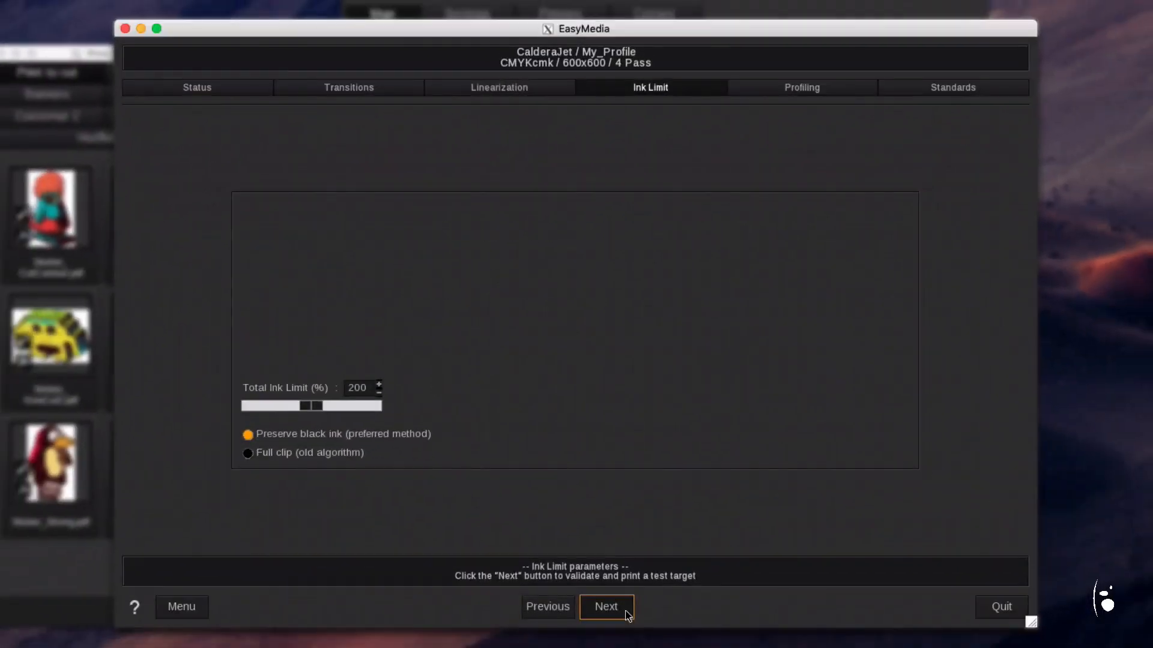
{"action": "left_click", "coordinate": [627, 616]}
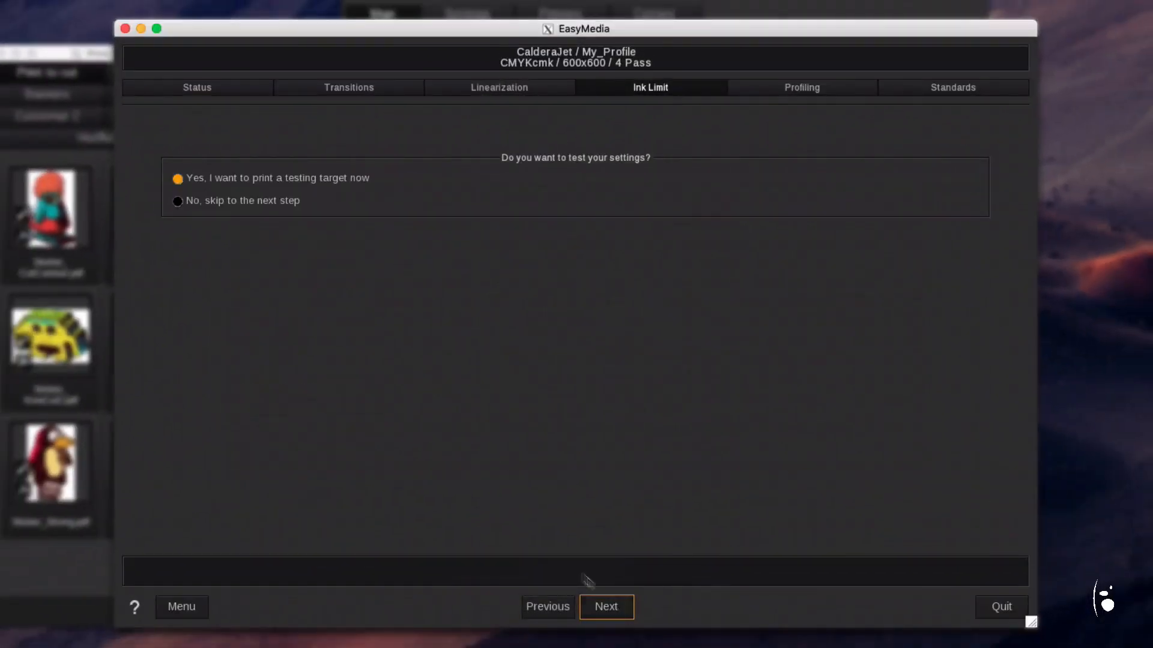
{"action": "left_click", "coordinate": [285, 200]}
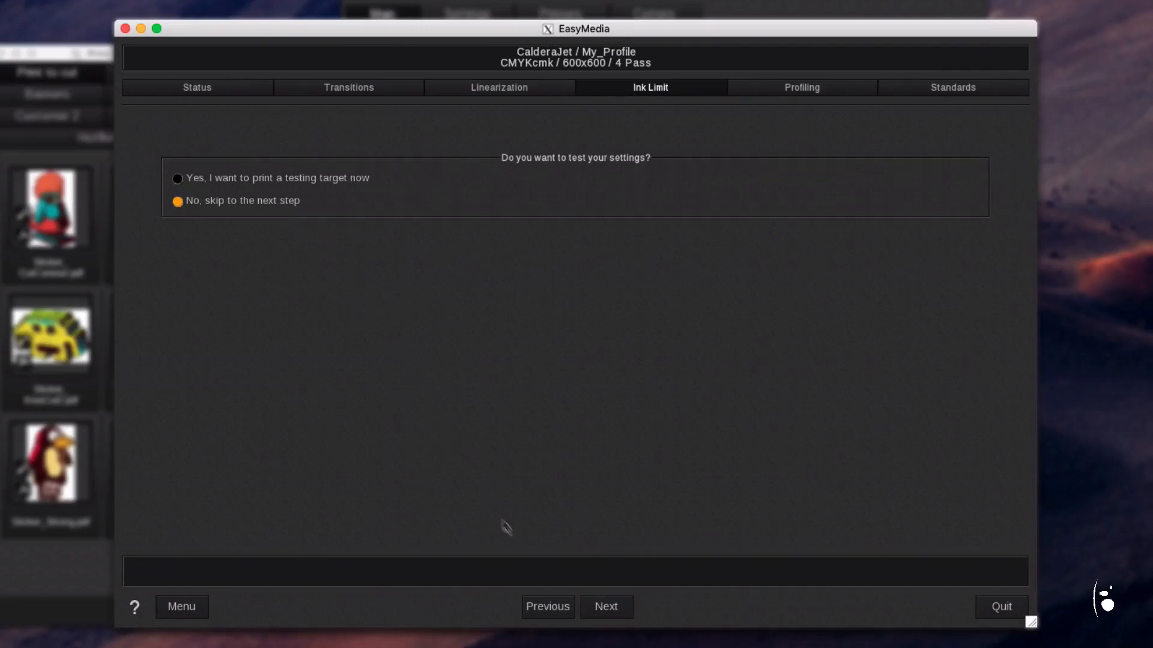
{"action": "left_click", "coordinate": [613, 616]}
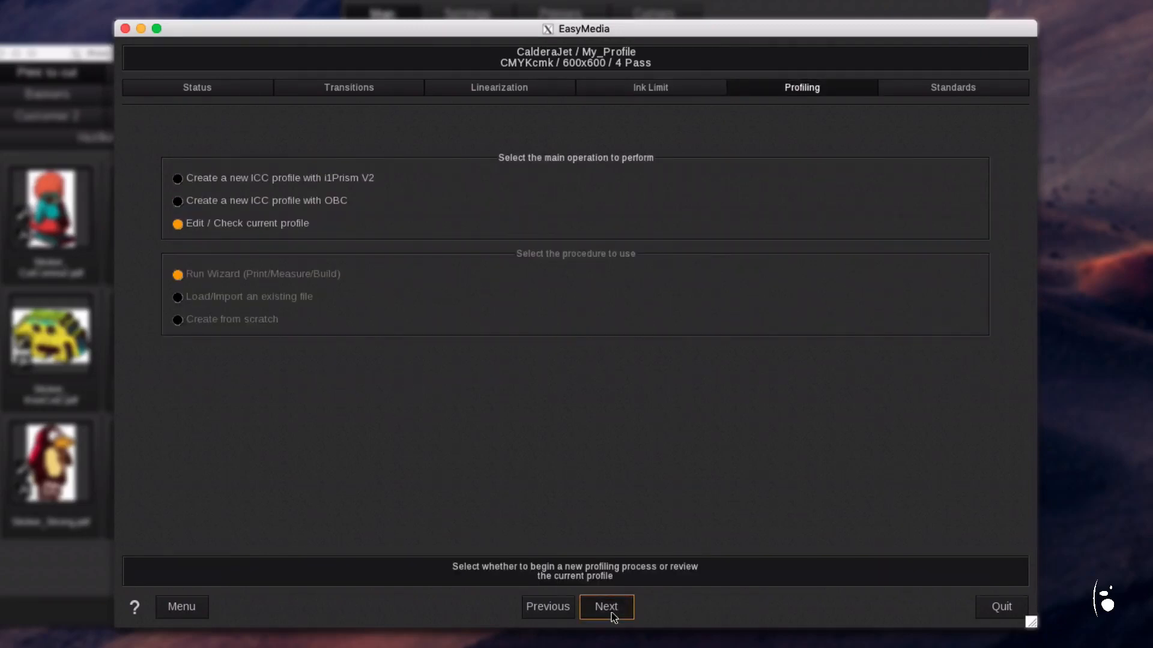
- Check the current ICC profile, comparing its preview images with the profile disabled and enabled
{"action": "left_click", "coordinate": [605, 612]}
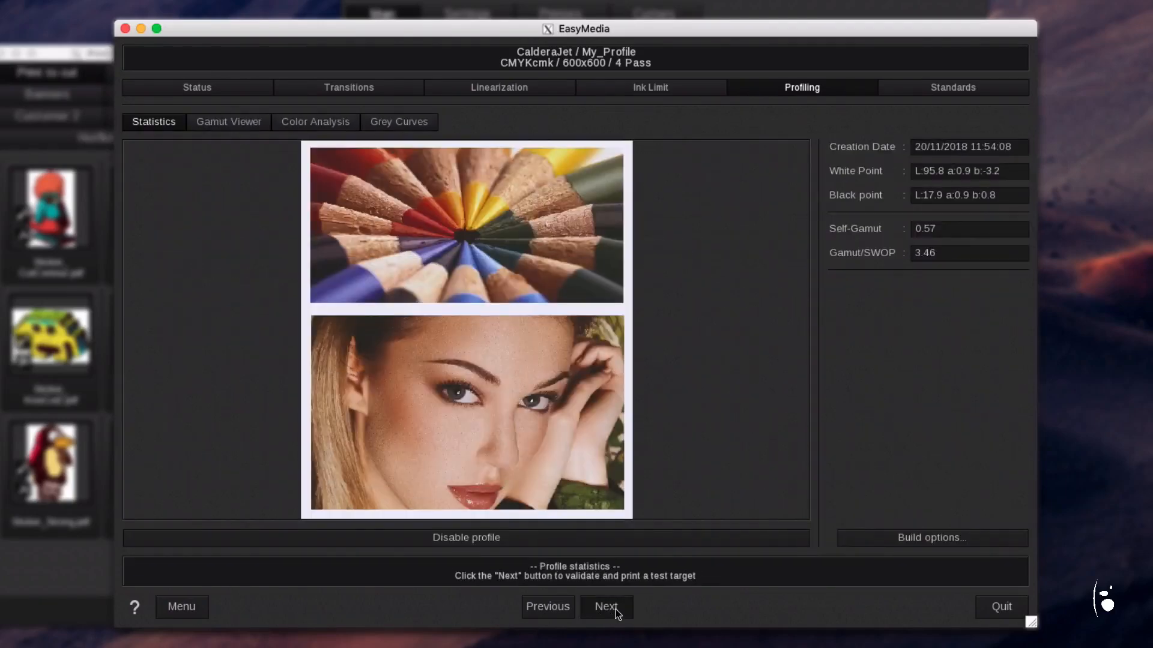
{"action": "left_click", "coordinate": [559, 539]}
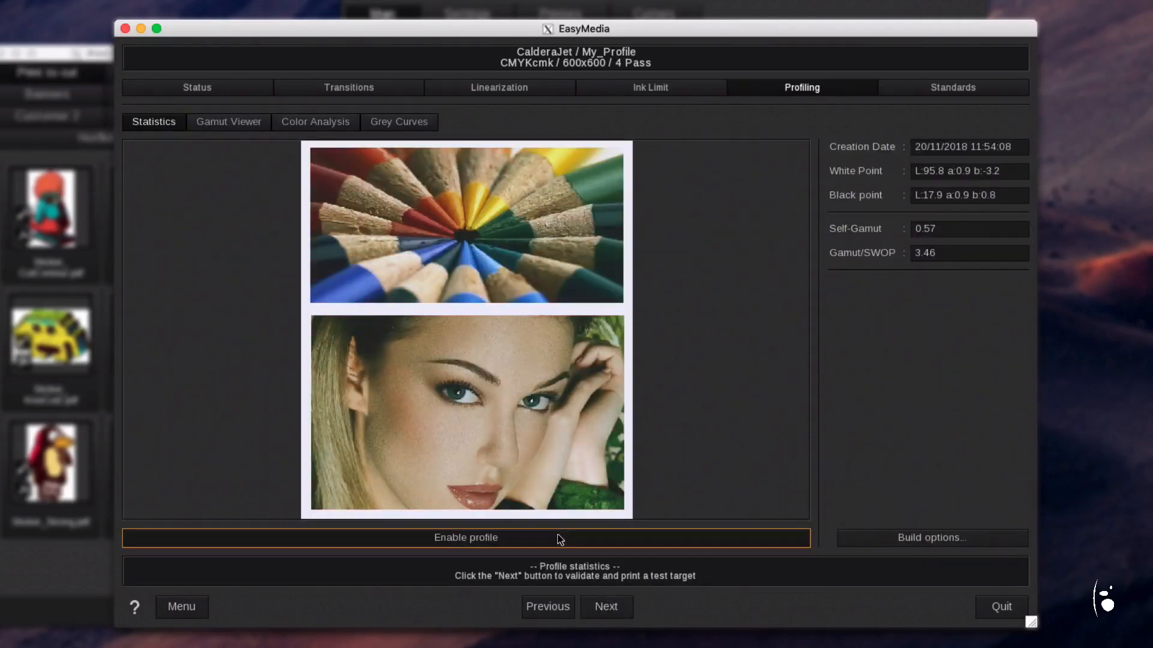
{"action": "left_click", "coordinate": [559, 538]}
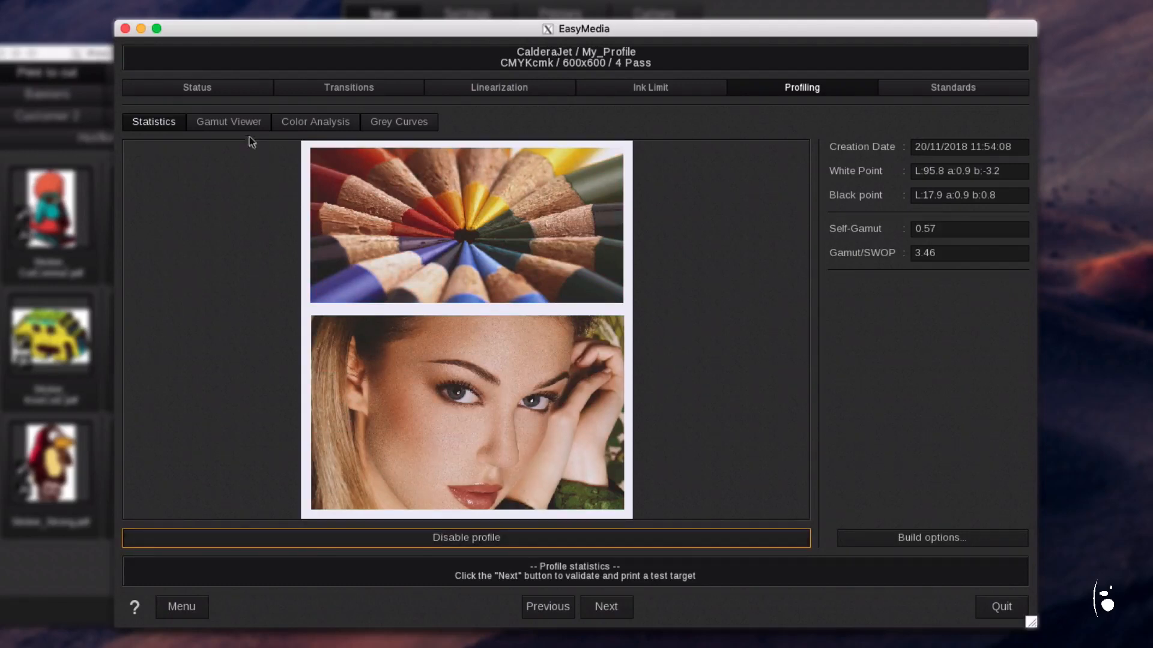
- Examine the profile's gamut at lightness 67 and from several angles in the 3D view, and close the 3D view
{"action": "left_click", "coordinate": [238, 125]}
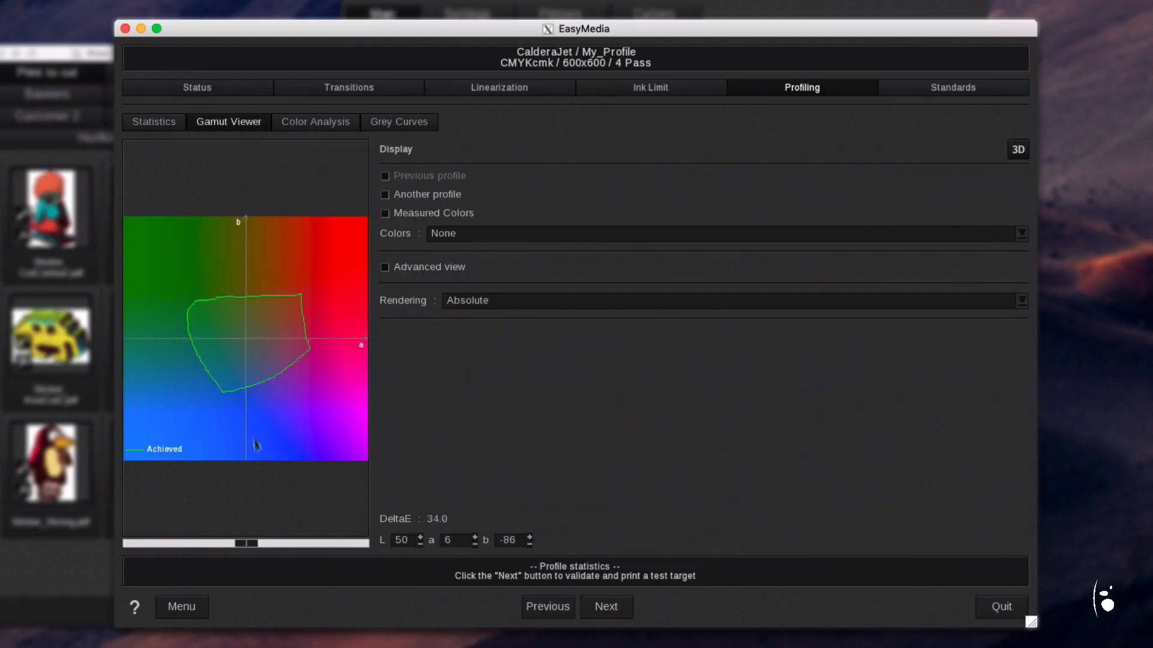
{"action": "left_click_drag", "start_coordinate": [247, 545], "coordinate": [286, 574]}
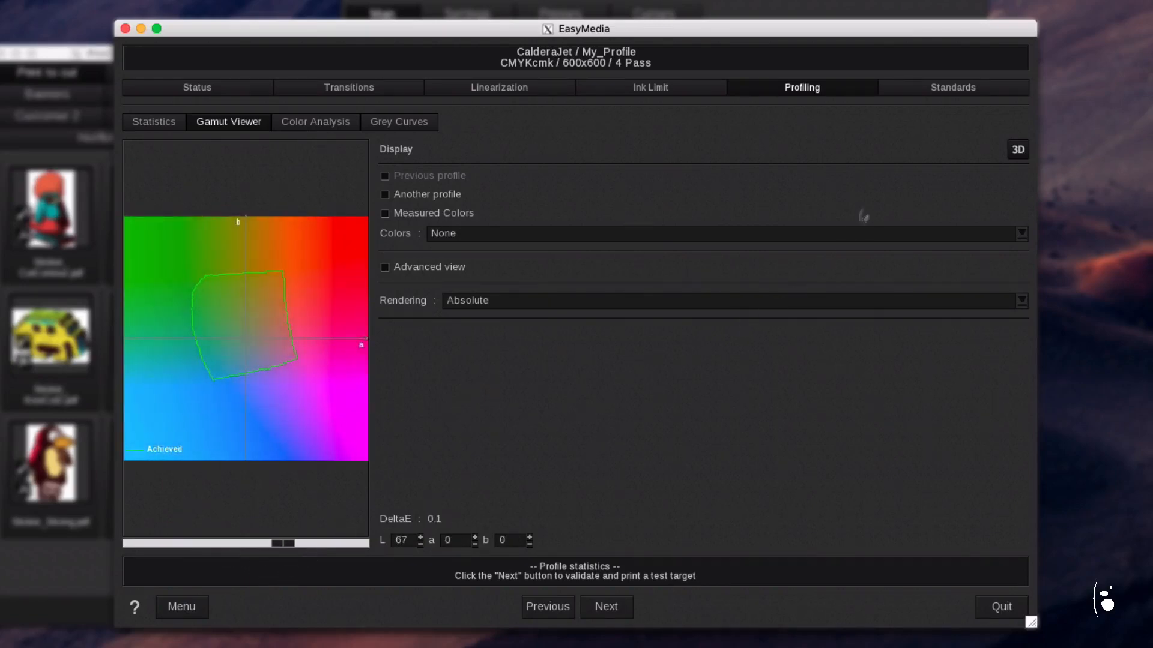
{"action": "left_click", "coordinate": [1015, 150]}
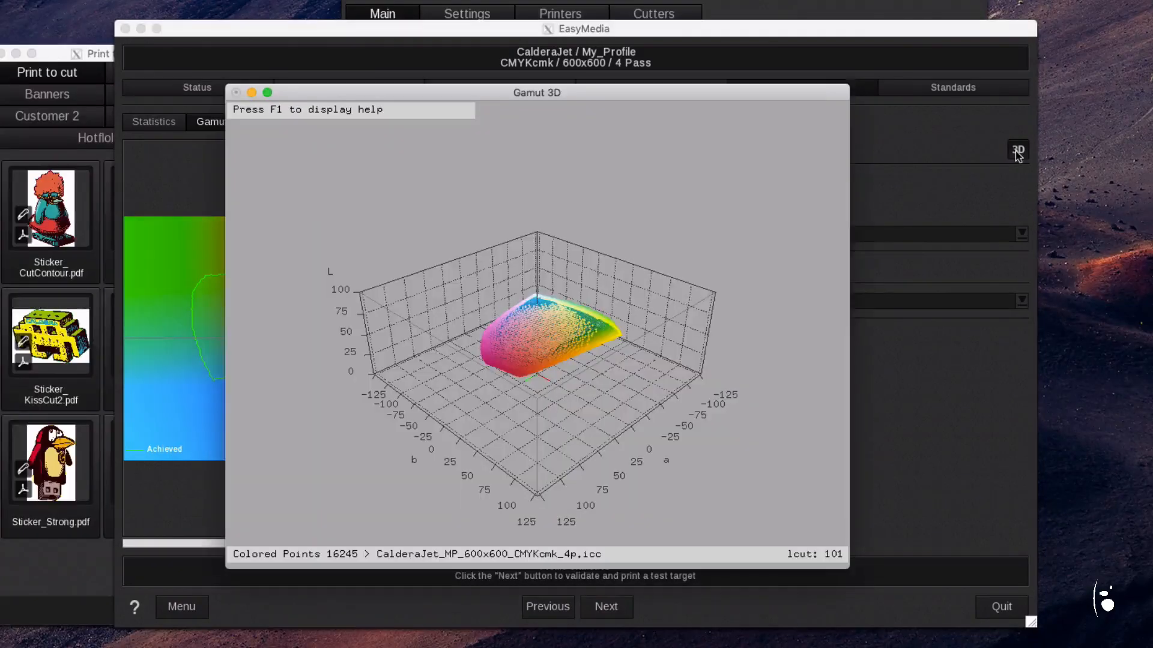
{"action": "left_click_drag", "start_coordinate": [706, 327], "coordinate": [590, 256]}
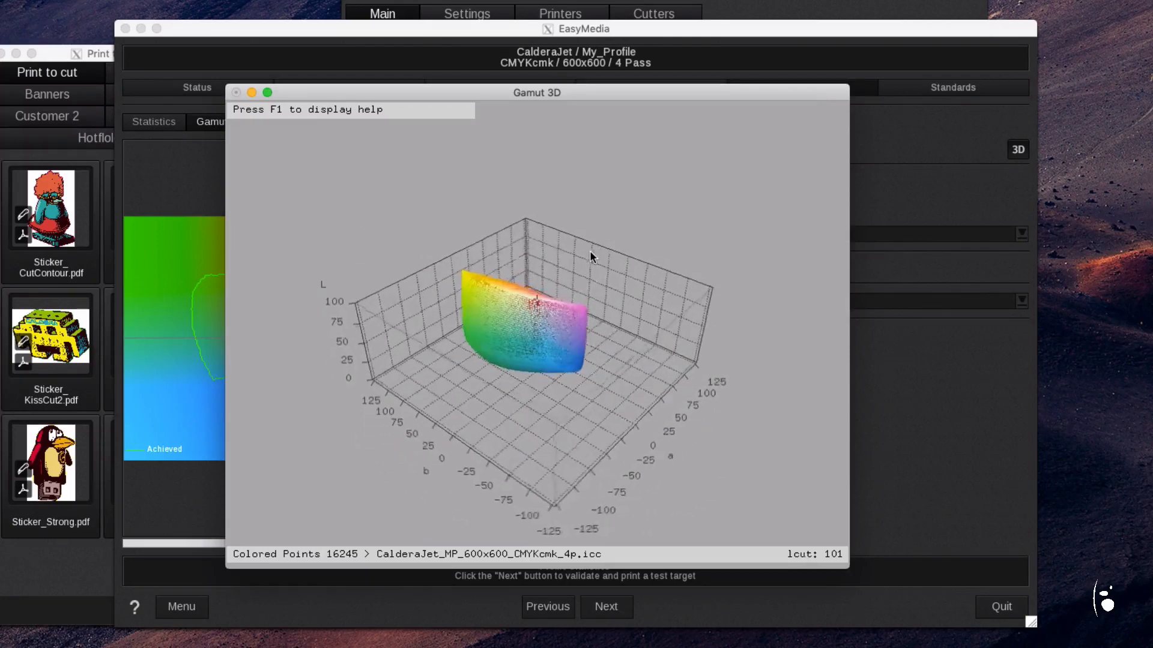
{"action": "key", "text": "Escape"}
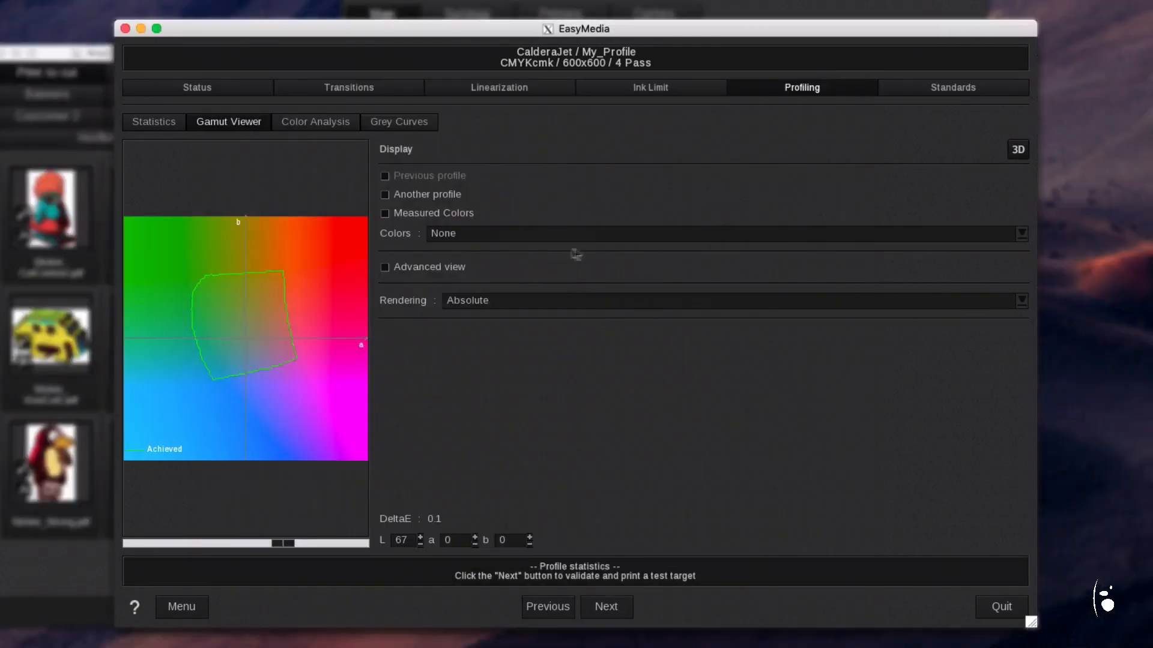
- Overlay CalderaJet's RGB_Profile CMYK / 200x200 / 4 pass on the gamut, and compare both gamuts at lightness 79
{"action": "left_click", "coordinate": [440, 196]}
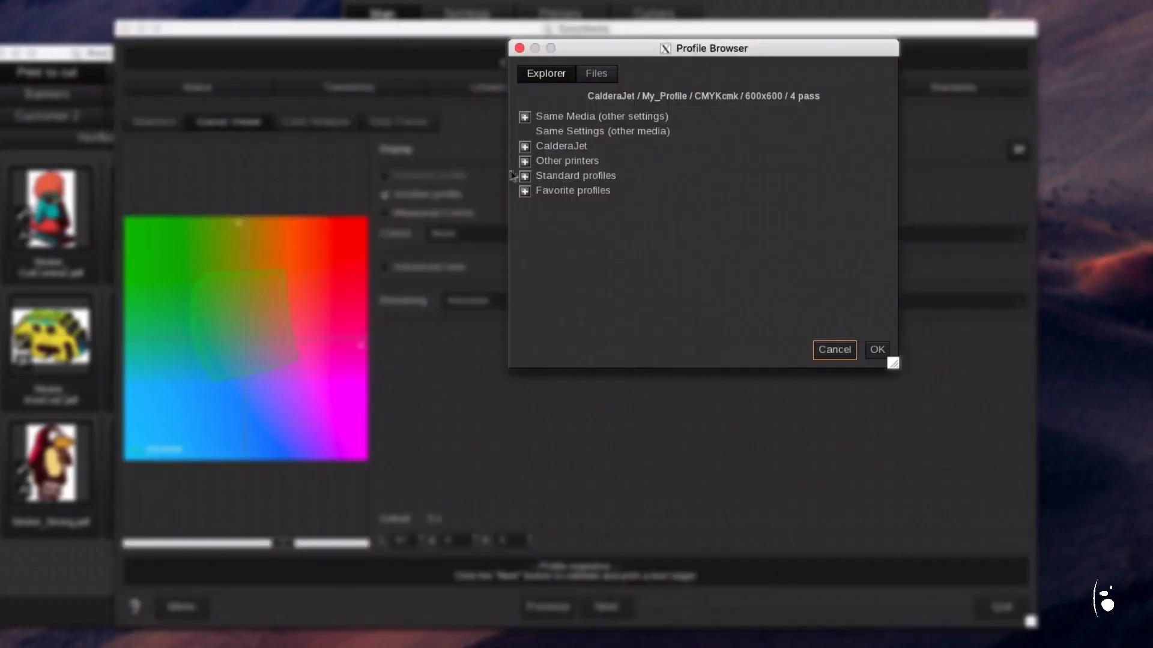
{"action": "left_click", "coordinate": [525, 147]}
{"action": "left_click", "coordinate": [540, 176]}
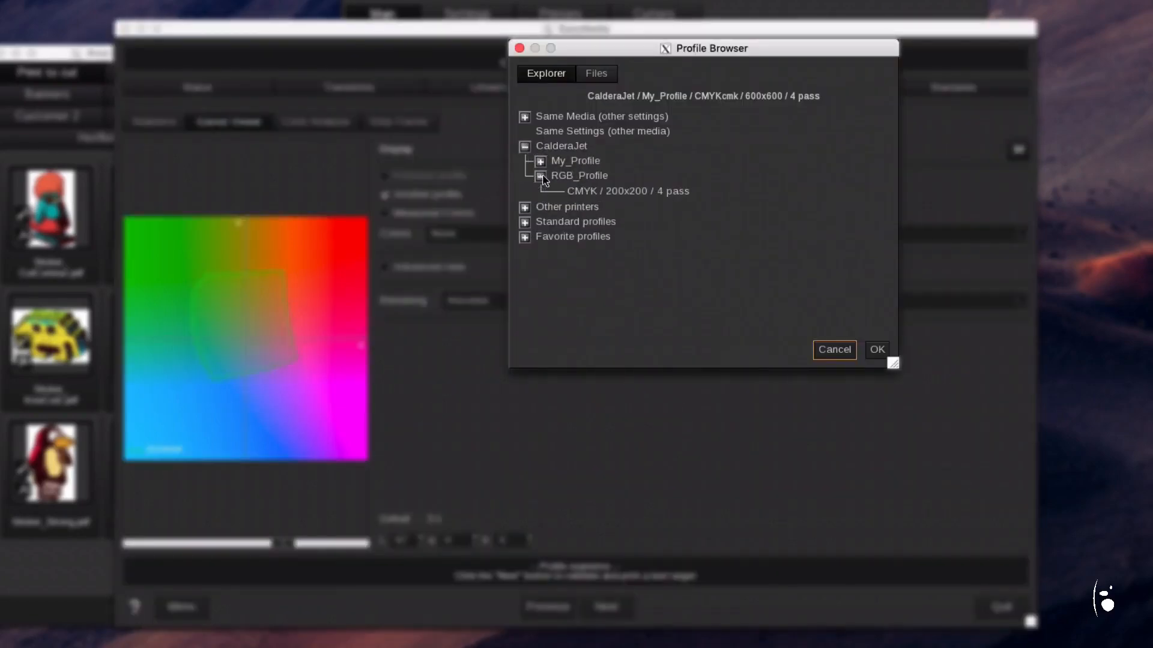
{"action": "left_click", "coordinate": [629, 192]}
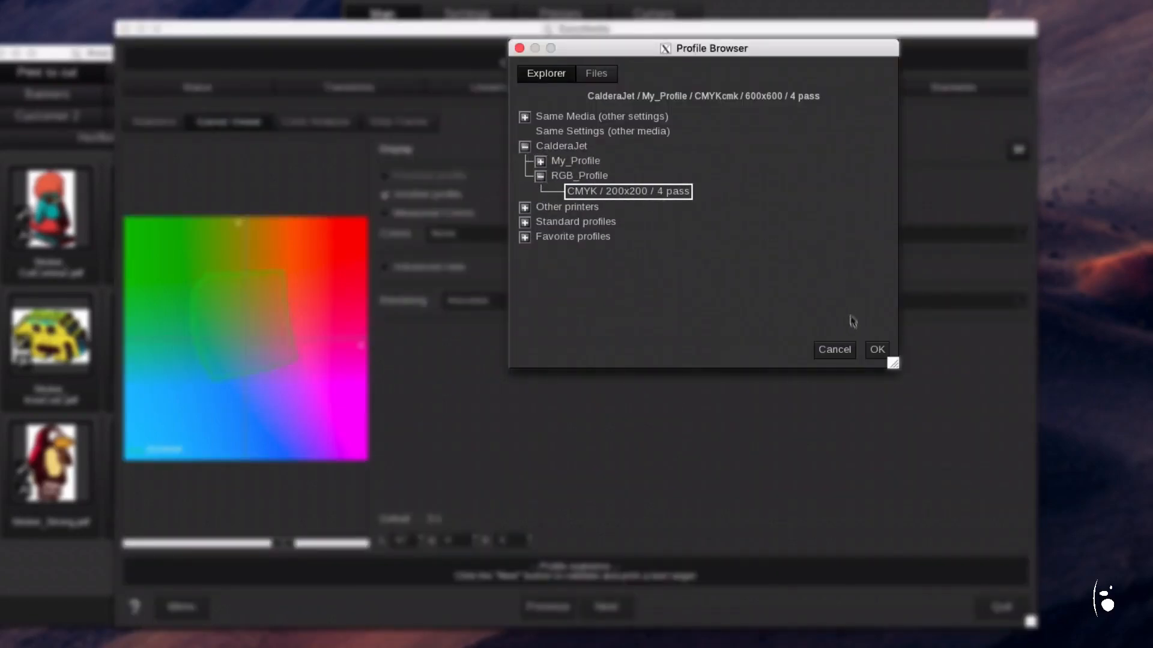
{"action": "left_click", "coordinate": [877, 350]}
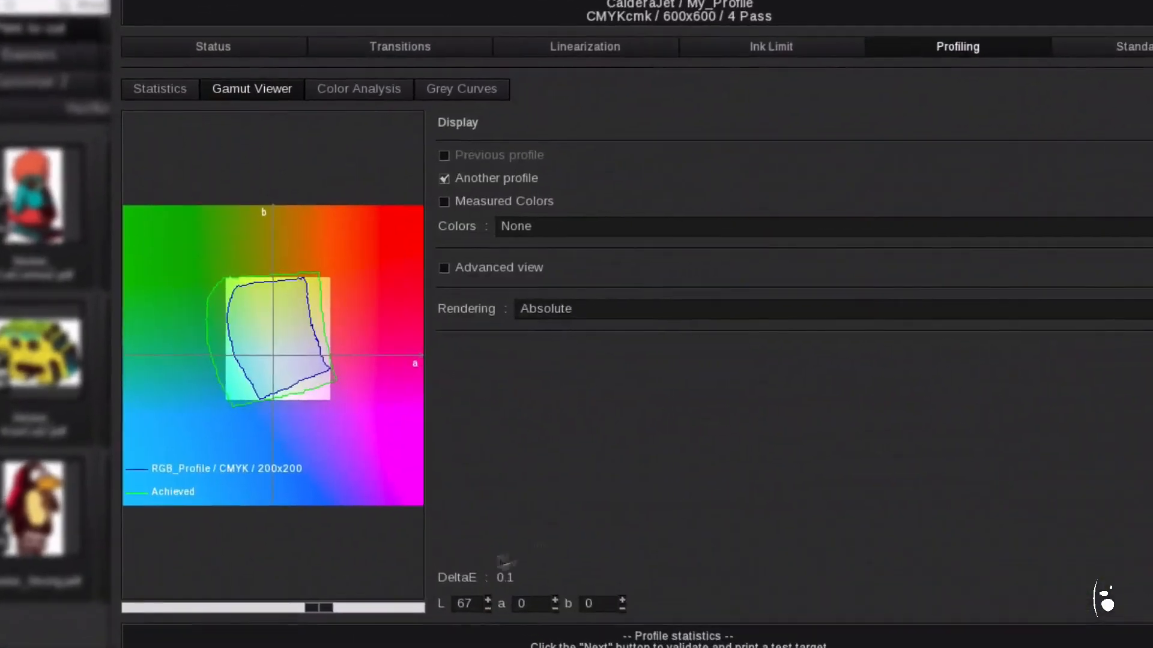
{"action": "left_click_drag", "start_coordinate": [303, 582], "coordinate": [349, 603]}
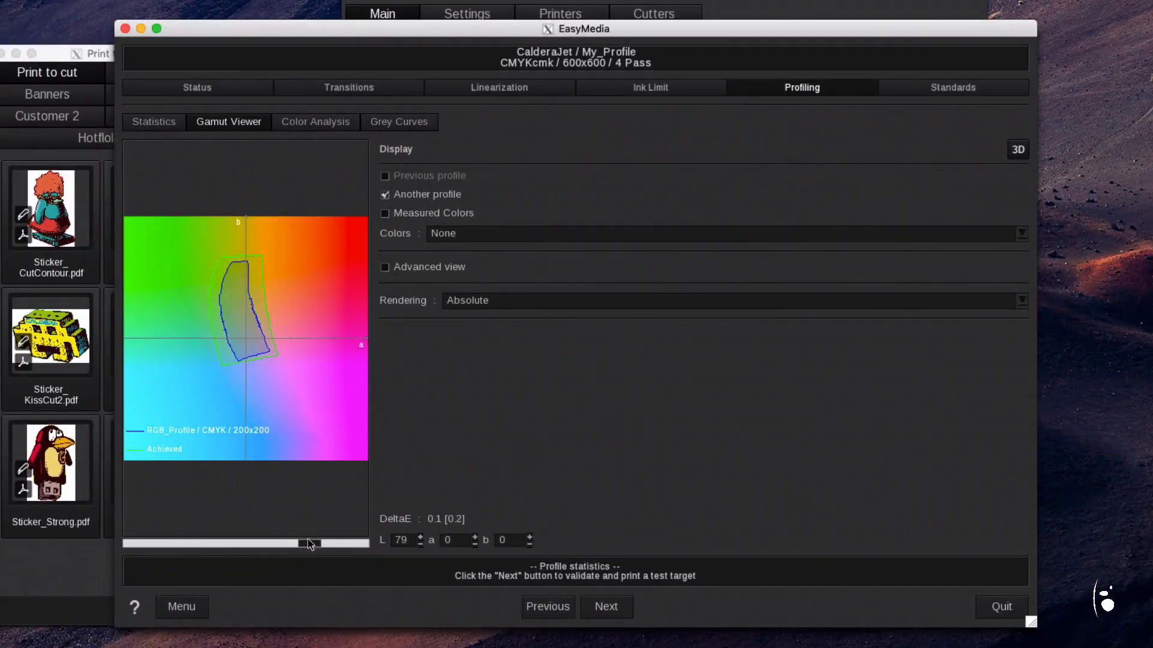
- Open the Pantones color list from the color analysis, and return to the gamut display with the list open
{"action": "left_click", "coordinate": [335, 126]}
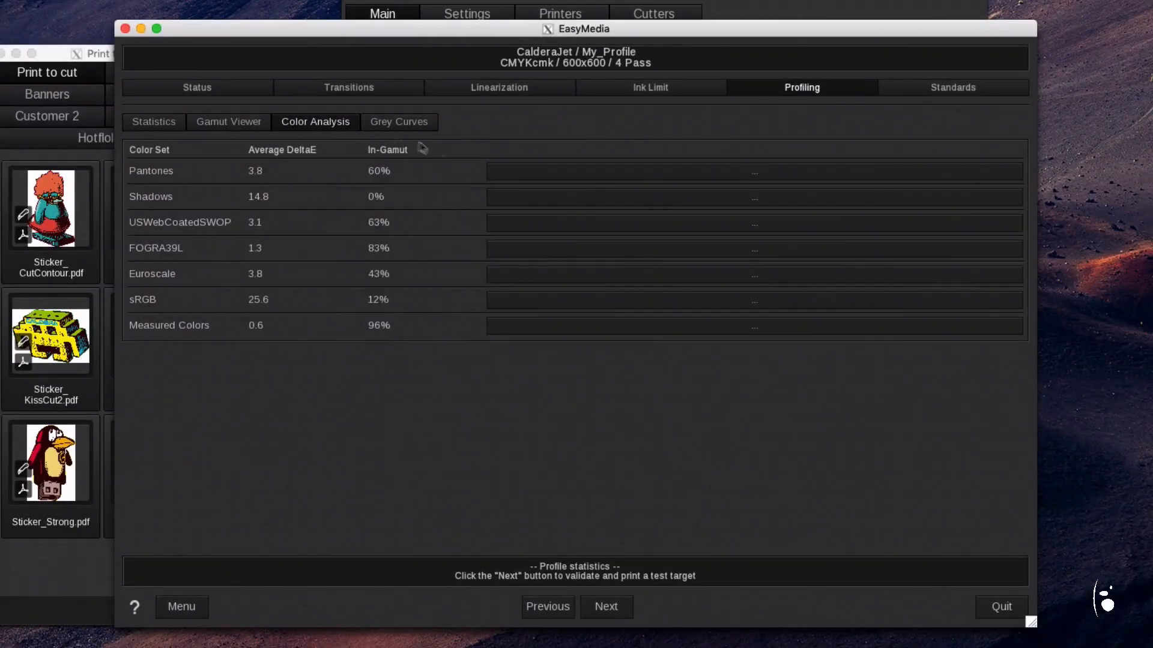
{"action": "left_click", "coordinate": [504, 172]}
{"action": "left_click", "coordinate": [242, 127]}
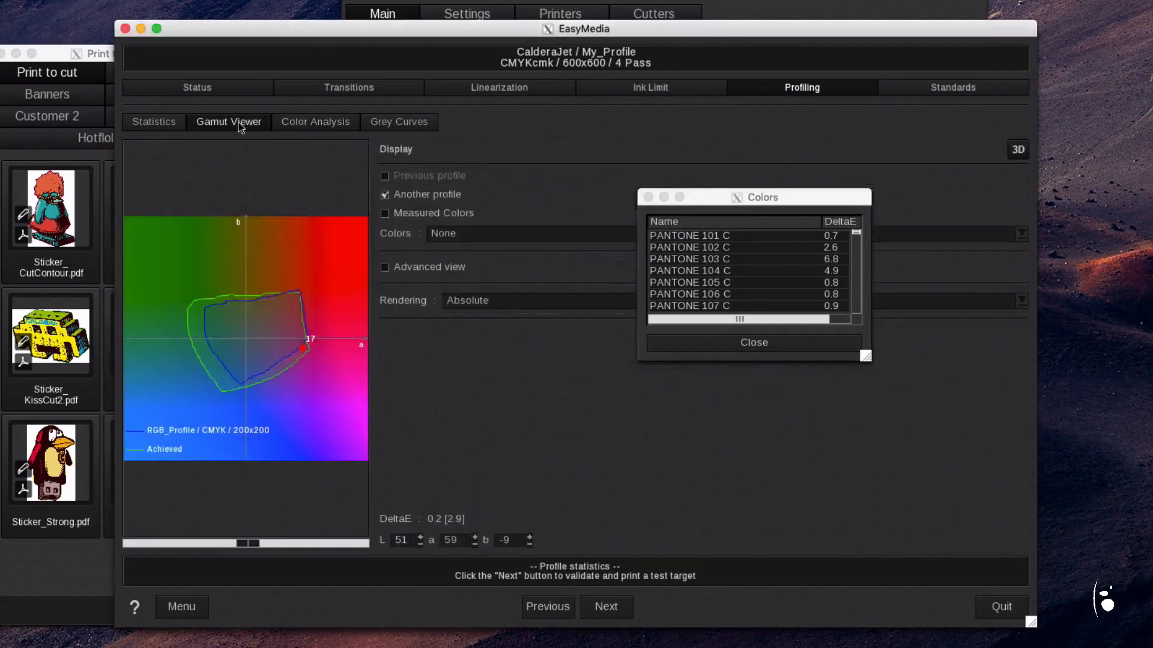
- Locate PANTONE 105 C, 147 C, 196 C and 244 C within the gamut, and close the color list
{"action": "left_click", "coordinate": [714, 248]}
{"action": "scroll", "coordinate": [716, 290], "scroll_direction": "down", "scroll_amount": 12}
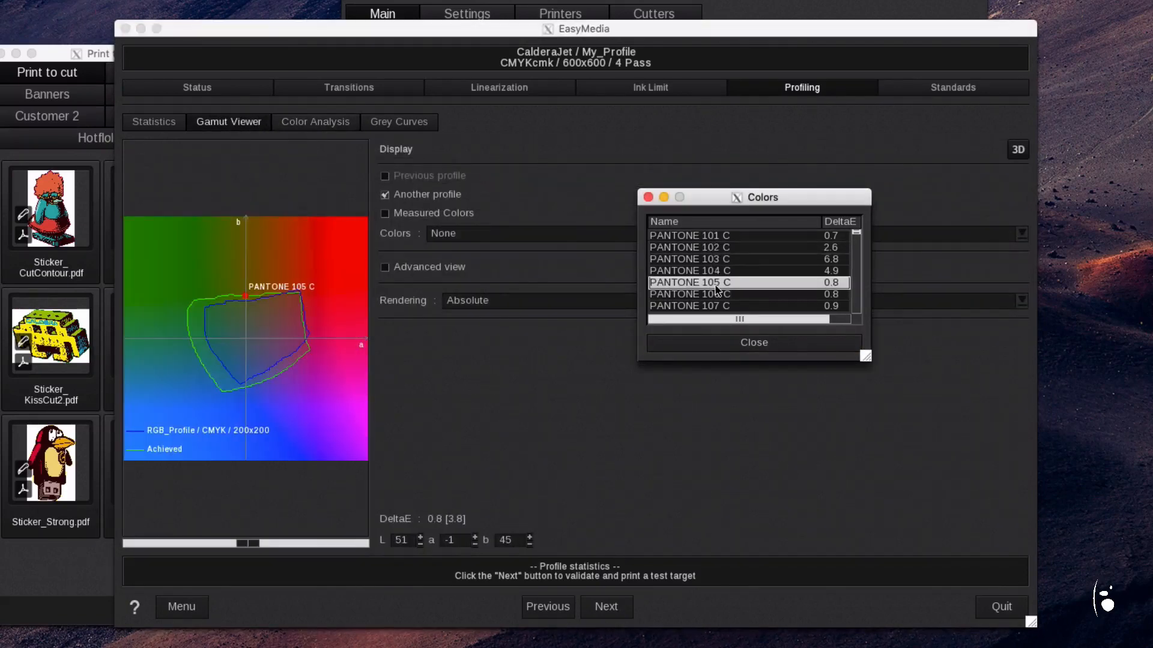
{"action": "left_click", "coordinate": [714, 285]}
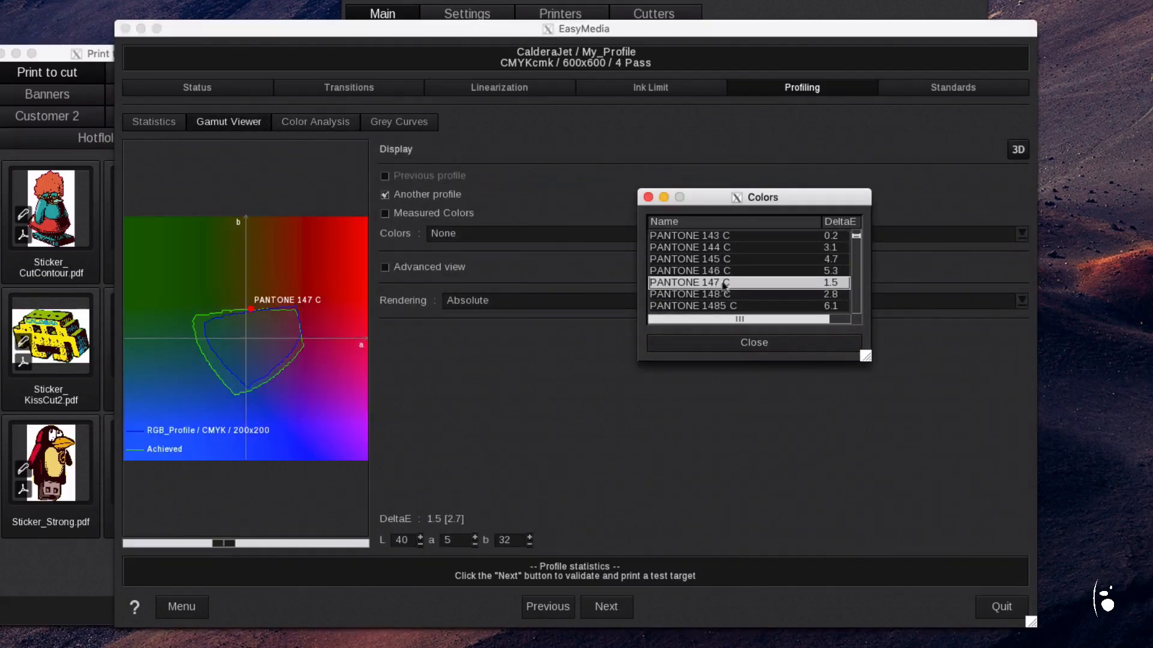
{"action": "left_click", "coordinate": [725, 248]}
{"action": "scroll", "coordinate": [725, 253], "scroll_direction": "down", "scroll_amount": 15}
{"action": "left_click", "coordinate": [723, 295]}
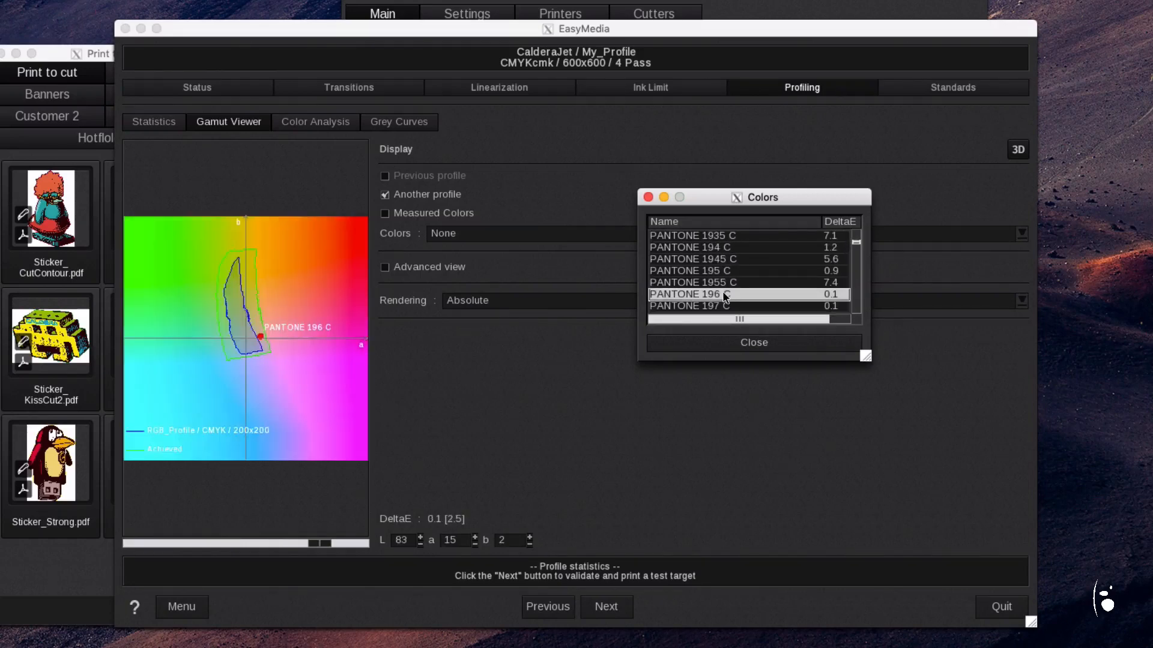
{"action": "scroll", "coordinate": [723, 297], "scroll_direction": "down", "scroll_amount": 15}
{"action": "left_click", "coordinate": [734, 283]}
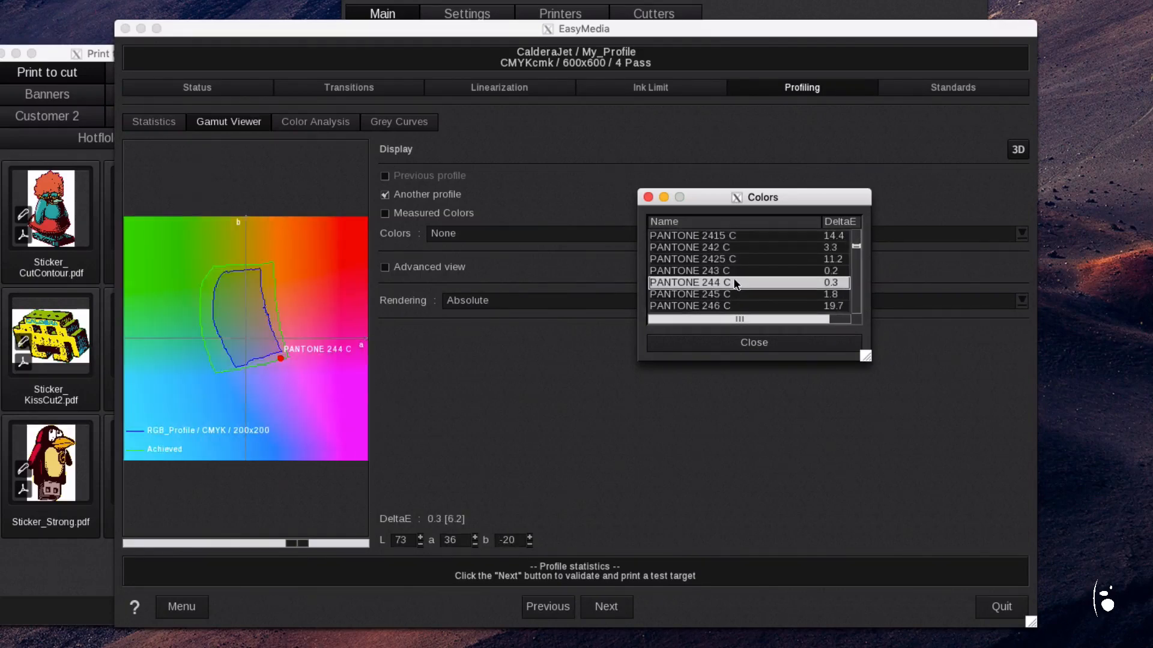
{"action": "left_click", "coordinate": [734, 340]}
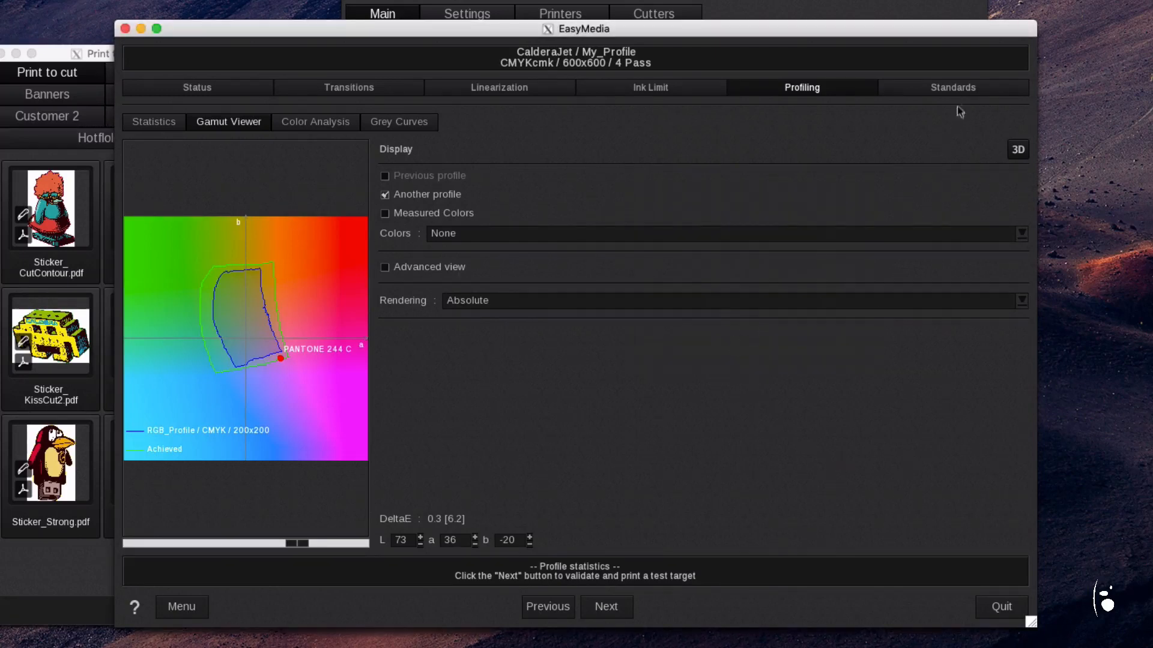
- Run the standards compliance control with the Digital standard and Caldera Control Strip, using the current profile for simulation
{"action": "left_click", "coordinate": [967, 90]}
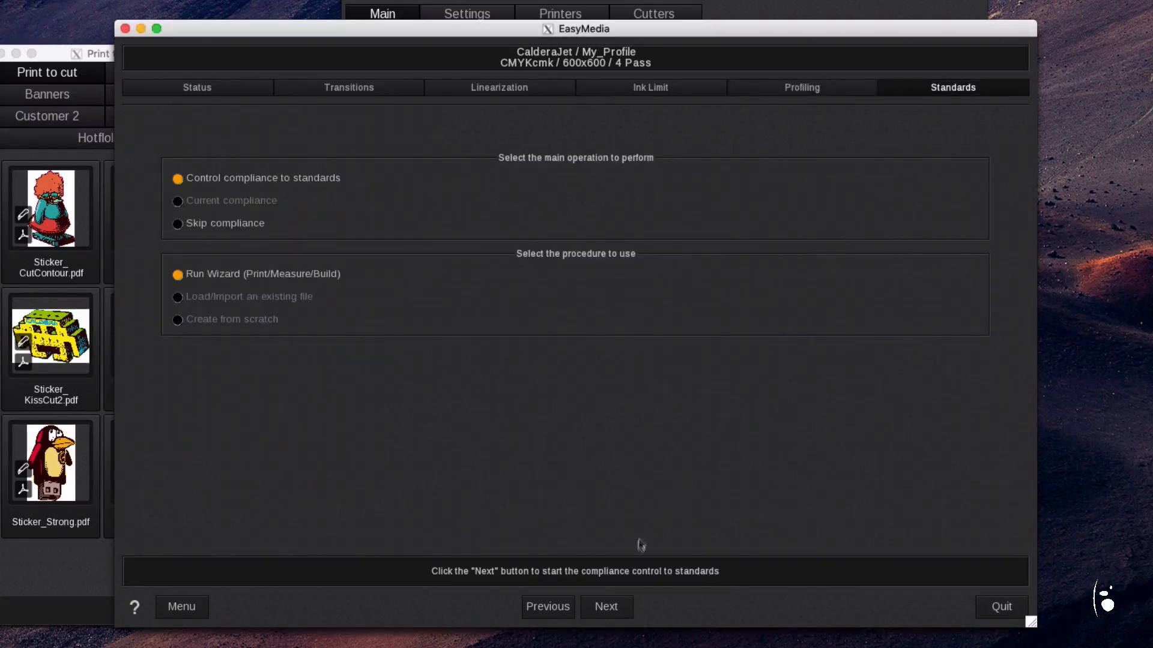
{"action": "left_click", "coordinate": [606, 604]}
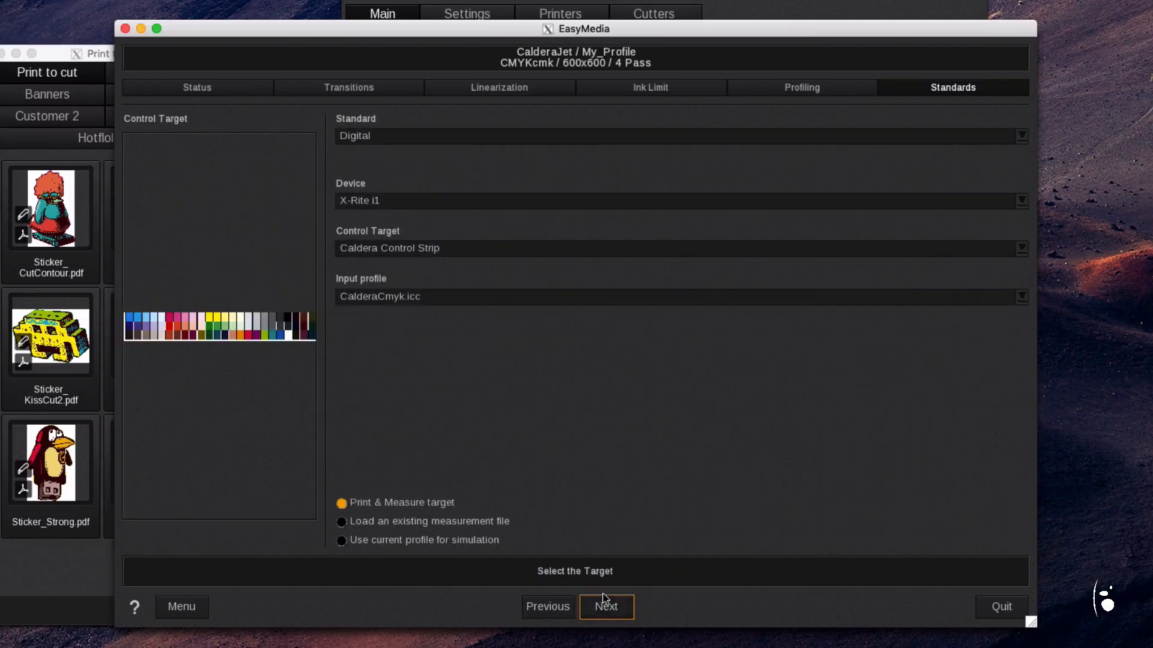
{"action": "left_click", "coordinate": [446, 542]}
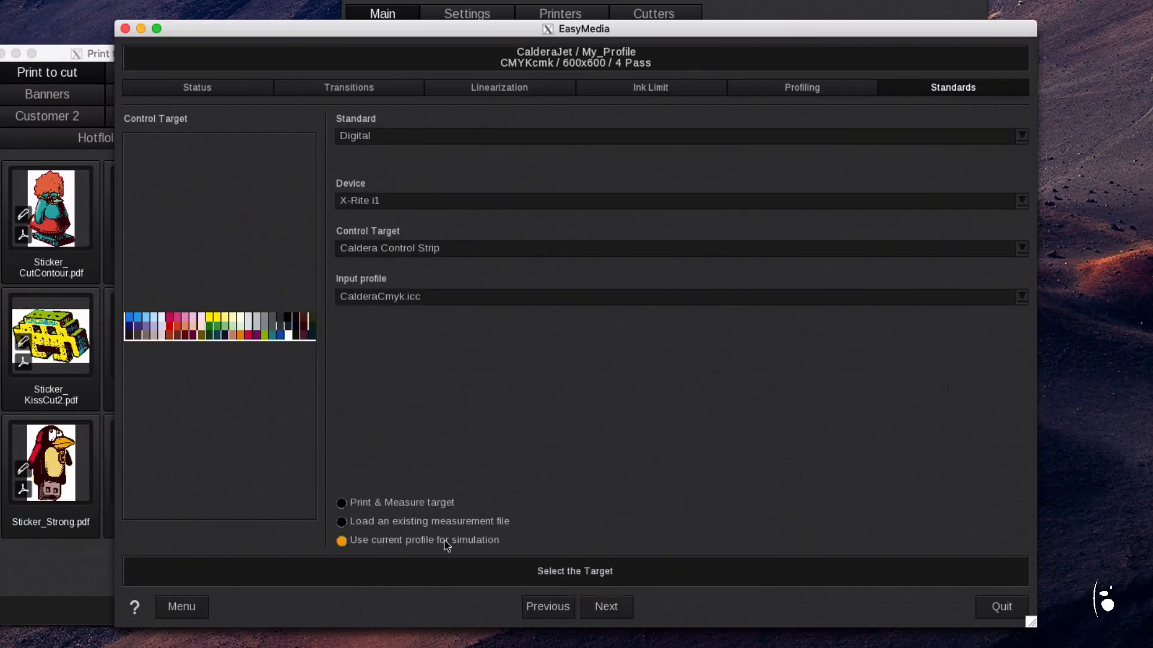
{"action": "left_click", "coordinate": [608, 604]}
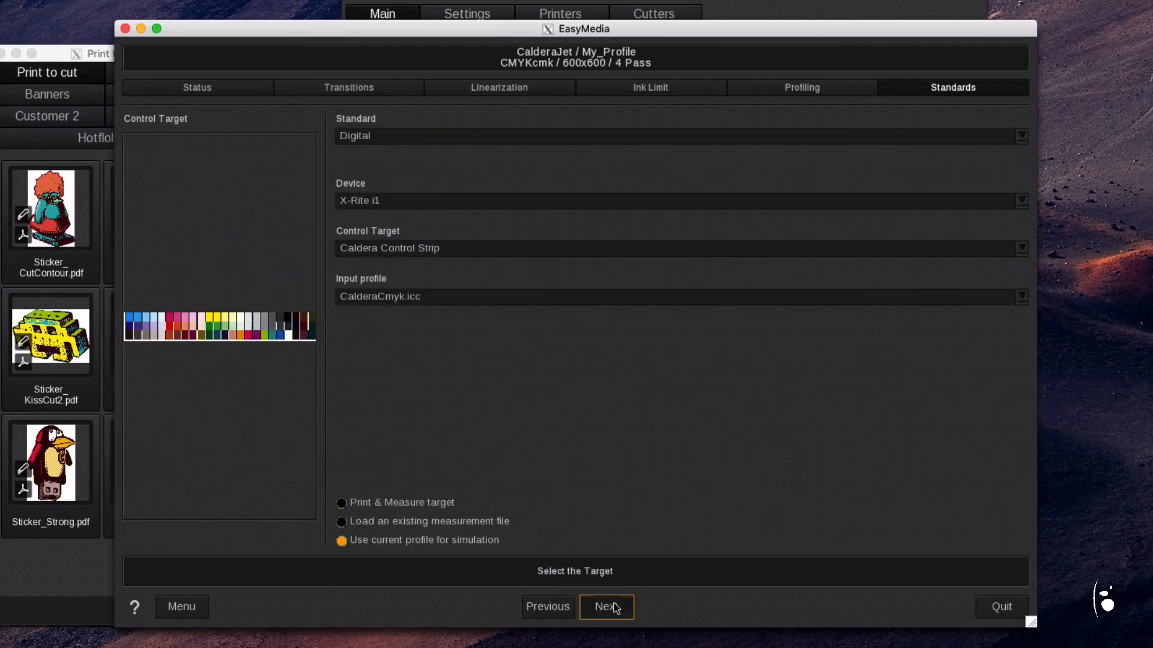